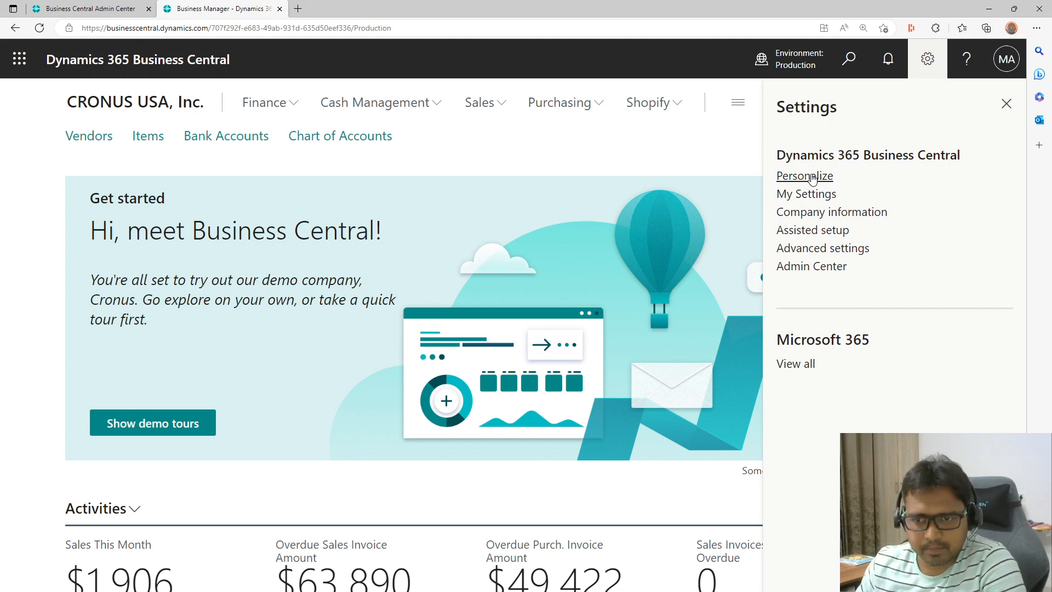
double_click(766, 10)
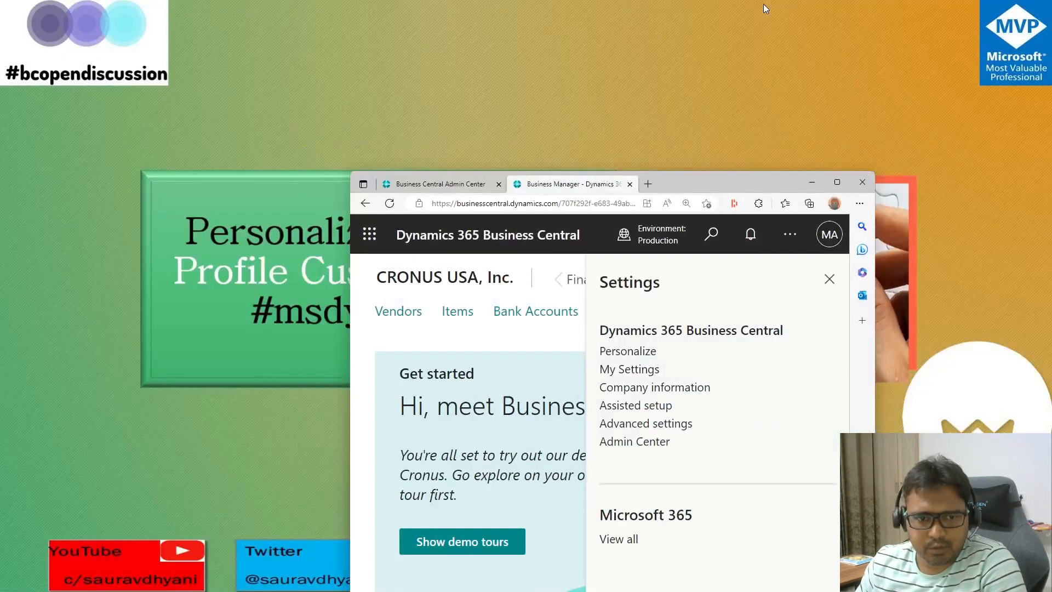
drag(717, 178, 721, 315)
double_click(721, 314)
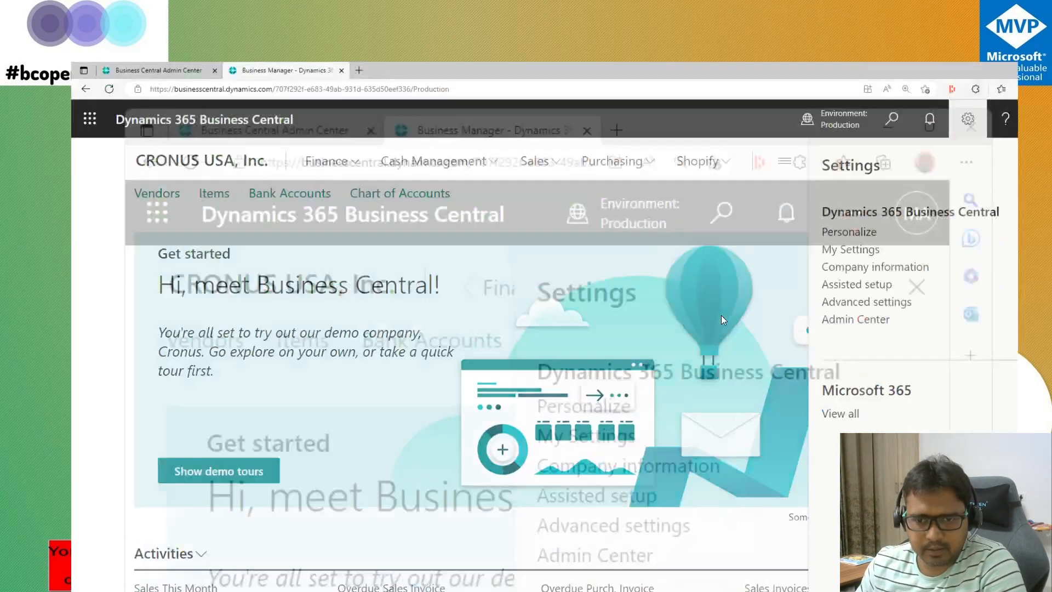
- Open the CRONUS USA, Inc. company of the Sandbox environment in a separate browser tab
click(778, 58)
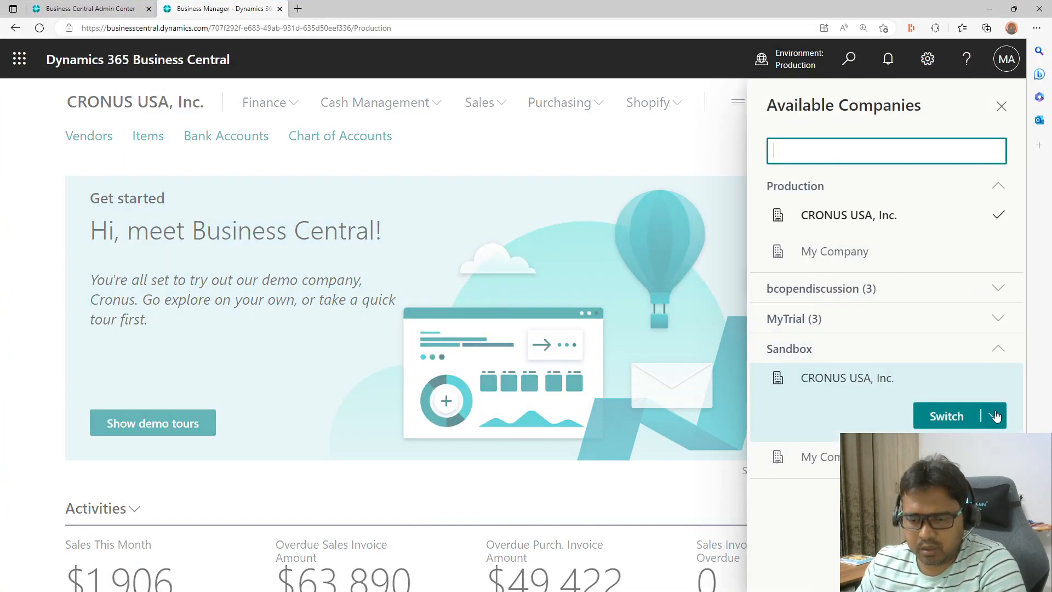
click(996, 416)
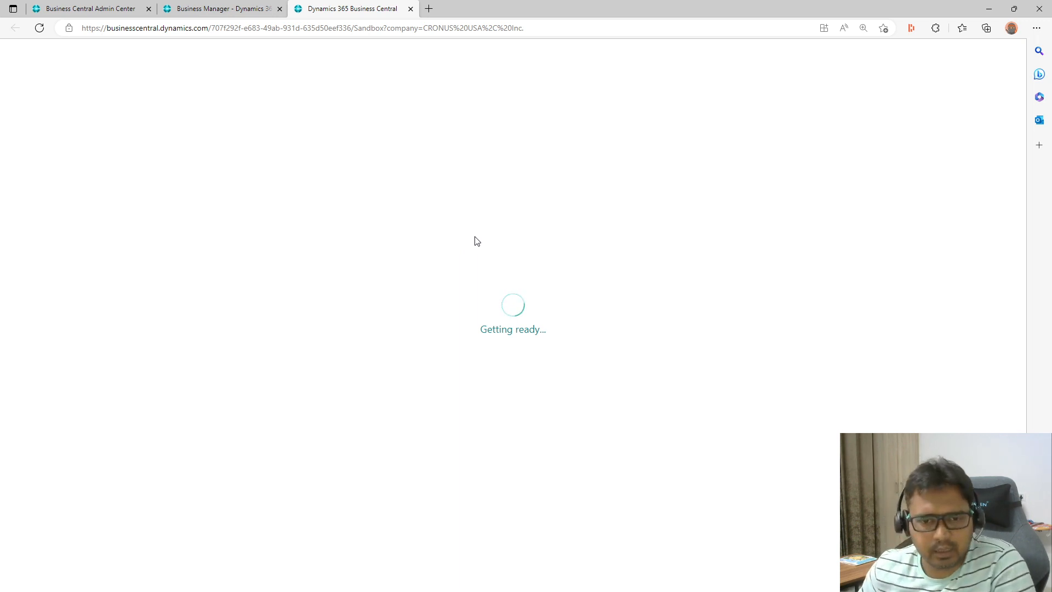
- Compare the customization options offered in the settings of the Production environment with those of the Sandbox environment
click(252, 6)
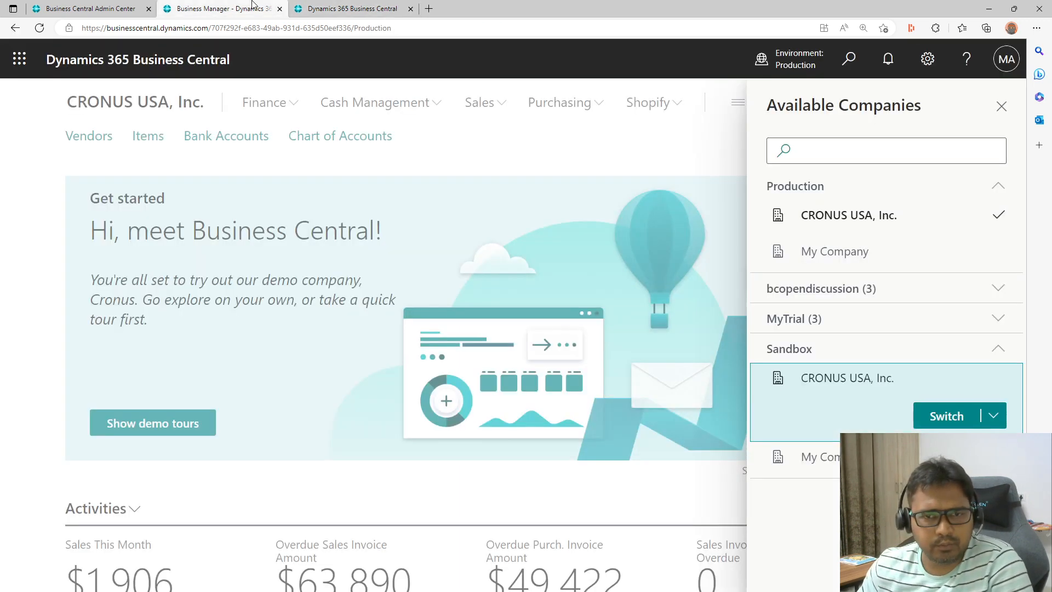
click(1002, 109)
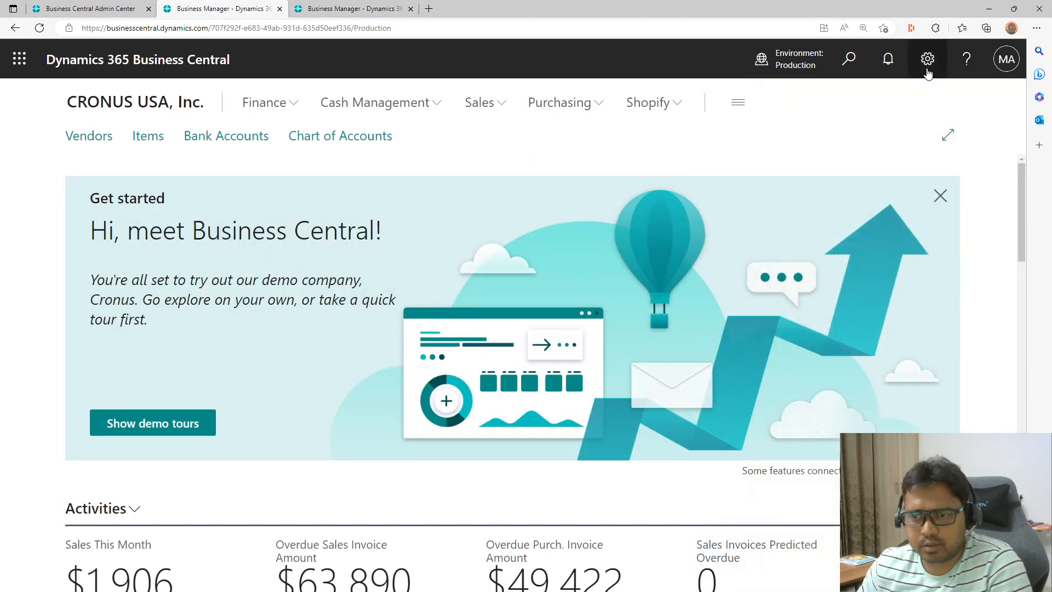
click(927, 66)
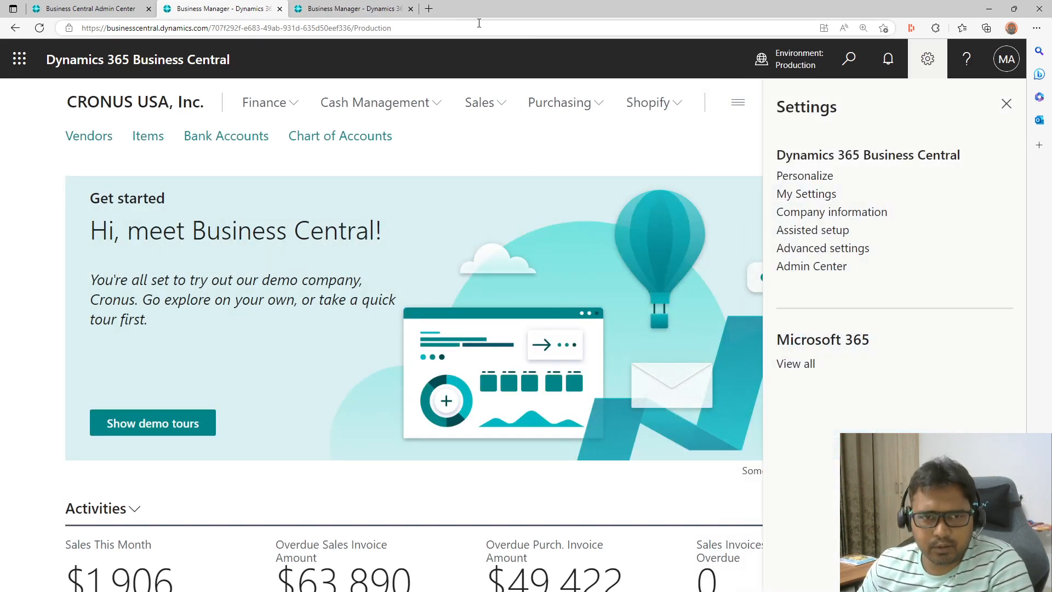
click(376, 8)
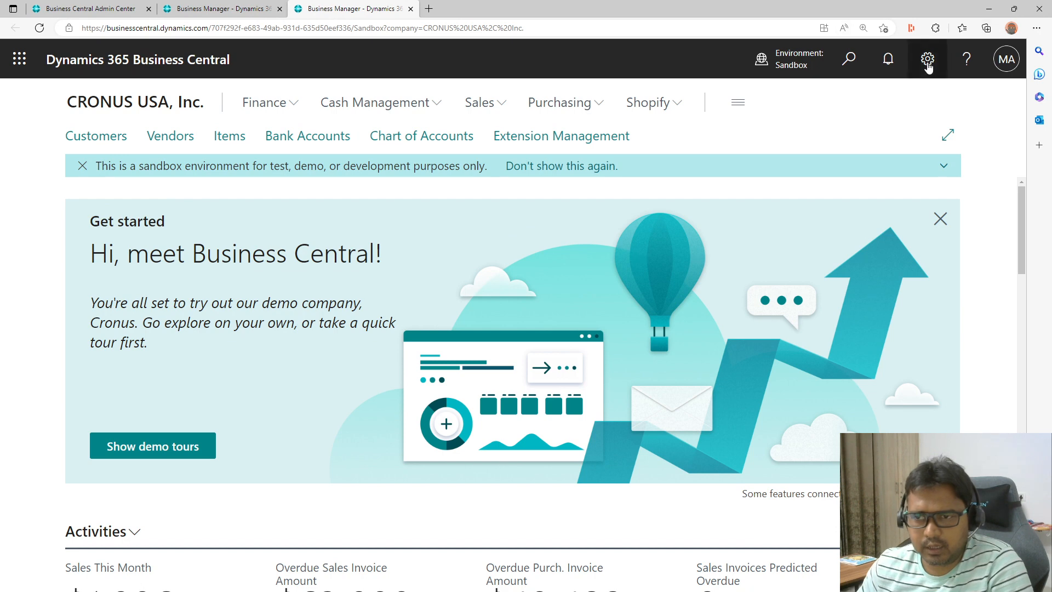
click(928, 61)
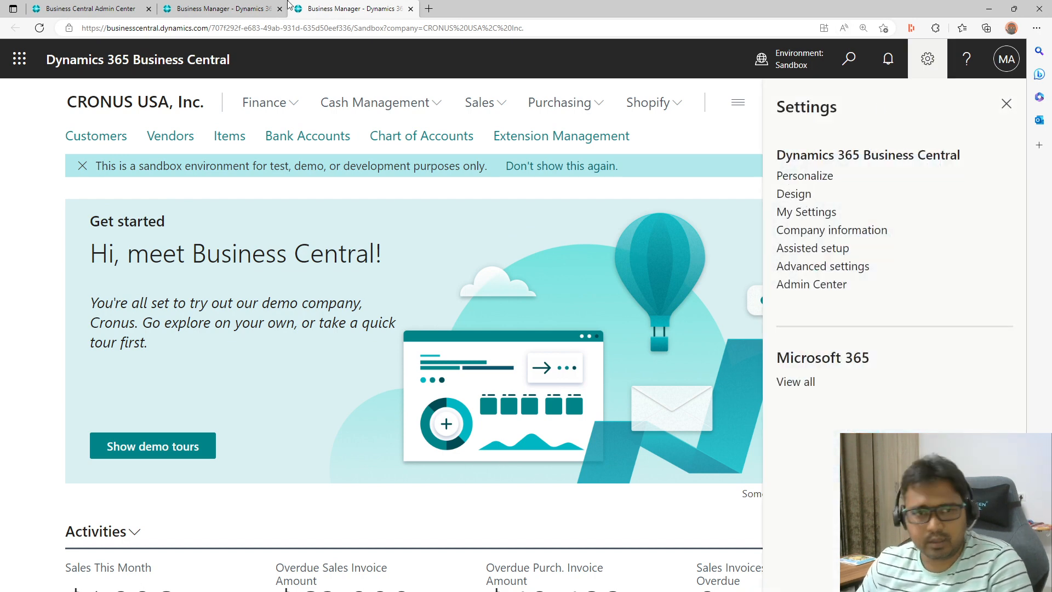
click(286, 8)
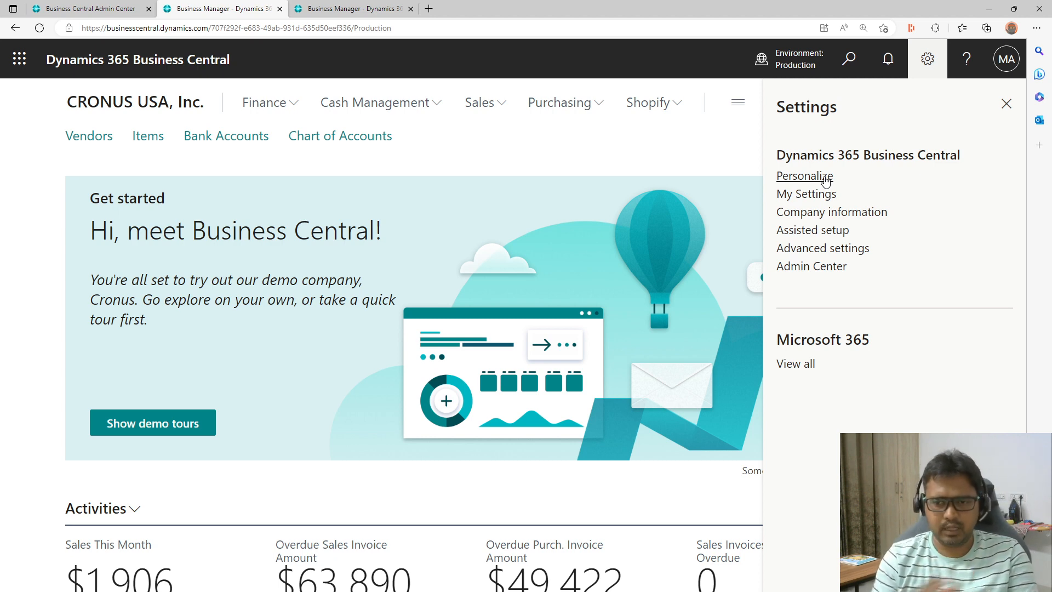
click(351, 6)
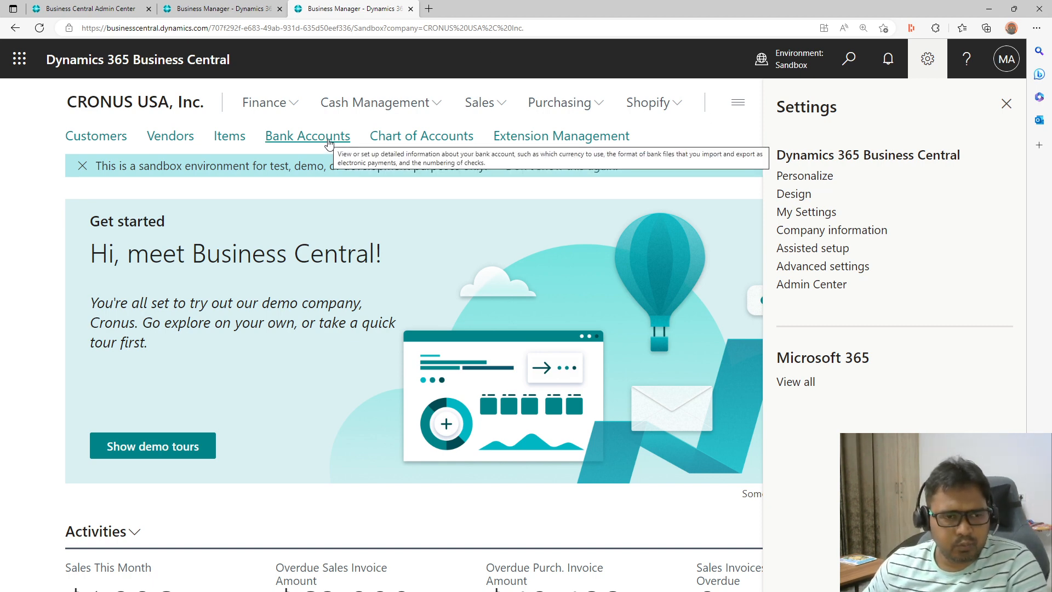
- Personalize the Sandbox's Bank Accounts list by removing the Bank Account Linking Status column
click(328, 141)
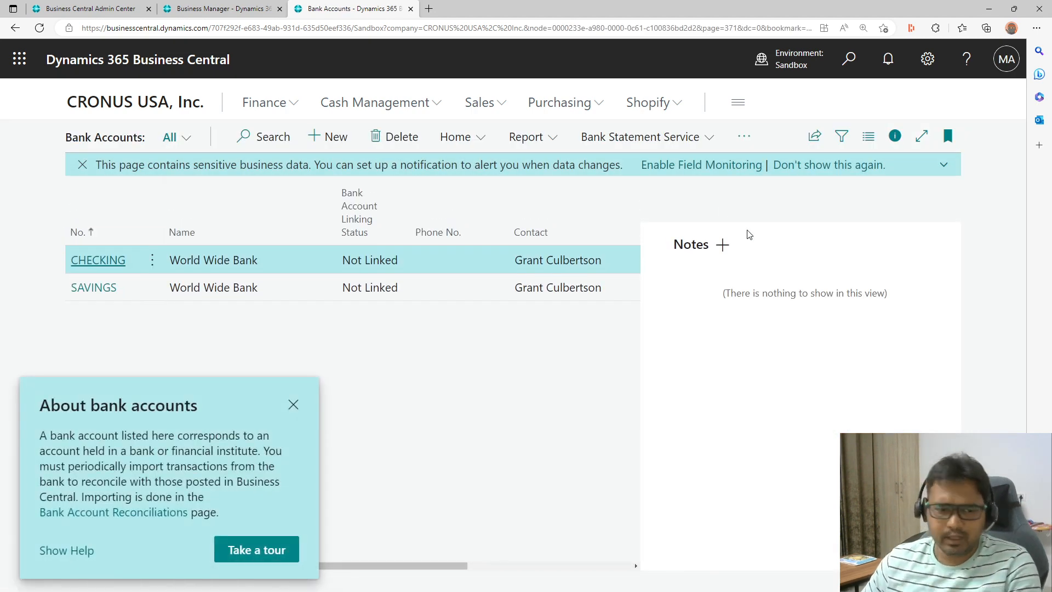
click(294, 406)
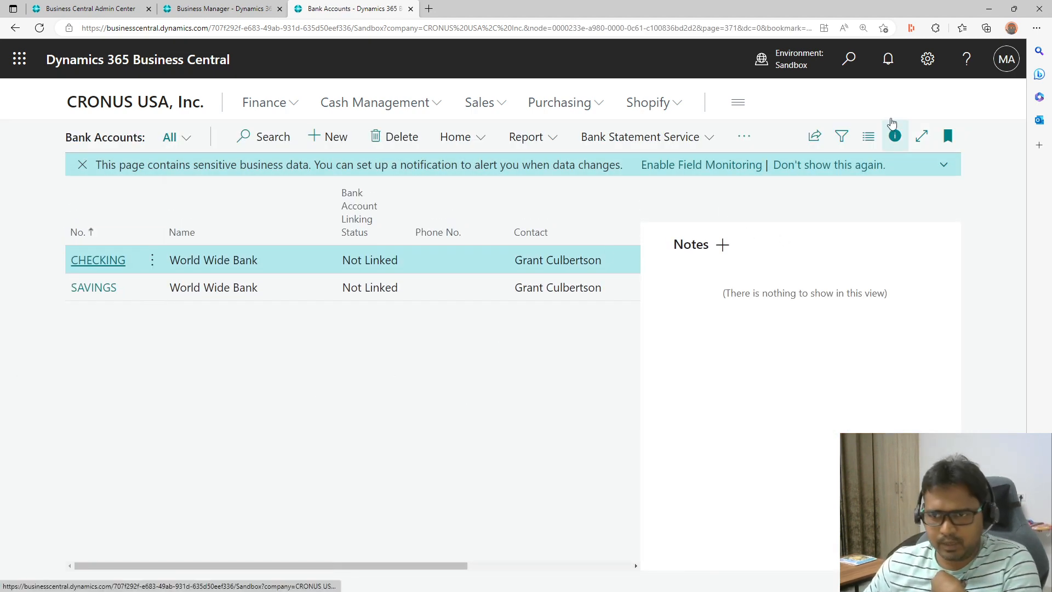
click(927, 58)
click(804, 176)
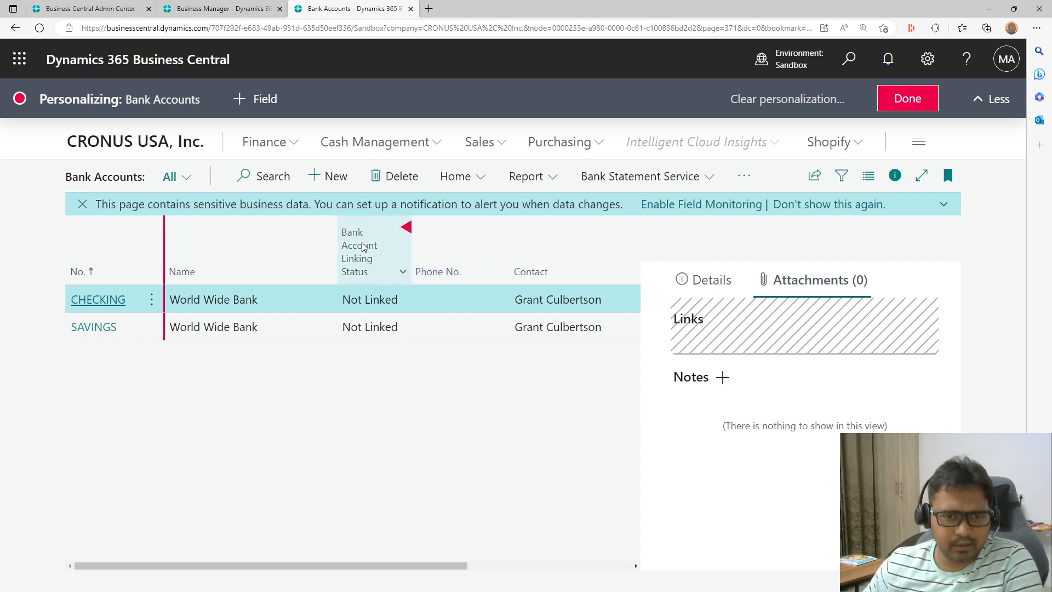
click(407, 230)
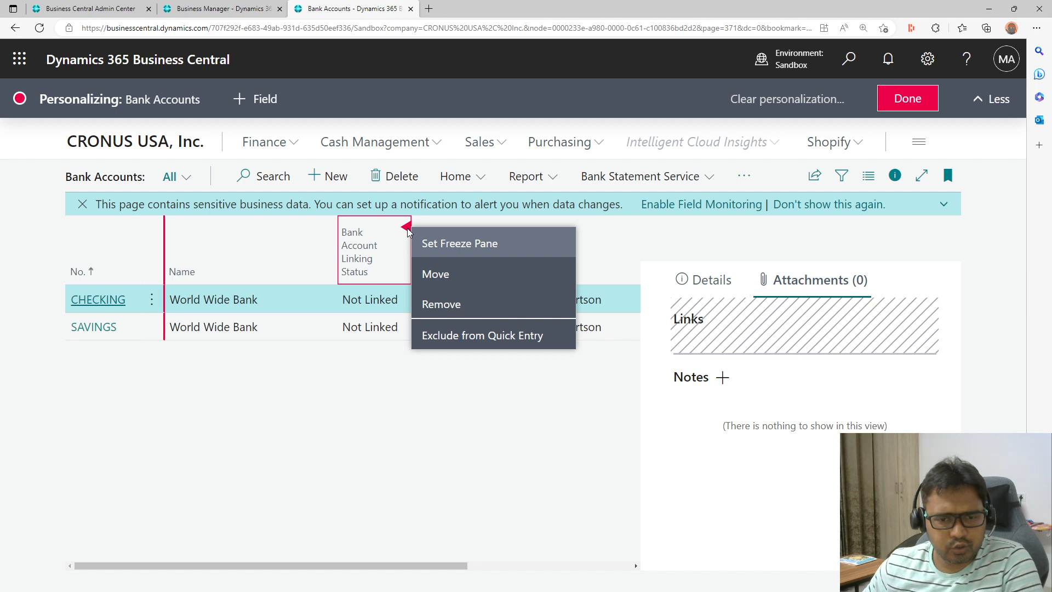
click(459, 303)
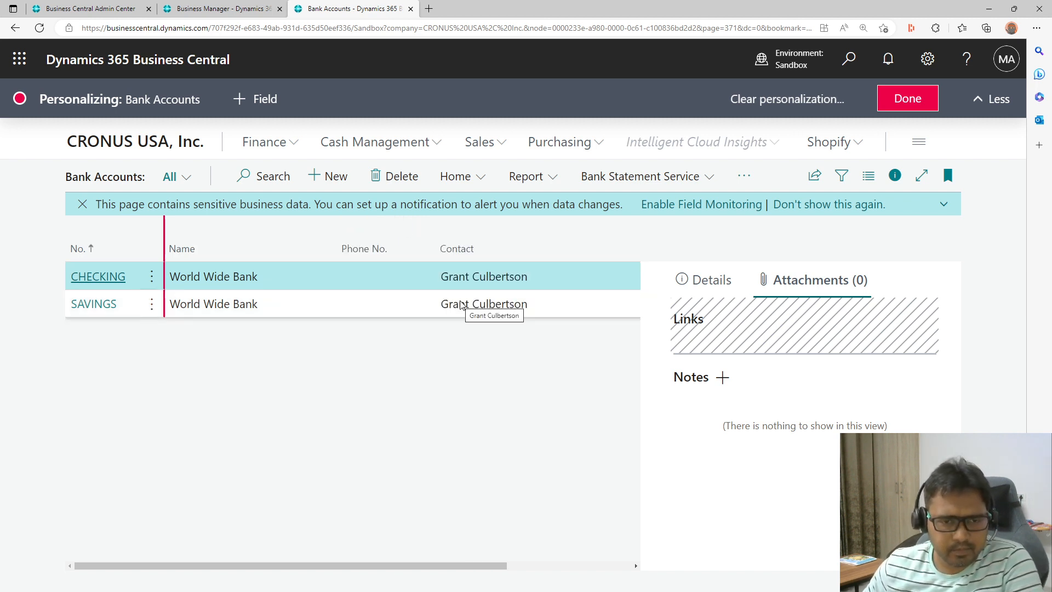
- Move the Phone No. column of the Bank Accounts list so that it follows the Contact column
click(433, 229)
click(470, 272)
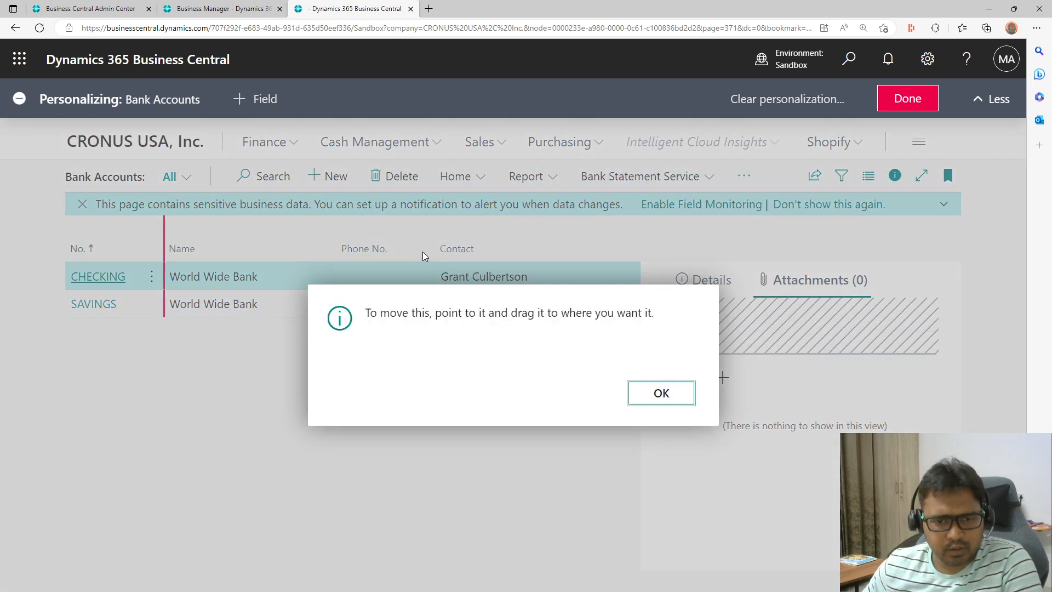
click(657, 393)
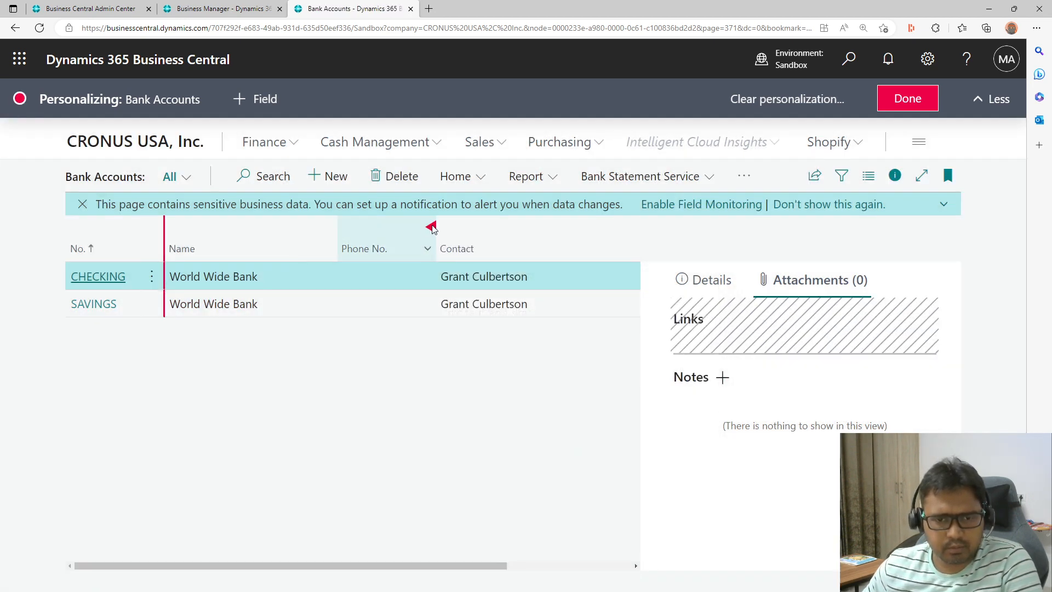
drag(432, 229, 614, 225)
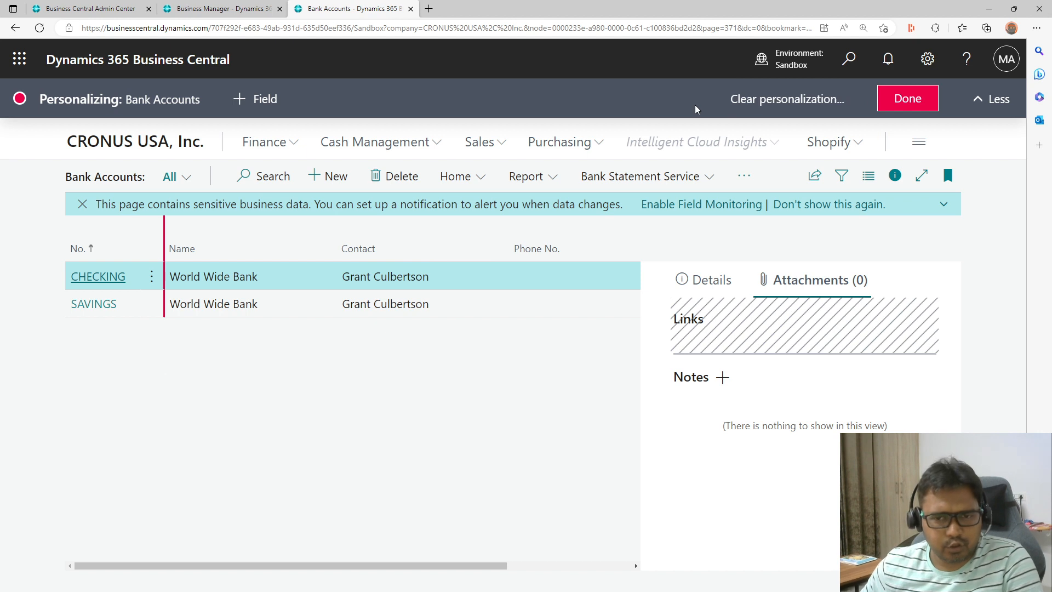
- On the Business Manager home page, show the hidden Email Status part through personalization
click(160, 144)
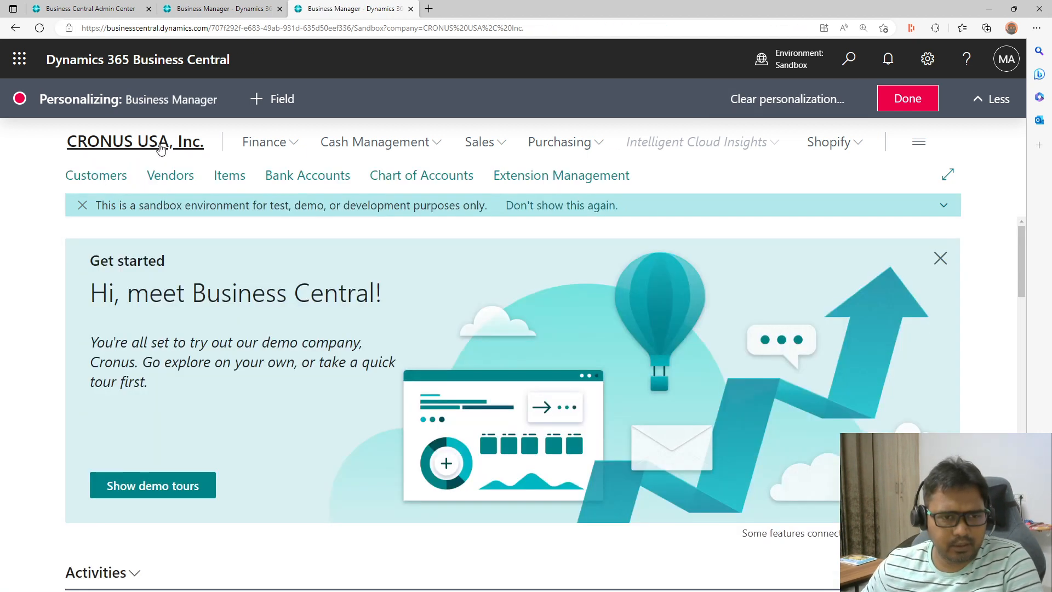
scroll(593, 321, down, 12)
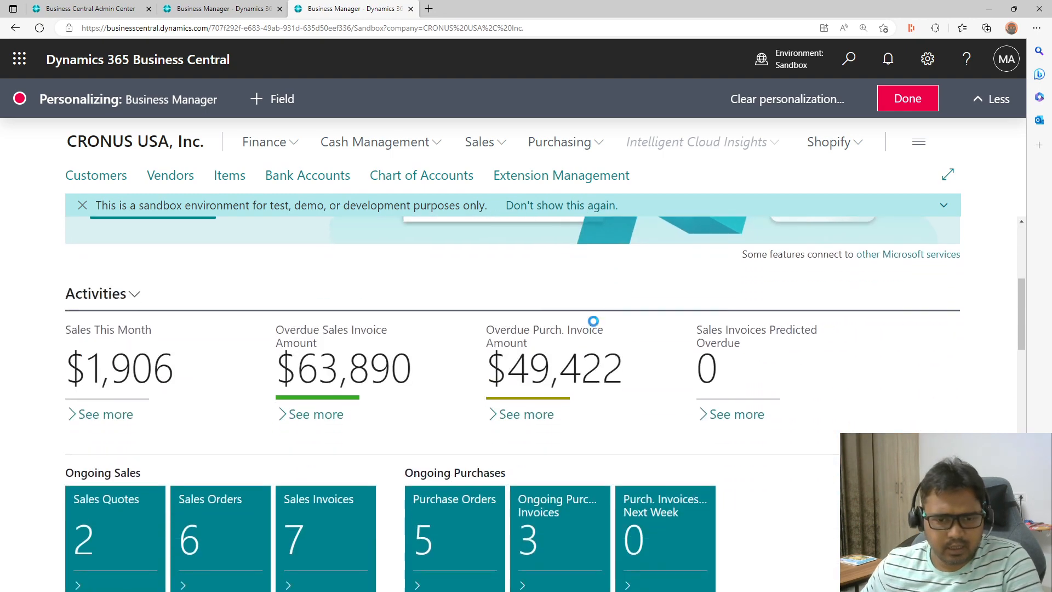
scroll(593, 321, down, 5)
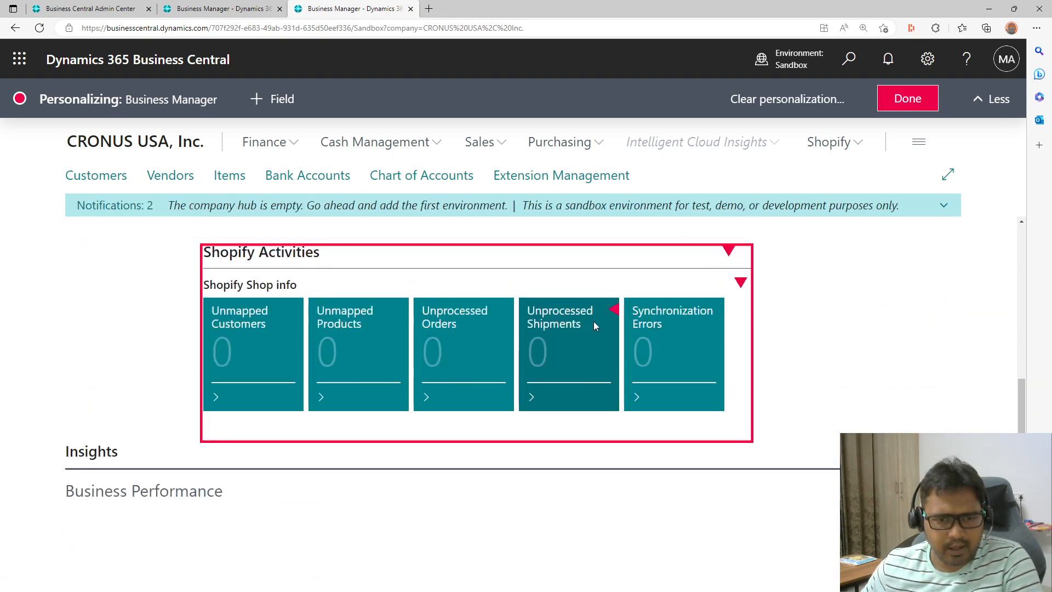
scroll(595, 326, up, 5)
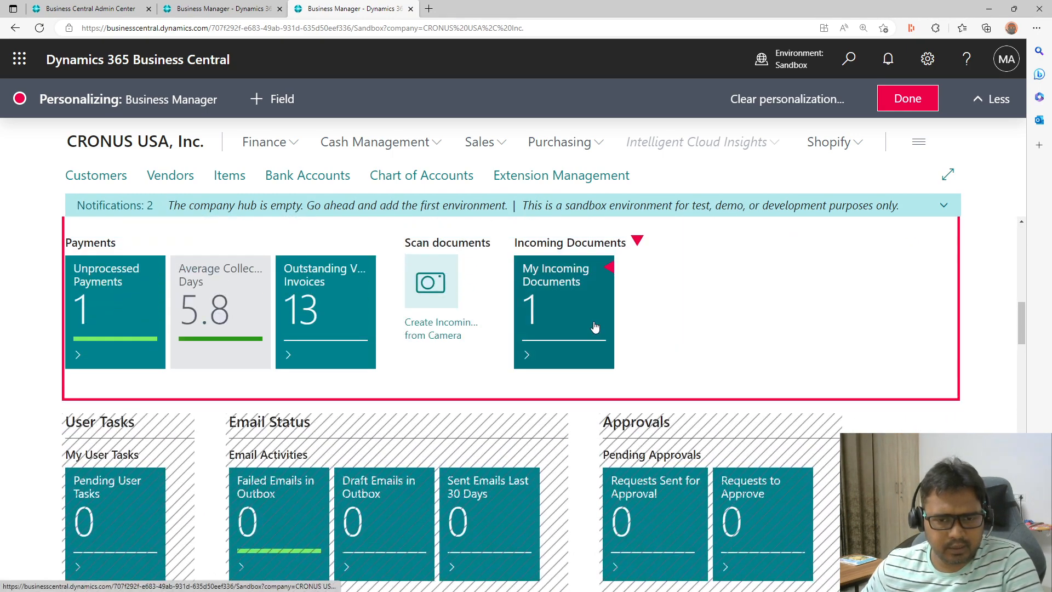
scroll(595, 327, up, 2)
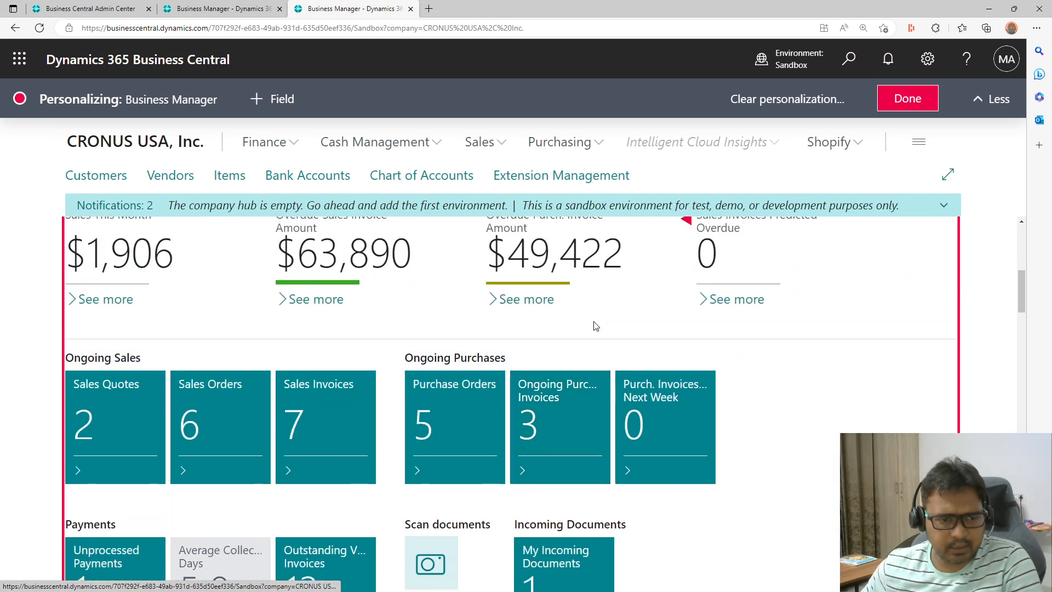
scroll(594, 323, down, 3)
scroll(596, 326, up, 3)
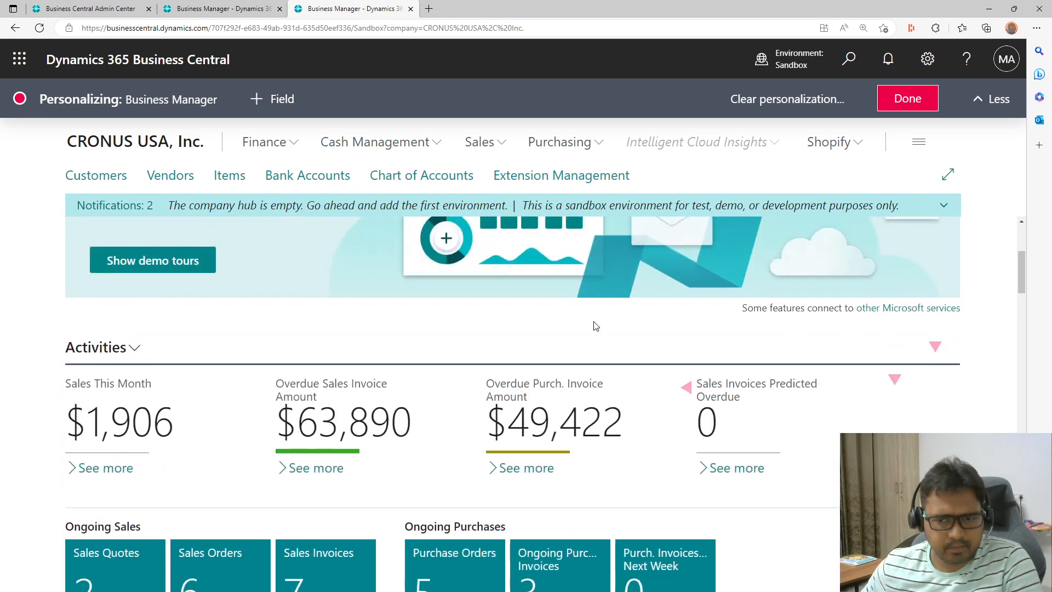
scroll(595, 326, down, 6)
scroll(596, 326, down, 5)
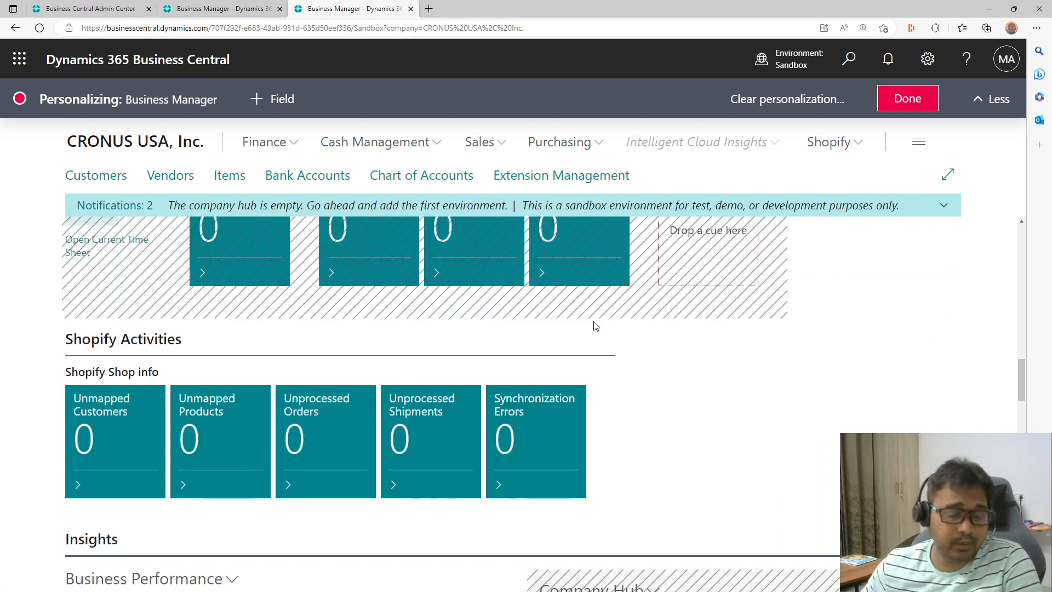
scroll(593, 323, up, 3)
scroll(203, 342, up, 3)
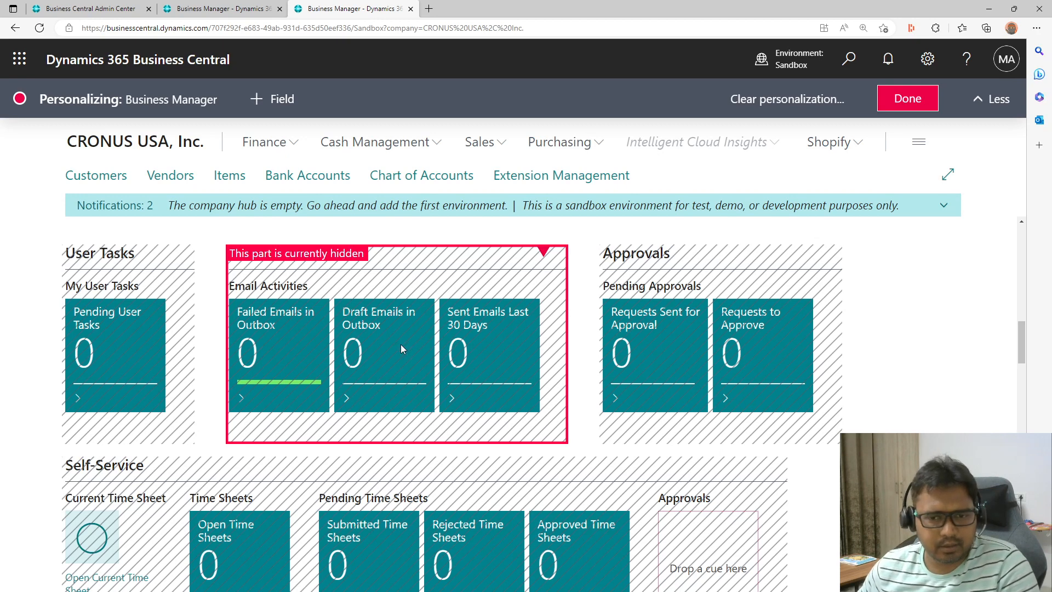
click(285, 255)
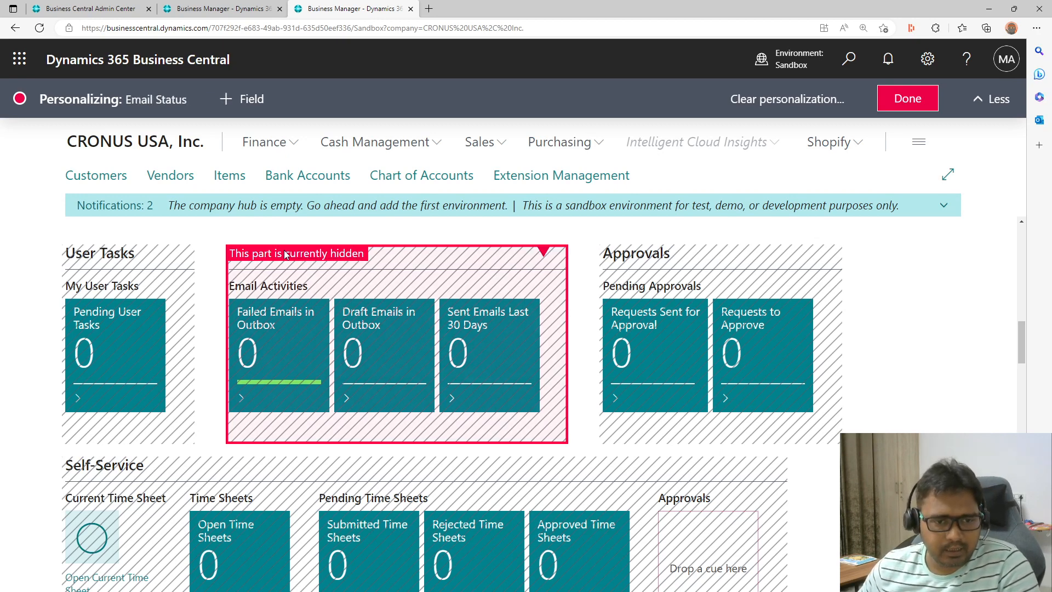
click(544, 256)
click(576, 308)
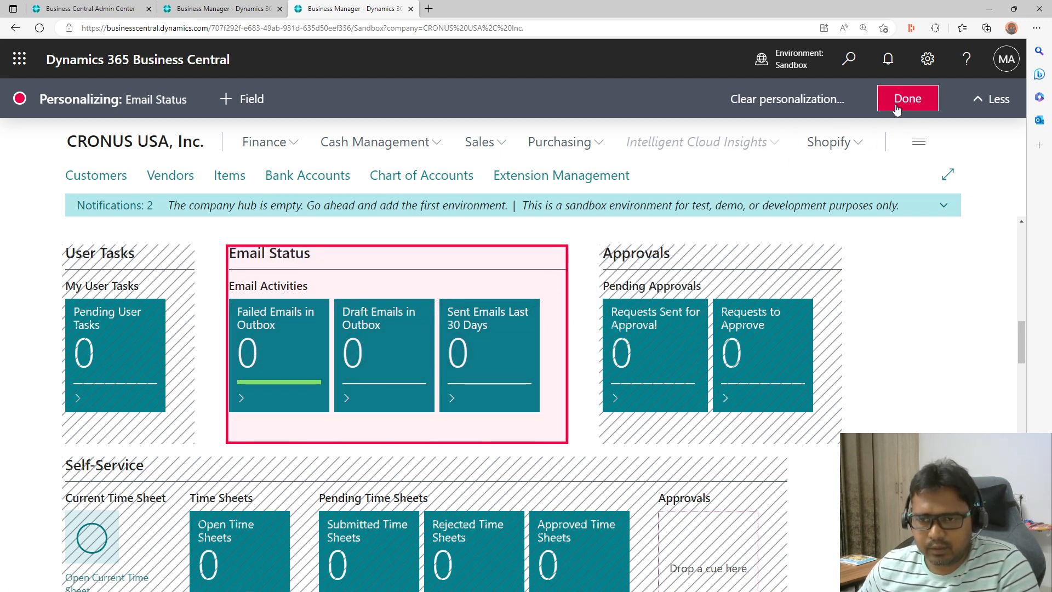
- Hide the Shopify entry in the home page's navigation and finish personalizing
click(870, 142)
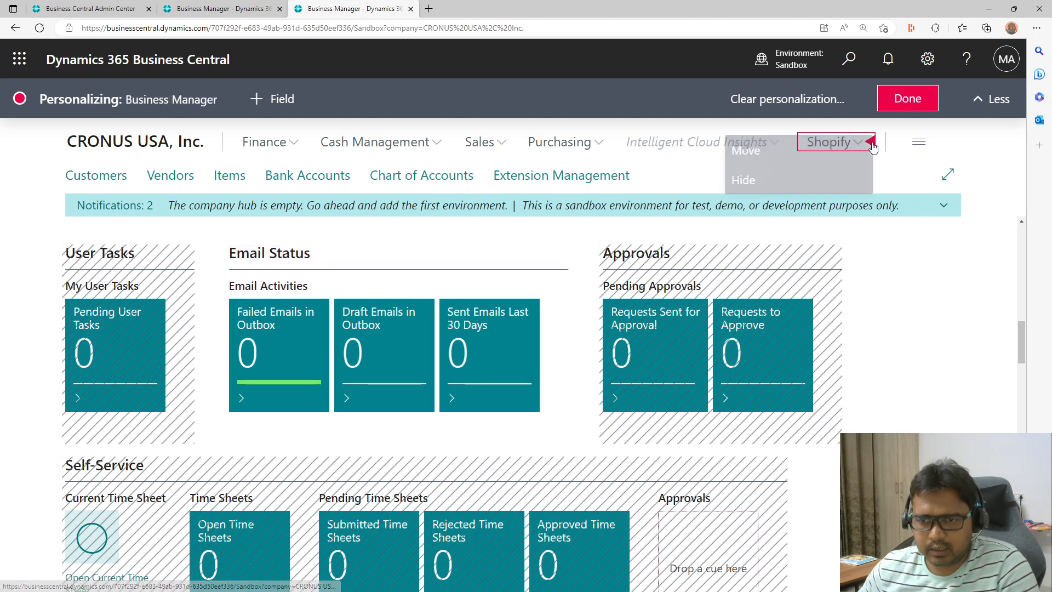
click(747, 184)
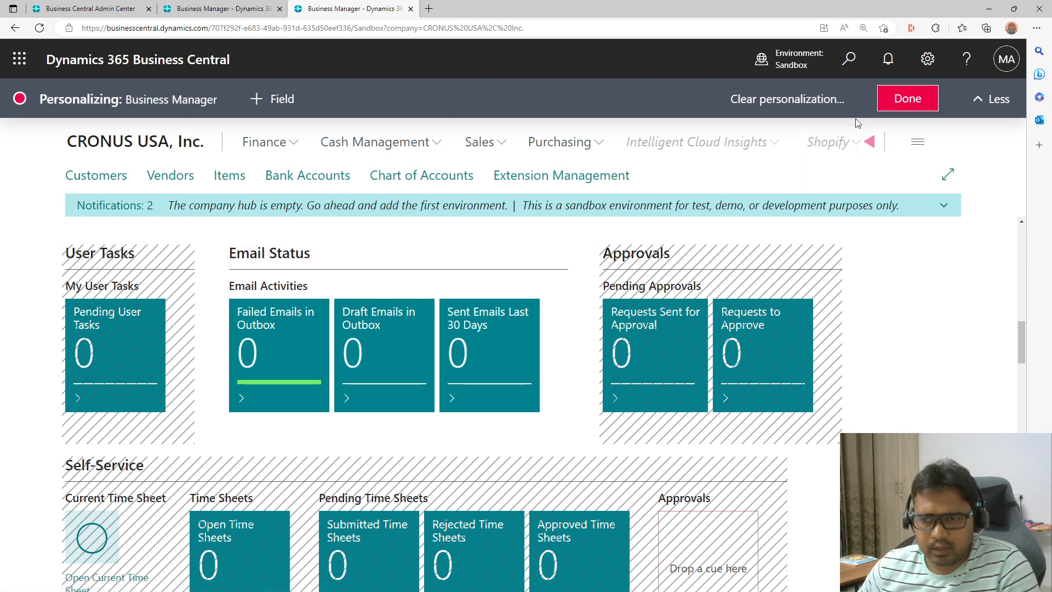
click(916, 107)
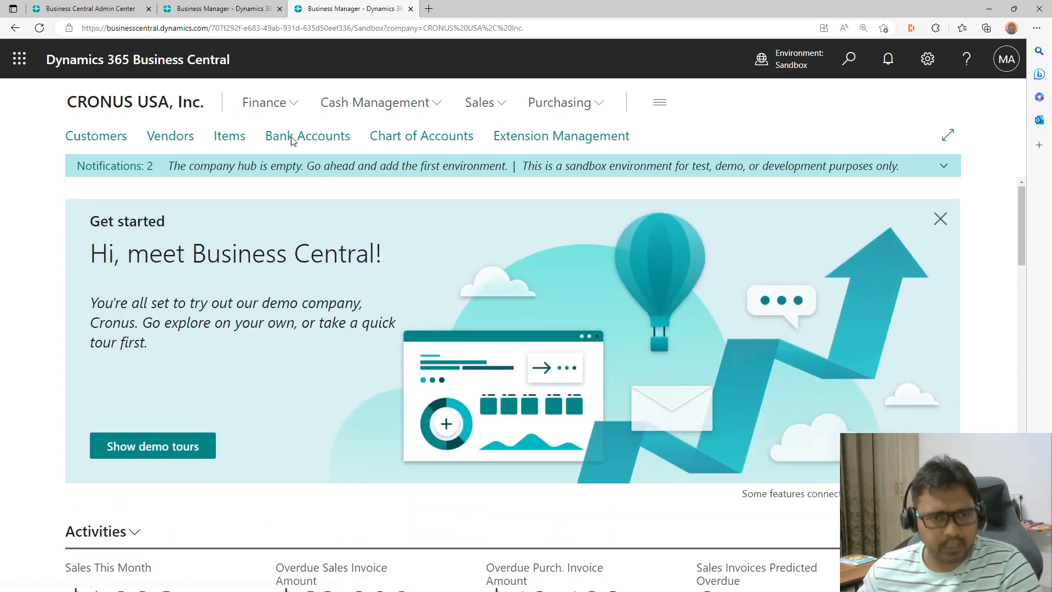
- Start personalizing the Sandbox's Bank Accounts list and view its options for clearing personalization
click(292, 138)
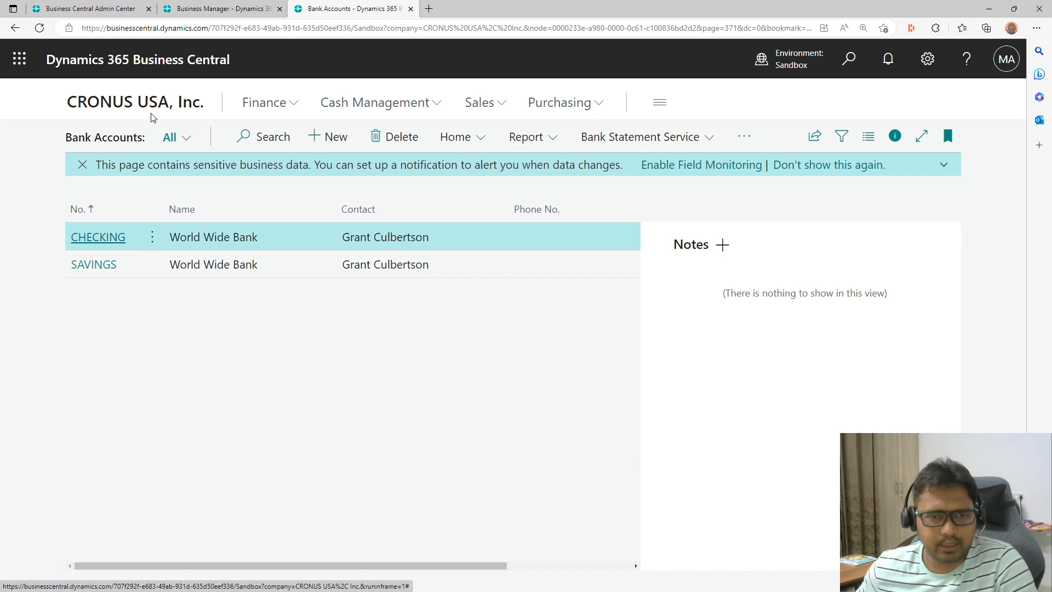
click(927, 62)
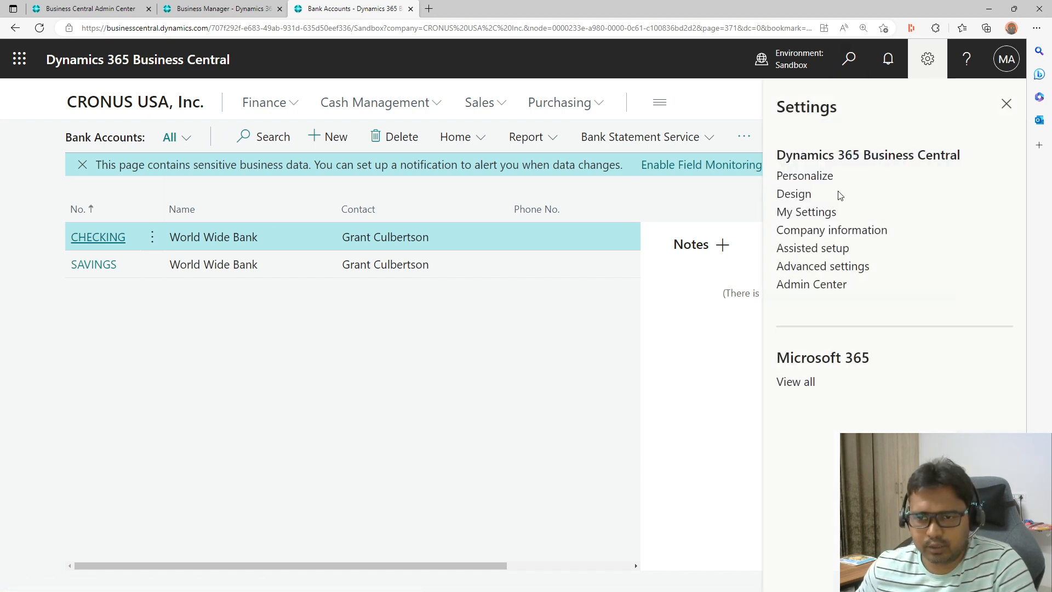
click(823, 176)
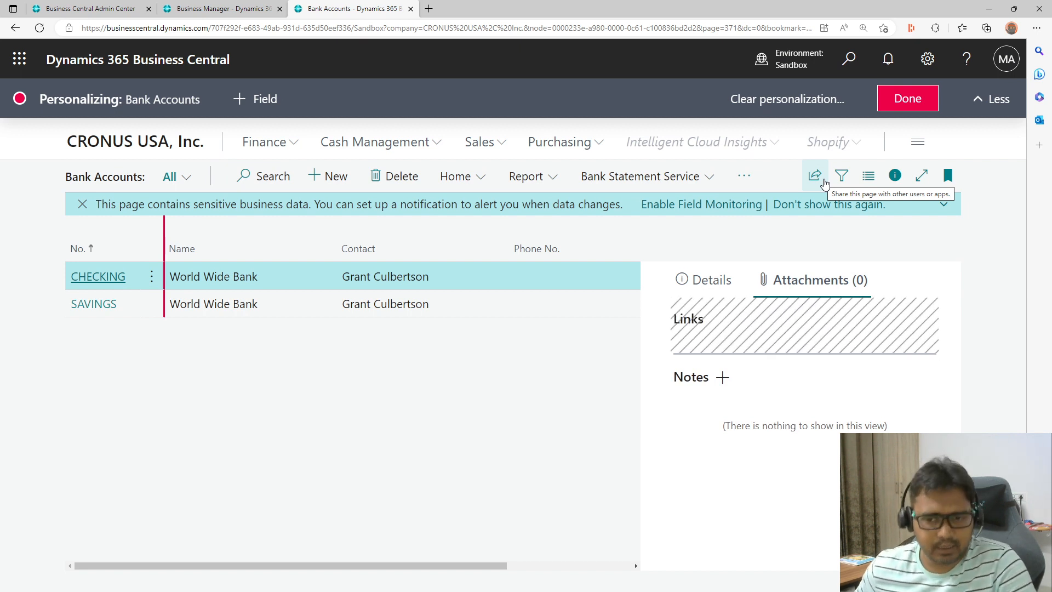
click(781, 93)
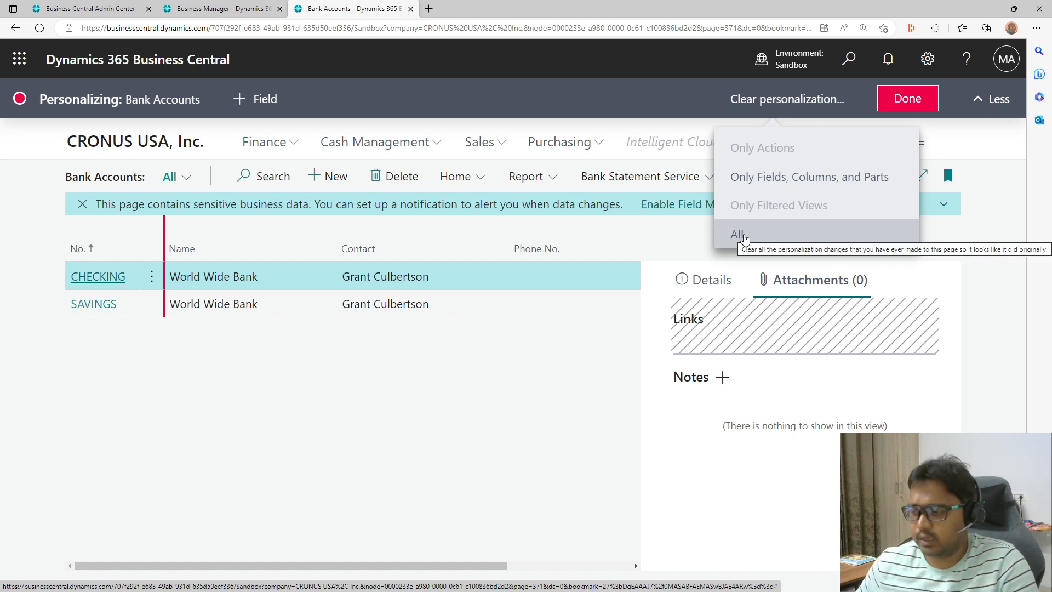
- Return to the Business Manager home page and view its options for clearing personalization
click(162, 147)
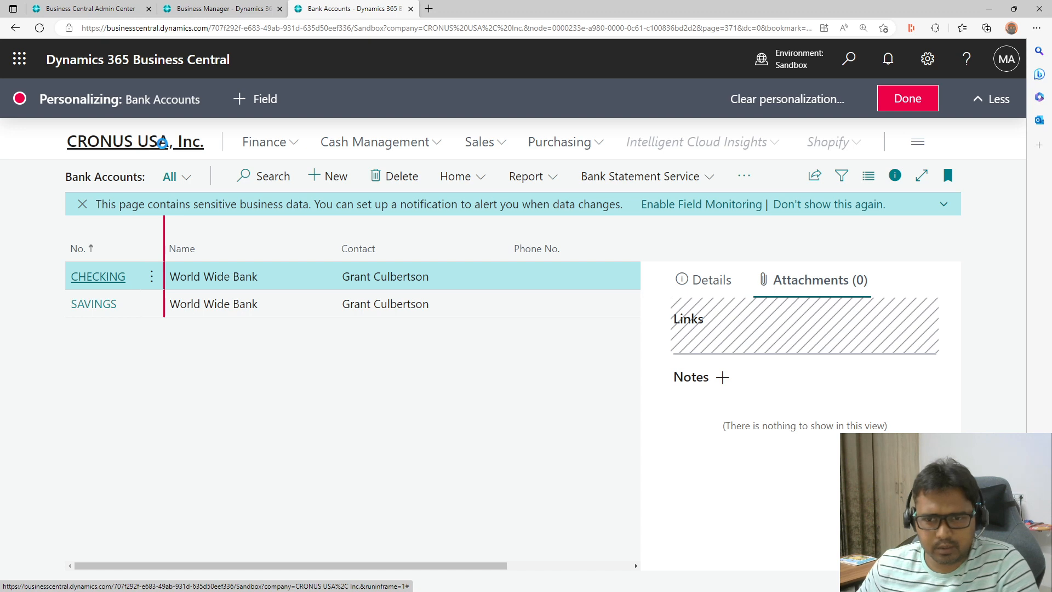
click(162, 144)
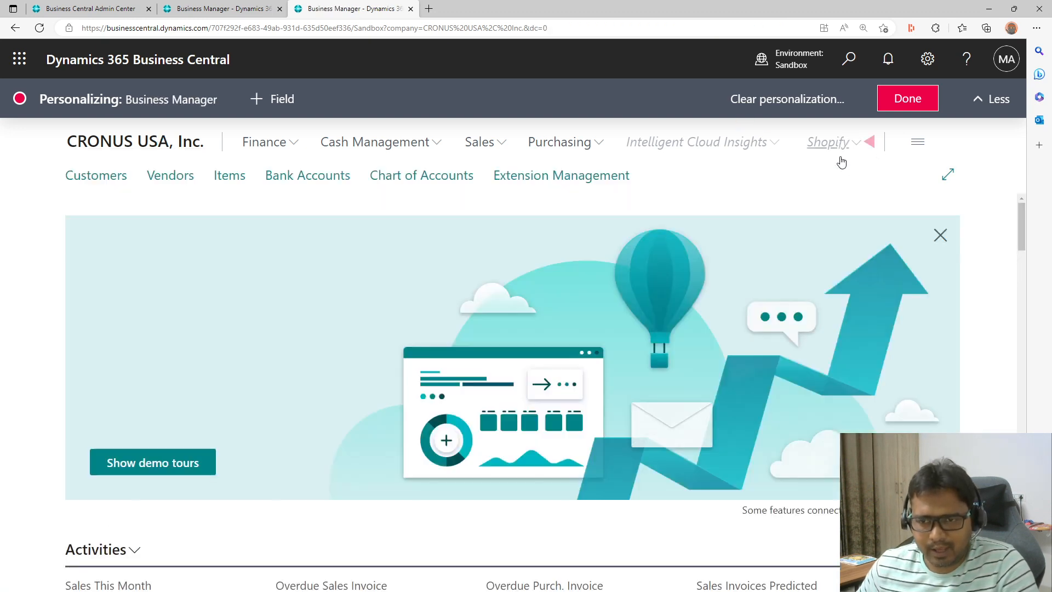
click(833, 110)
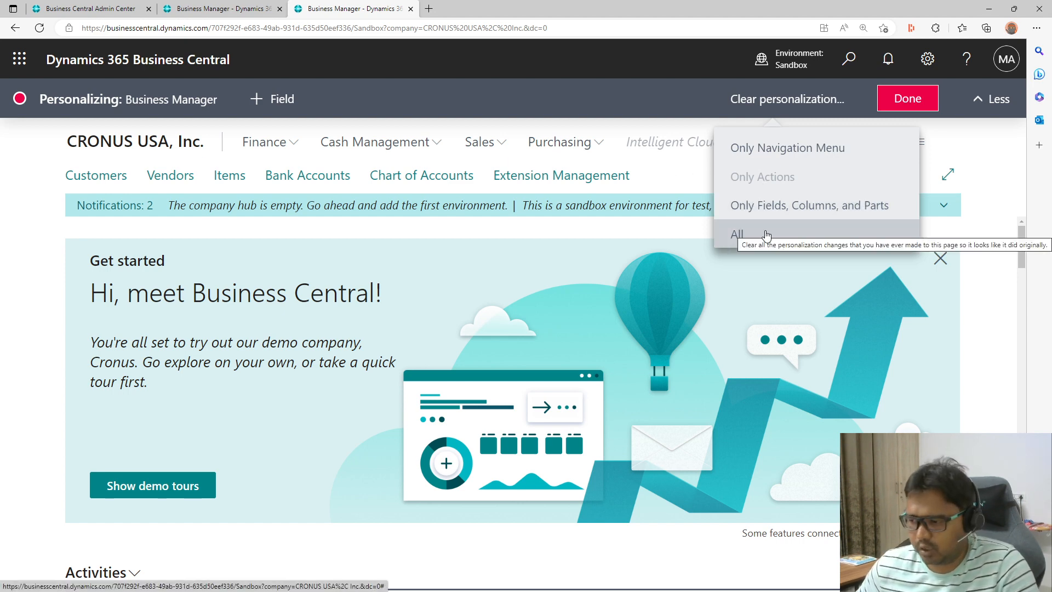
- Reopen the Bank Accounts list, clear all of its personalization and finish personalizing
click(303, 180)
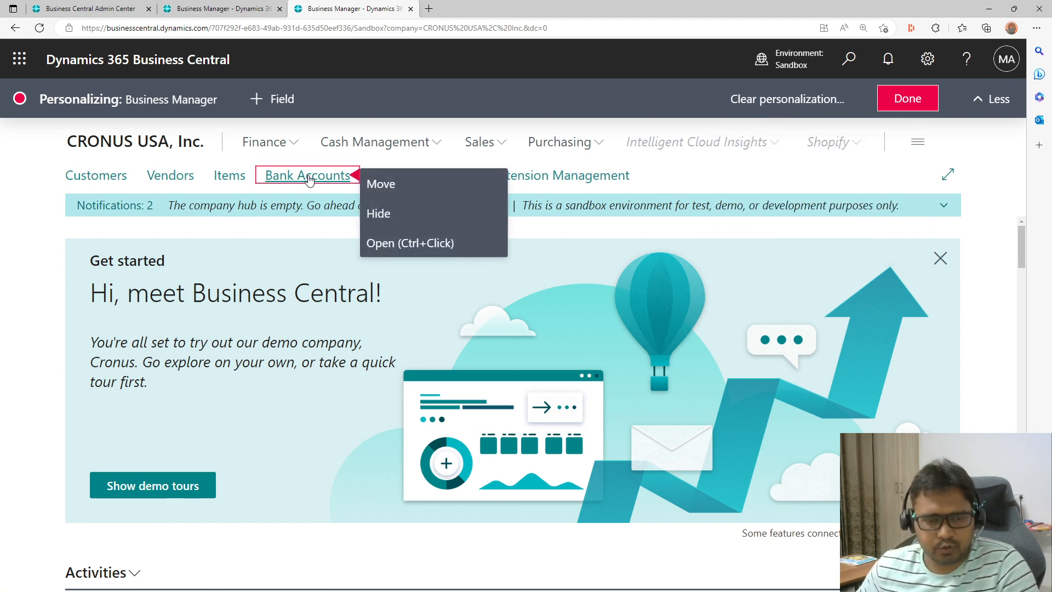
click(401, 242)
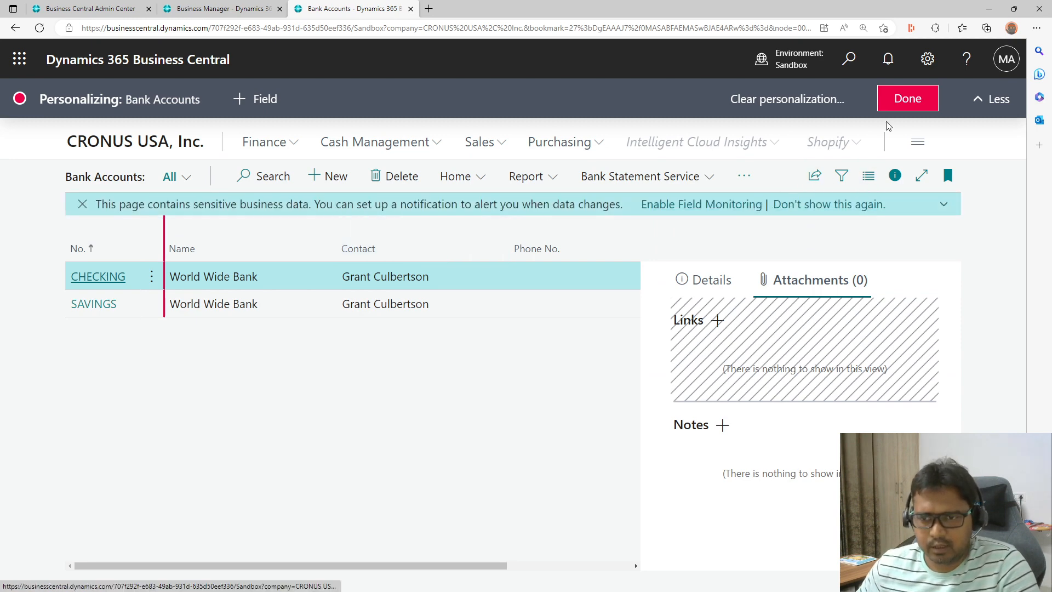
click(816, 100)
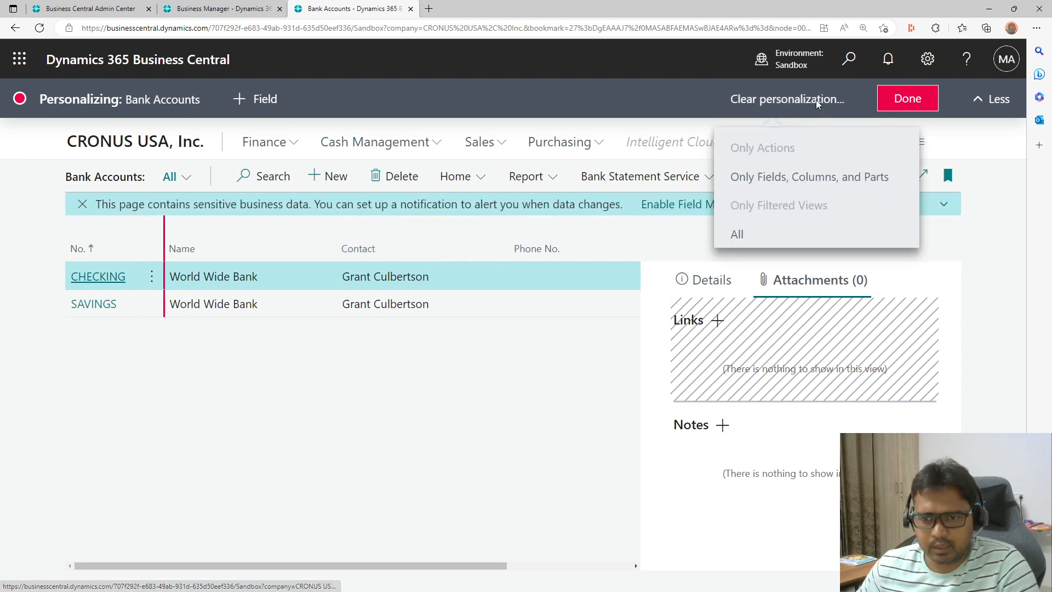
click(782, 243)
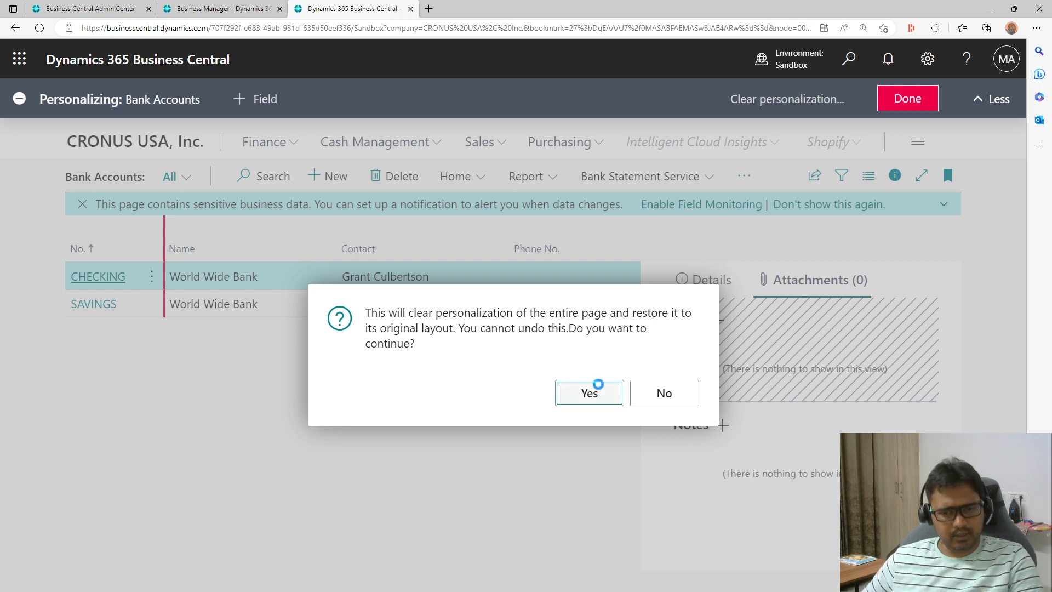
click(600, 391)
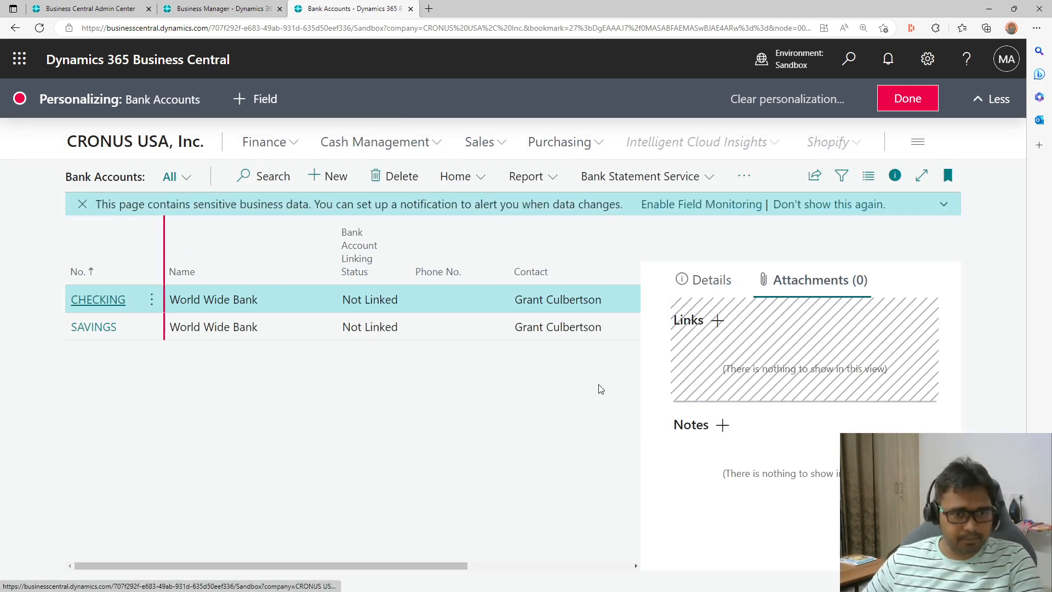
click(908, 106)
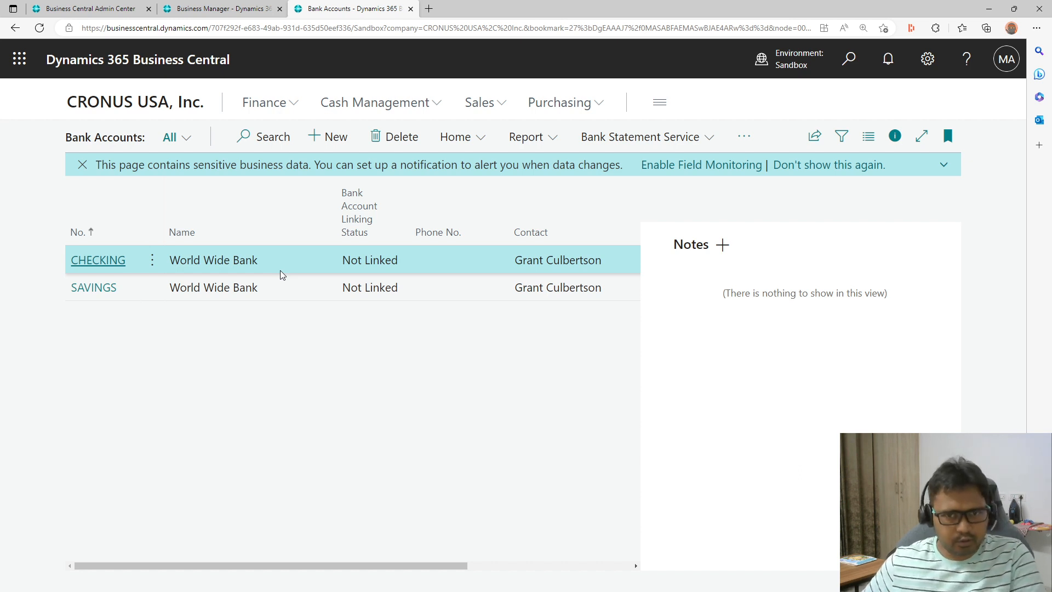
- Examine which customization options the Production environment's settings offer compared with the Sandbox
click(230, 7)
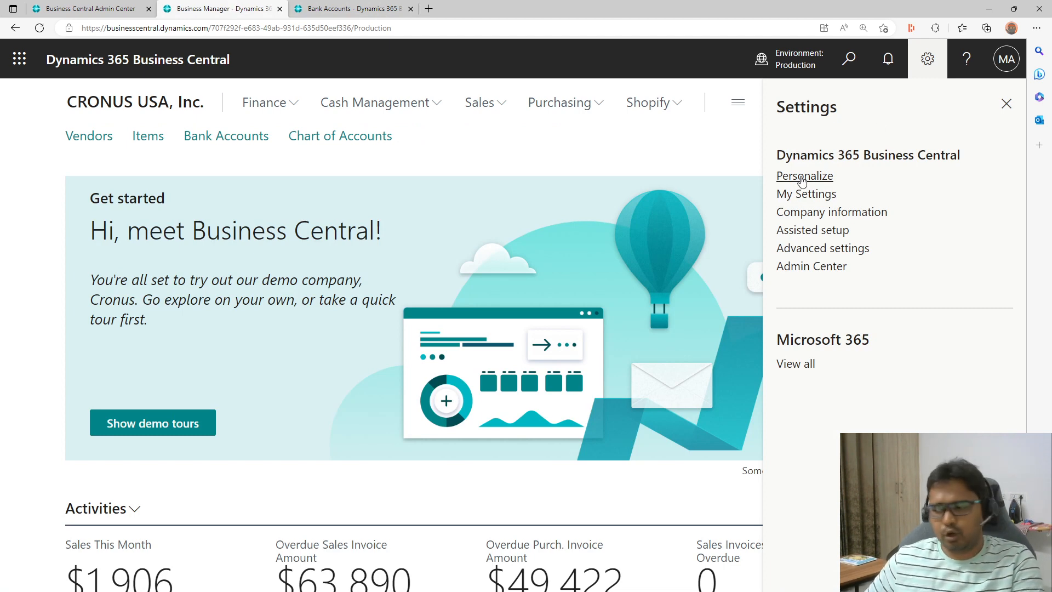
click(317, 8)
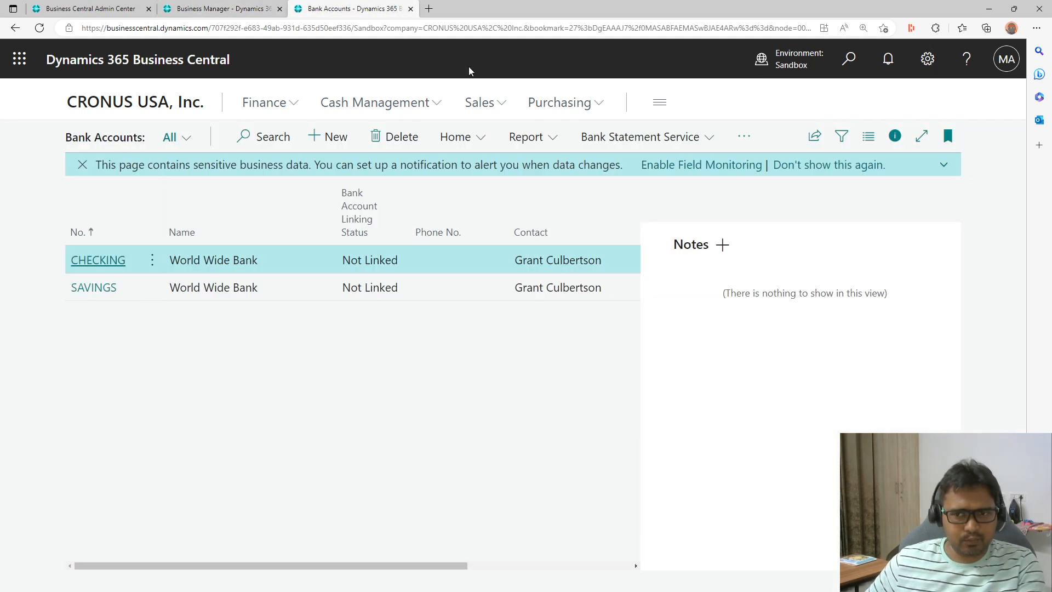
click(219, 6)
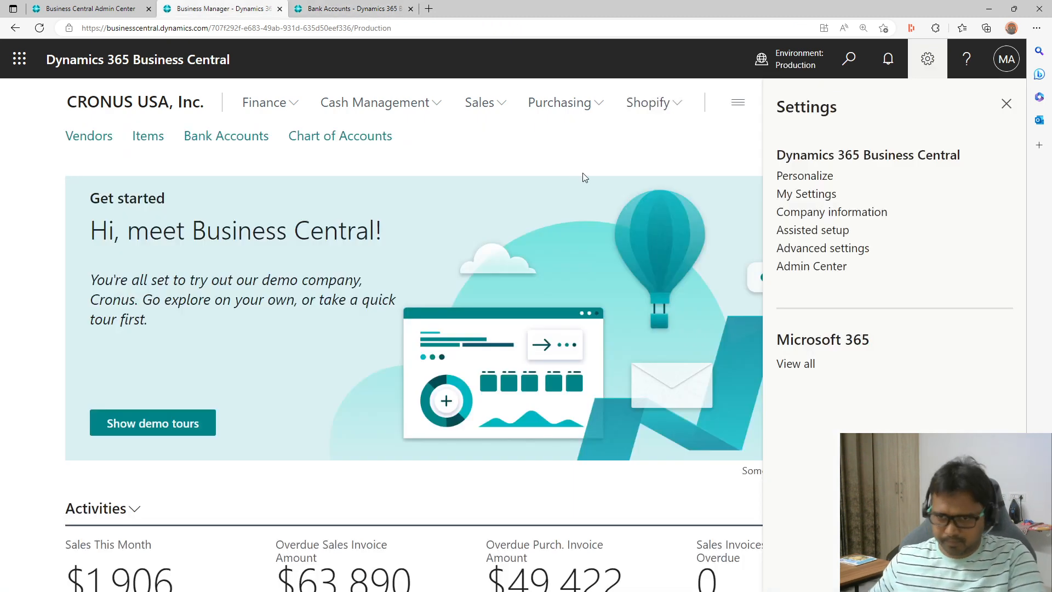
click(625, 143)
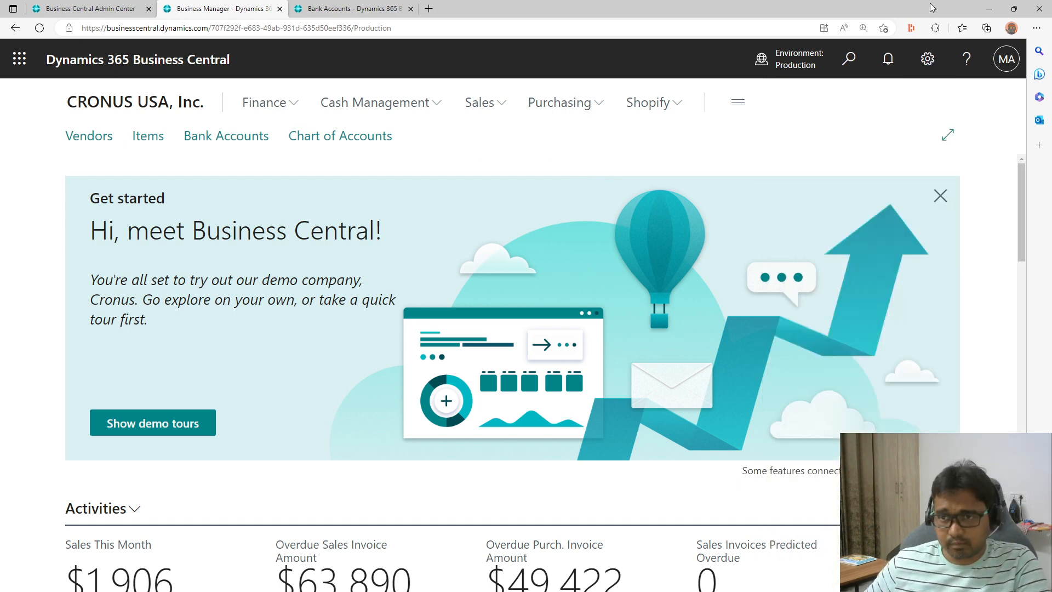
click(996, 6)
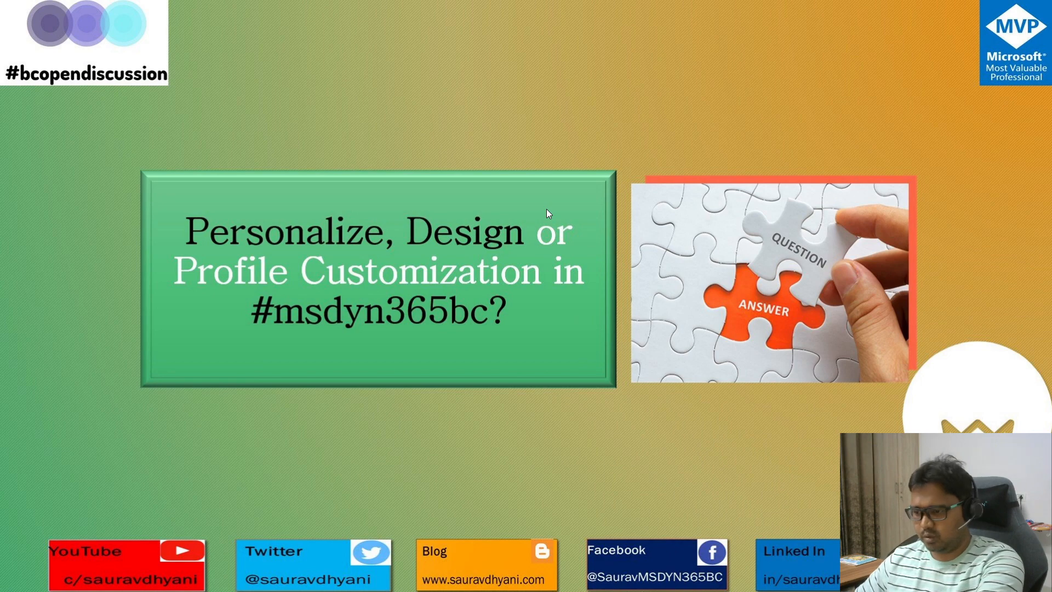
key(alt+Tab)
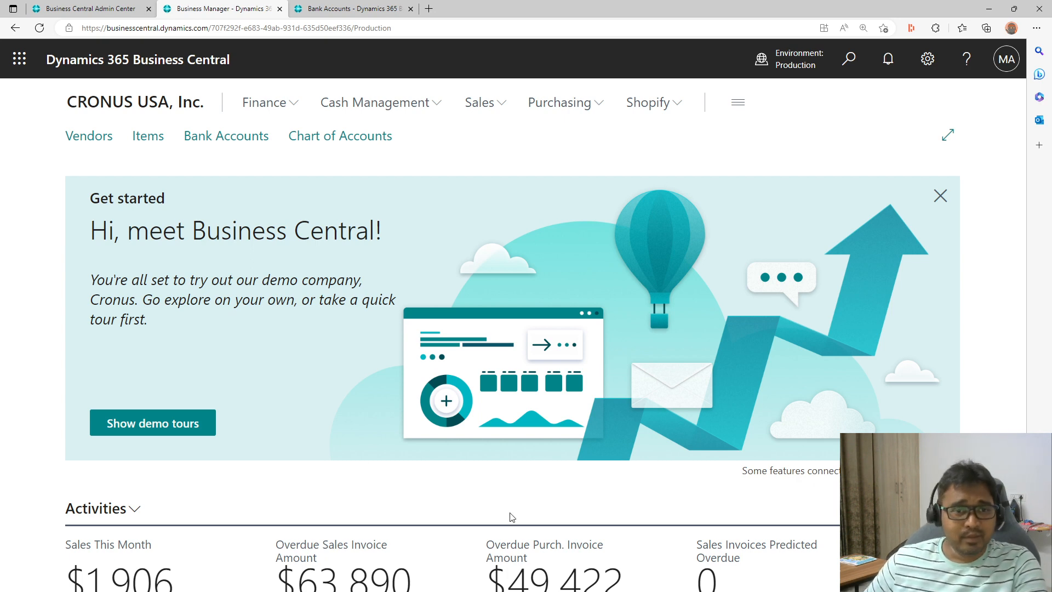
click(928, 68)
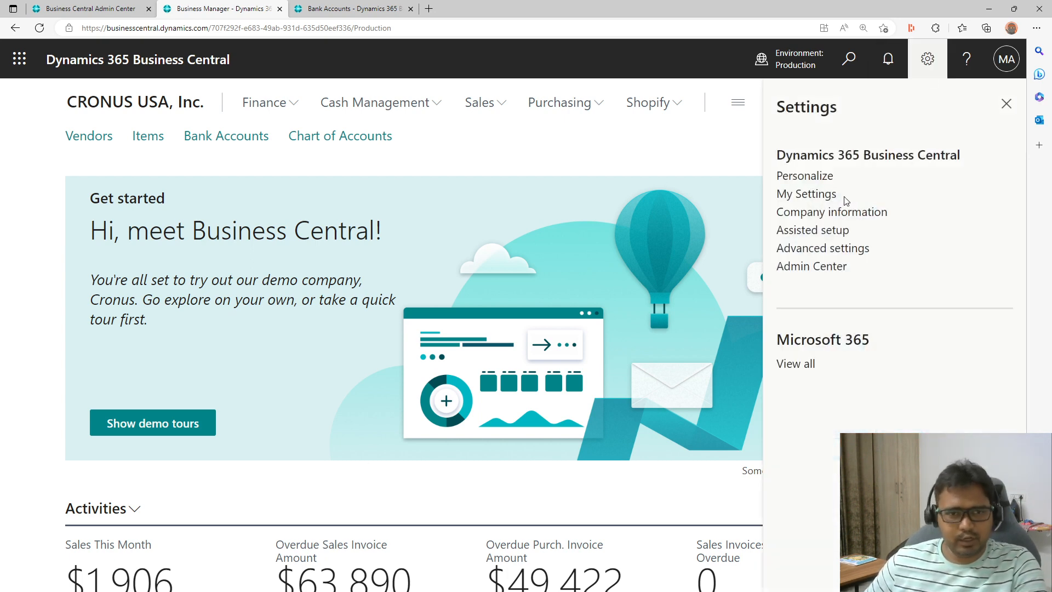
click(477, 146)
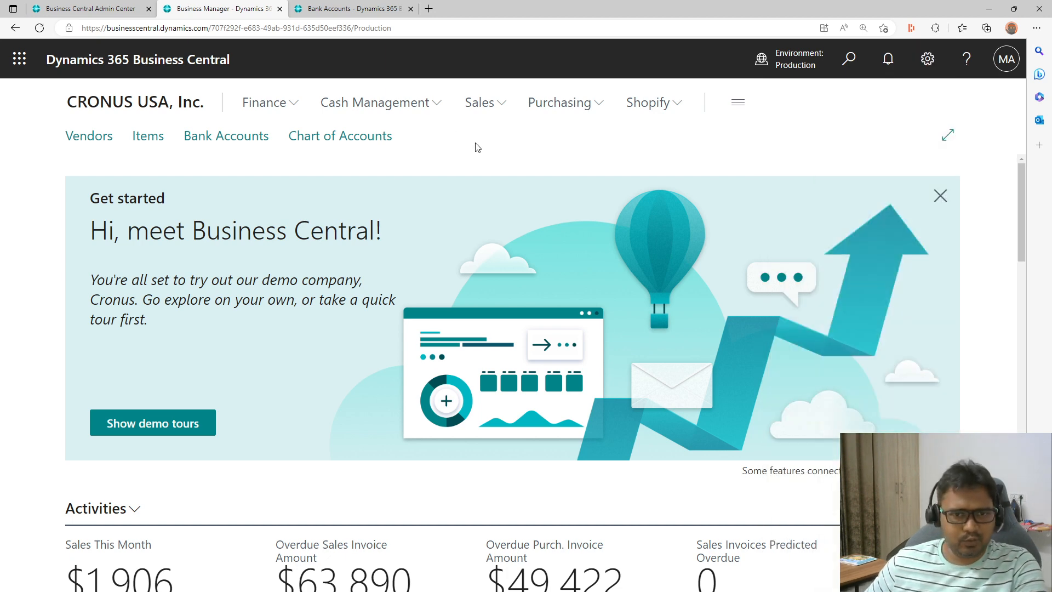
- Examine the Sandbox's installed extensions in Extension Management sorted by Publisher, and return to the home page
click(382, 7)
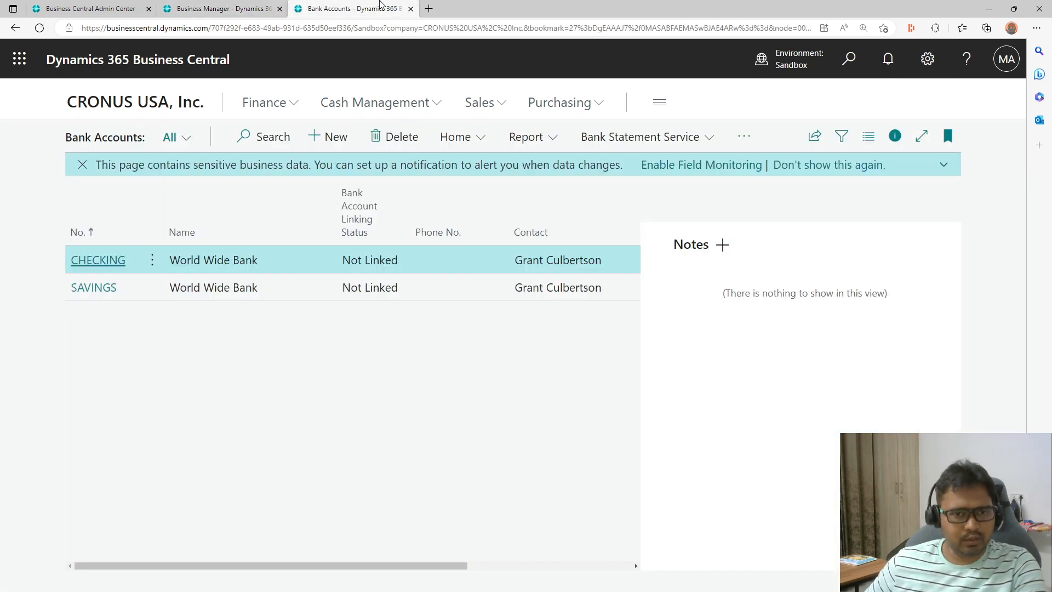
click(157, 97)
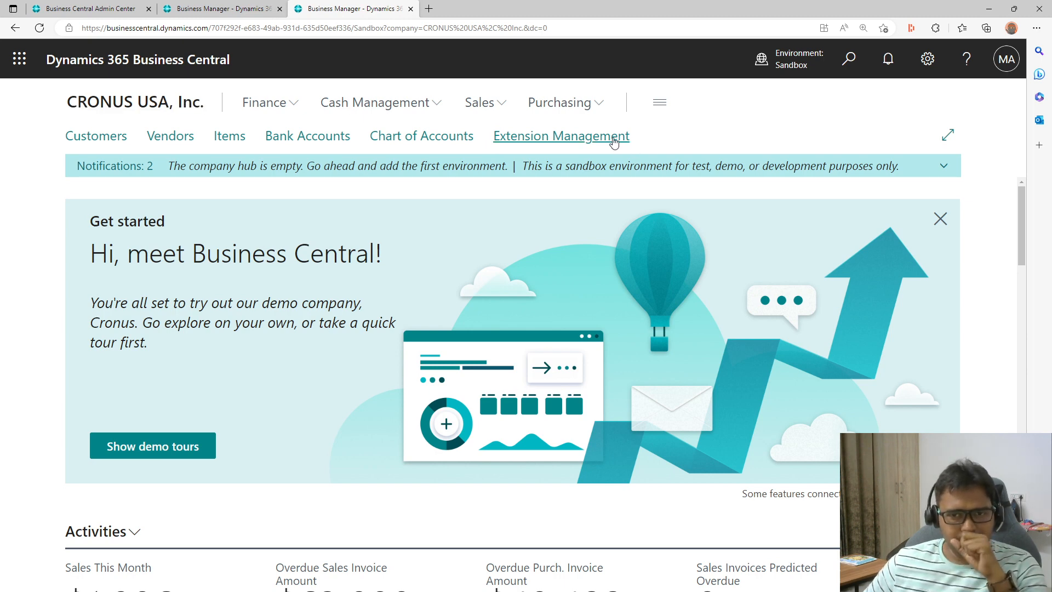
click(613, 138)
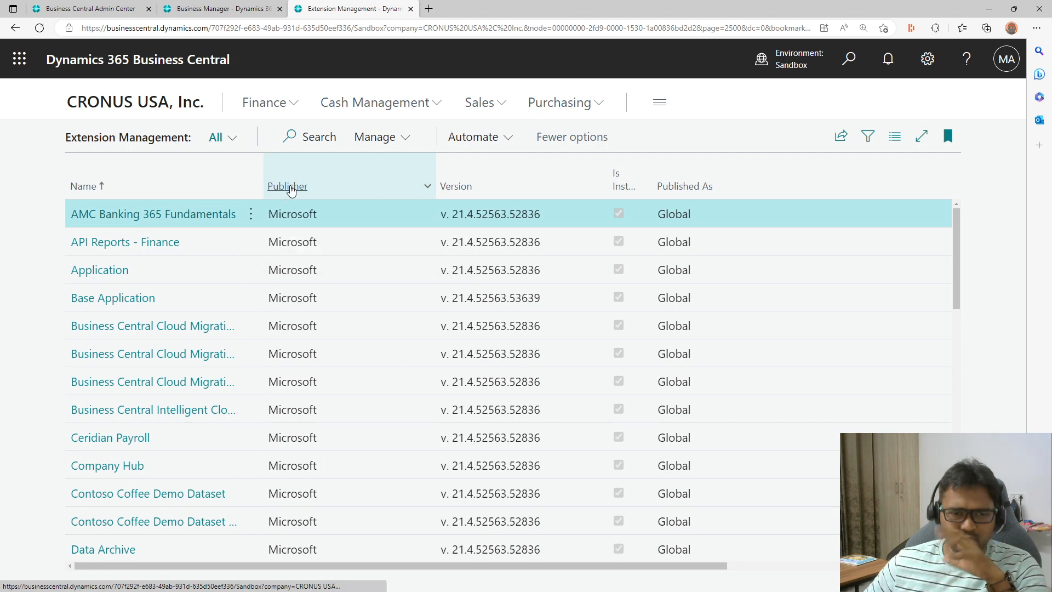
click(287, 188)
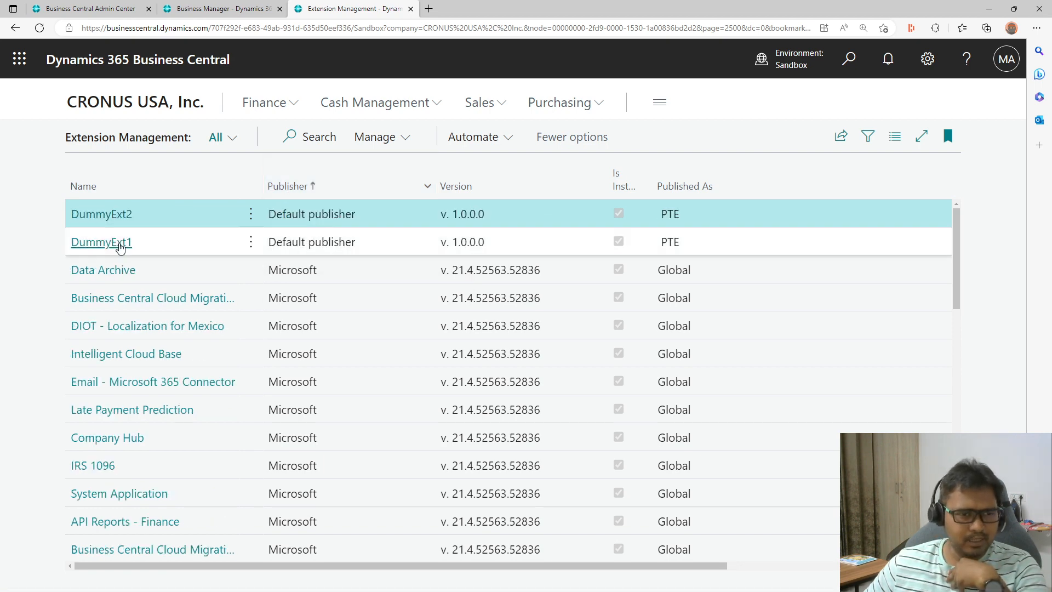
click(142, 111)
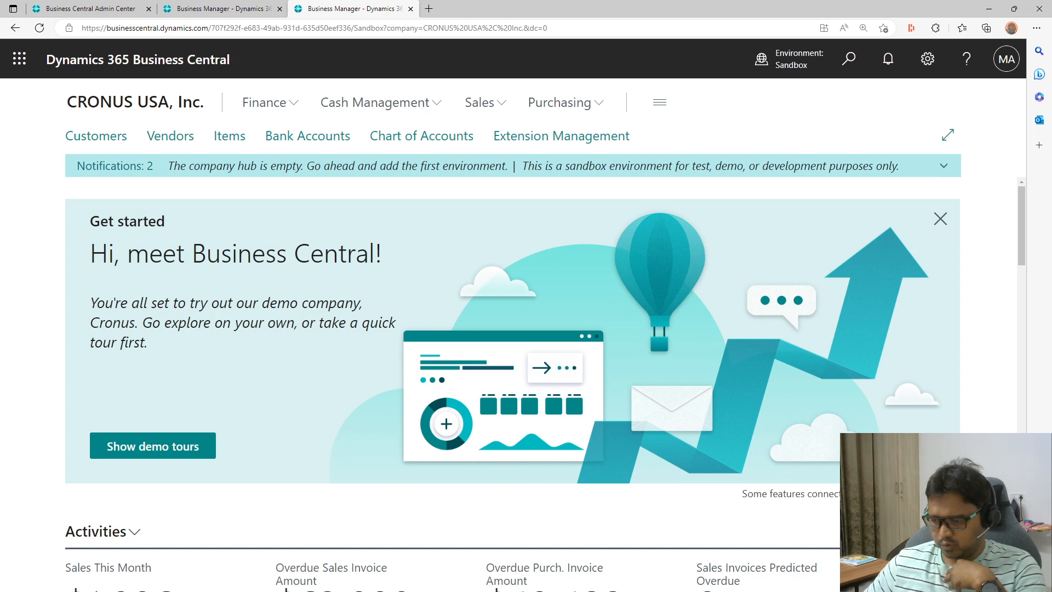
- Switch to Visual Studio Code and review the fields added in DummyExt1's CustExt.al and Pag-Ext50101.VendorListExt.al
key(alt+Tab)
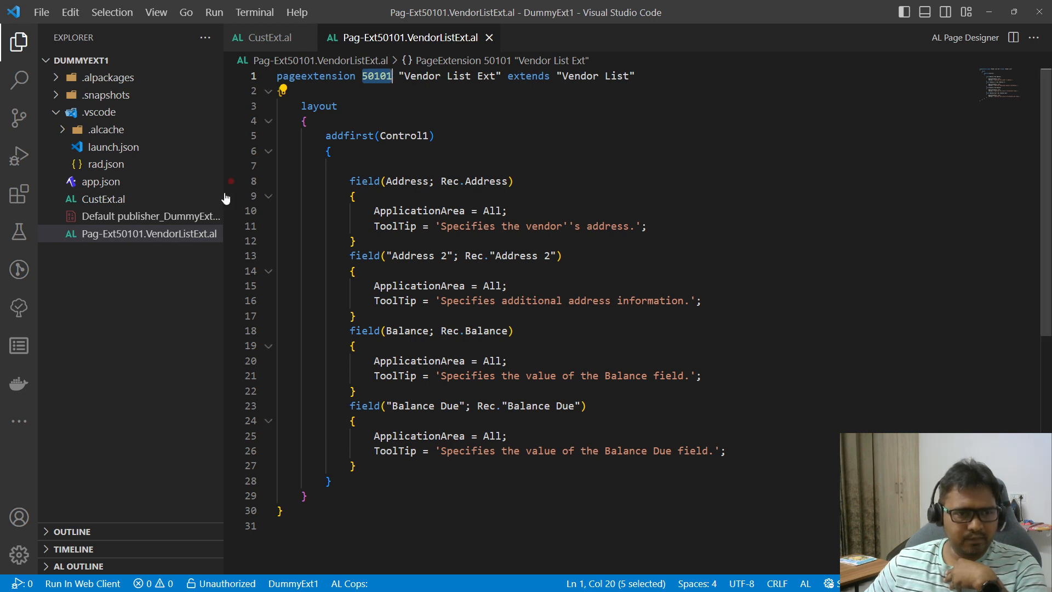
click(116, 202)
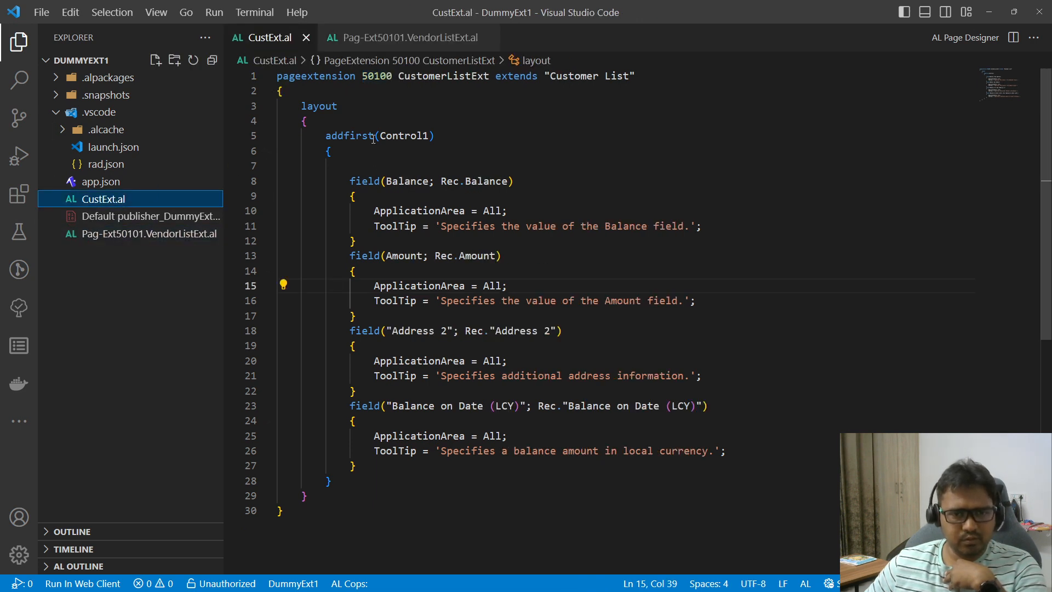
drag(361, 173, 497, 477)
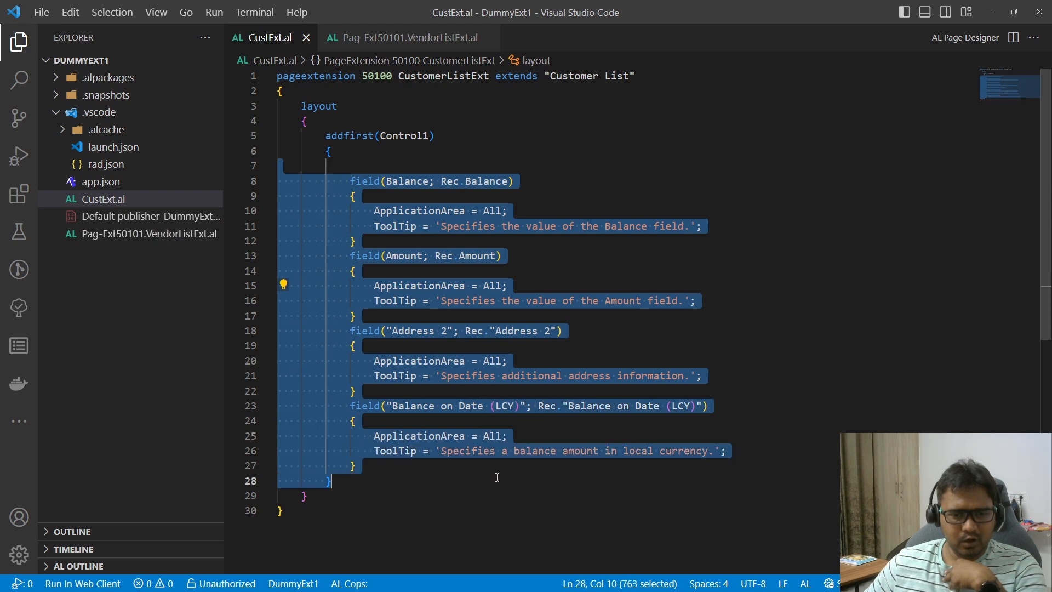
click(497, 477)
click(149, 233)
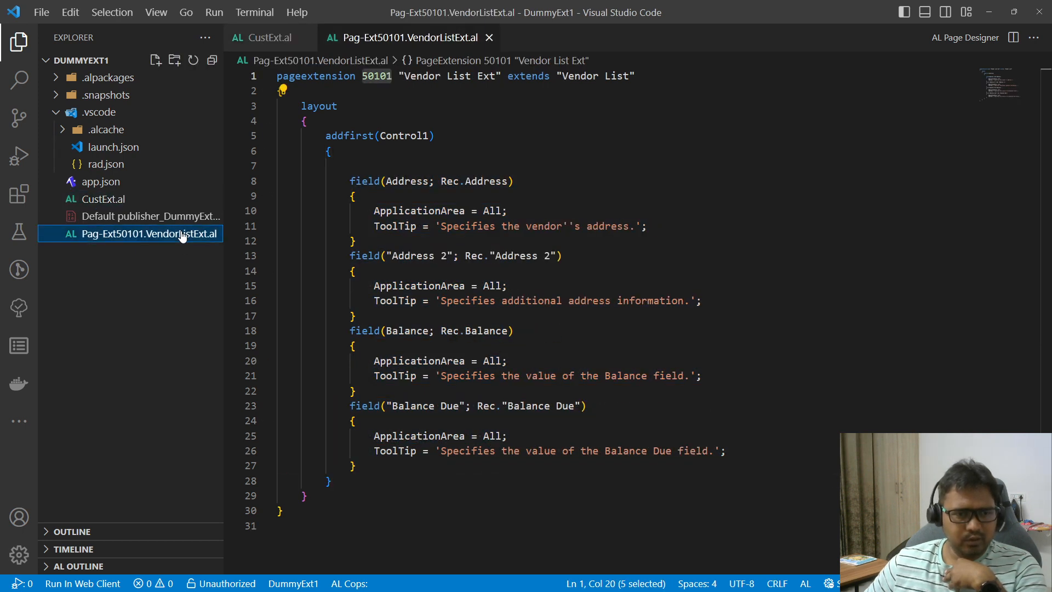
drag(323, 135, 458, 489)
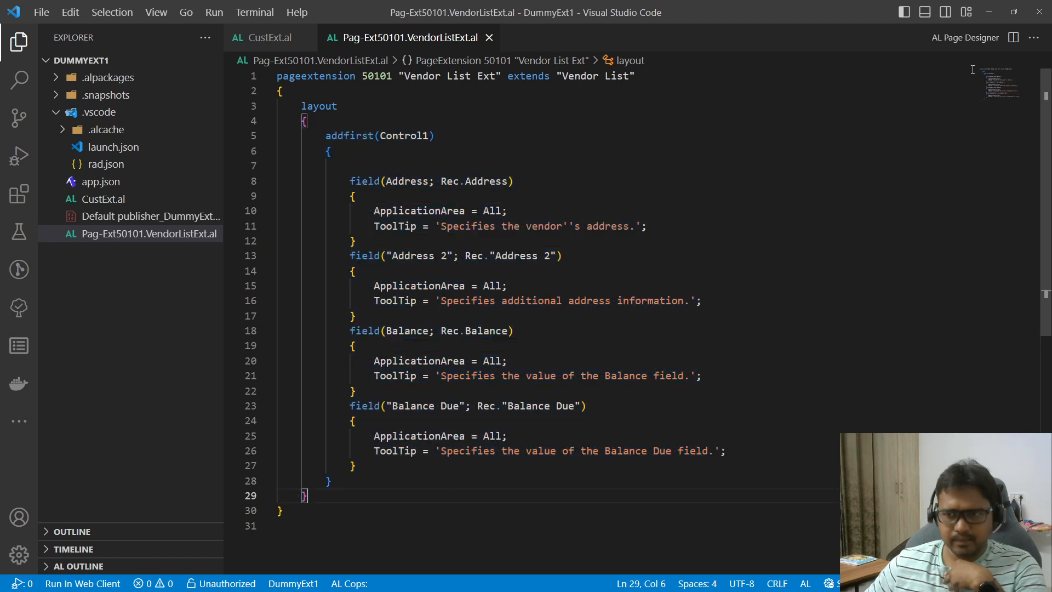
click(988, 12)
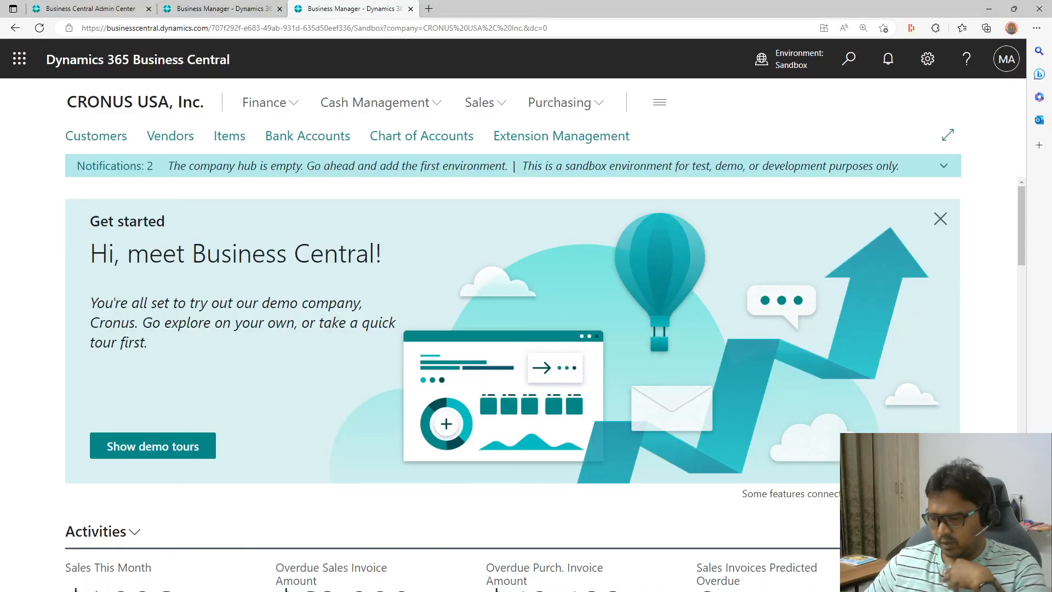
- Switch to the DummyExt2 project and review the fields that HelloWorld.al adds to the Item List
key(alt+Tab)
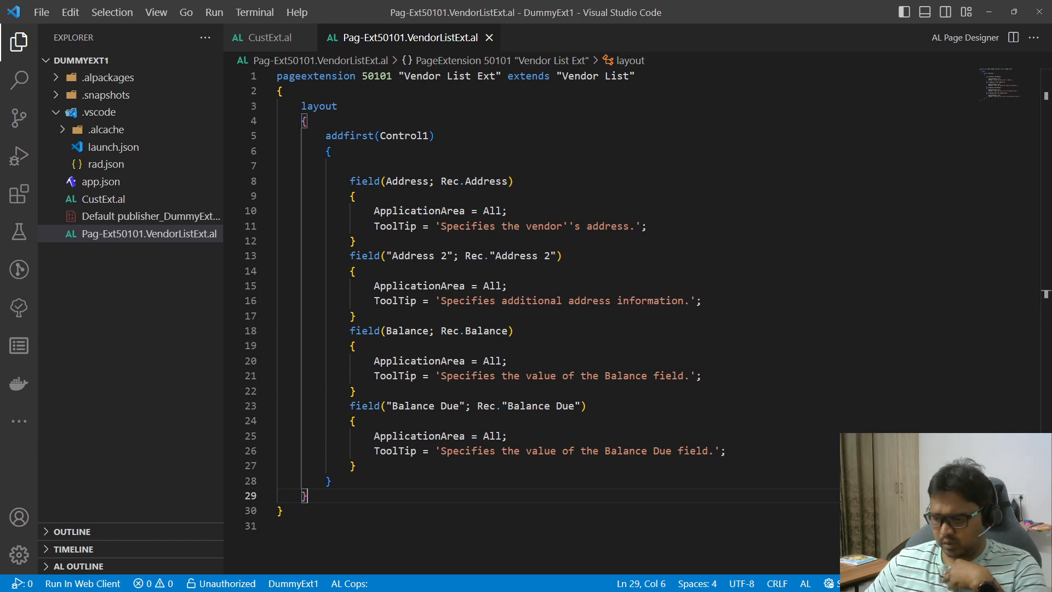
key(alt+Tab)
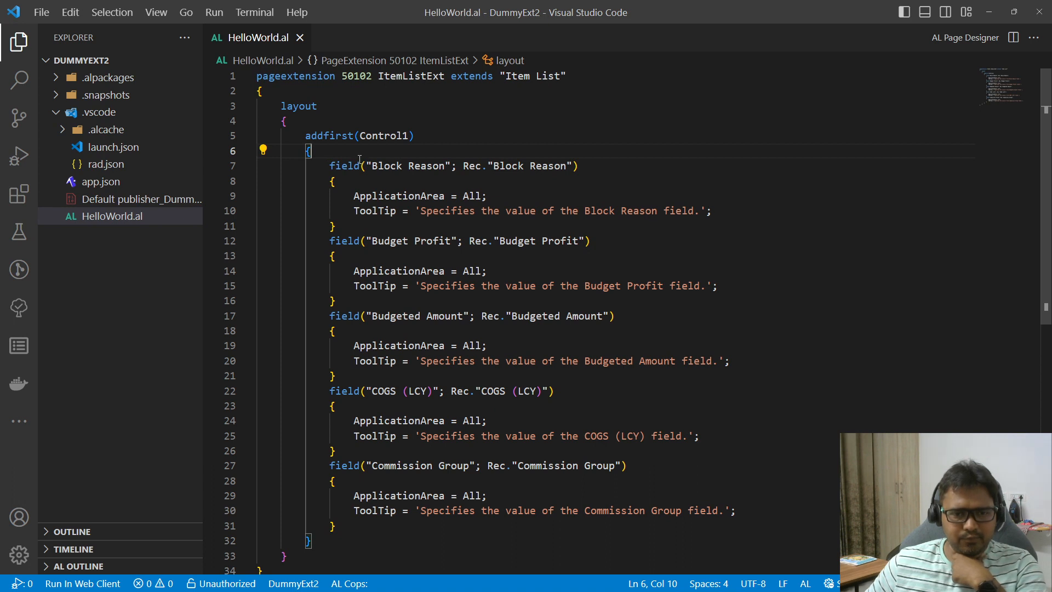
drag(360, 155, 505, 497)
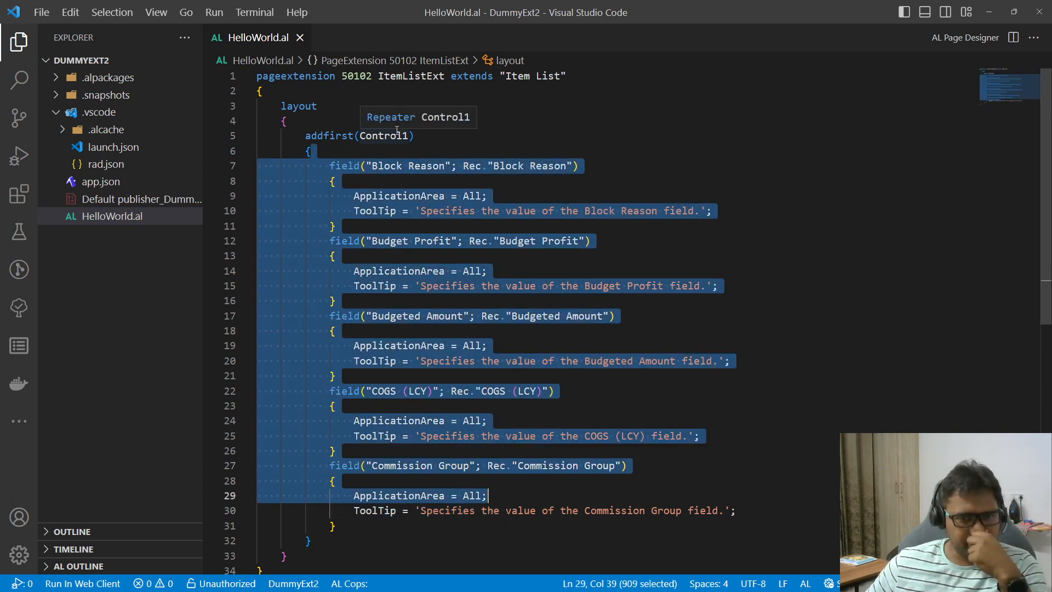
- Switch back to the Business Central Sandbox, start Design mode, and open the Customers list in it
click(995, 15)
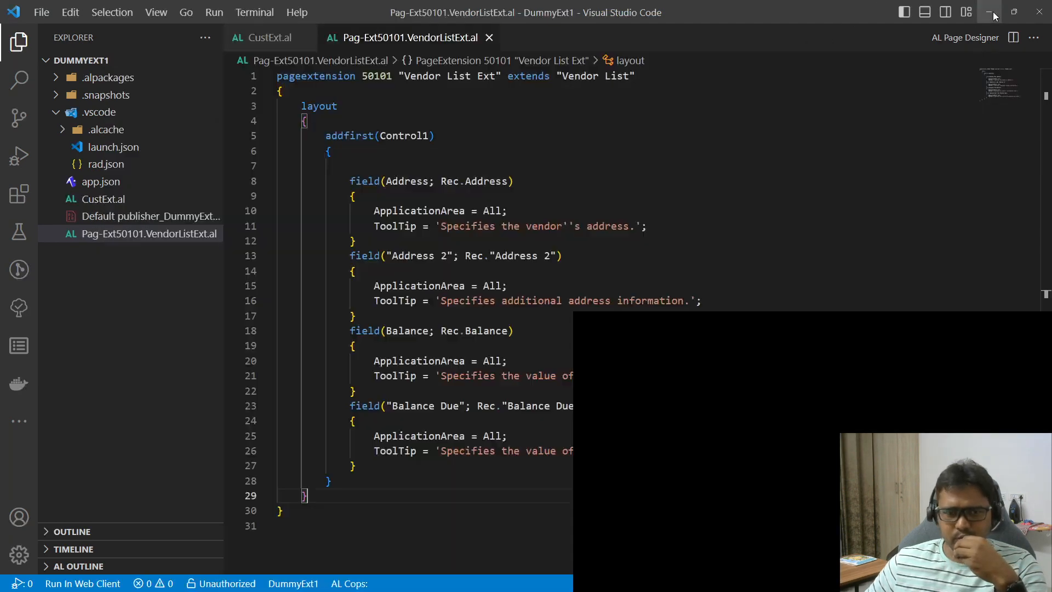
click(994, 15)
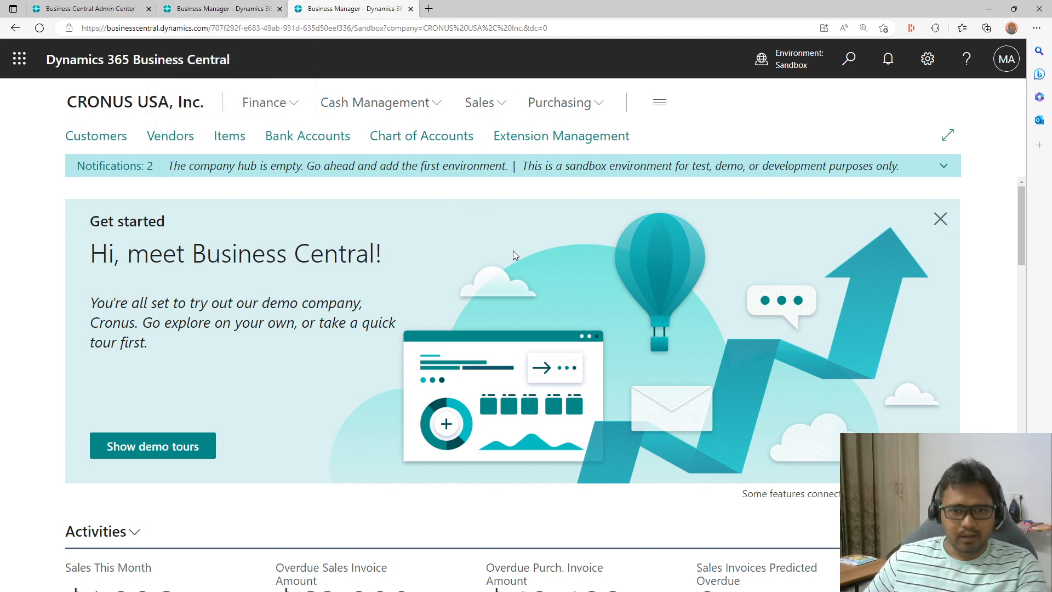
click(921, 64)
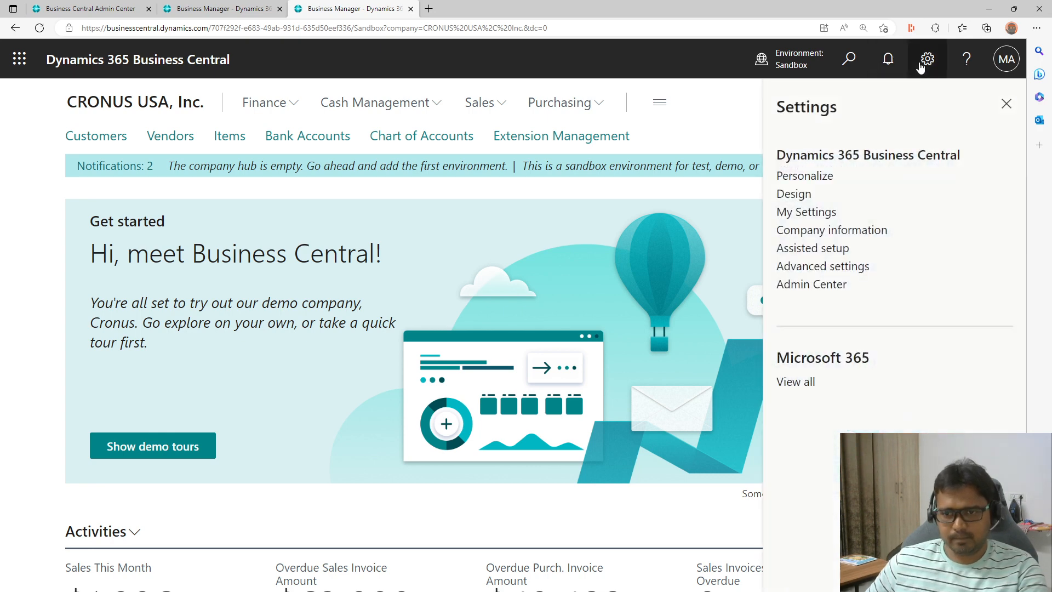
click(782, 194)
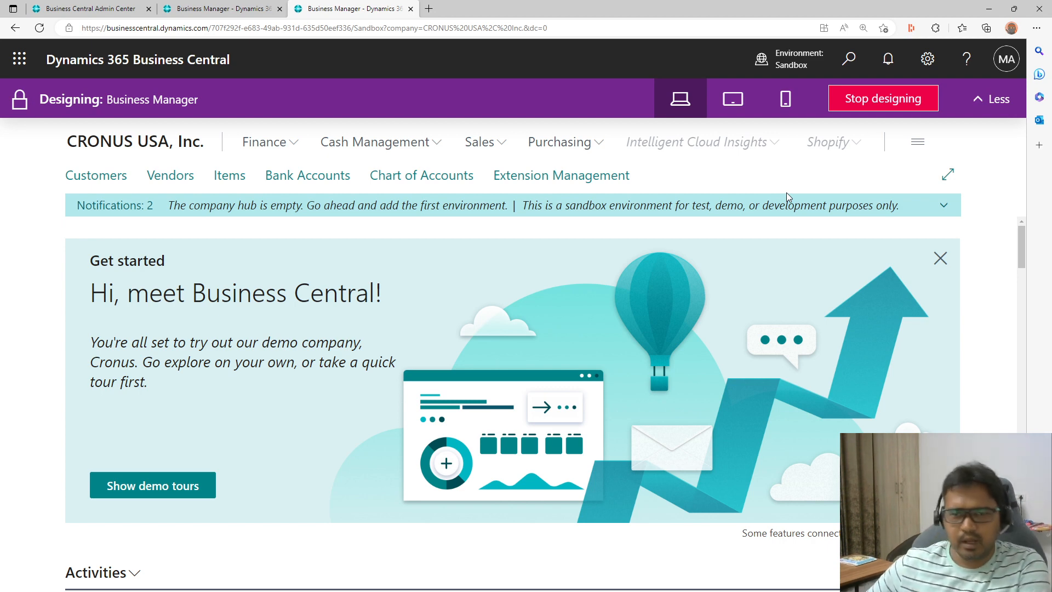
mouse_move(114, 183)
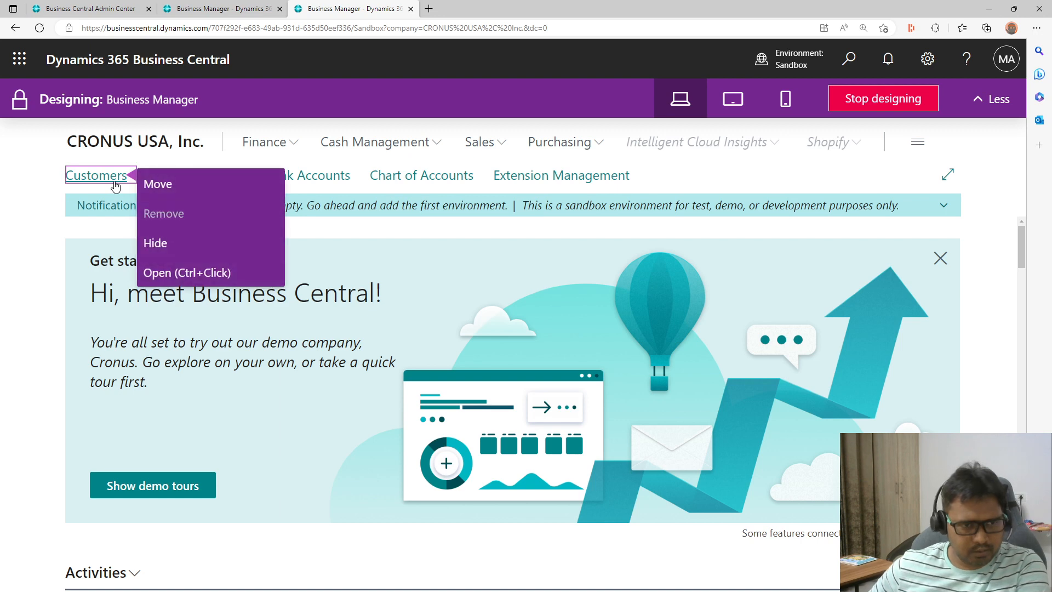
click(181, 272)
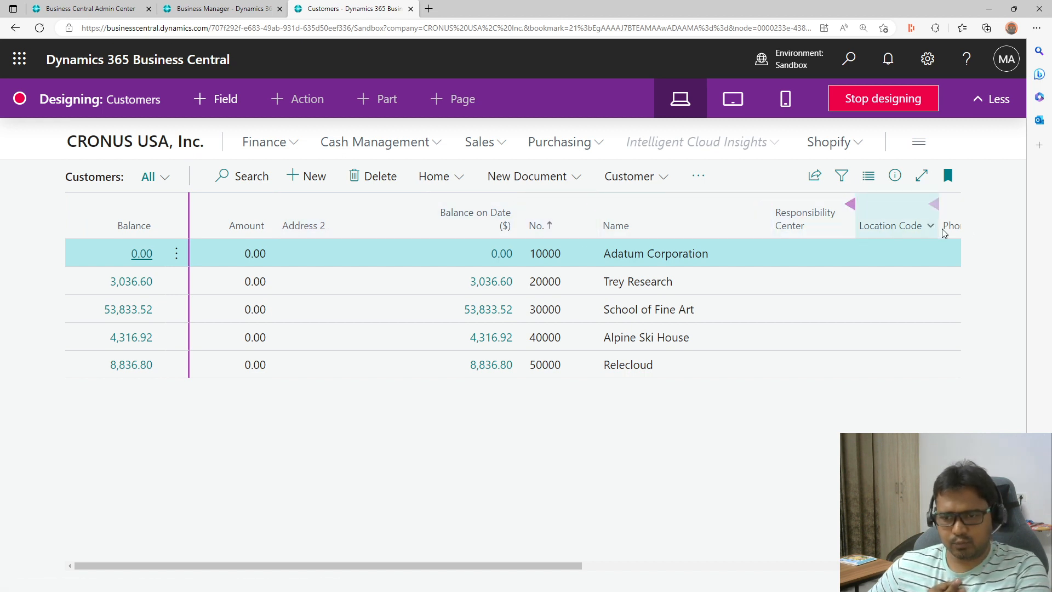
drag(540, 568, 399, 543)
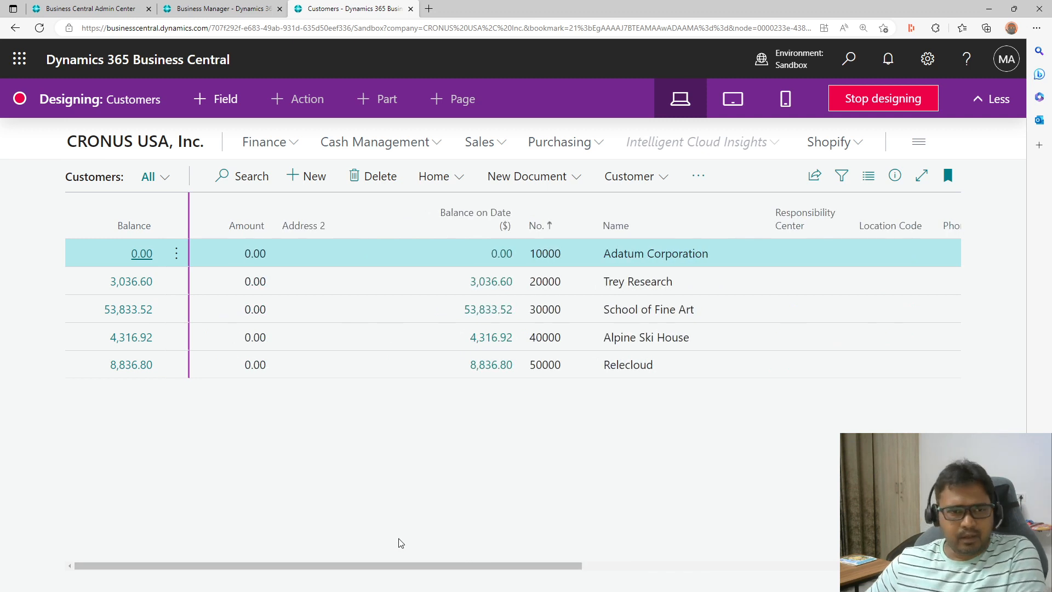
- Place the Search Name field between Balance and Amount in the Customers list, and hide the Balance on Date ($) column
click(216, 95)
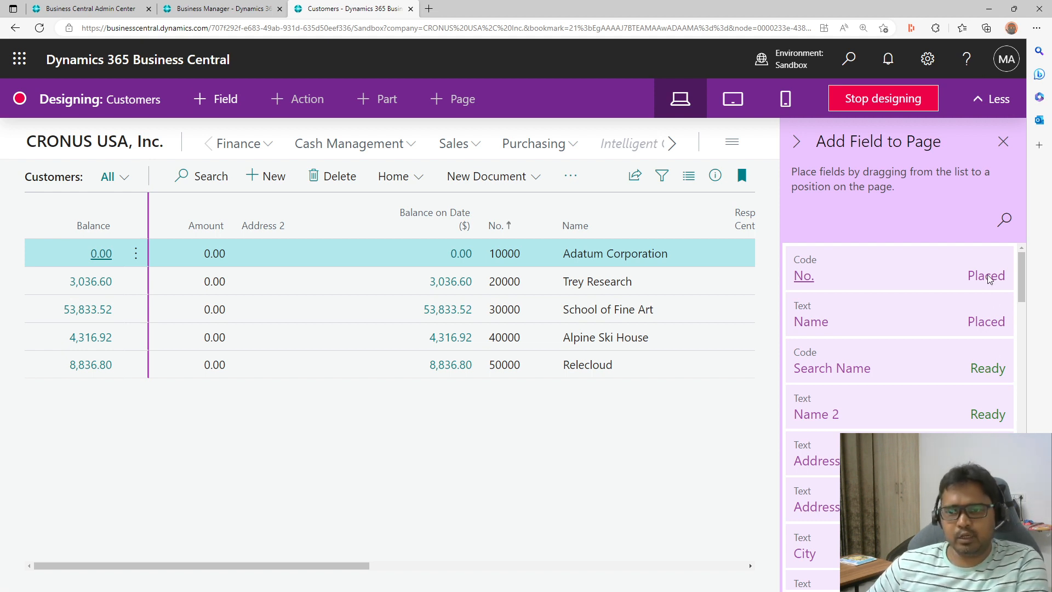
scroll(982, 410, down, 7)
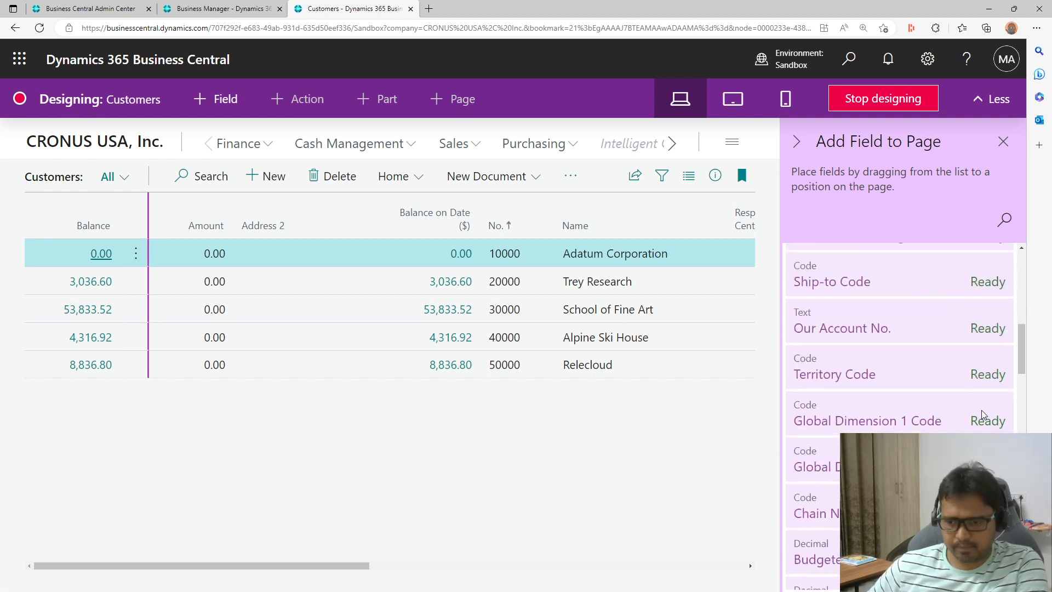
scroll(981, 410, up, 6)
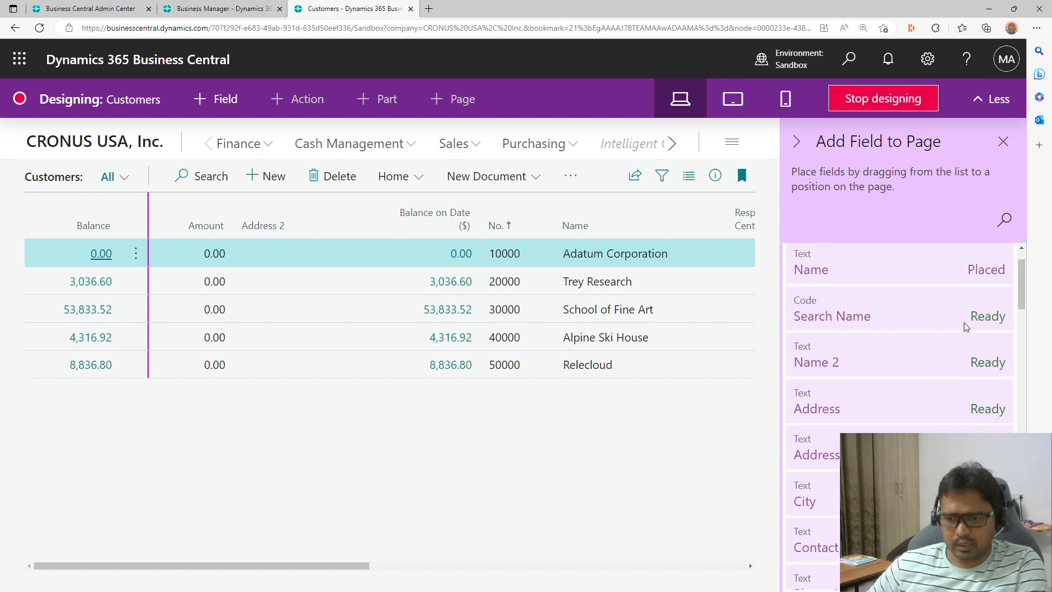
mouse_move(964, 315)
mouse_down()
mouse_move(863, 328)
mouse_move(520, 321)
mouse_move(331, 226)
mouse_move(167, 215)
mouse_move(92, 225)
mouse_move(159, 217)
mouse_up()
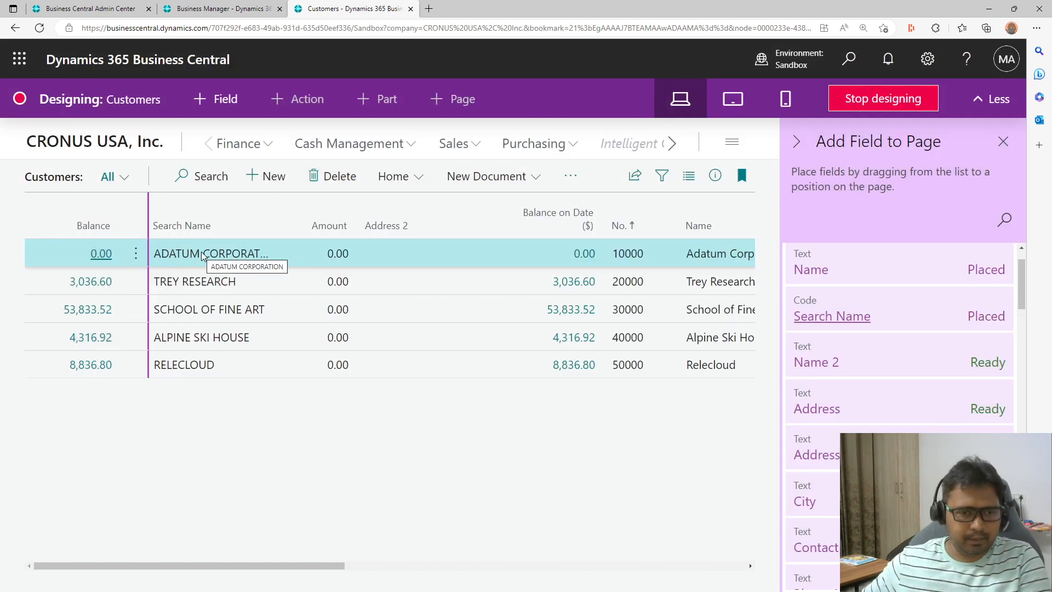
click(1003, 142)
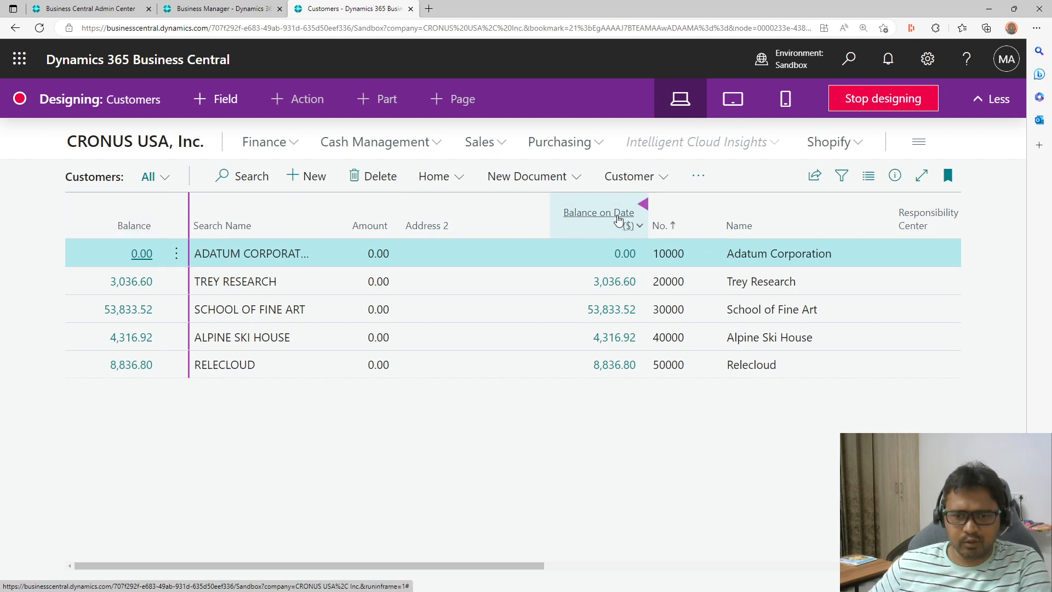
click(643, 203)
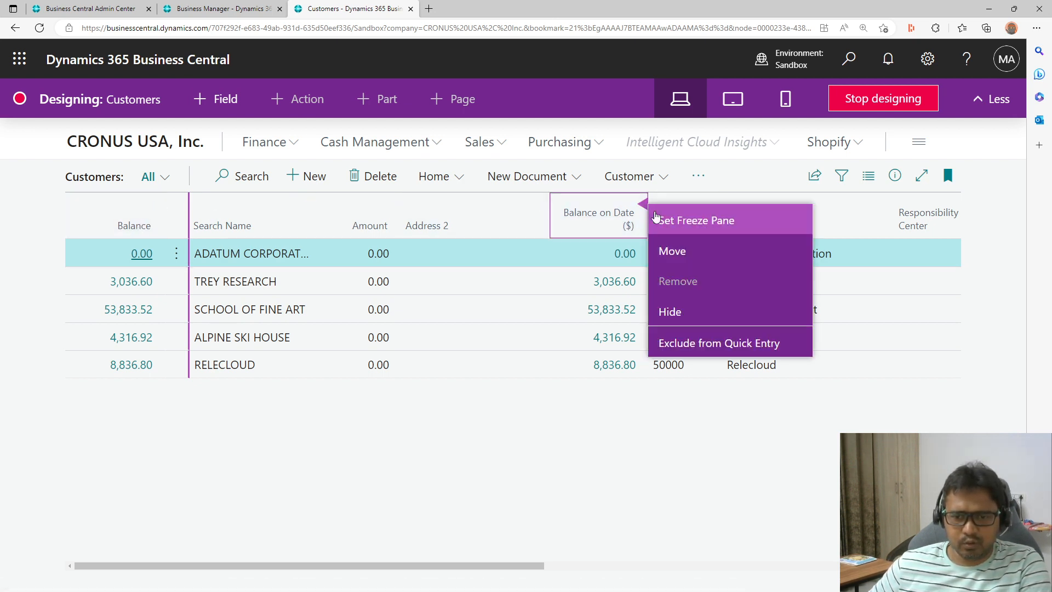
click(688, 312)
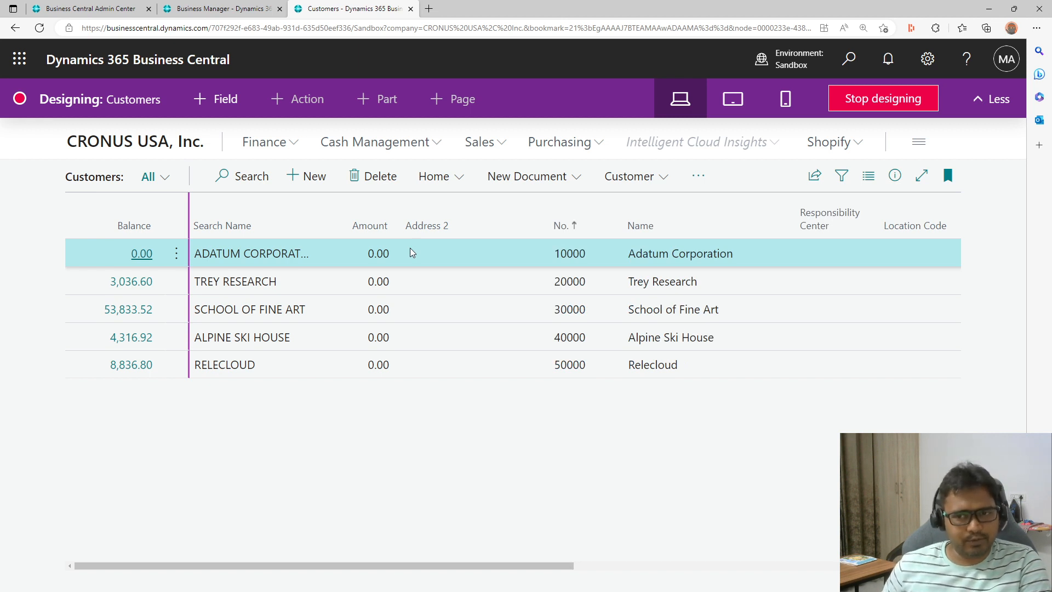
- Finish the design with extension name Demo Ext 1, enter the publisher's name, turn off Download Code, and save the extension
click(909, 103)
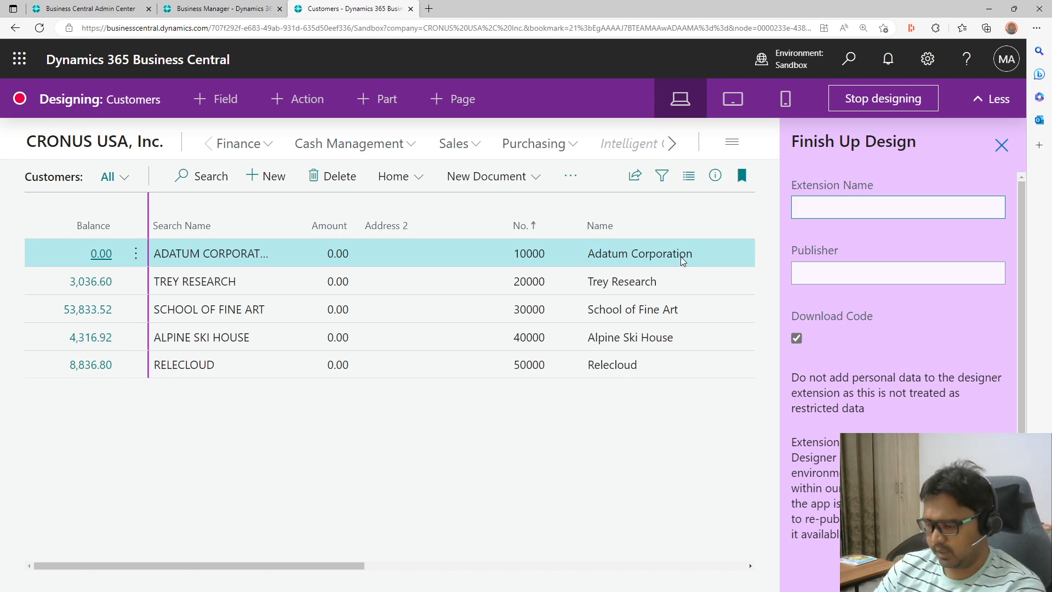
text(Demo Ext 1)
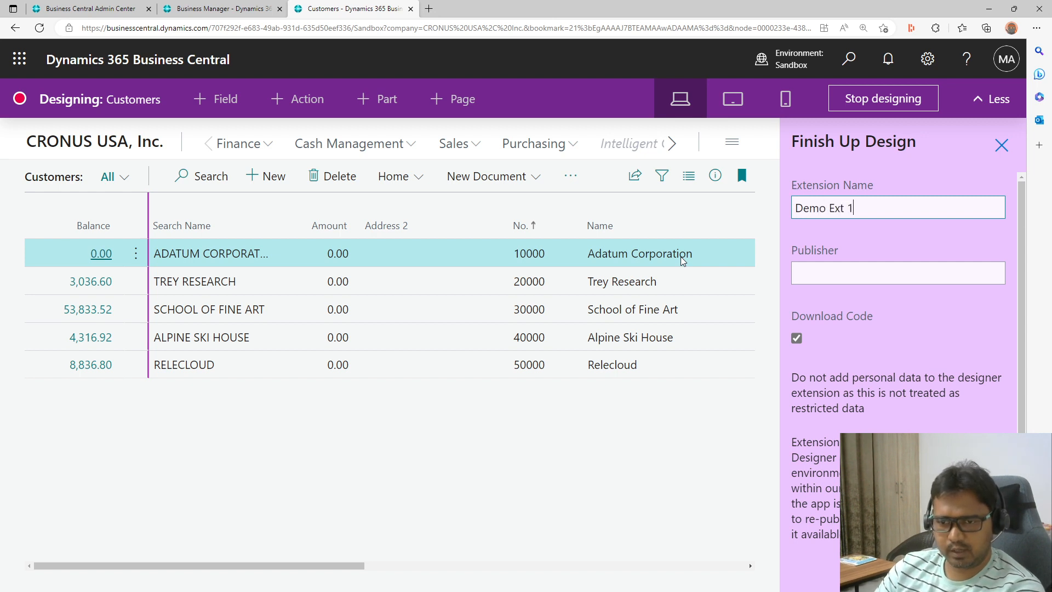
key(Tab)
text(S)
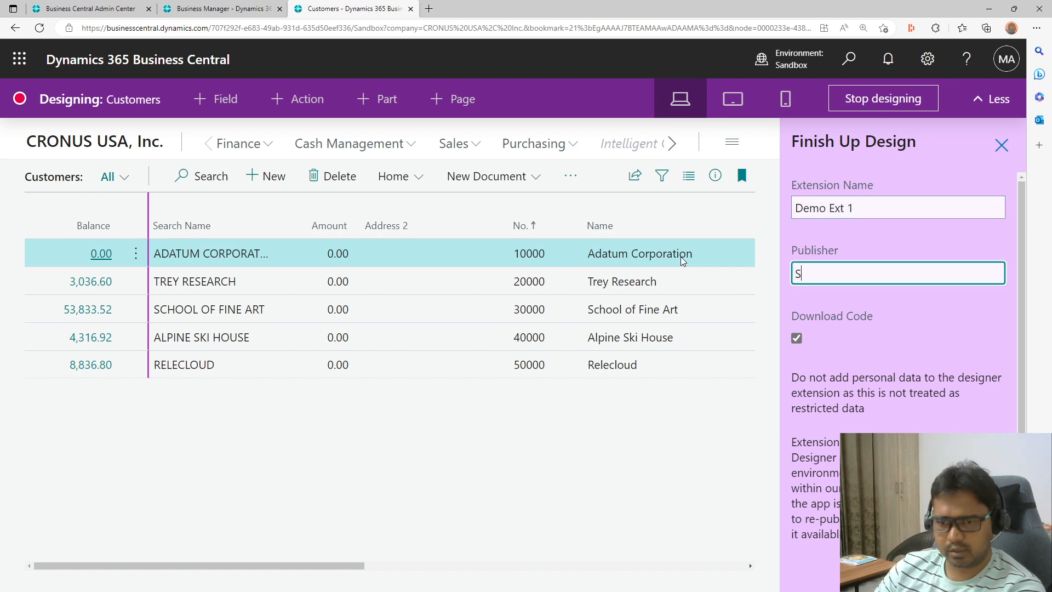
text(aurav Dhyani)
key(Tab)
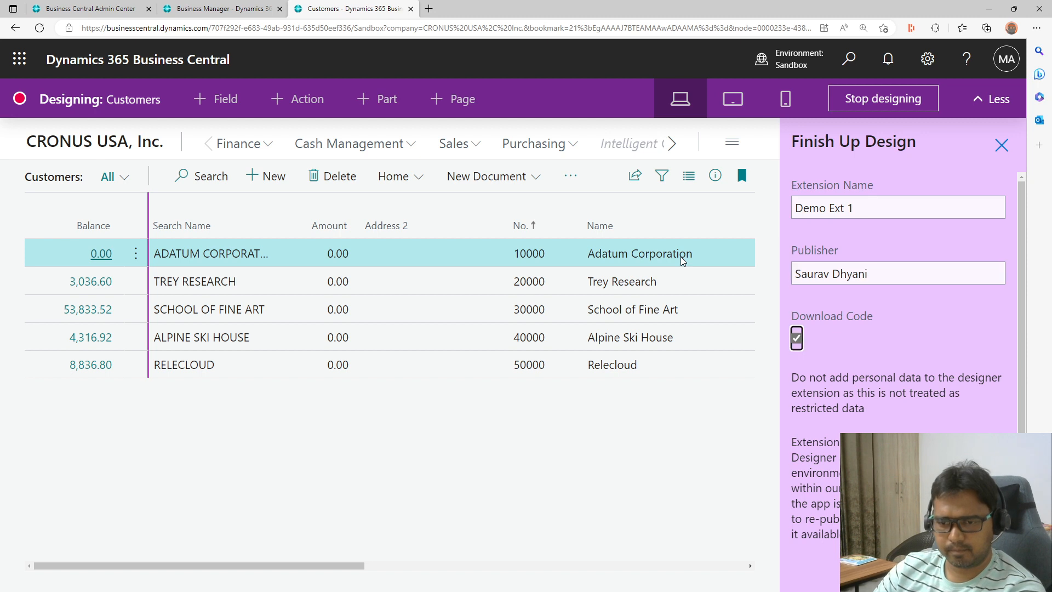
click(798, 339)
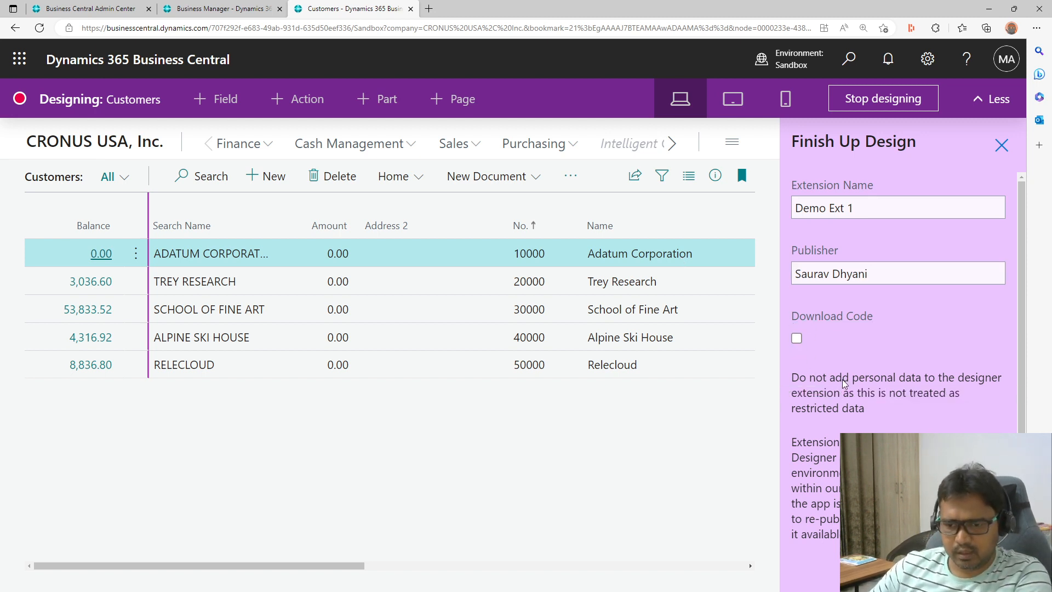
scroll(842, 379, down, 1)
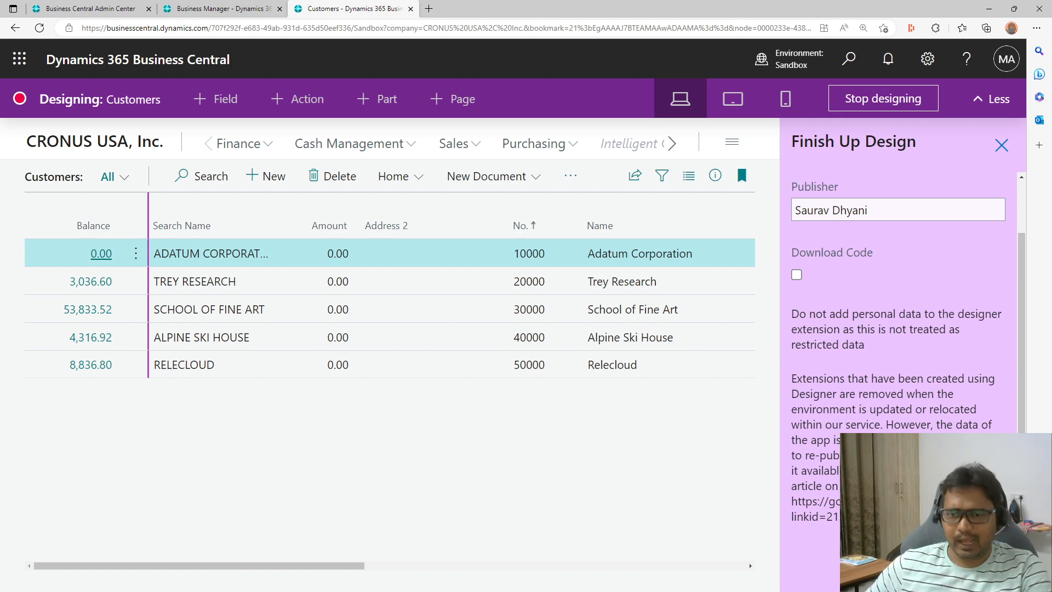
scroll(903, 375, up, 2)
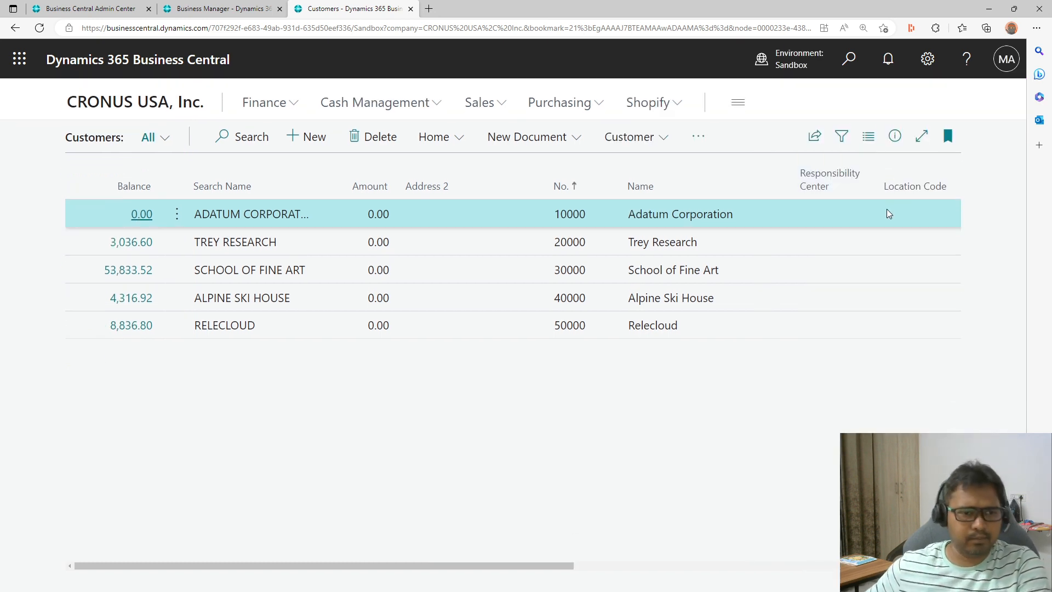
- Leave the Customers list, look over the Vendors list and its settings options, and return to the home page
click(95, 139)
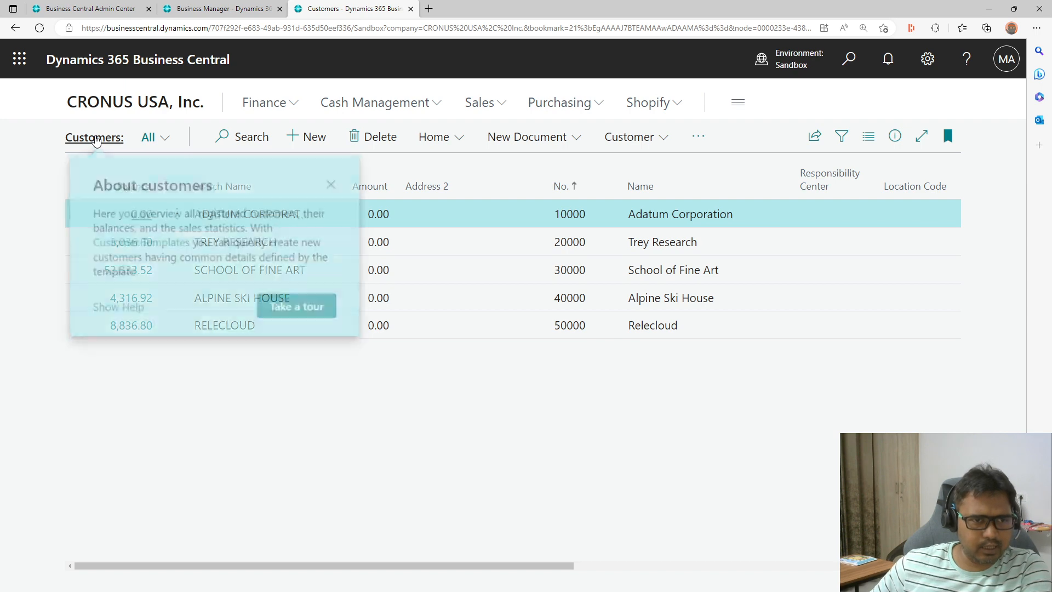
click(341, 183)
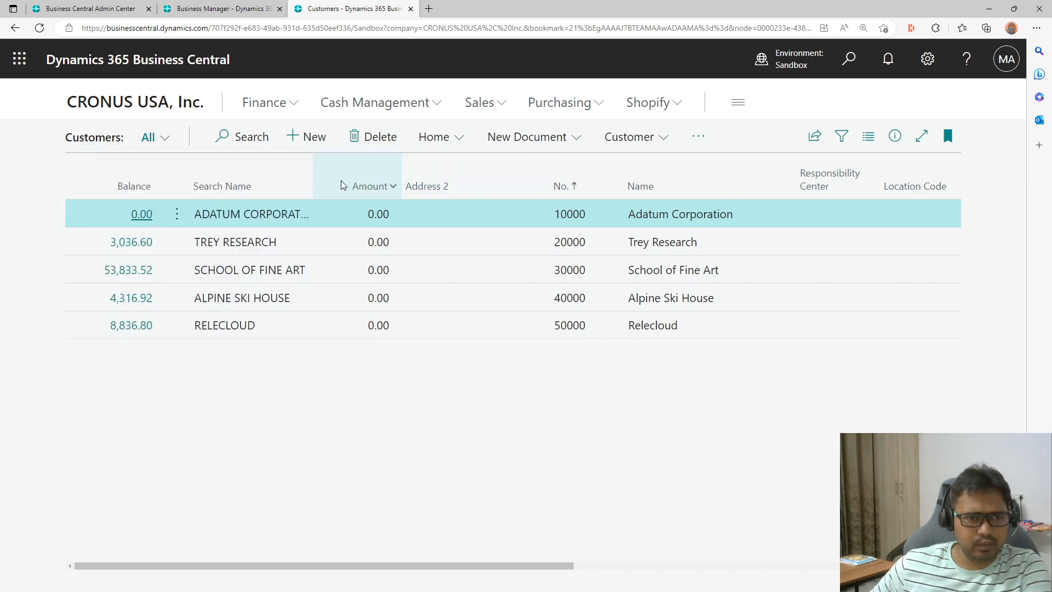
click(146, 111)
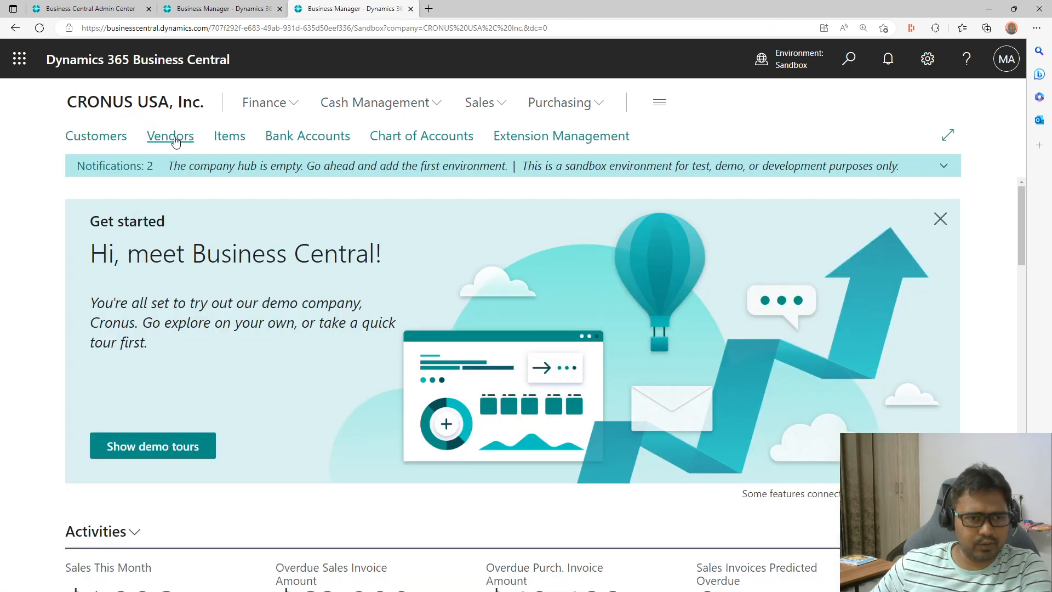
click(174, 137)
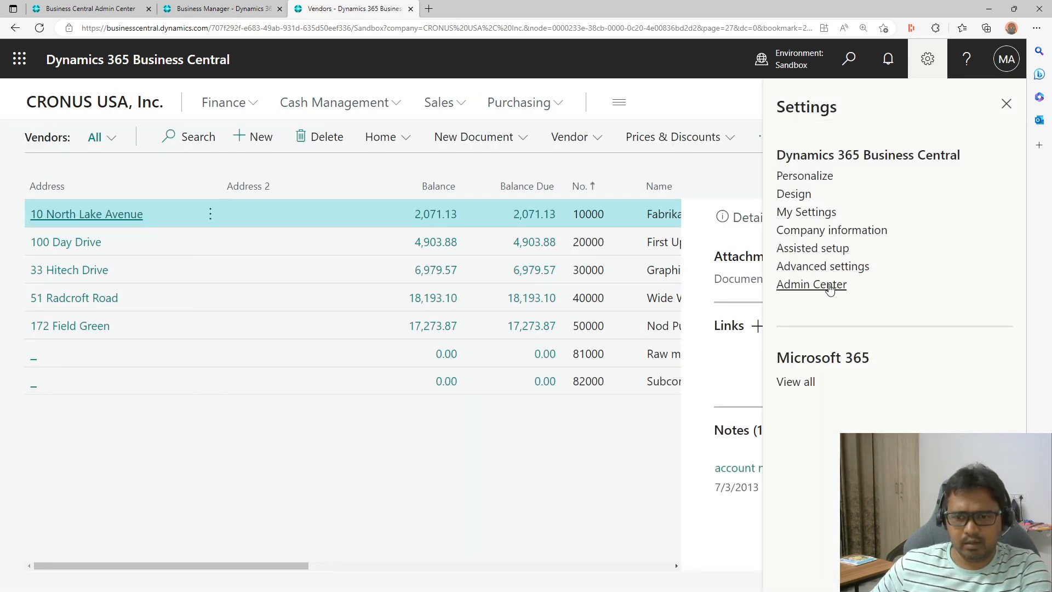
click(94, 101)
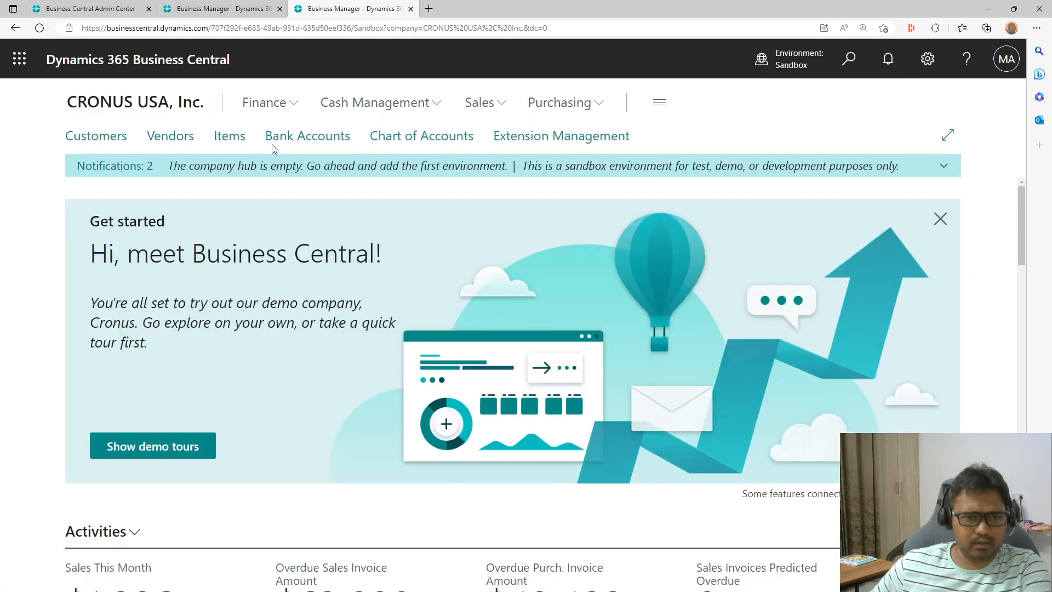
- Open the Items list and start Design mode on it
click(239, 140)
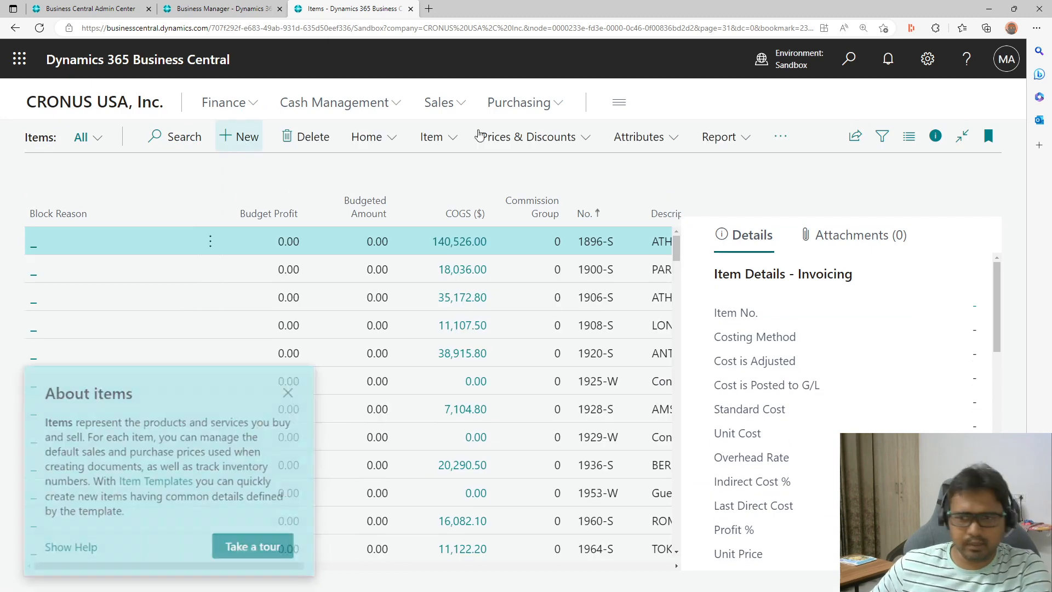
click(933, 61)
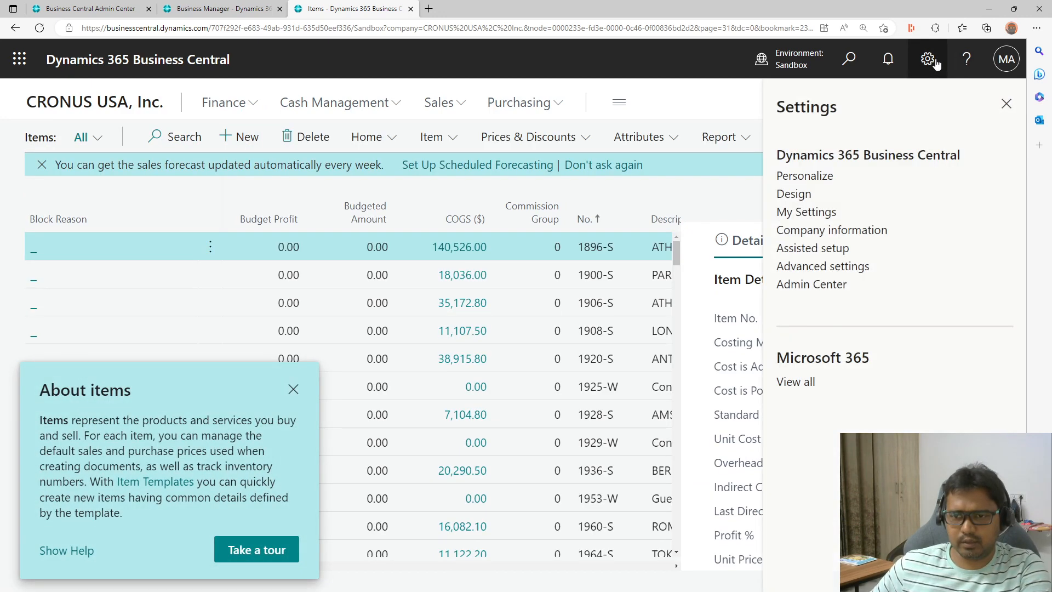
click(794, 195)
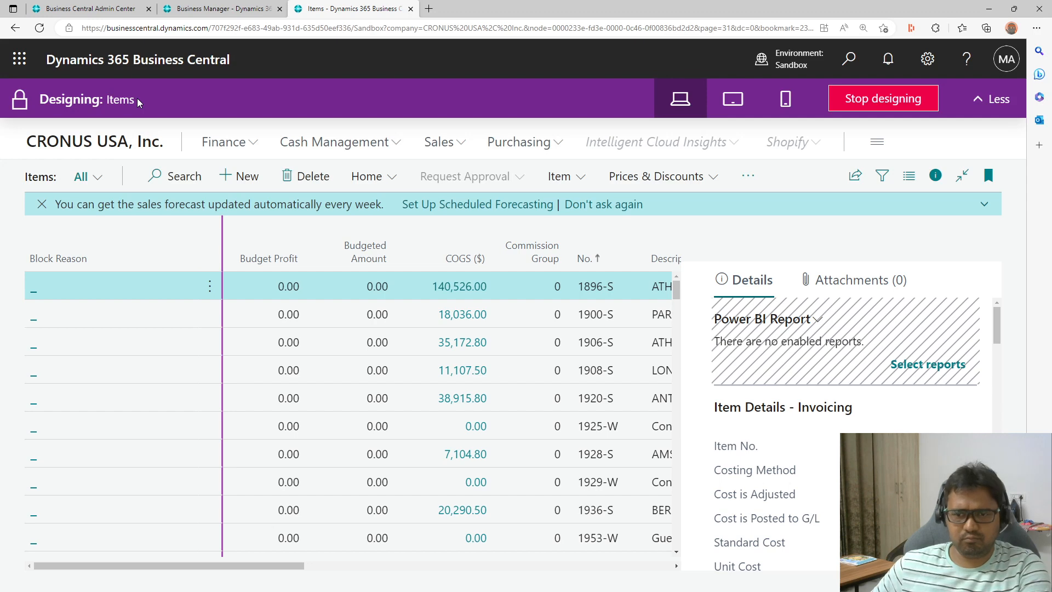
- Preview the Items list in tablet and phone layouts, return to the desktop layout, and stop designing
click(729, 110)
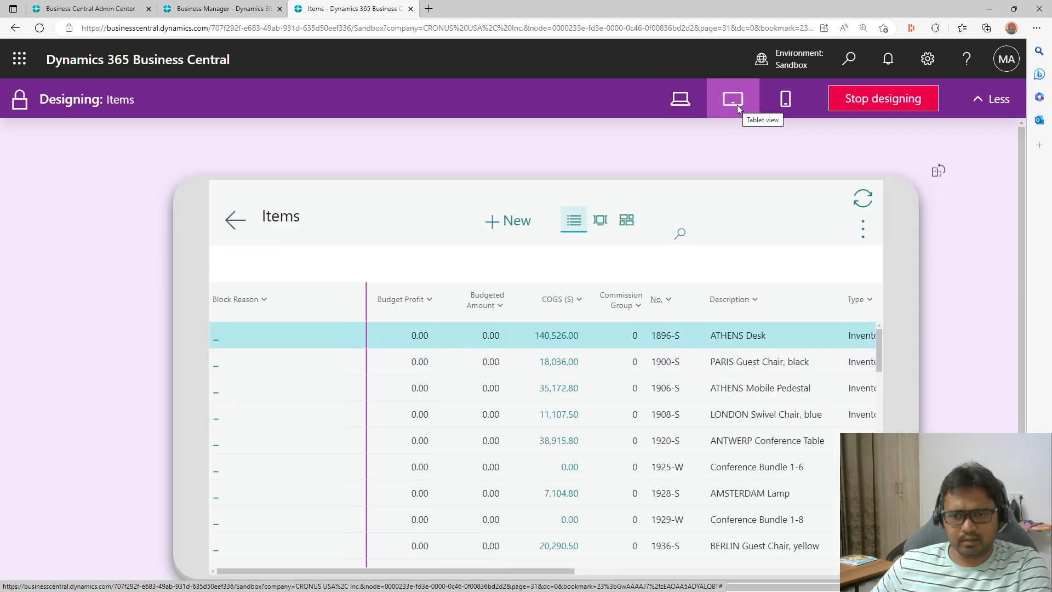
click(782, 109)
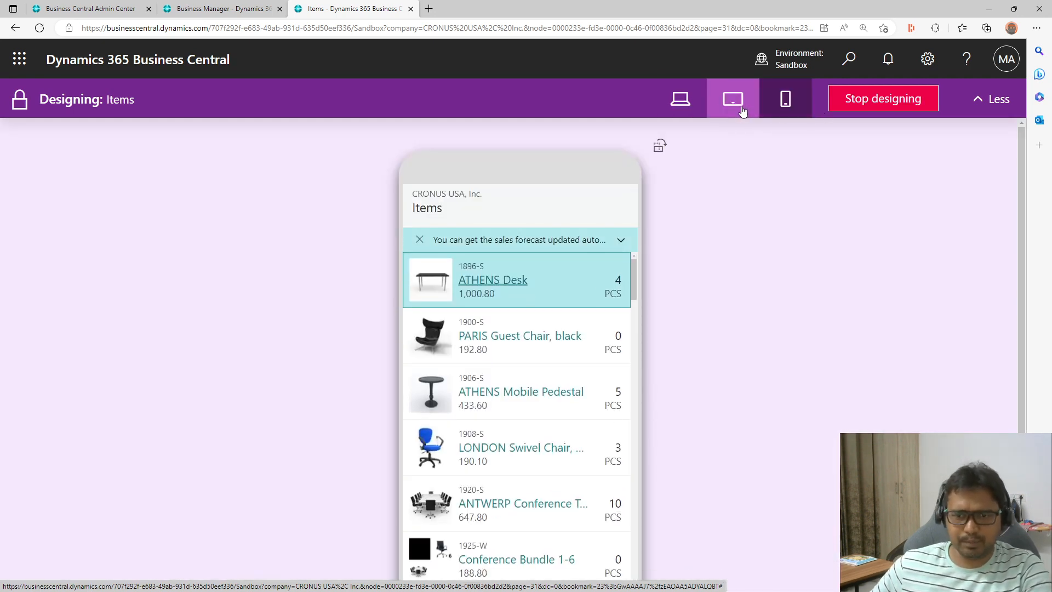
click(679, 105)
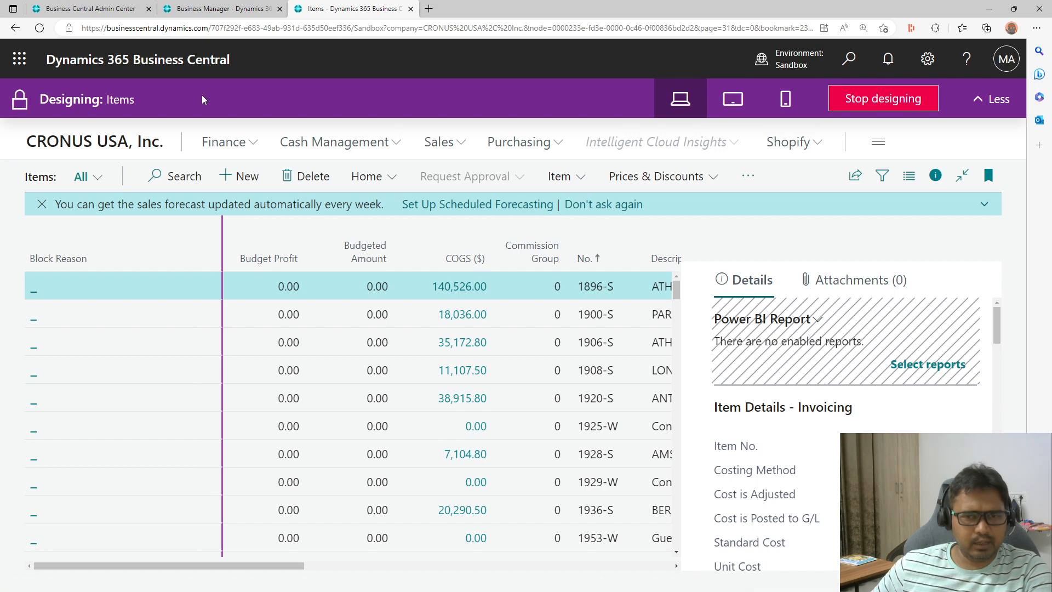
click(921, 104)
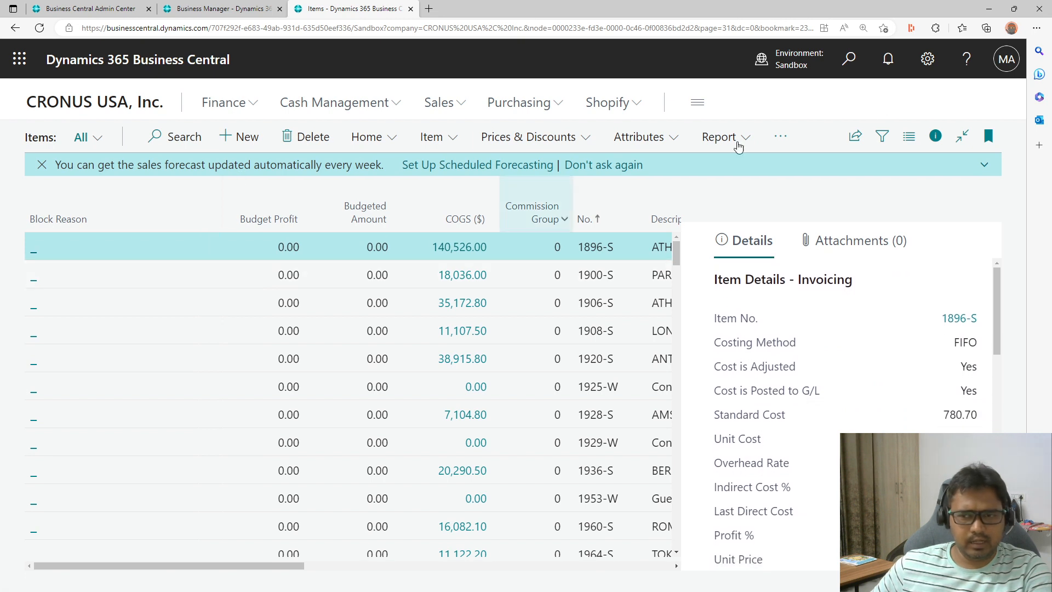
- Start Design mode on the Items list, try to hide the Budgeted Amount column, and unlock the page for designing
click(927, 59)
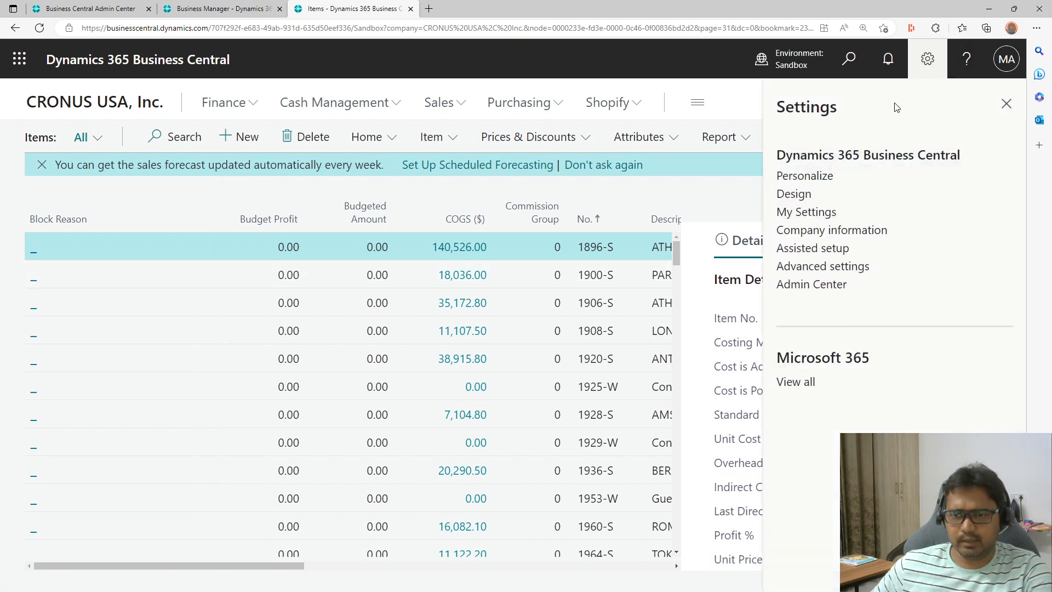
click(795, 192)
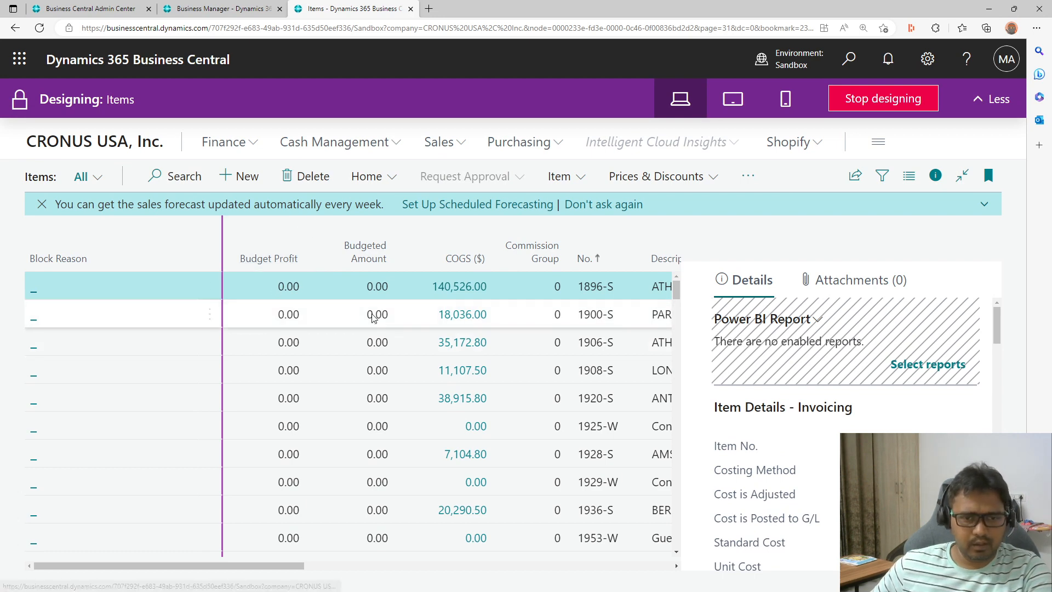
click(395, 227)
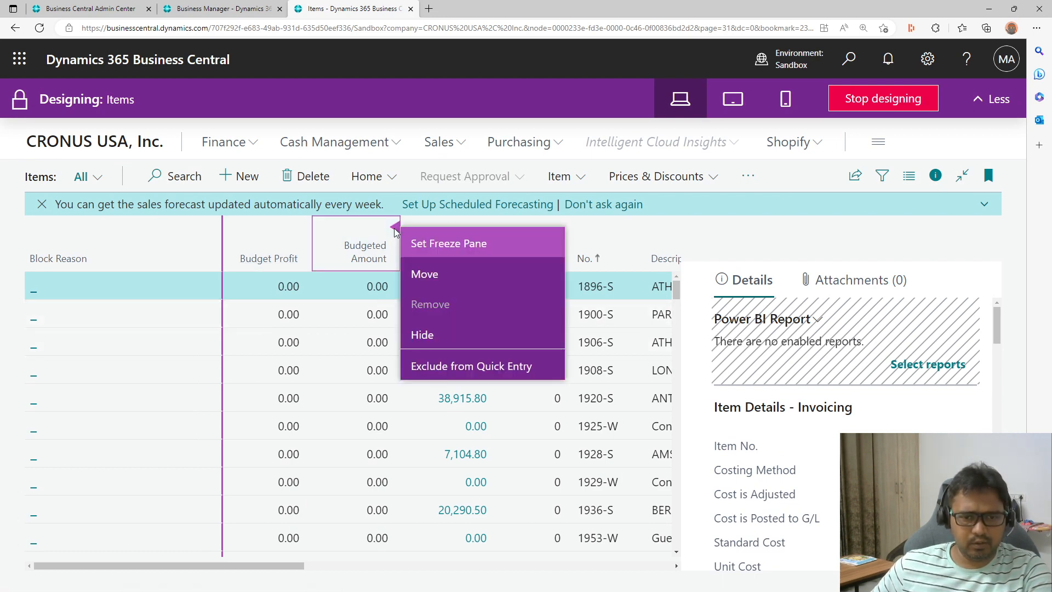
click(442, 336)
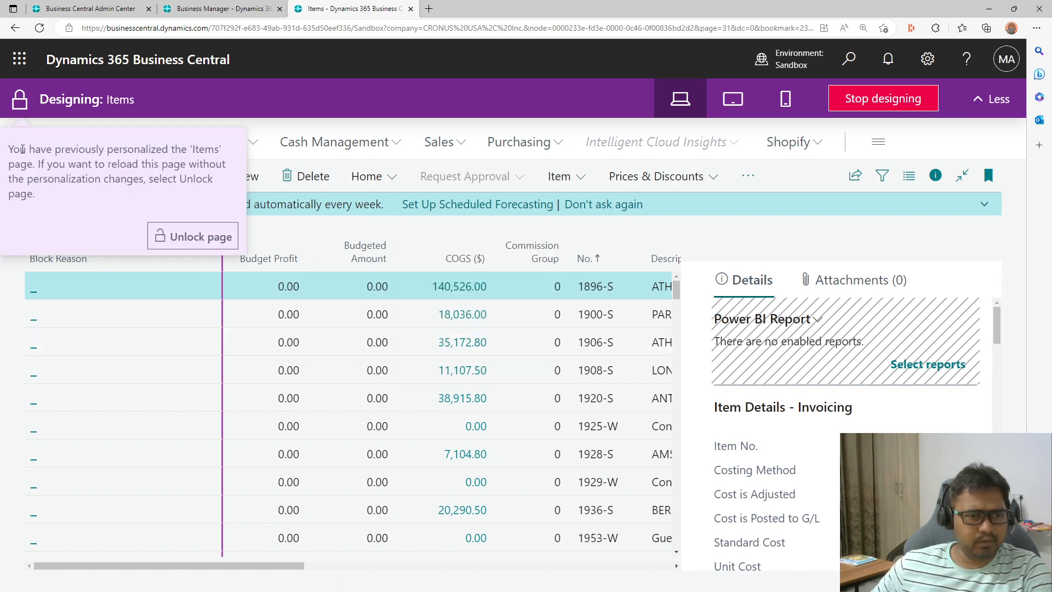
drag(13, 149, 112, 195)
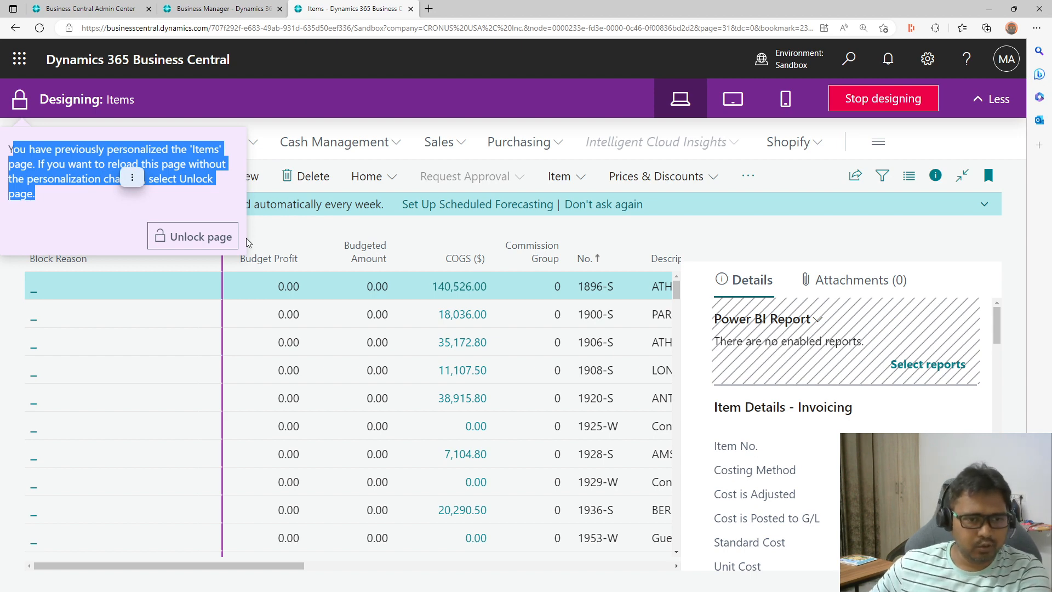
click(176, 235)
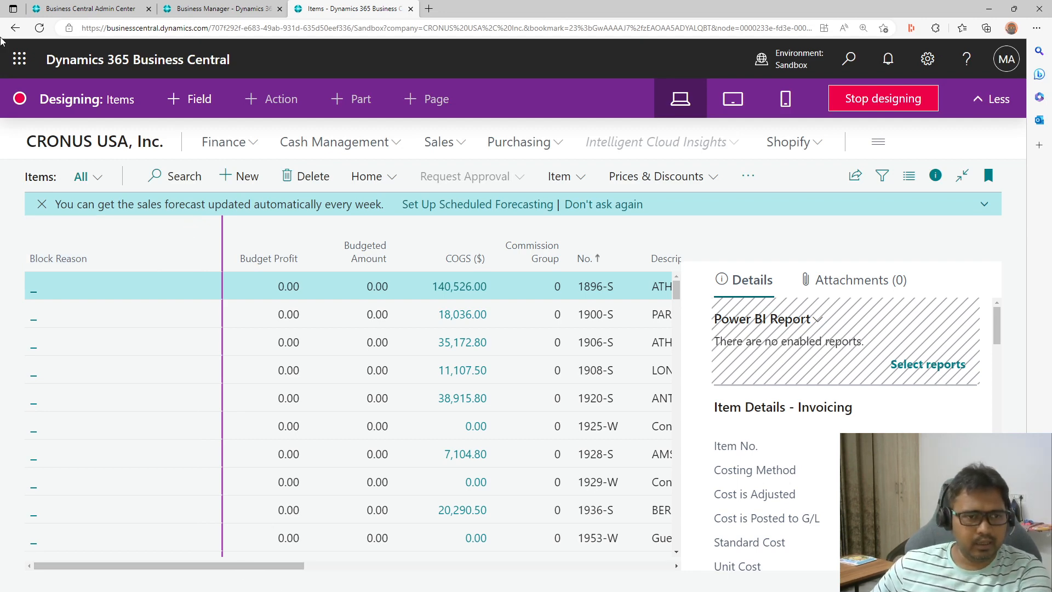
- Add the No. 2 field to the Items list between the Block Reason and Budget Profit columns
click(204, 94)
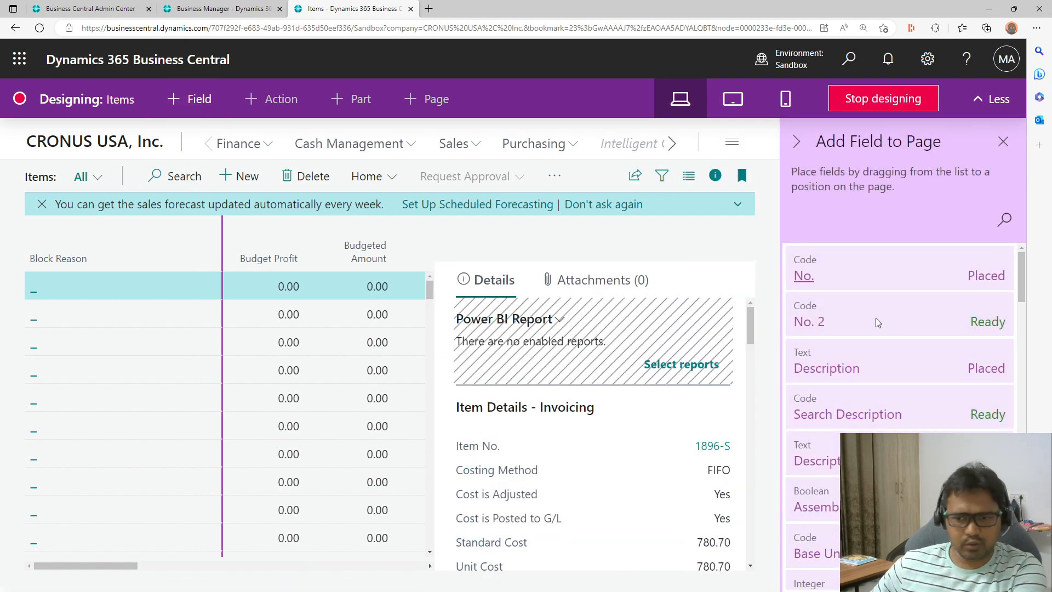
drag(875, 318, 189, 285)
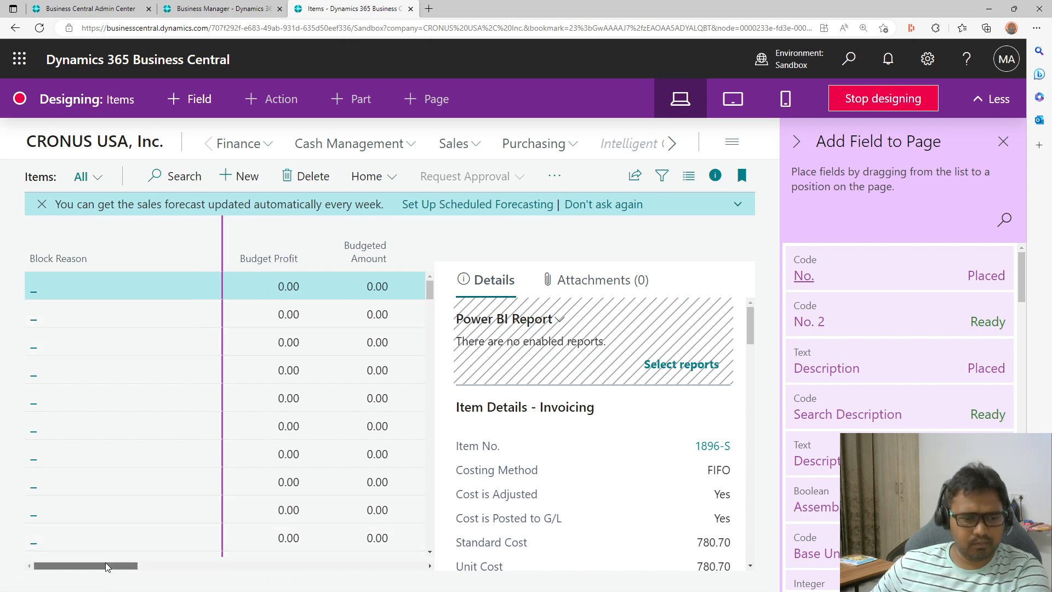
drag(106, 566, 63, 561)
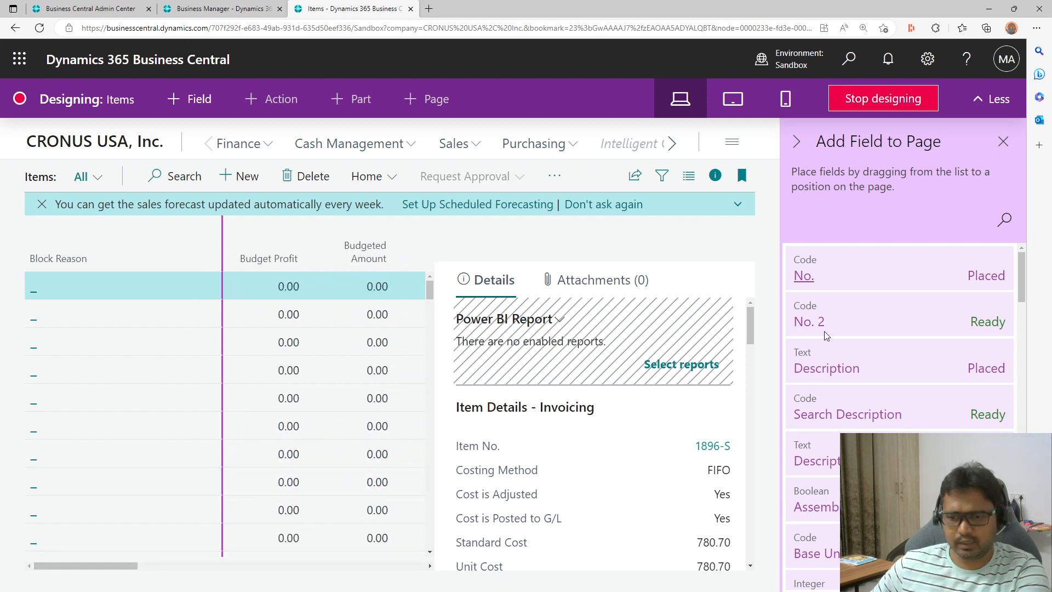
mouse_move(835, 323)
mouse_down()
mouse_move(312, 314)
mouse_move(185, 249)
mouse_move(151, 247)
mouse_up()
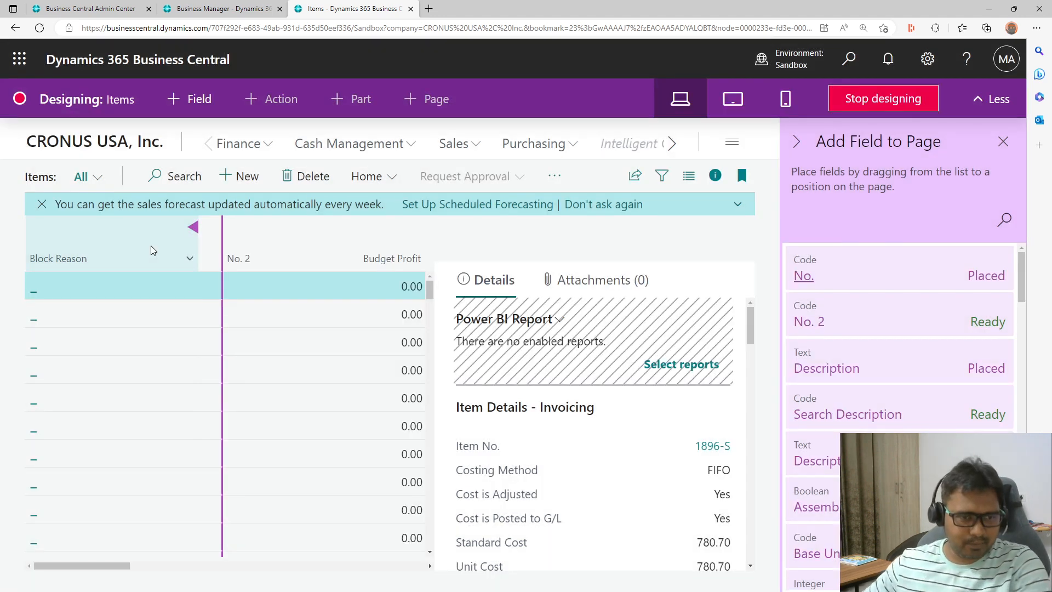
- Hide the Block Reason column and collapse the Details pane of the Items list
click(194, 227)
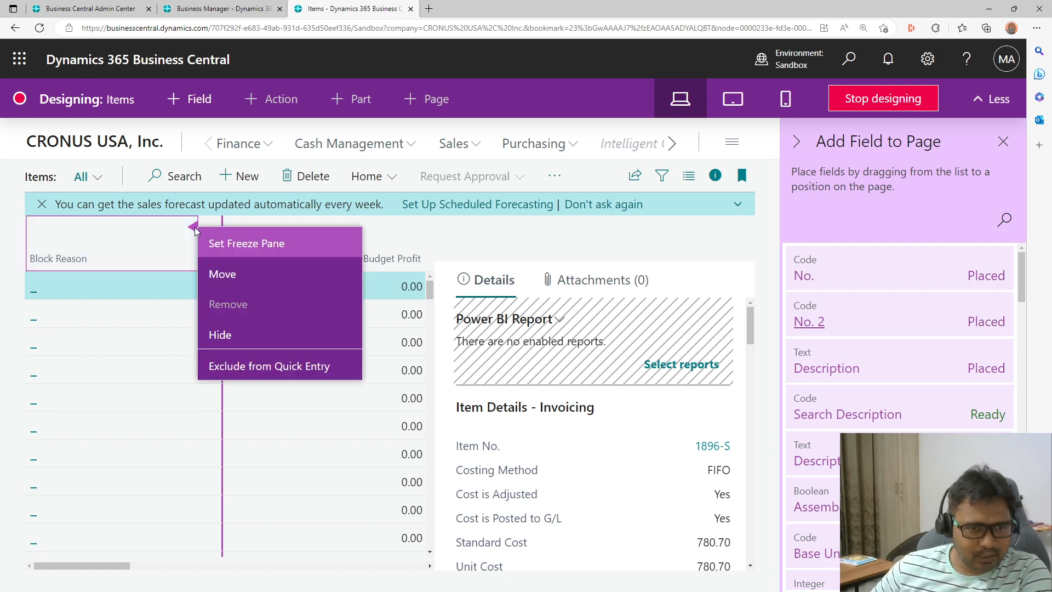
click(232, 334)
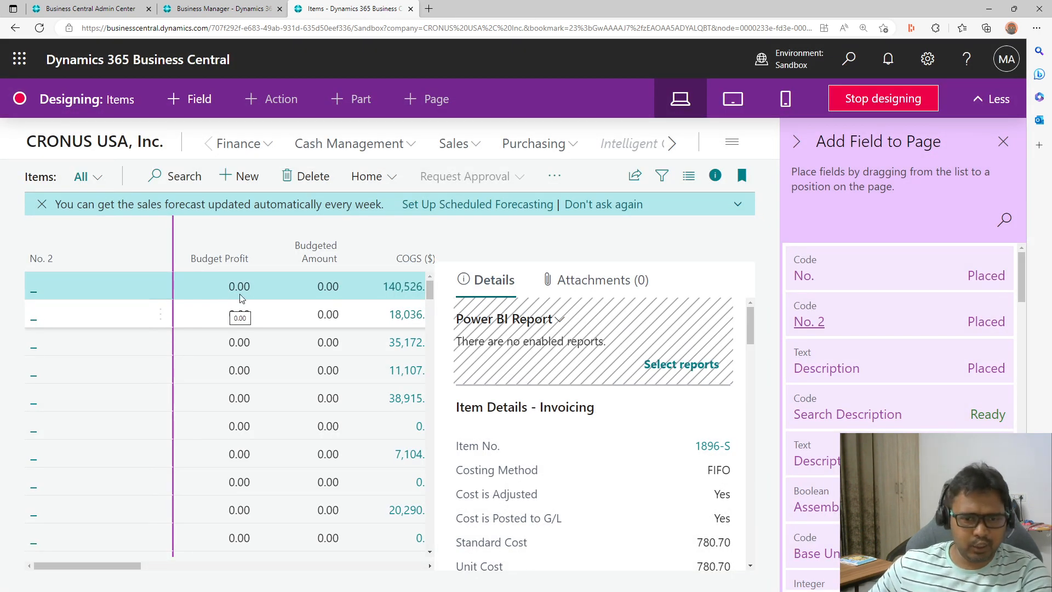
click(716, 176)
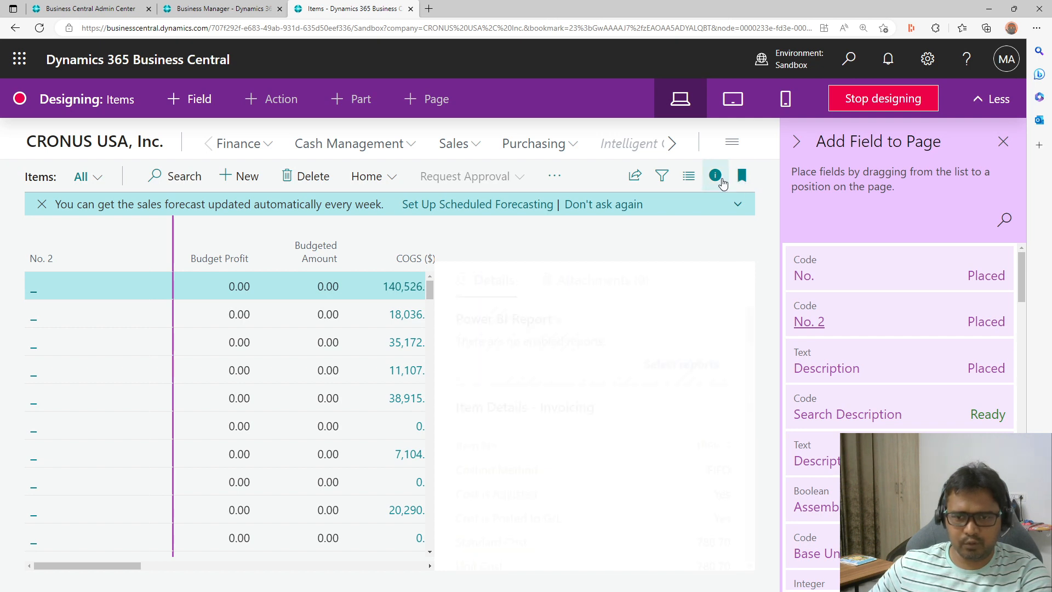
- Finish the design with extension name Demo Ext 2, enter the publisher's name, turn off Download Code, and save the extension
click(904, 104)
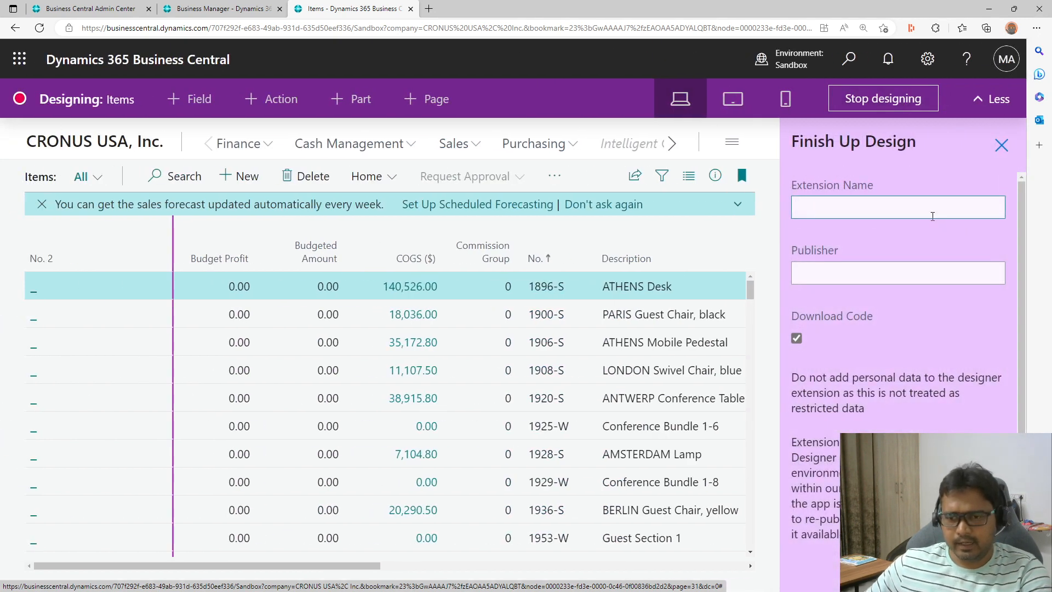
text(D)
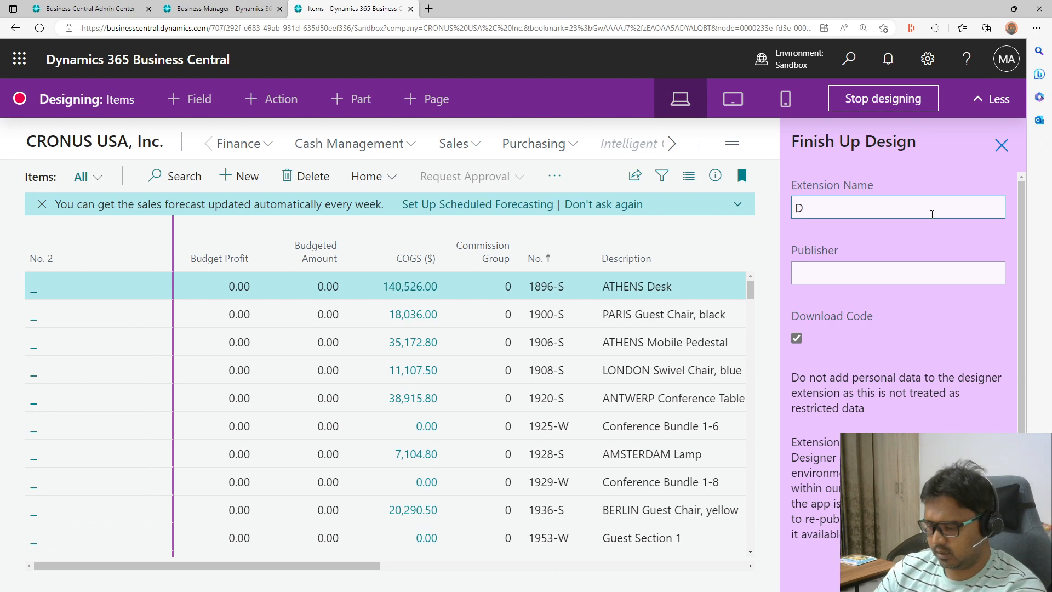
text(emo Ext 2)
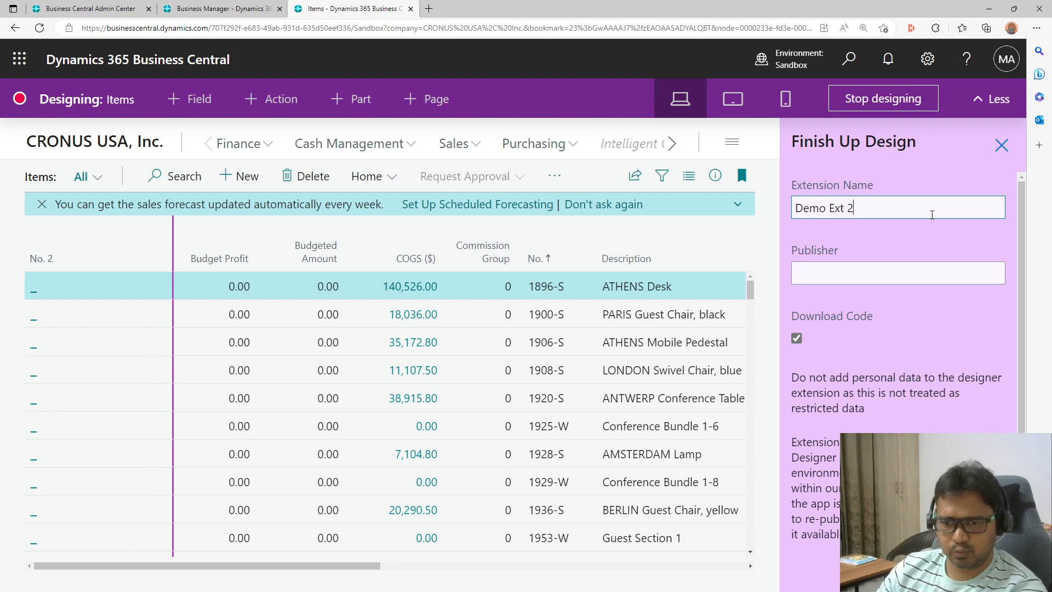
key(Tab)
text(Saurav Dhyani)
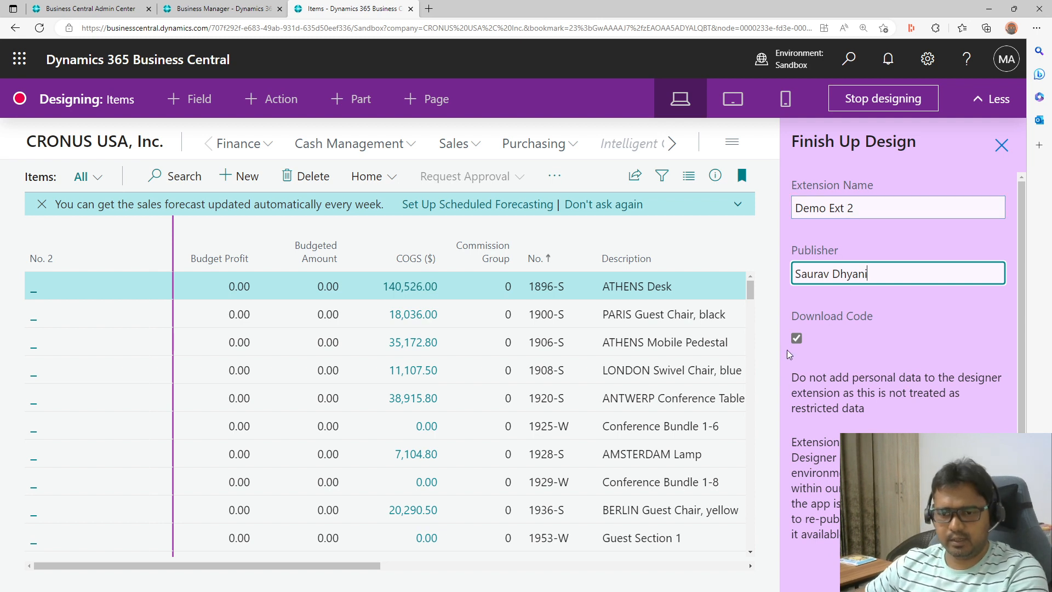
click(796, 339)
scroll(898, 329, down, 1)
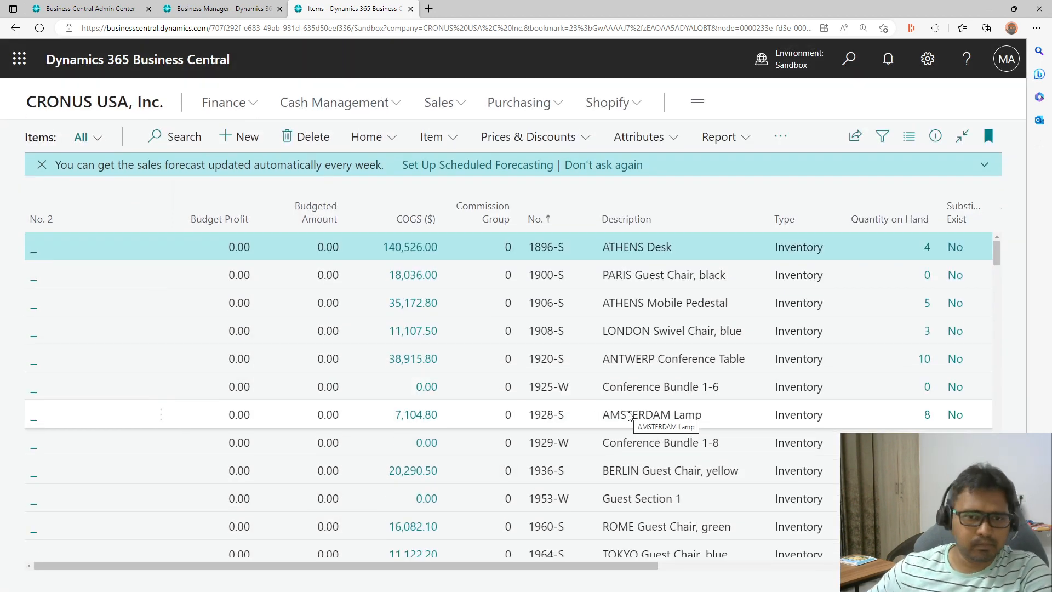
- Open Extension Management from the home page and sort the extensions by publisher in descending order
click(78, 100)
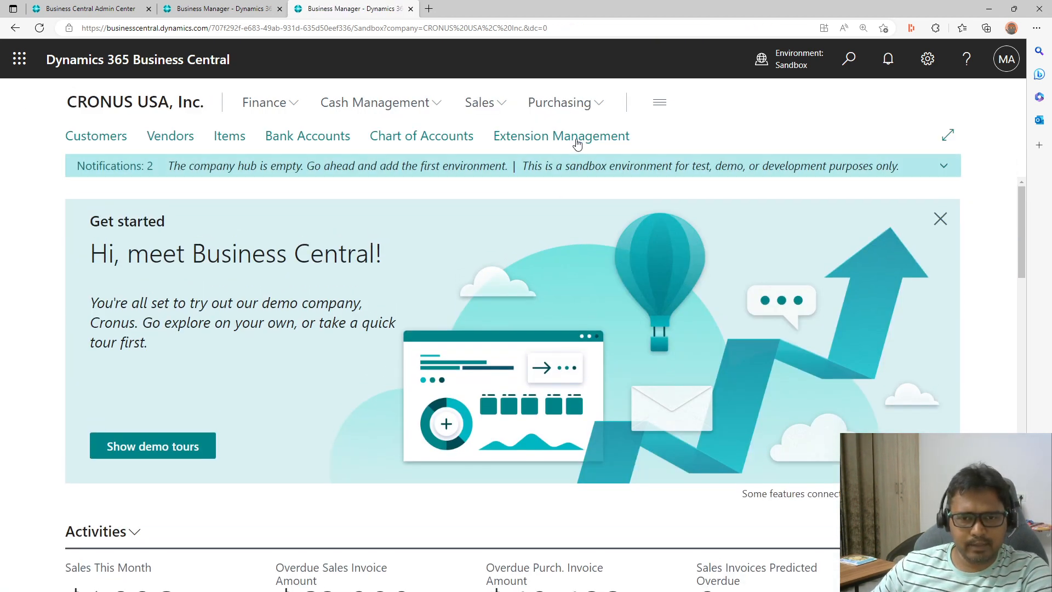
click(577, 143)
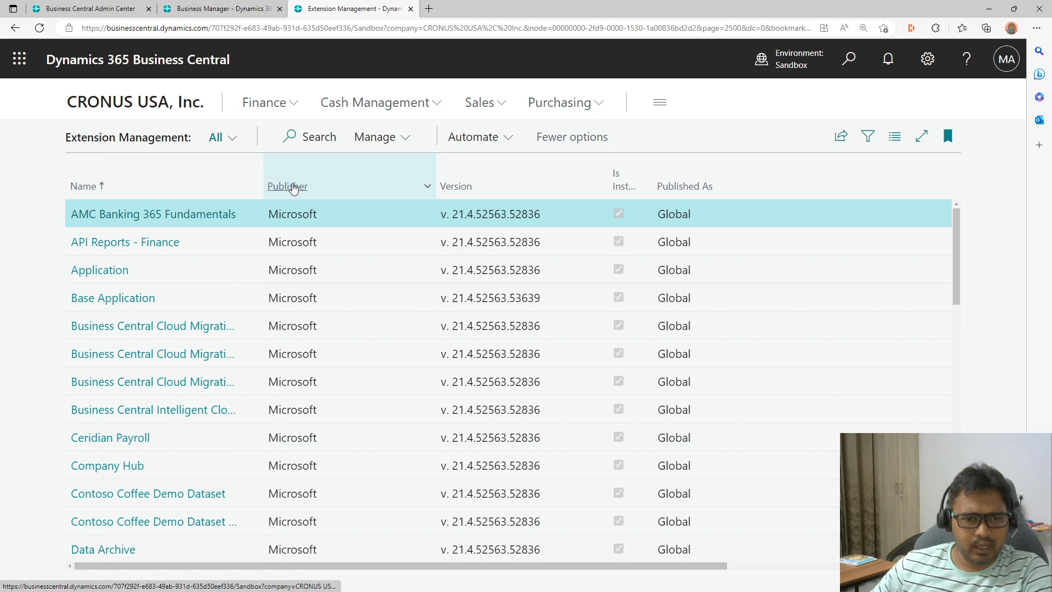
click(290, 187)
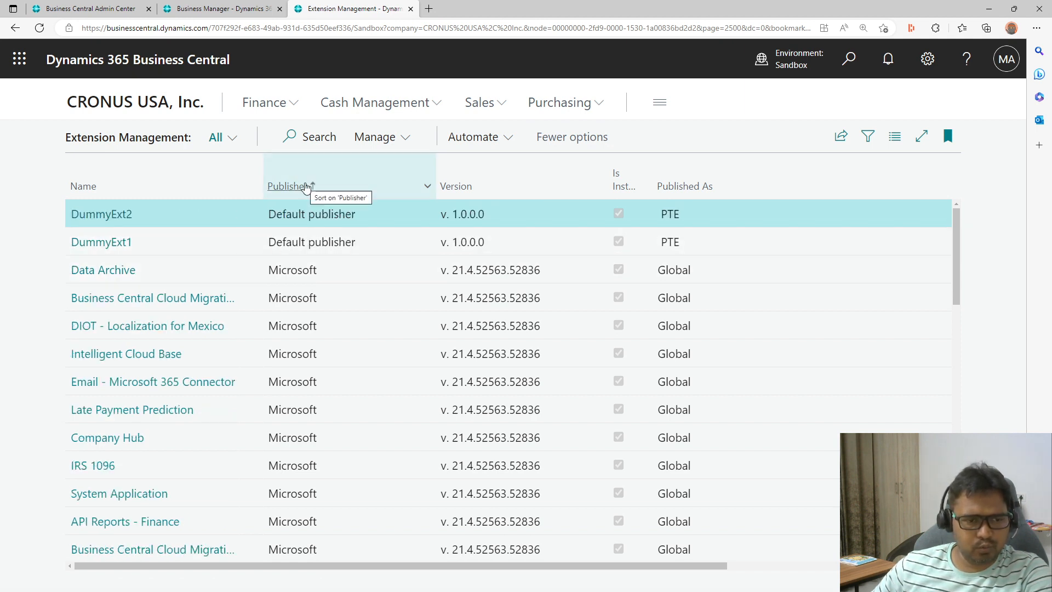
click(305, 187)
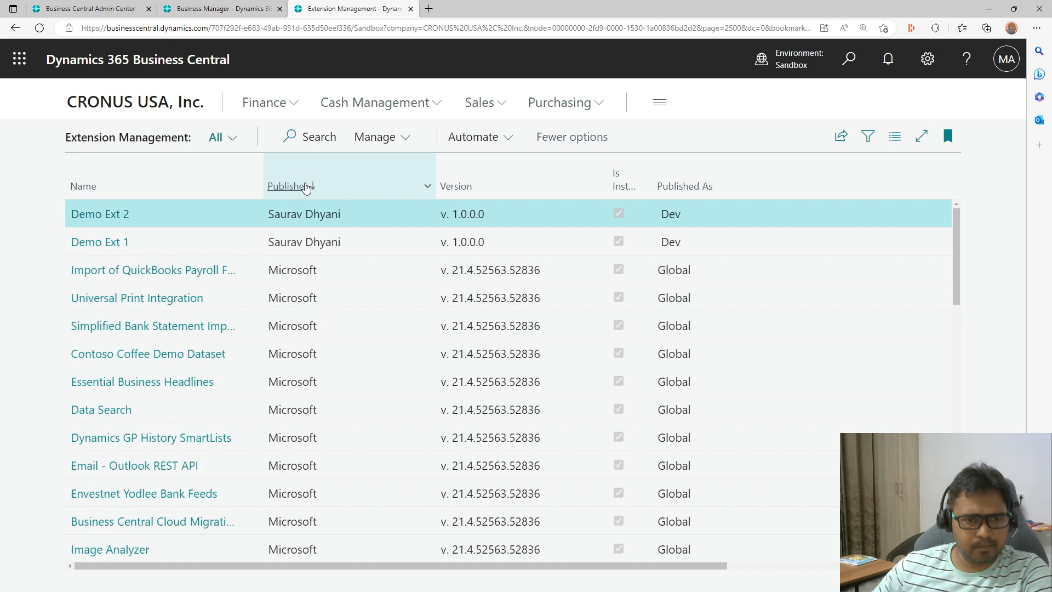
click(305, 187)
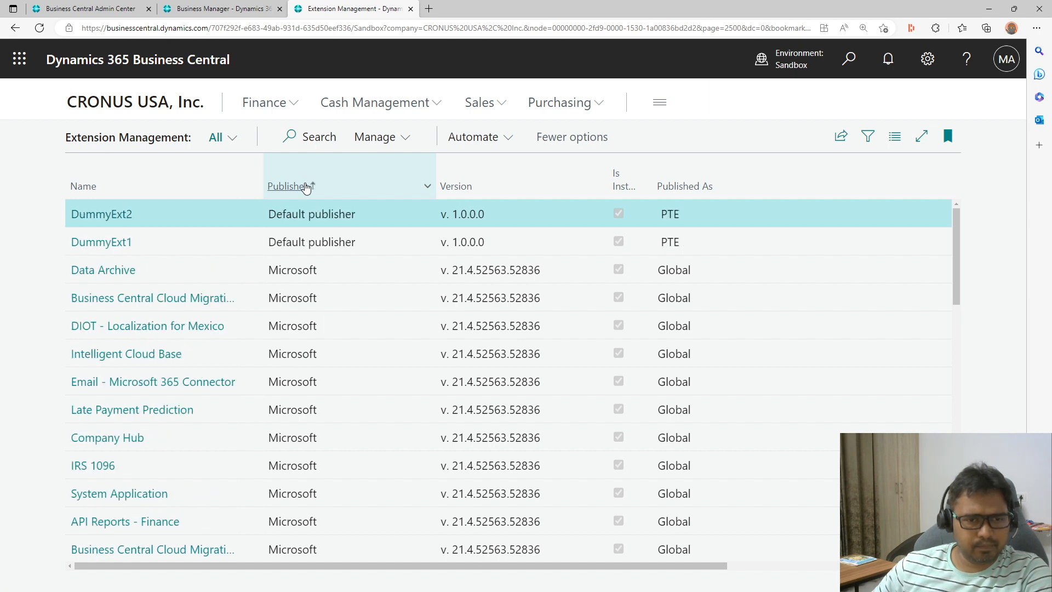
click(306, 187)
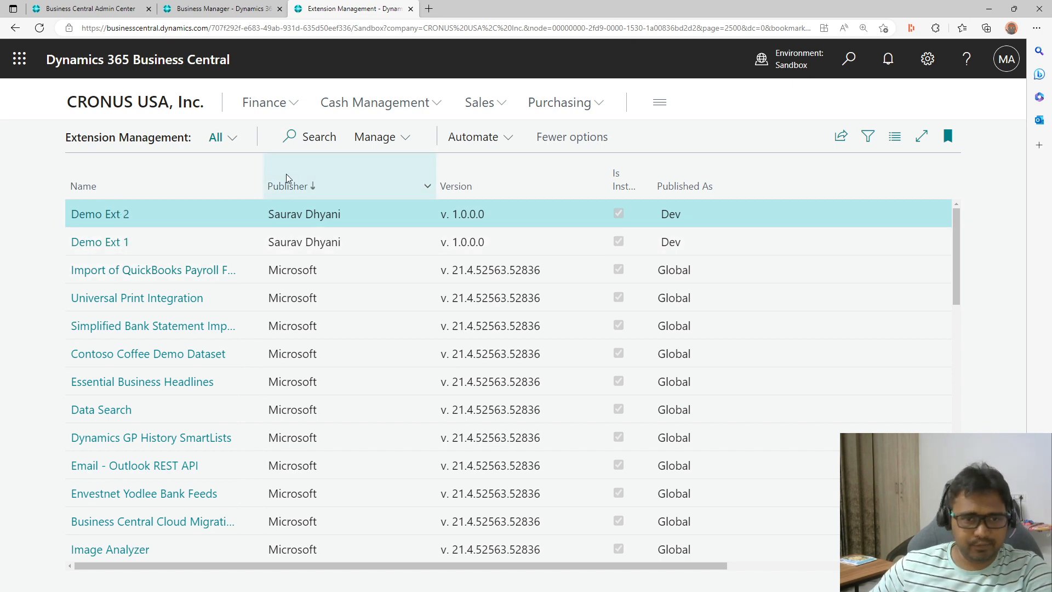
click(301, 186)
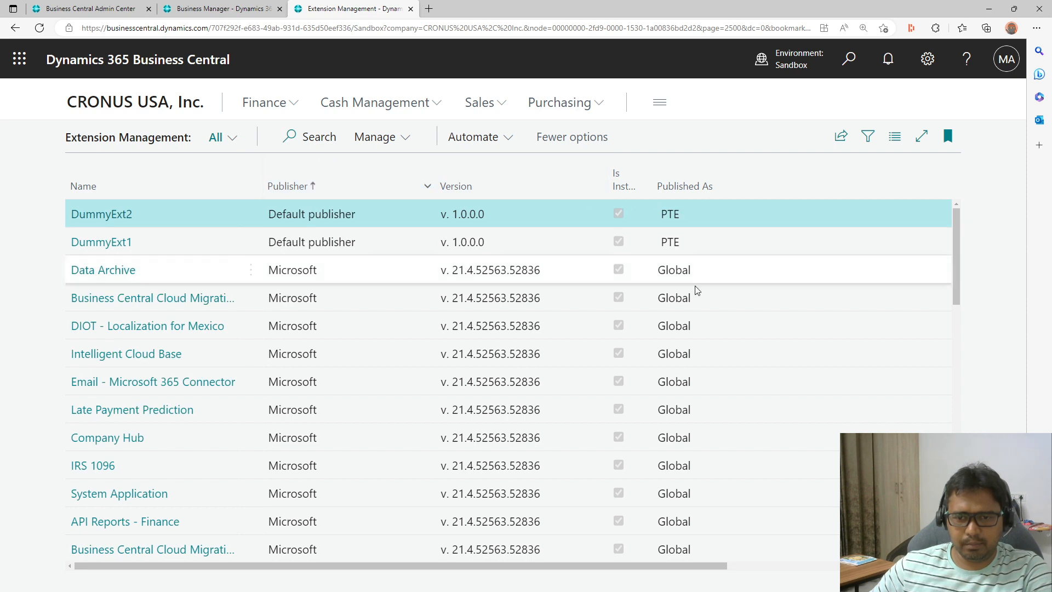
click(293, 189)
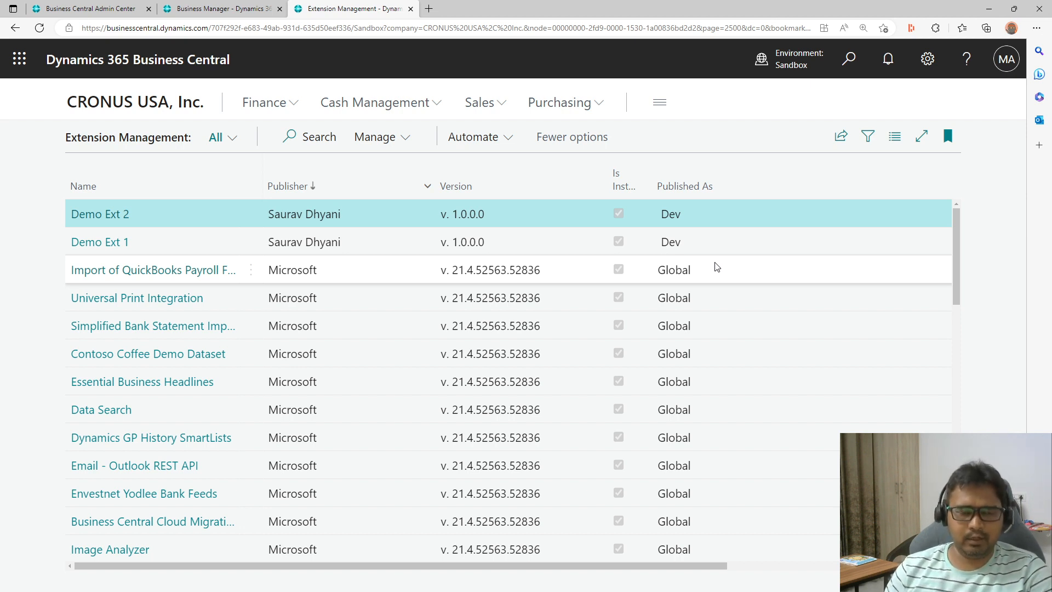
- Download the source code of the Demo Ext 1 and Demo Ext 2 extensions
click(259, 251)
click(258, 251)
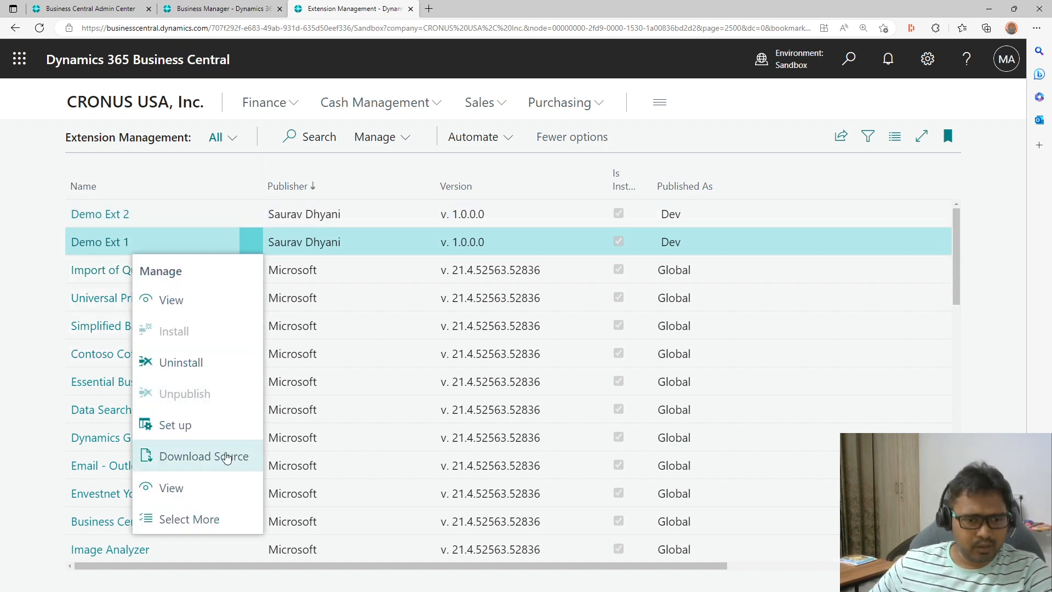
click(228, 459)
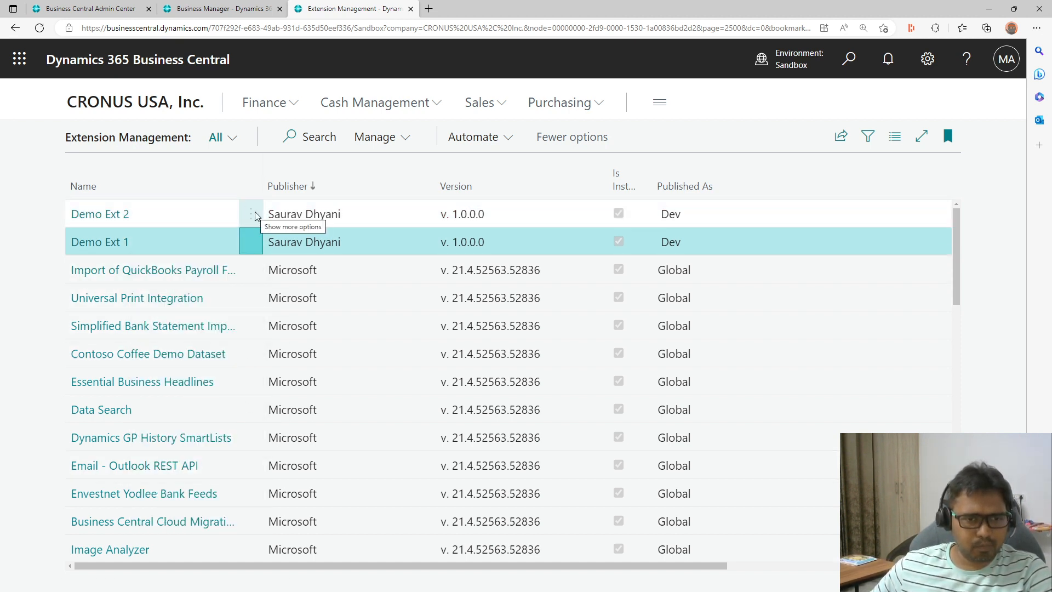
click(256, 215)
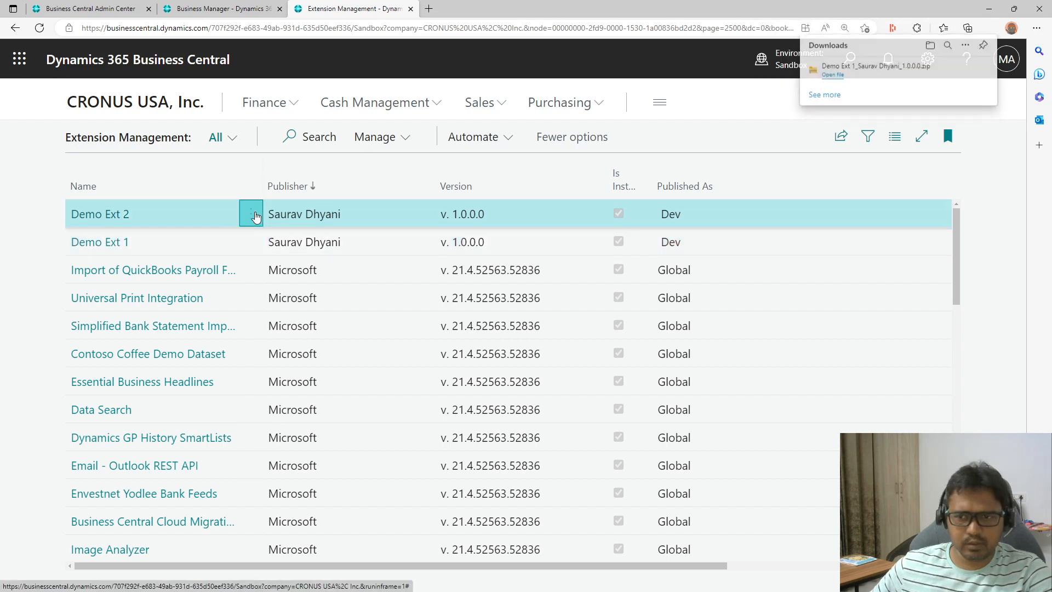
click(255, 214)
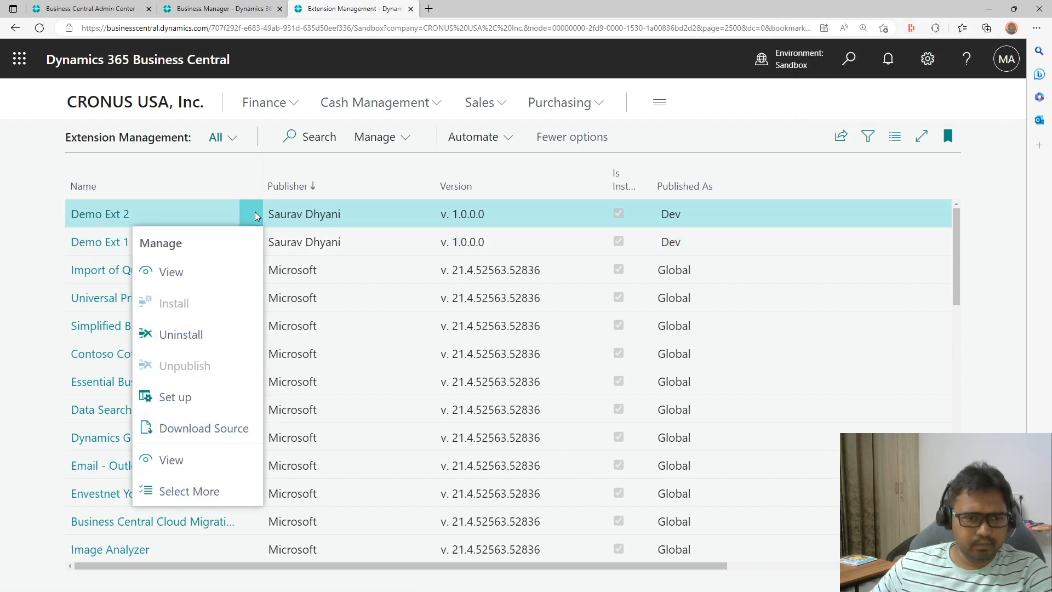
click(195, 426)
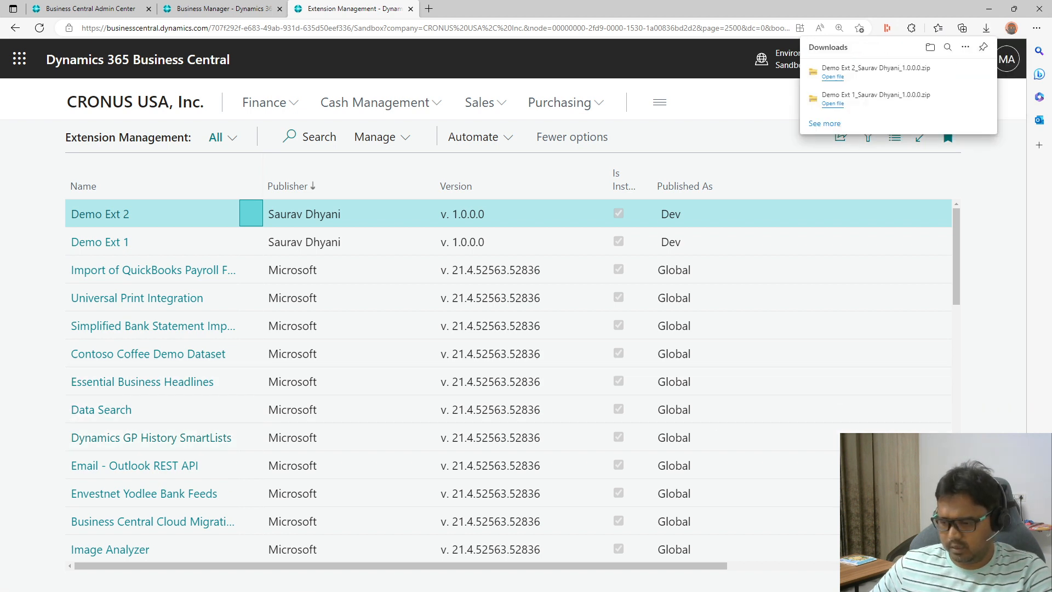
- Switch to the Downloads folder in File Explorer, reposition its window, and enlarge the icons of the downloaded source packages
mouse_move(950, 80)
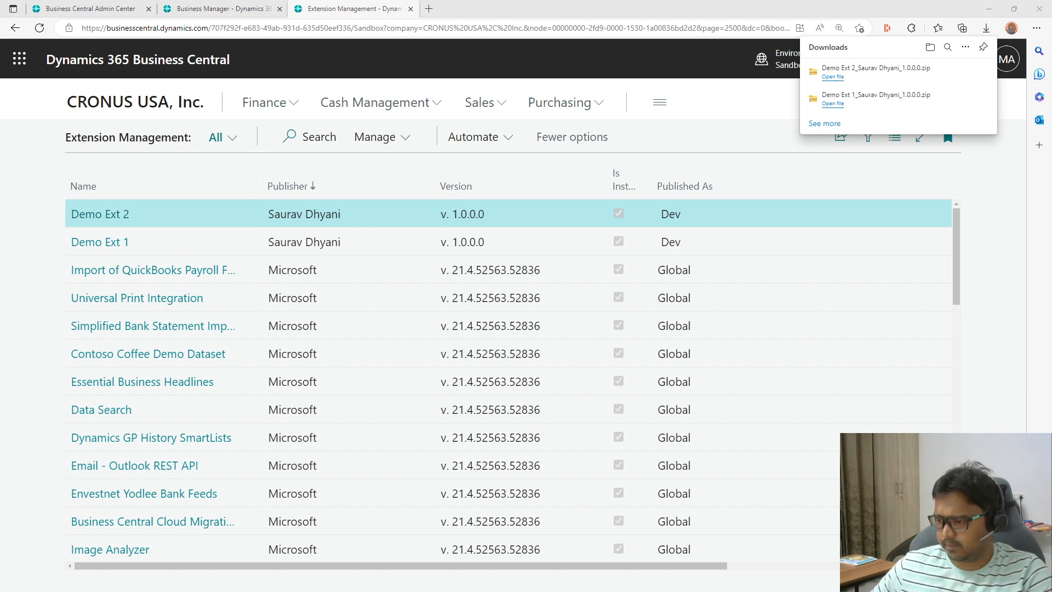
drag(544, 110, 362, 79)
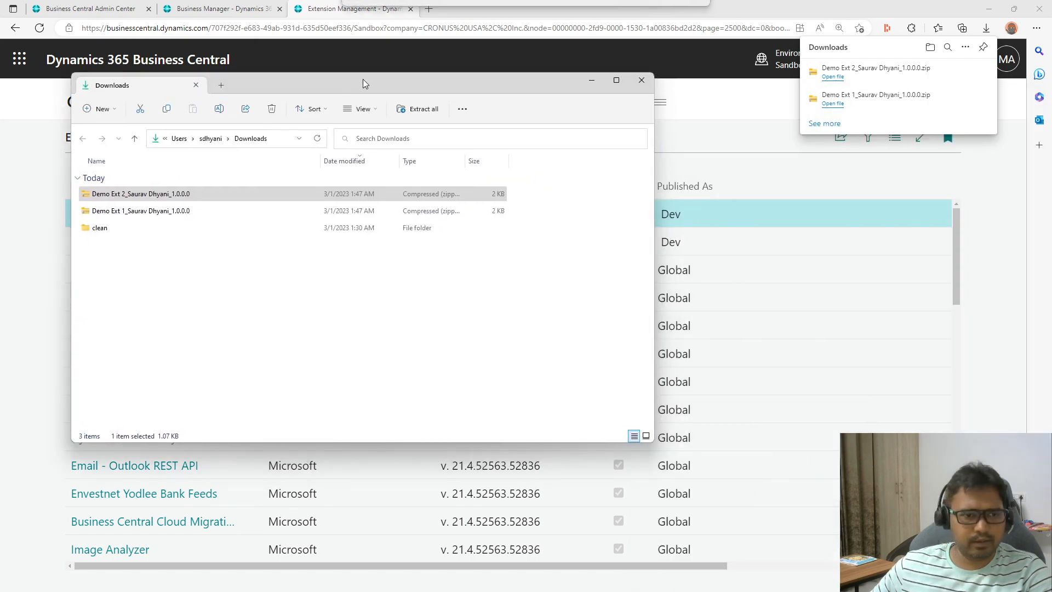
ctrl+scroll(417, 289, up, 3)
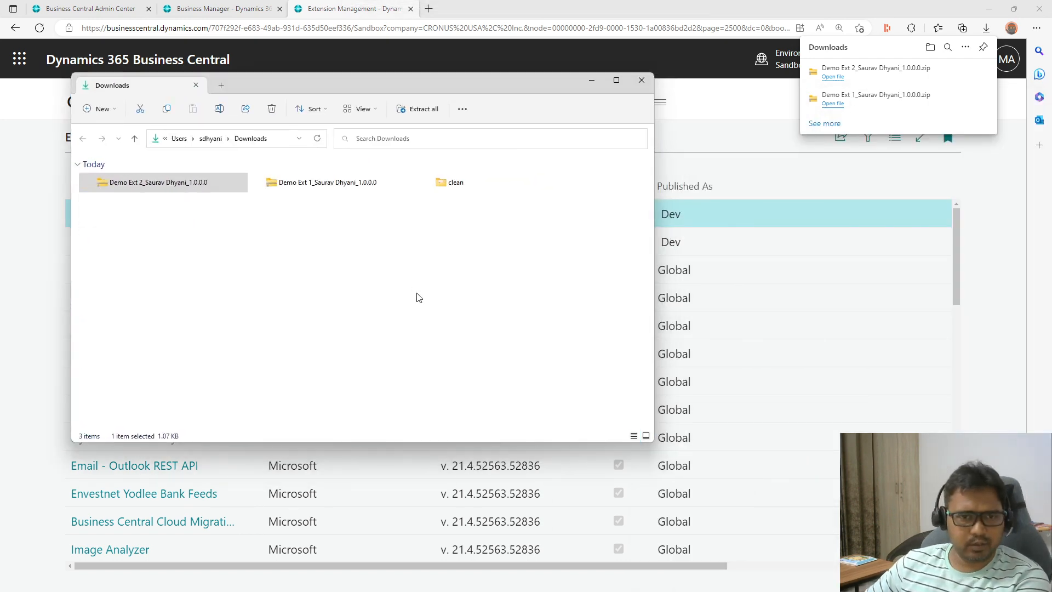
ctrl+scroll(418, 296, up, 2)
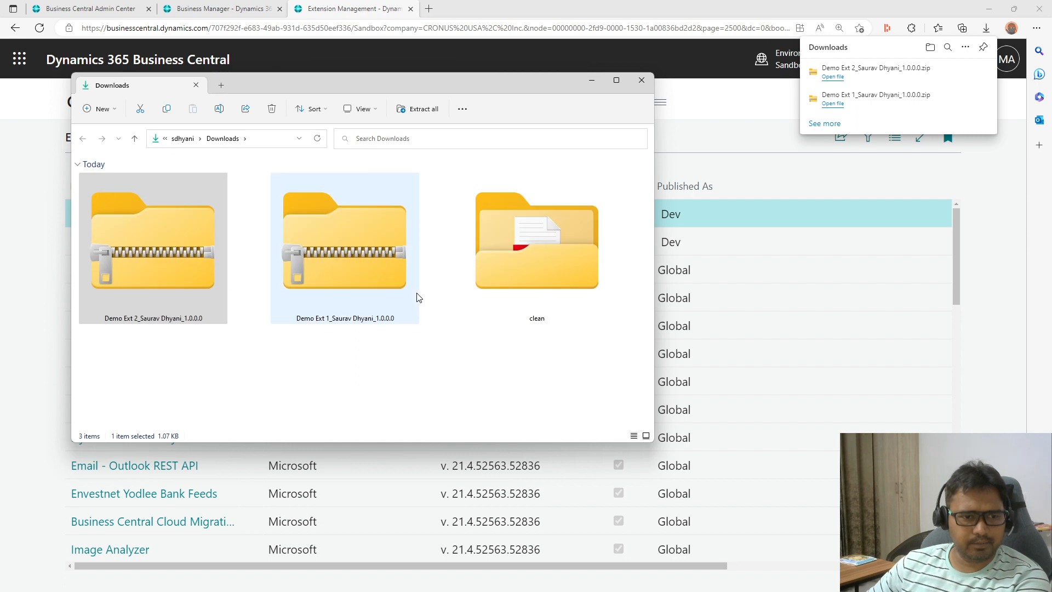
- Extract the Demo Ext 1 and Demo Ext 2 zip packages in the Downloads folder and maximize the File Explorer window
click(393, 374)
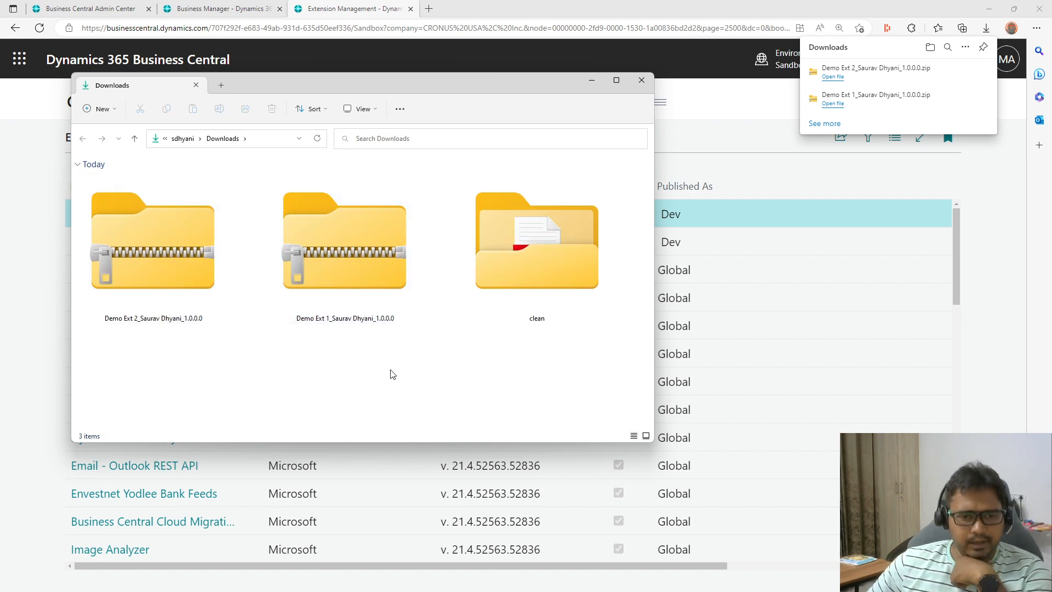
right_click(347, 287)
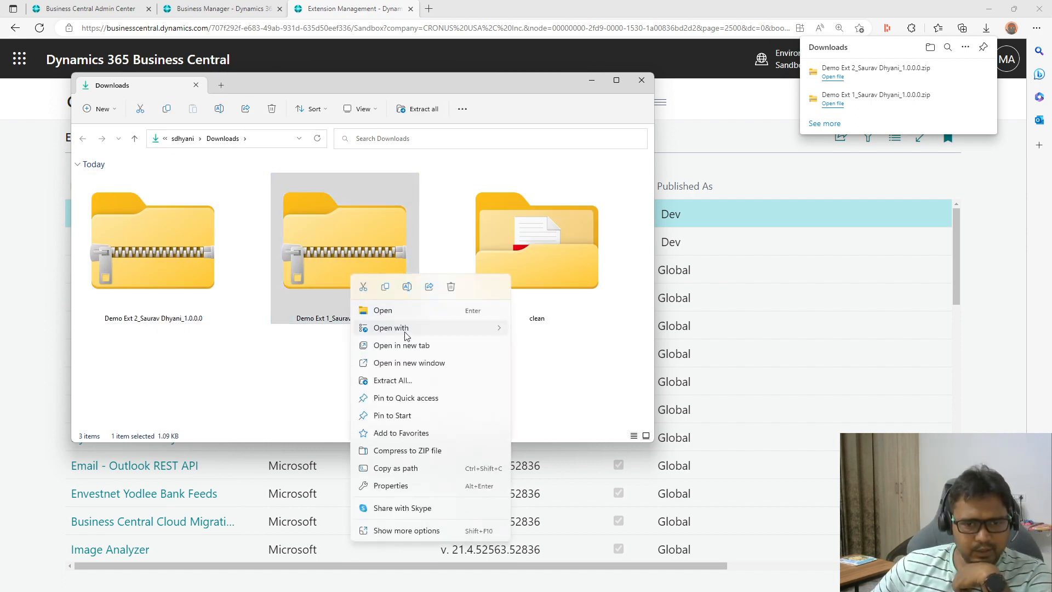
mouse_move(408, 329)
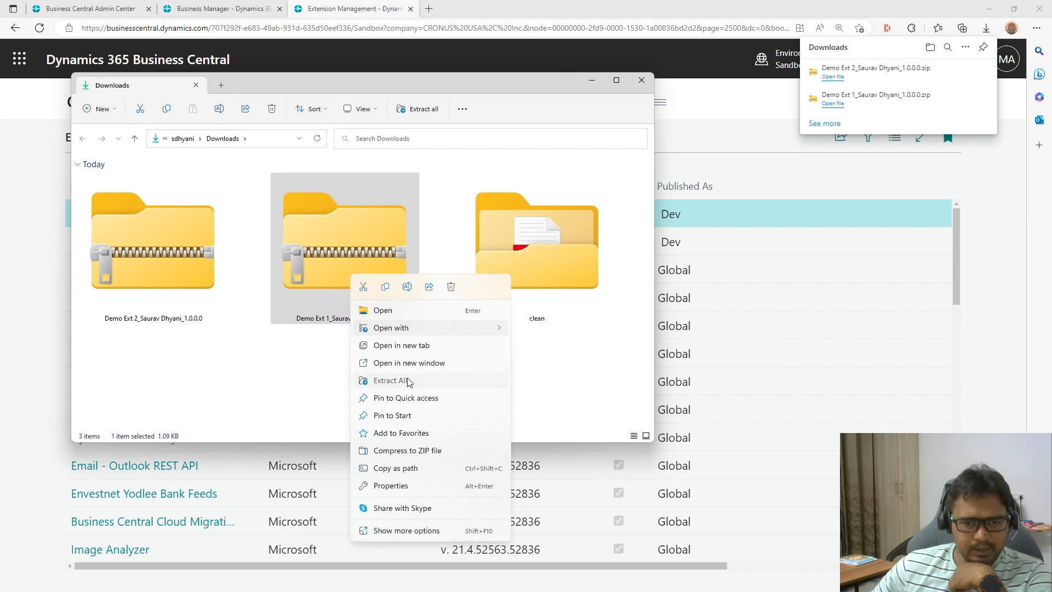
click(410, 380)
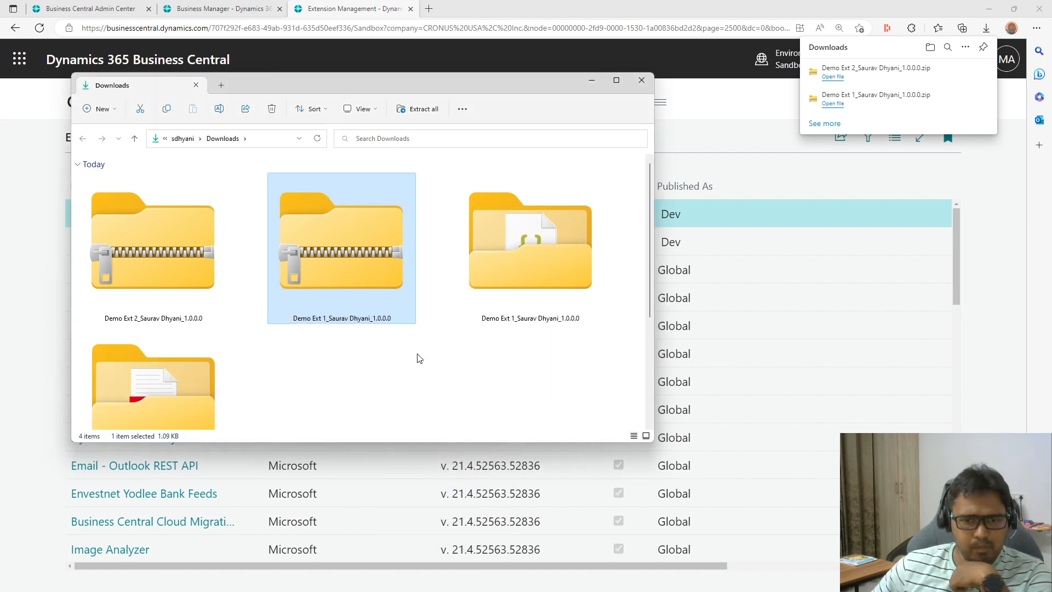
right_click(146, 244)
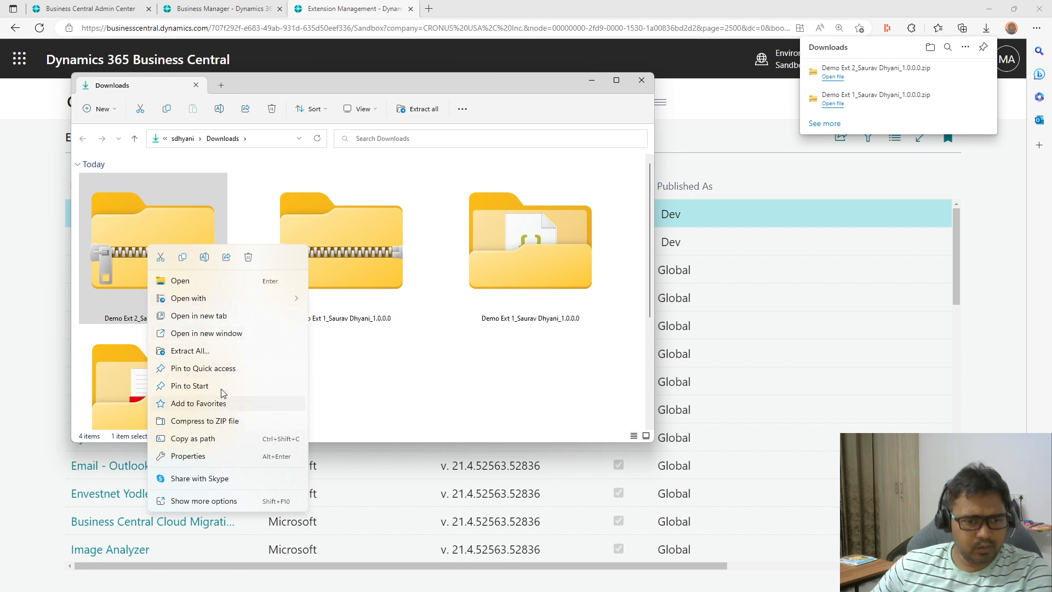
click(212, 353)
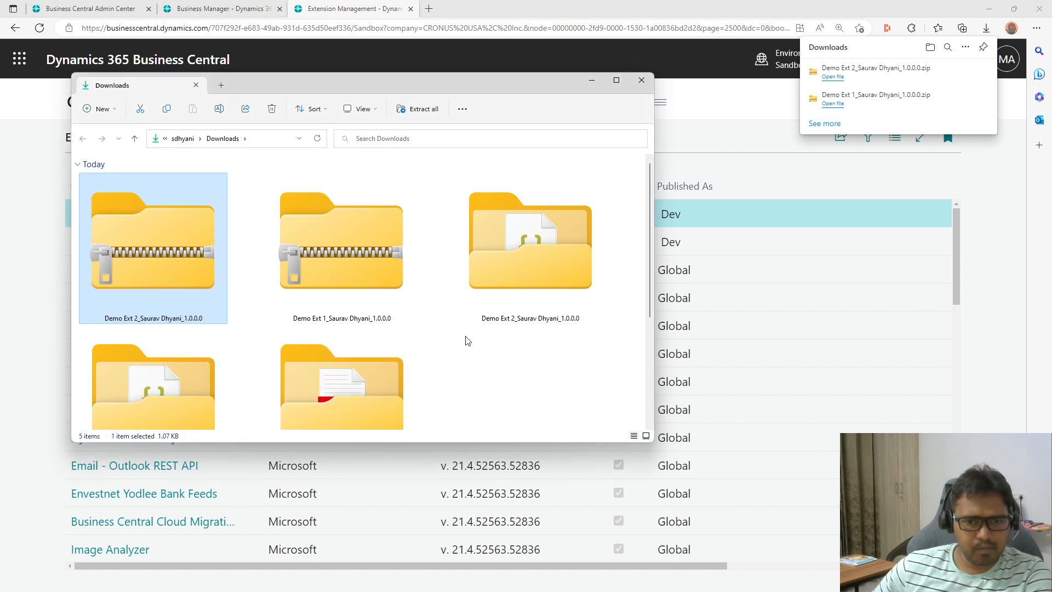
click(616, 80)
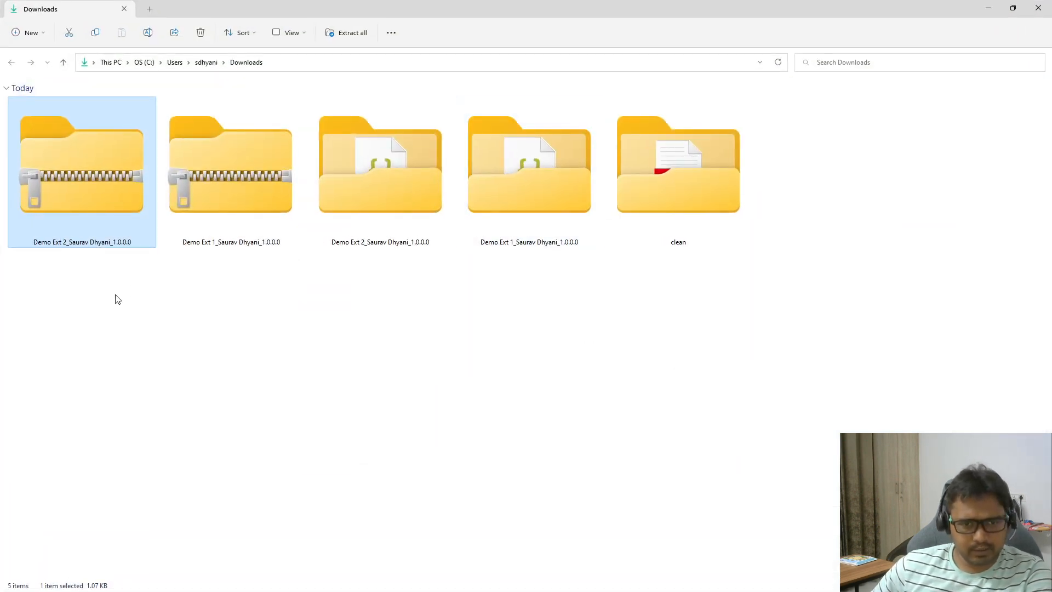
right_click(546, 226)
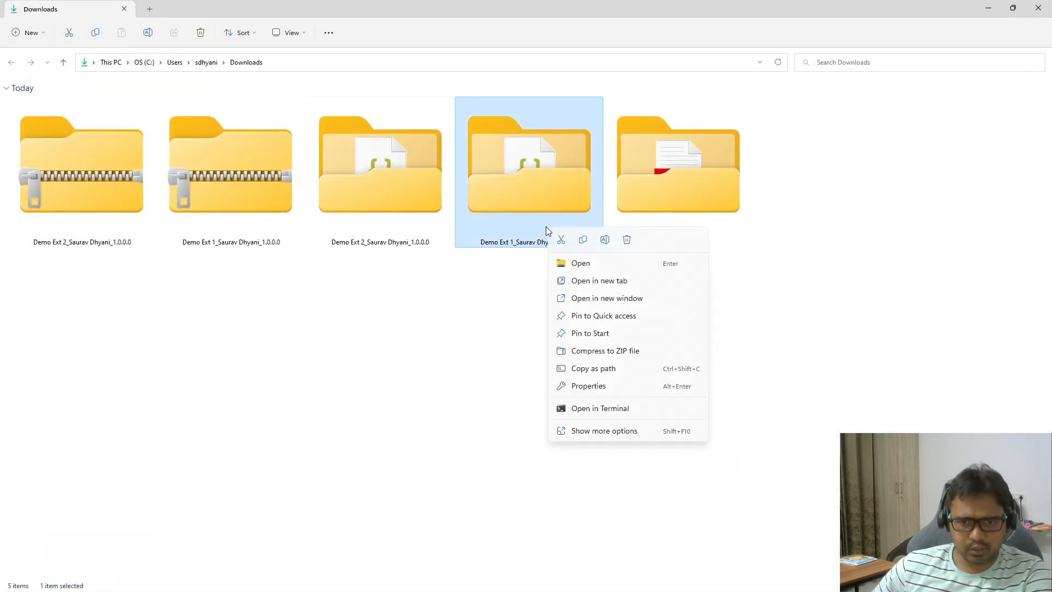
click(602, 387)
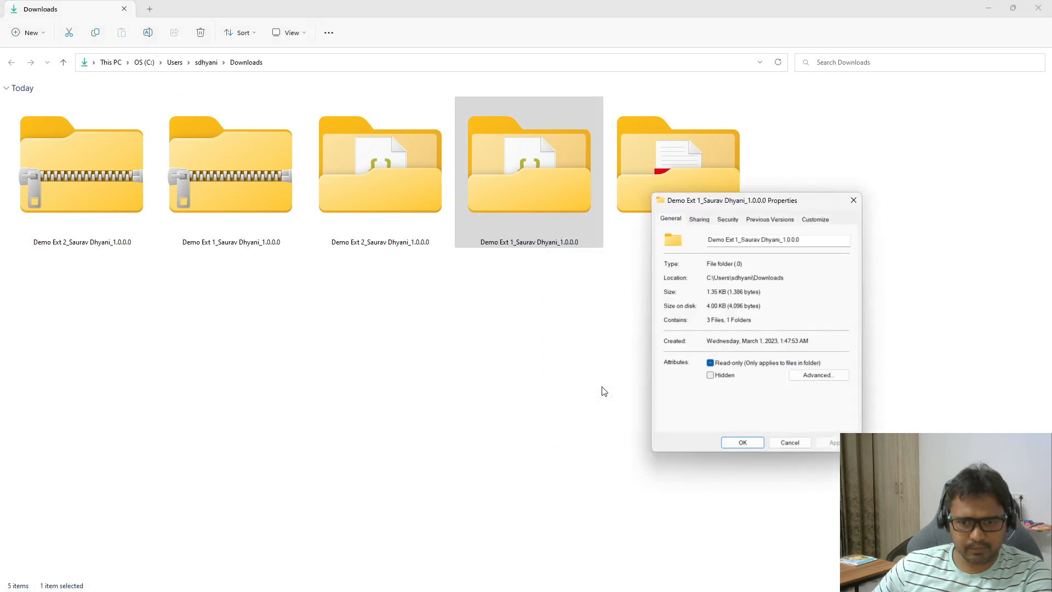
click(789, 442)
- Open the extracted Demo Ext 1 folder in Visual Studio Code, maximize the window, trust the folder's authors, and close the Welcome page
right_click(541, 226)
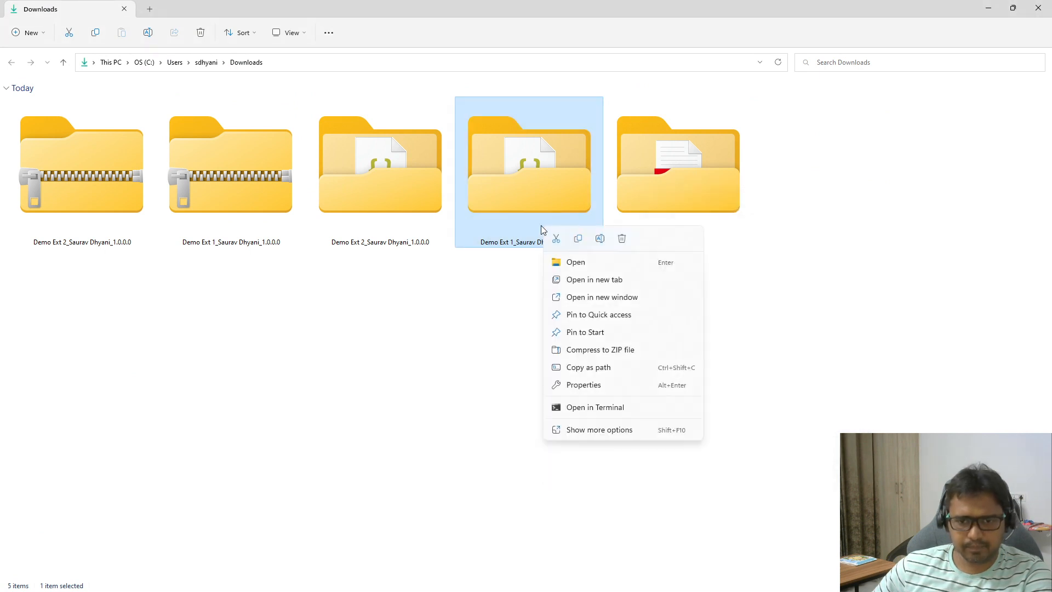
click(606, 430)
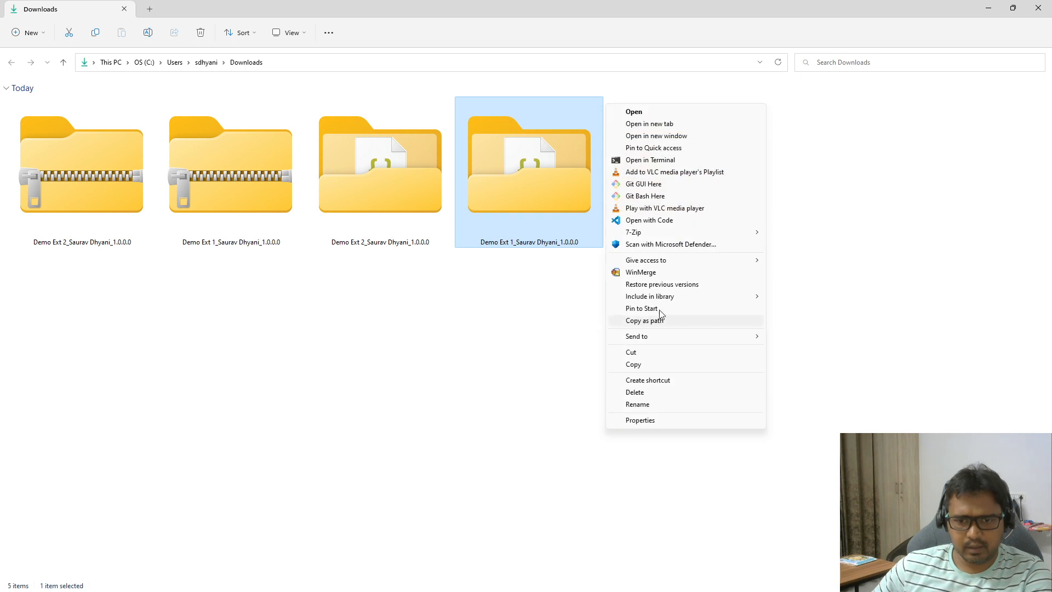
click(658, 220)
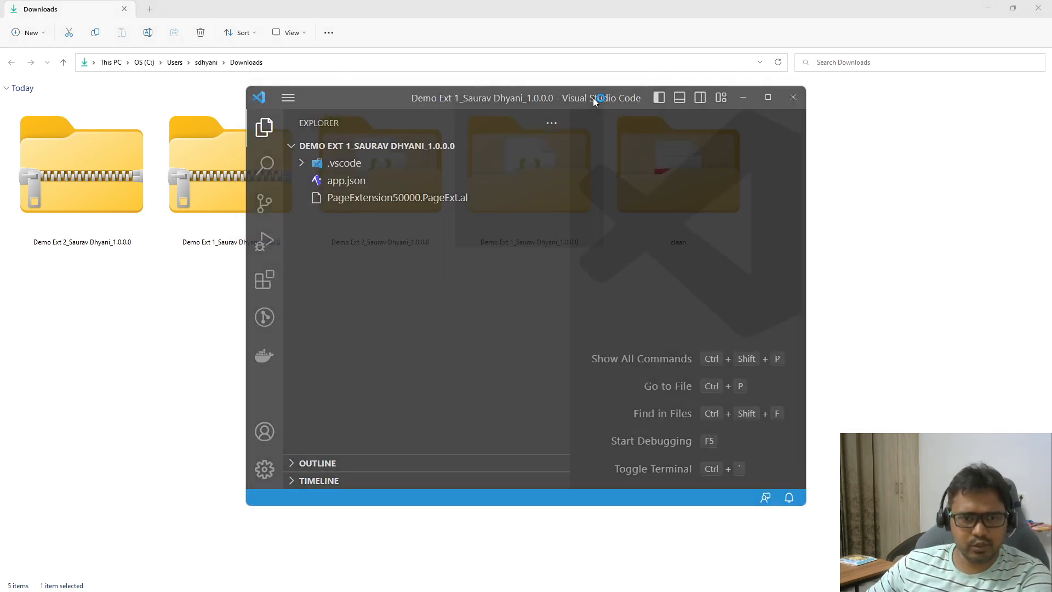
double_click(593, 98)
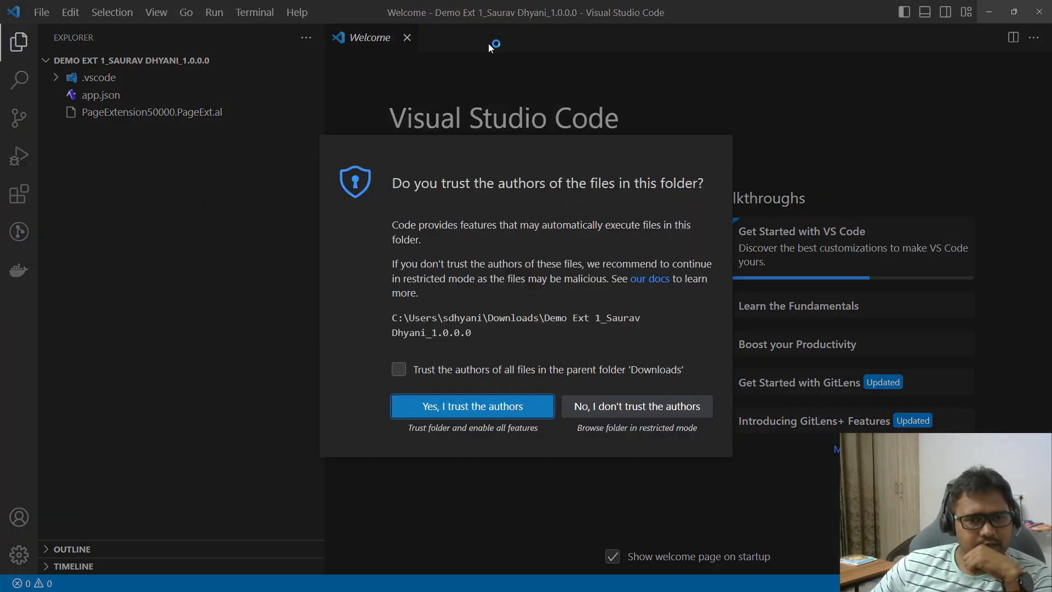
click(527, 412)
click(406, 37)
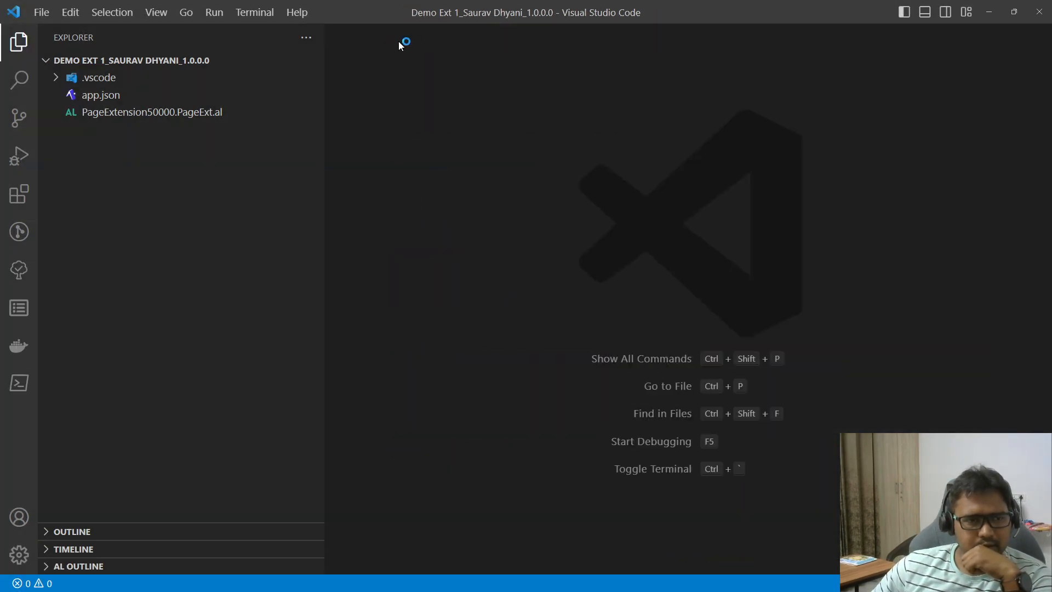
- Open PageExtension50000.PageExt.al and examine its added Search Name field, the modified Balance on Date (LCY) field, and the object ID
click(125, 115)
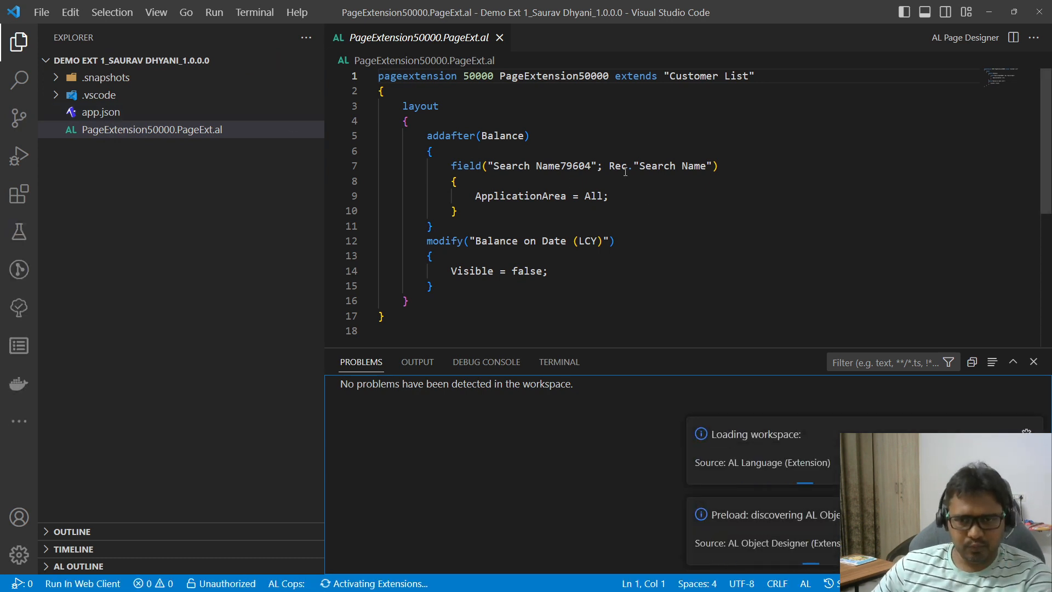
click(672, 165)
double_click(672, 165)
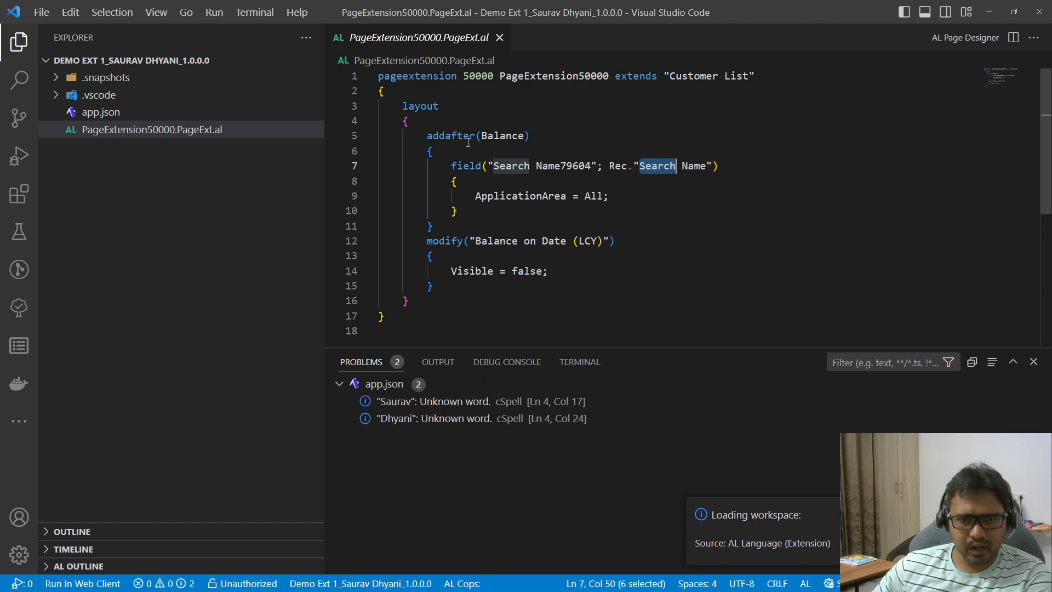
double_click(491, 137)
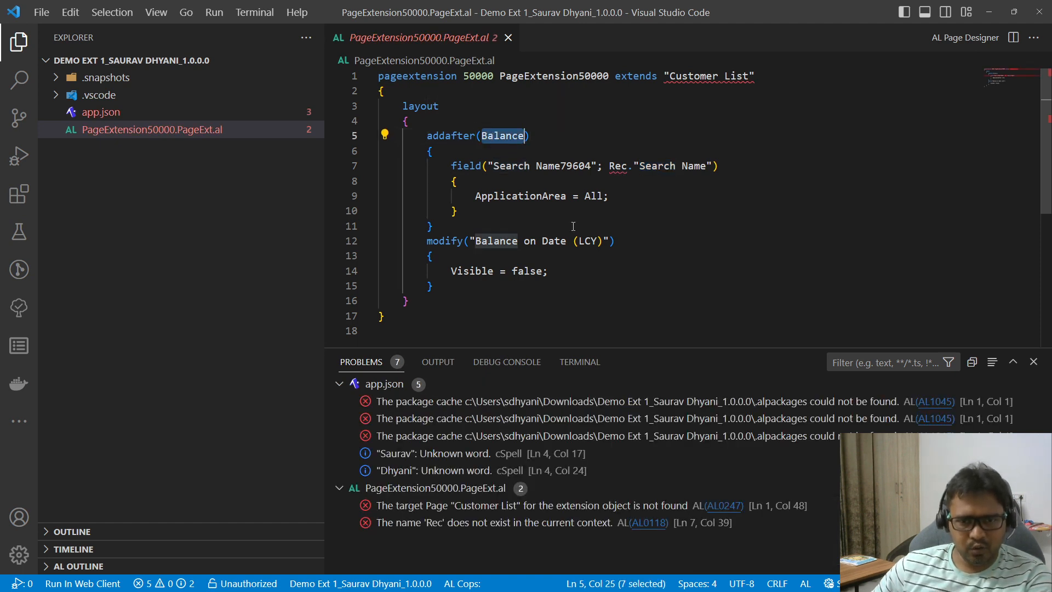
drag(475, 241, 597, 241)
click(567, 277)
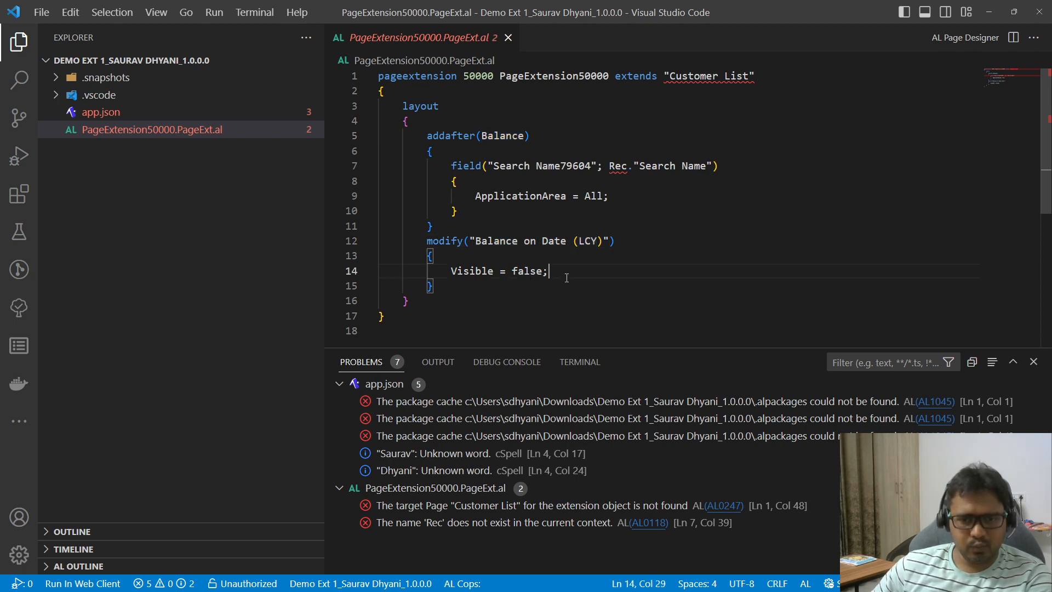
drag(567, 277, 555, 192)
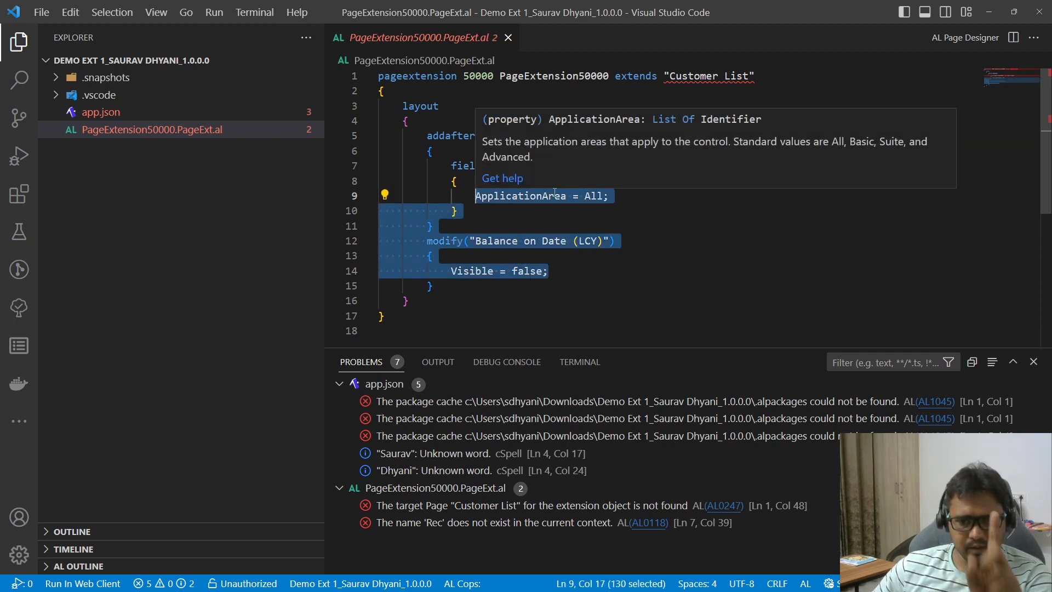
double_click(492, 77)
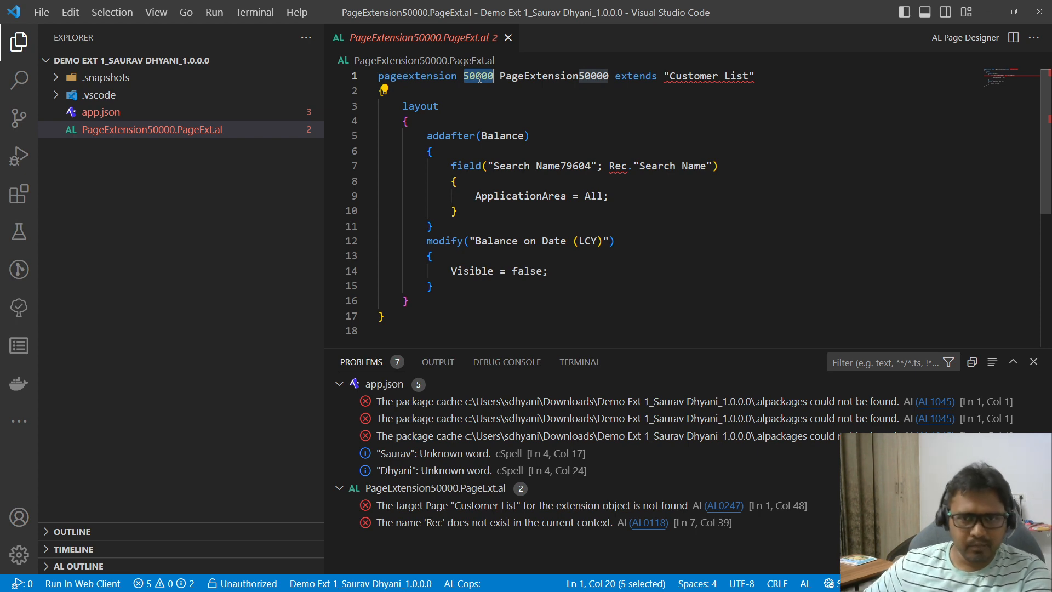
- Return to Downloads, open the extracted Demo Ext 2 folder in Visual Studio Code, display PageExtension50001.PageExt.al, and trust the folder's authors
click(989, 11)
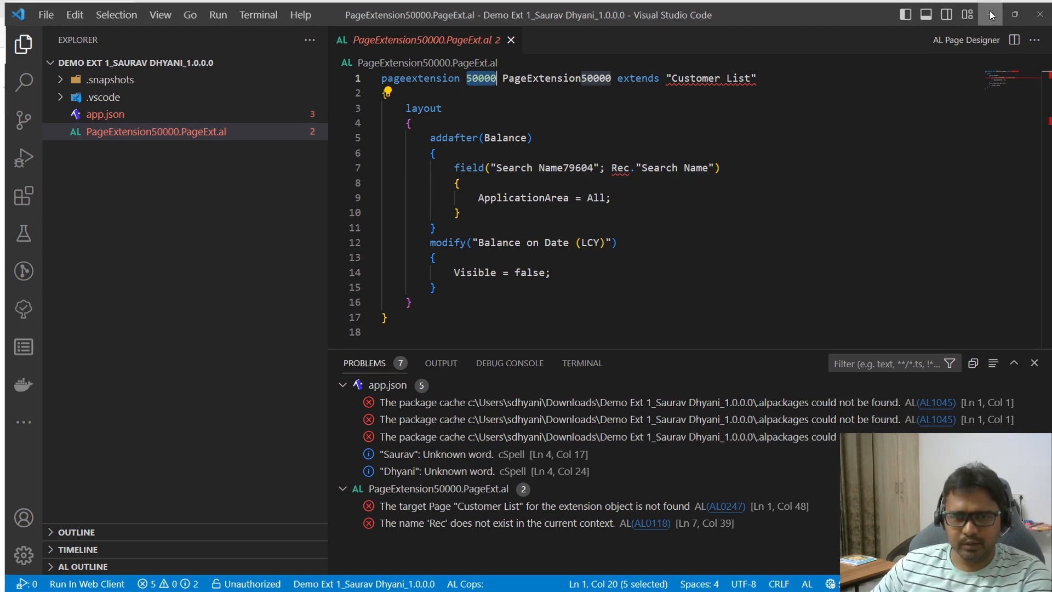
click(392, 191)
right_click(392, 190)
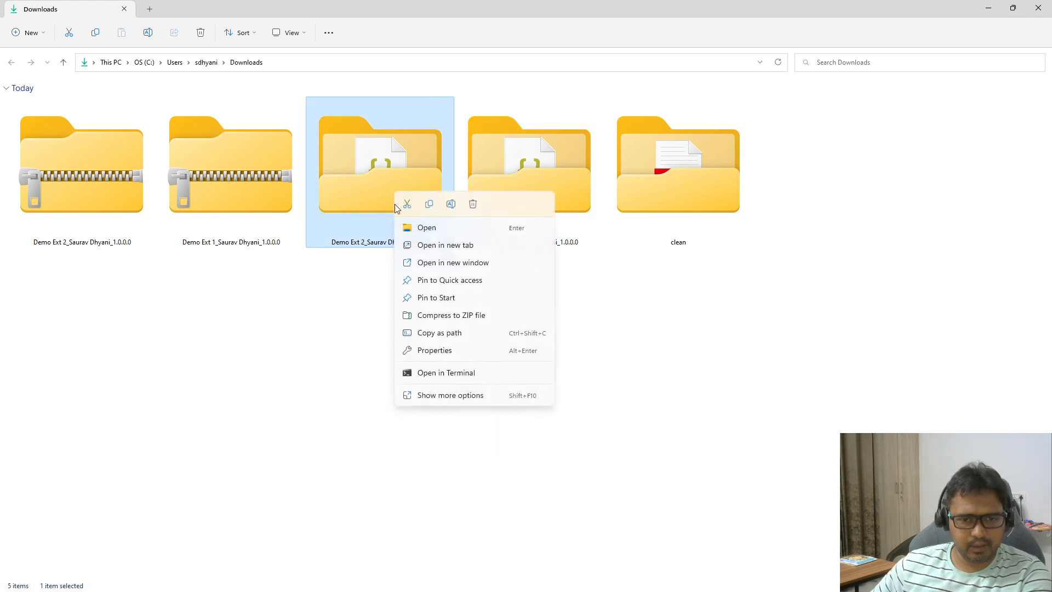
click(449, 402)
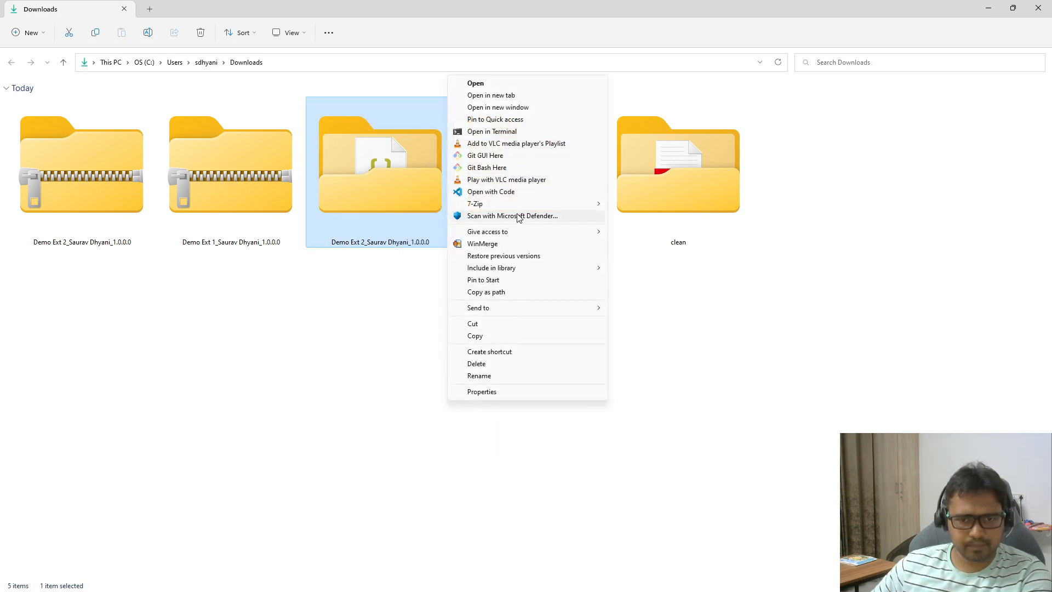
click(514, 193)
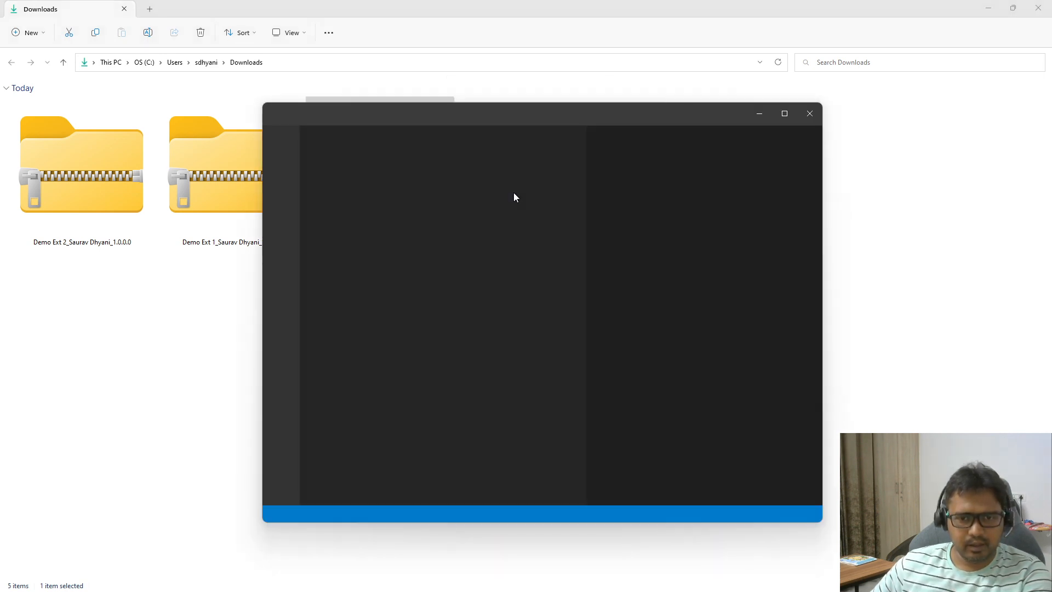
double_click(571, 112)
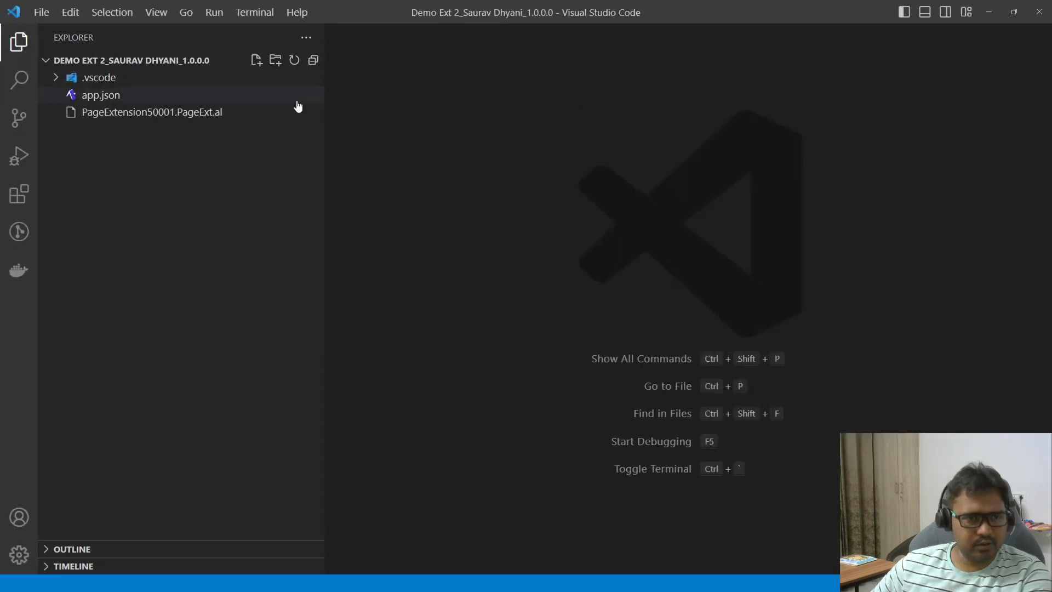
click(202, 112)
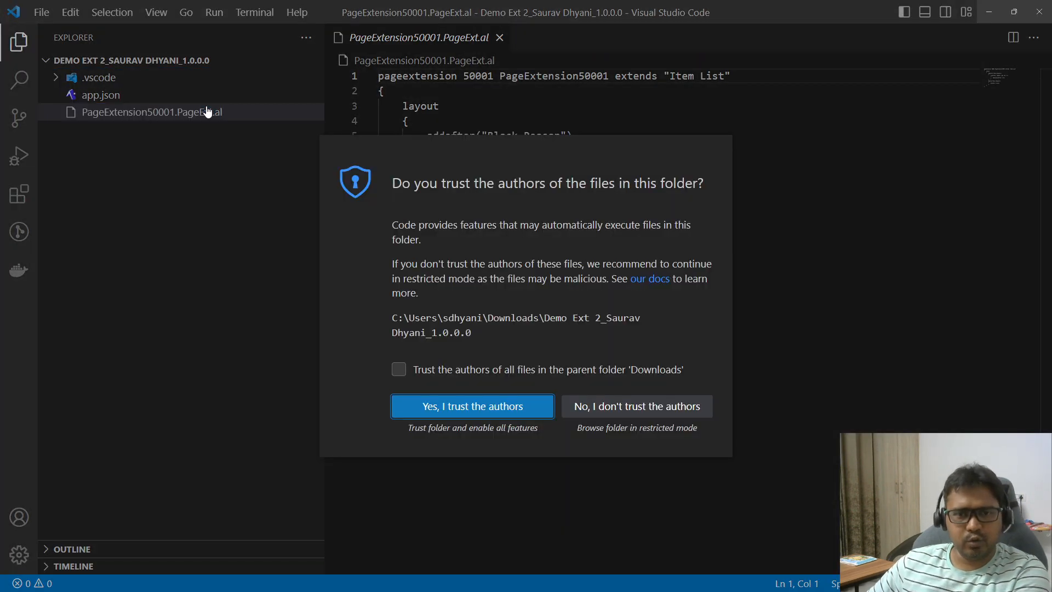
click(453, 404)
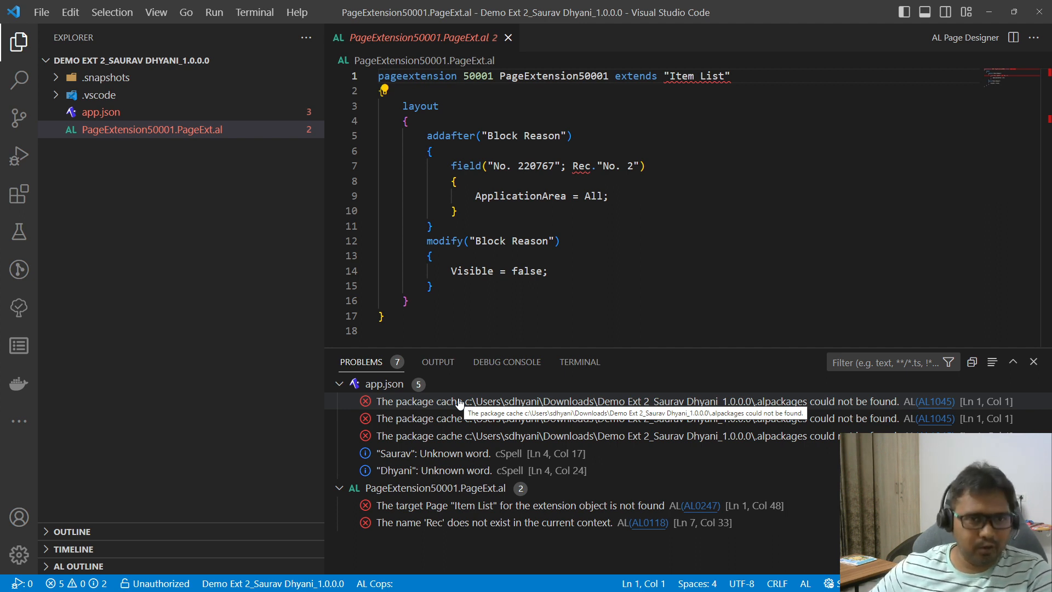
- Open the Demo Ext 2 project's app.json, hide the problems list, and highlight the DummyExt2 dependency block
click(86, 117)
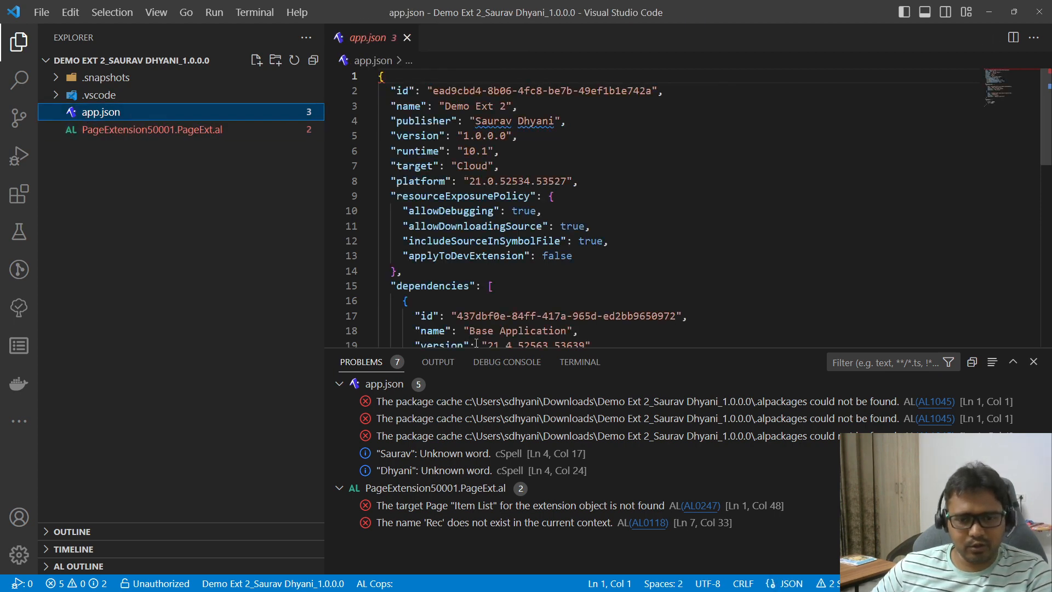
drag(475, 346, 477, 585)
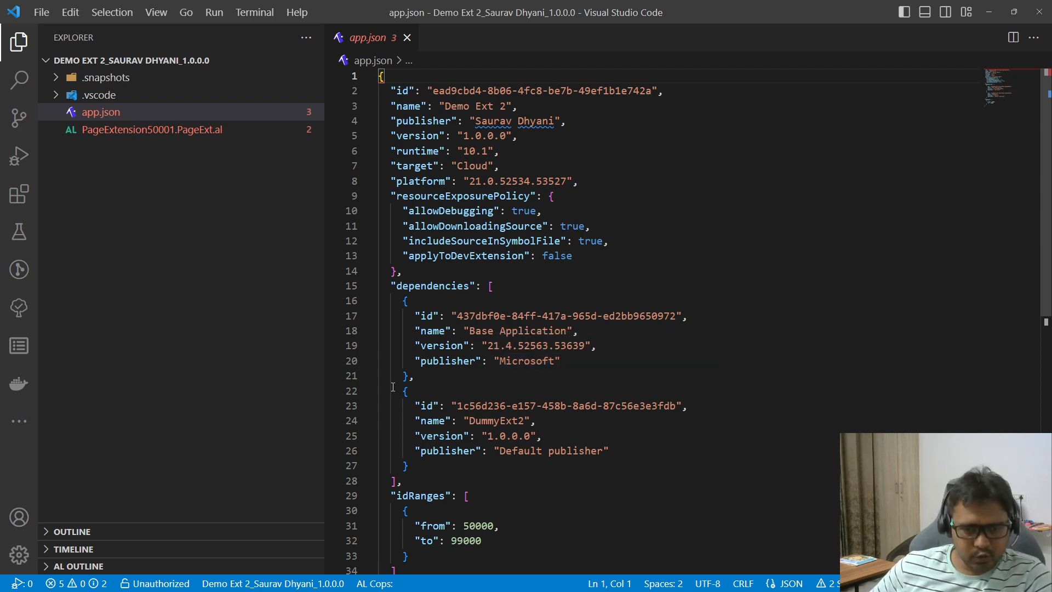
drag(404, 391, 433, 468)
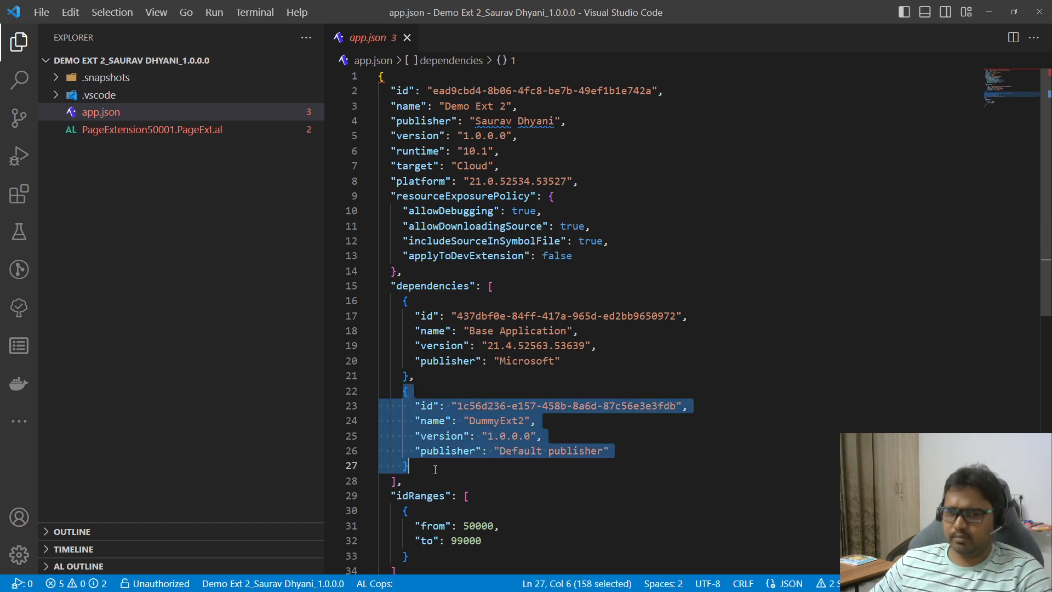
- Open PageExtension50001.PageExt.al and highlight the added No. 2 field block and the Block Reason modification block
click(207, 130)
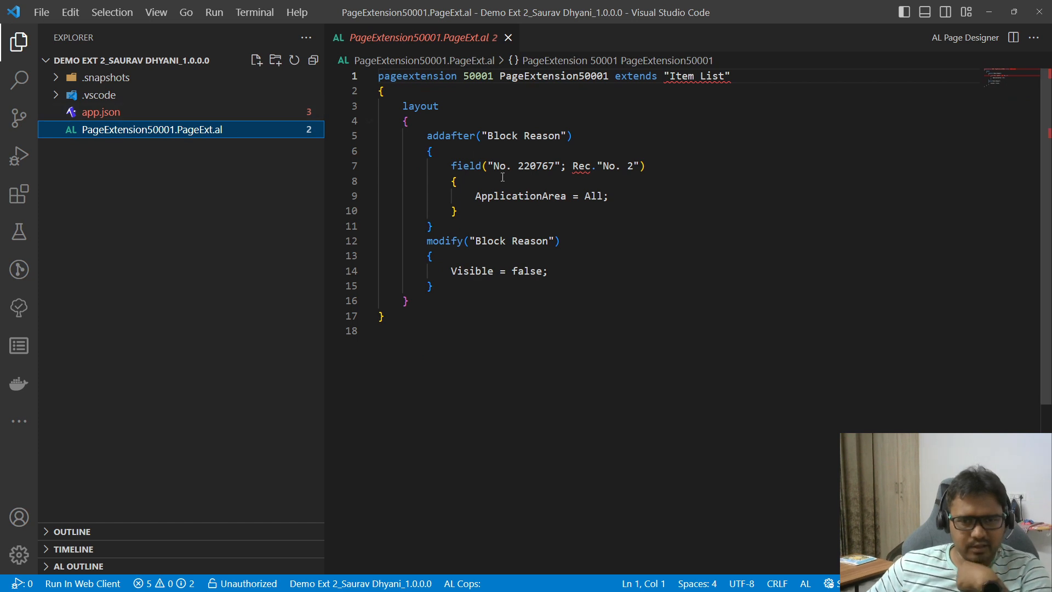
drag(444, 161, 485, 215)
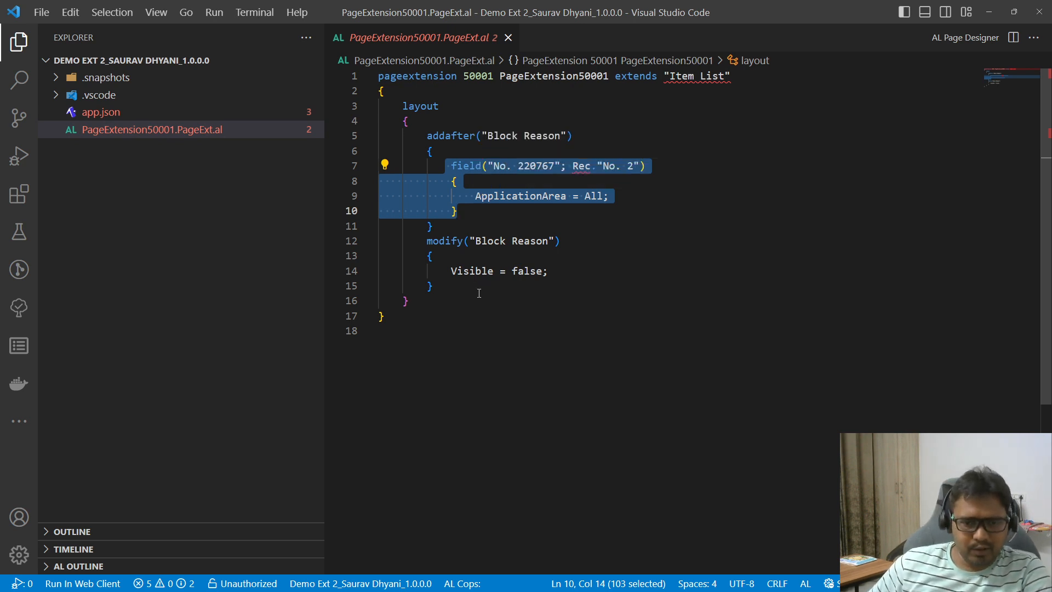
drag(479, 293, 484, 230)
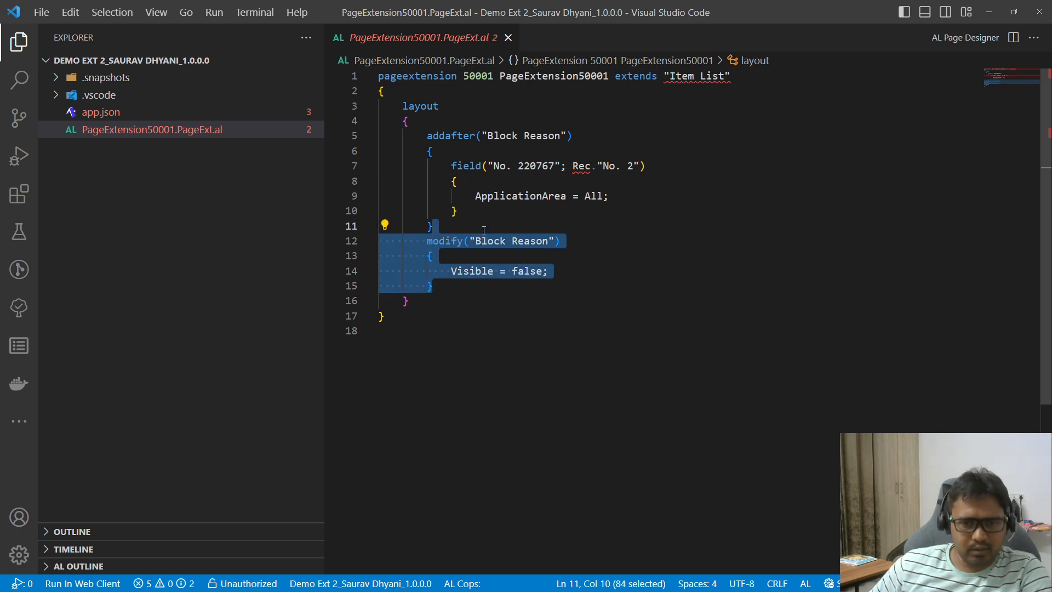
- Return to app.json and highlight the version line of the DummyExt2 dependency
click(125, 112)
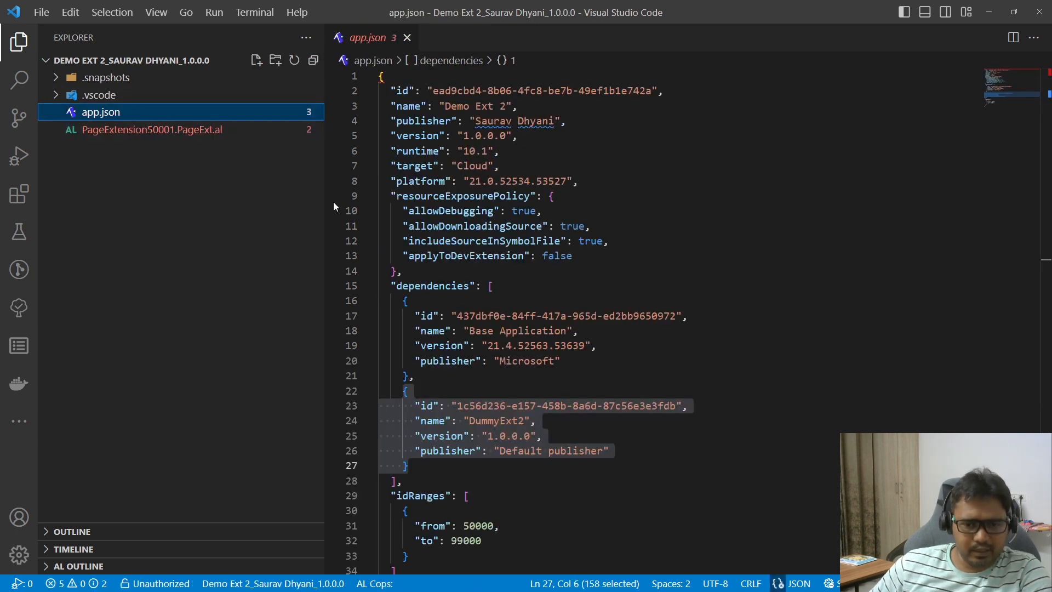
triple_click(548, 429)
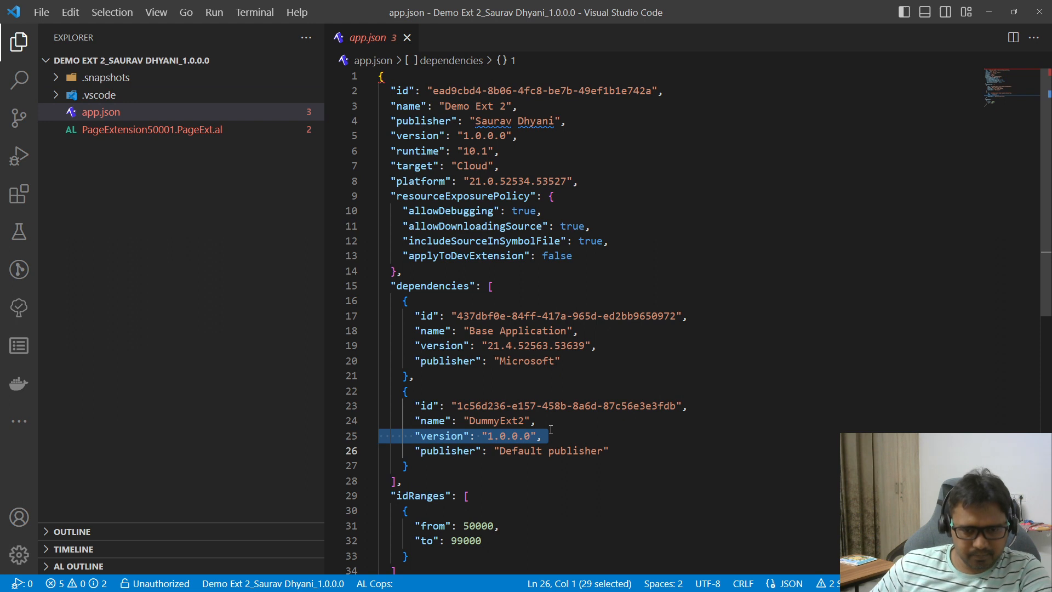
- Highlight the Base Application dependency block, fold it, and highlight the DummyExt2 dependency block in app.json
drag(396, 299, 431, 371)
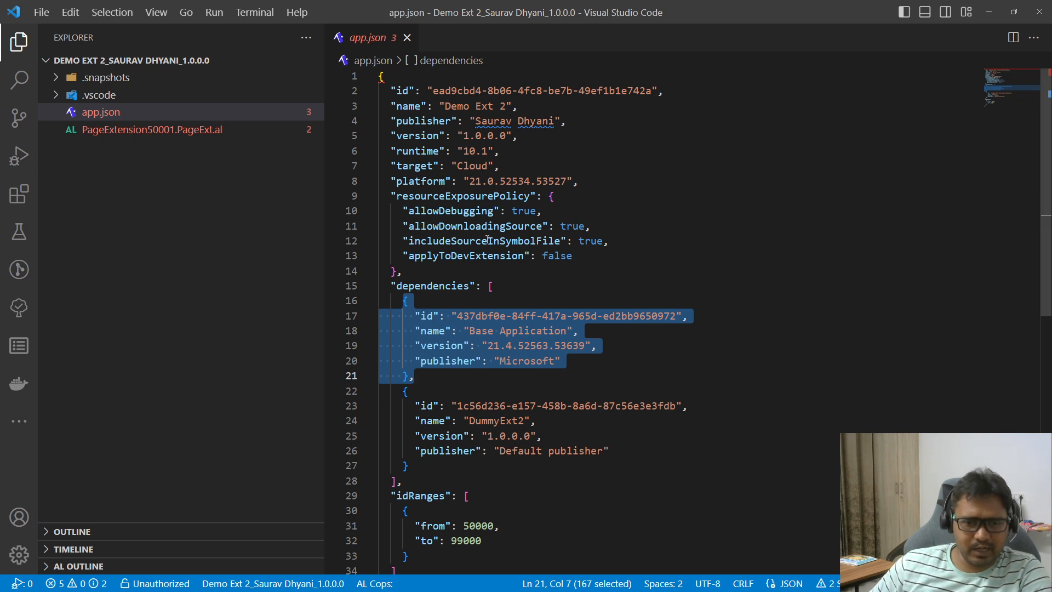
click(369, 301)
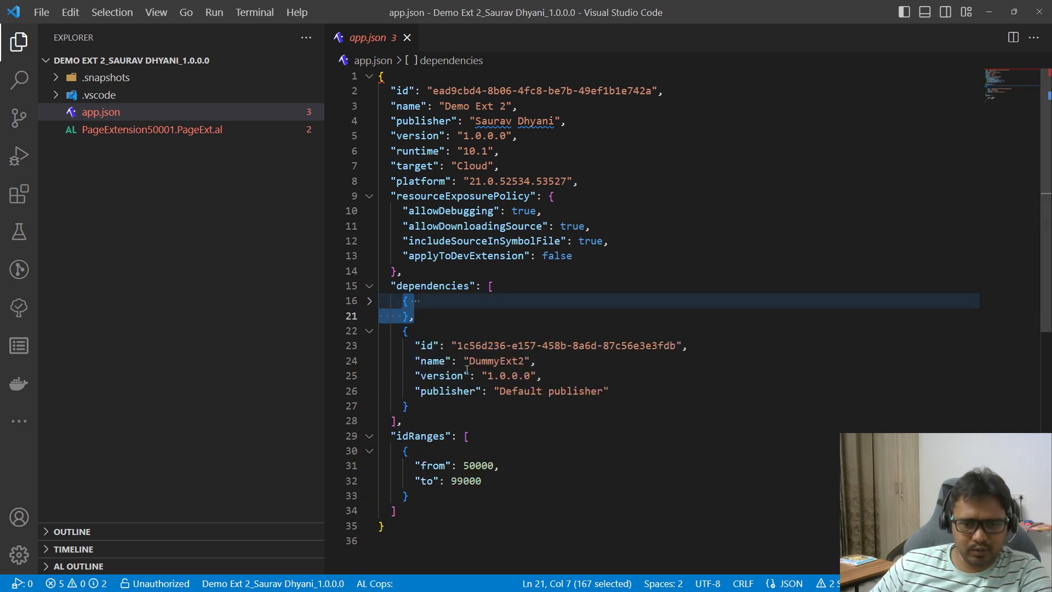
drag(436, 413, 373, 324)
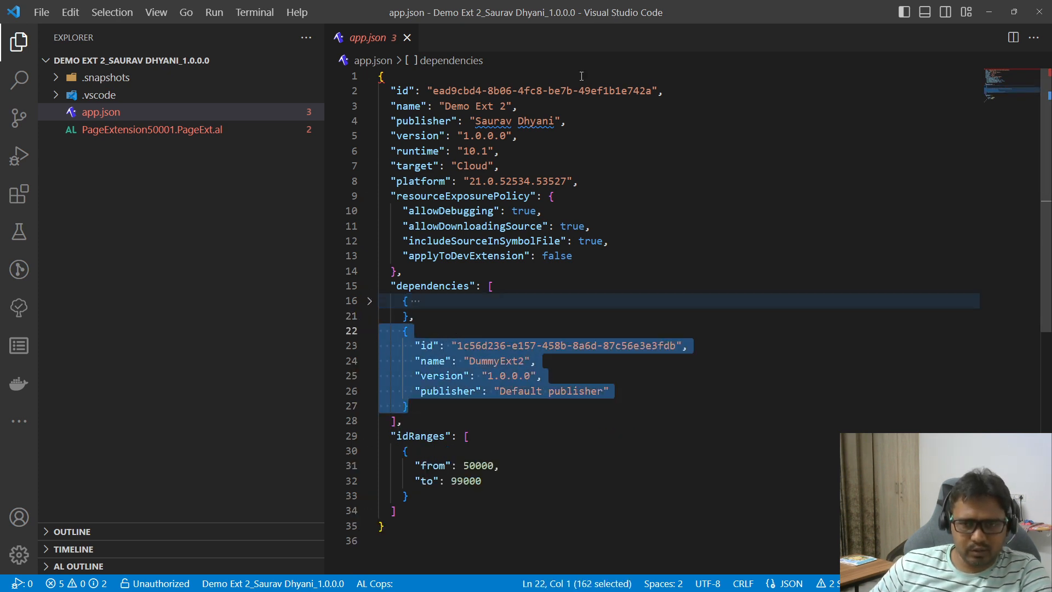
- Switch to the Demo Ext 1 project, open its app.json, shrink the problems list, and highlight the DummyExt1 dependency block
double_click(629, 7)
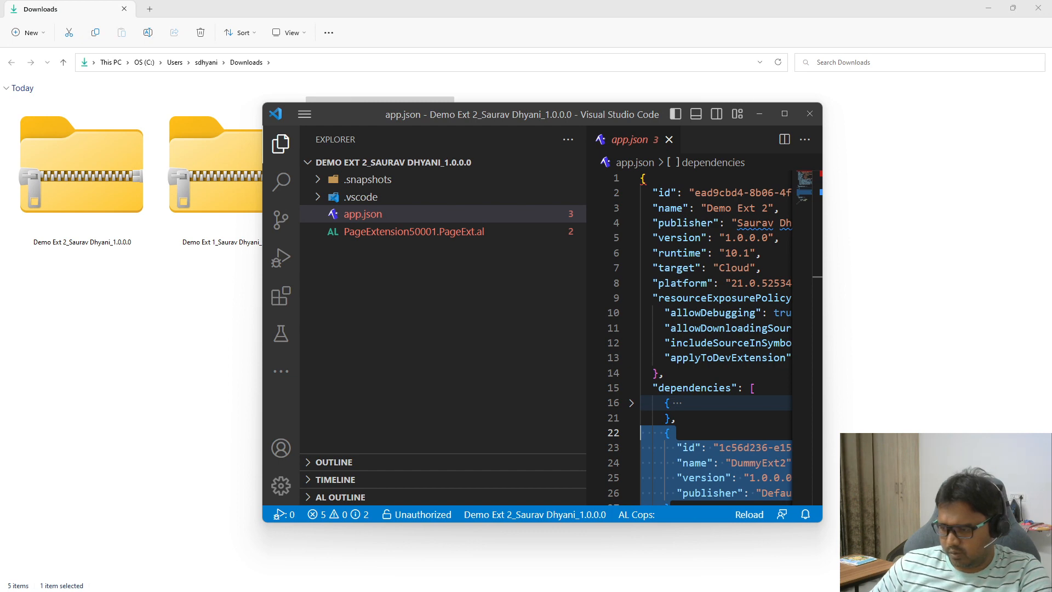
key(alt+Tab)
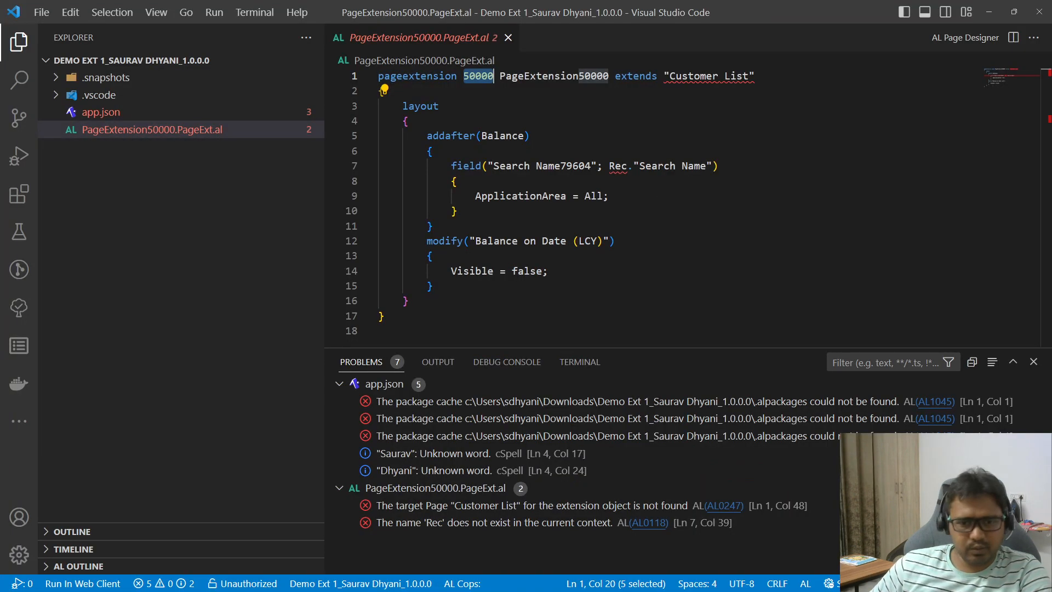
click(115, 113)
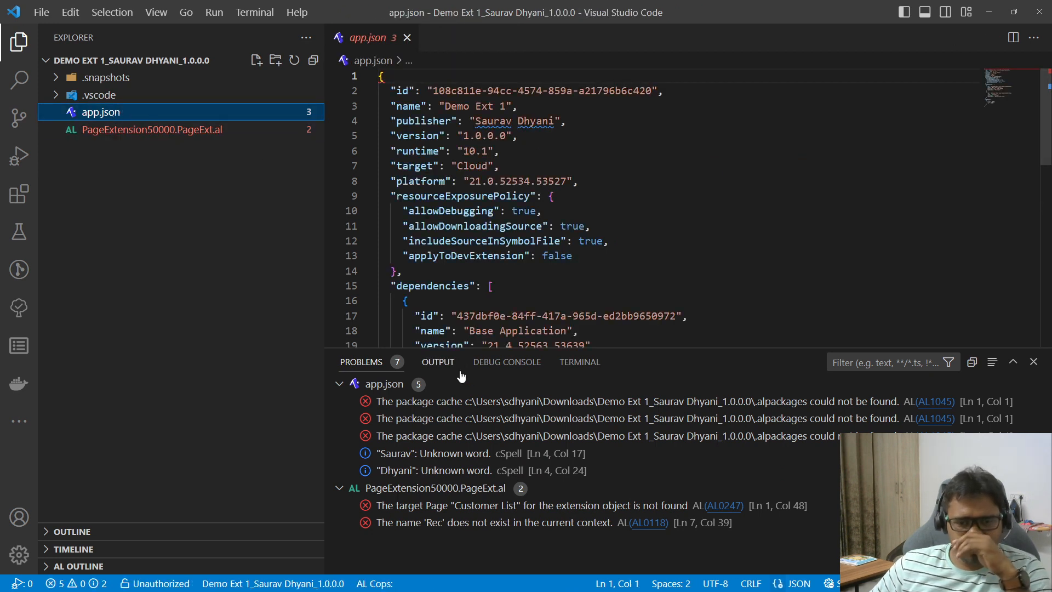
drag(469, 347, 491, 508)
drag(491, 455, 383, 406)
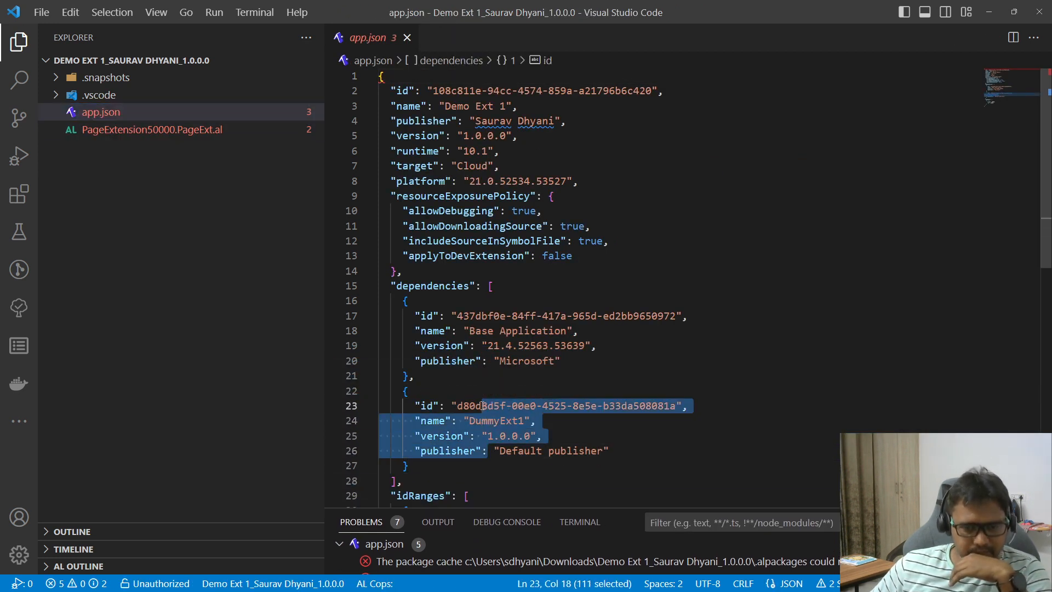
triple_click(487, 408)
drag(486, 417, 504, 459)
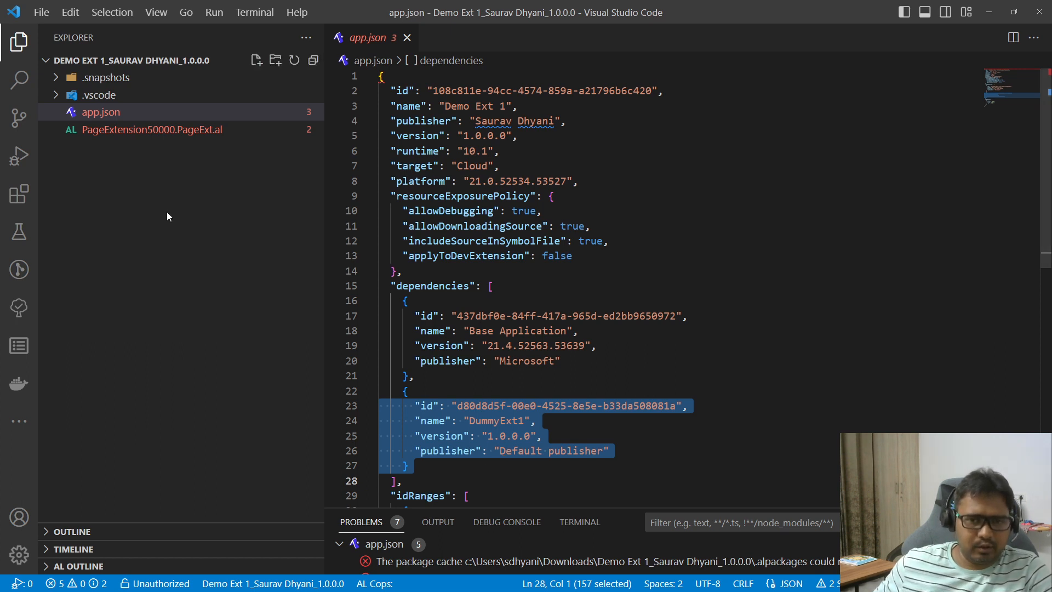
- Highlight the added Search Name field block in PageExtension50000.PageExt.al and the DummyExt1 dependency block in app.json
click(209, 131)
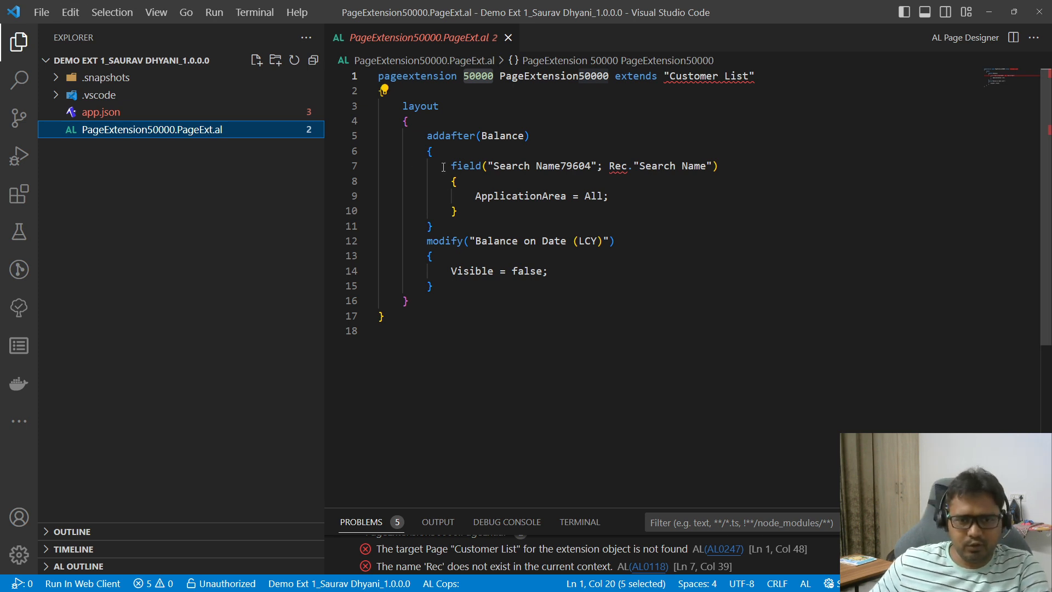
drag(430, 135, 472, 219)
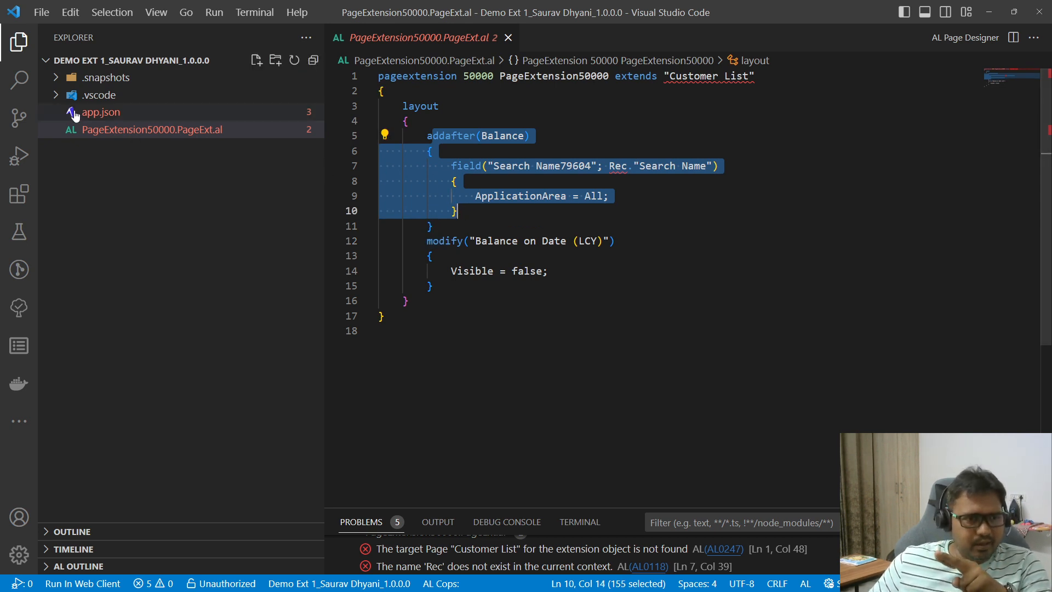
click(101, 112)
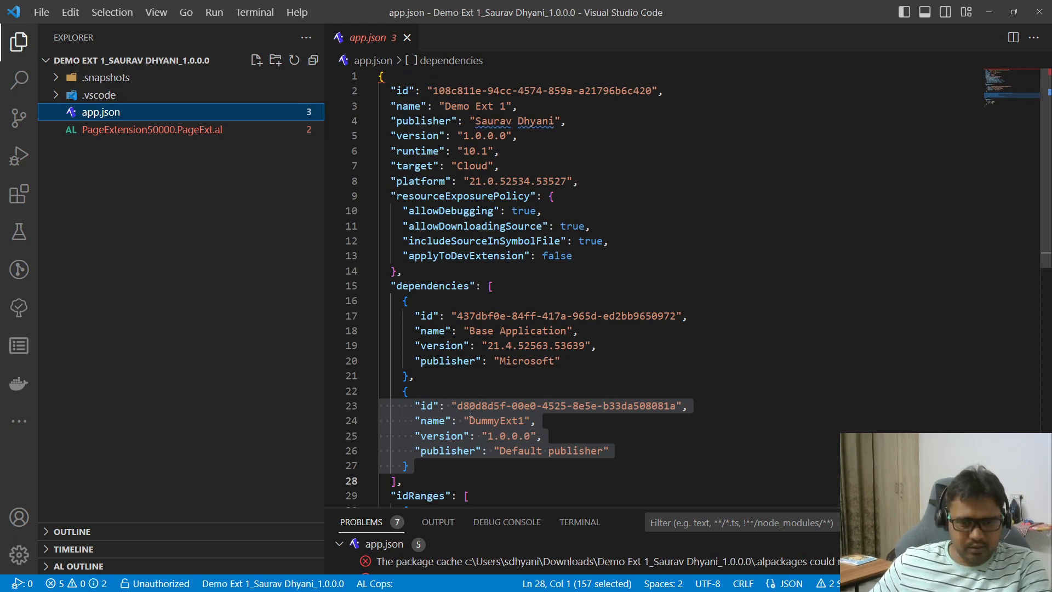
drag(435, 474, 432, 374)
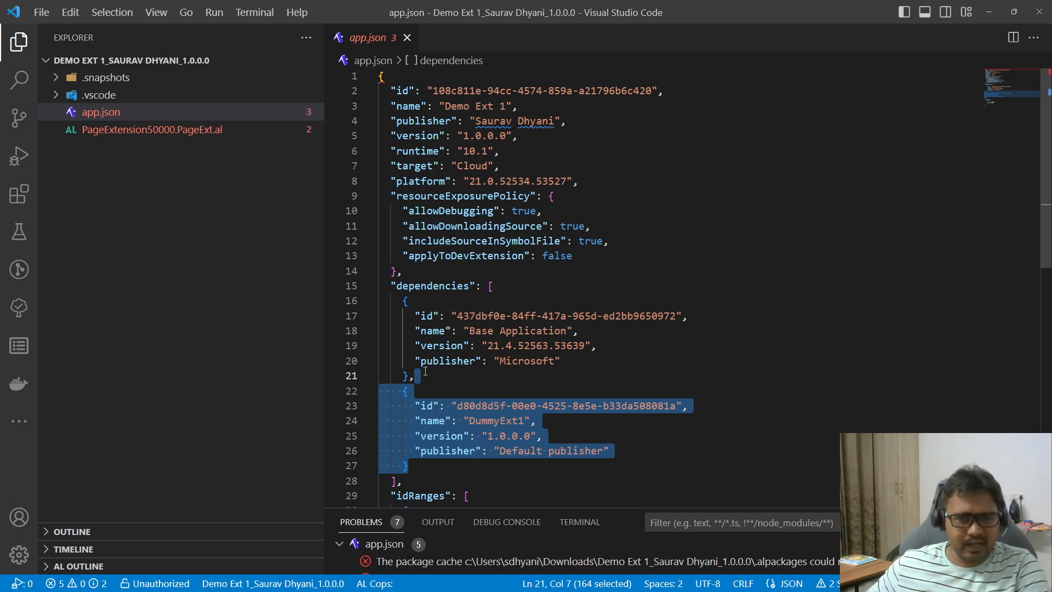
scroll(688, 235, down, 5)
scroll(630, 219, up, 5)
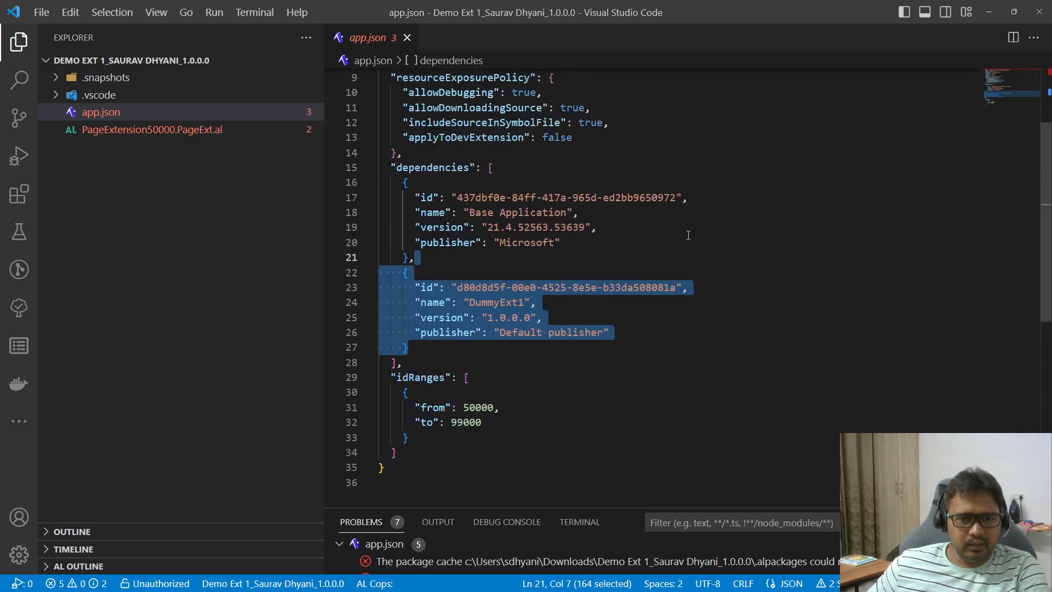
- Try to download the AL symbols for the Demo Ext 1 project
click(574, 204)
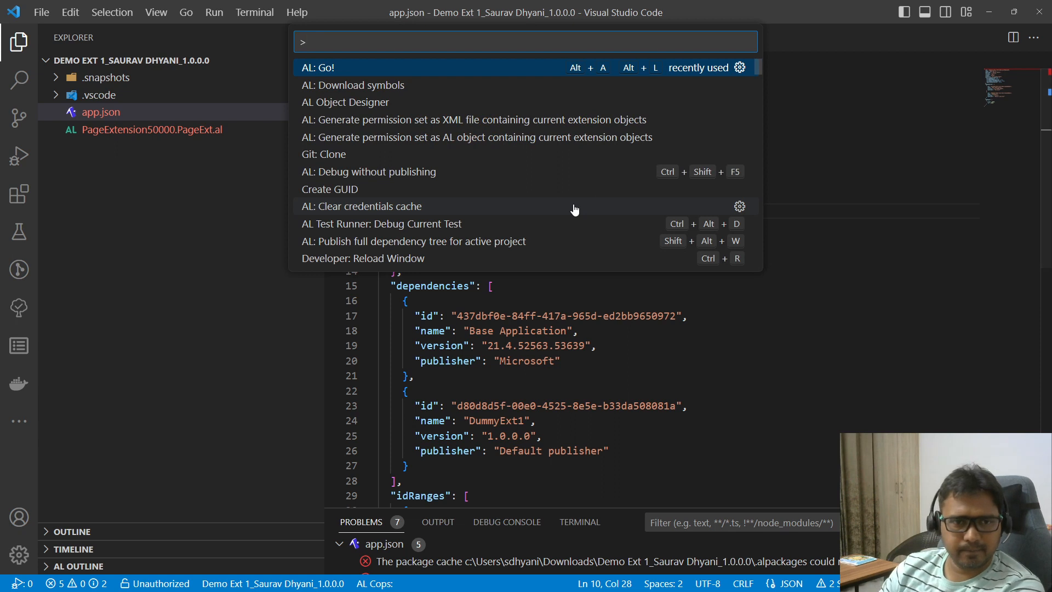
key(Down)
key(Return)
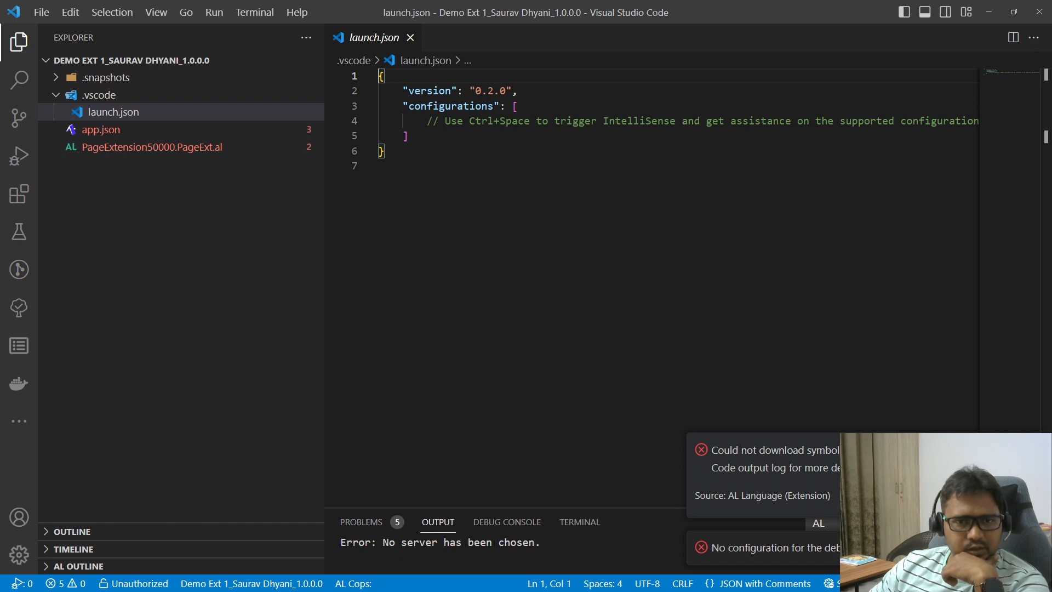
- Add the AL: Publish to Microsoft cloud sandbox configuration to launch.json and save the file
click(535, 122)
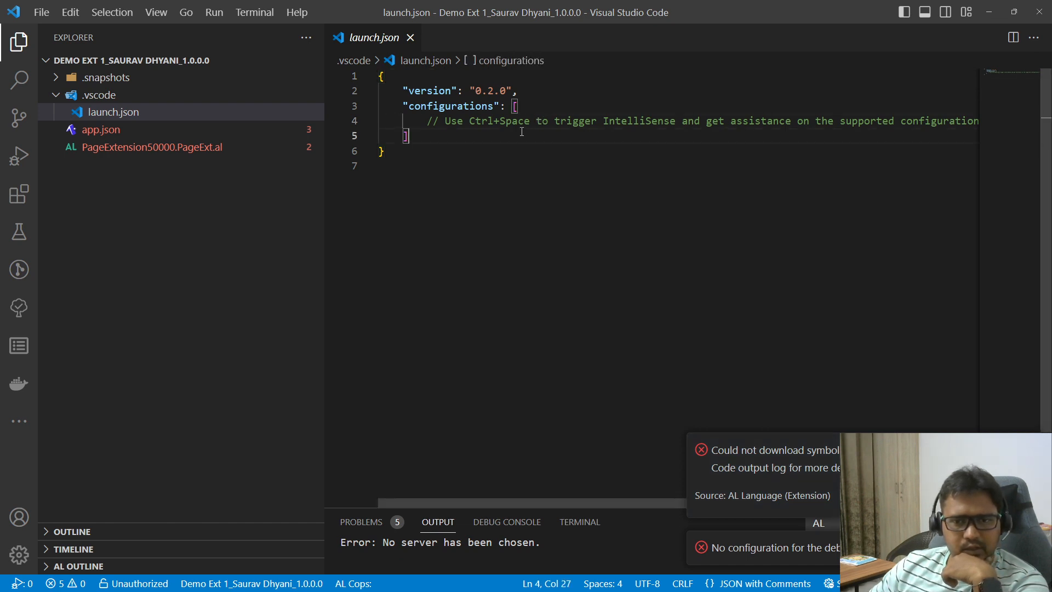
click(521, 131)
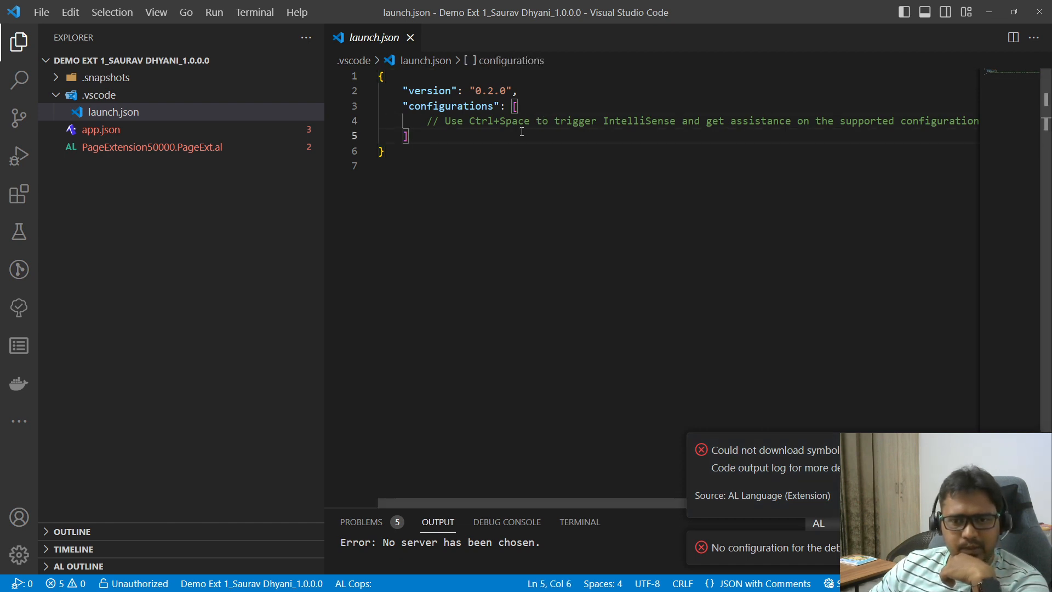
click(586, 106)
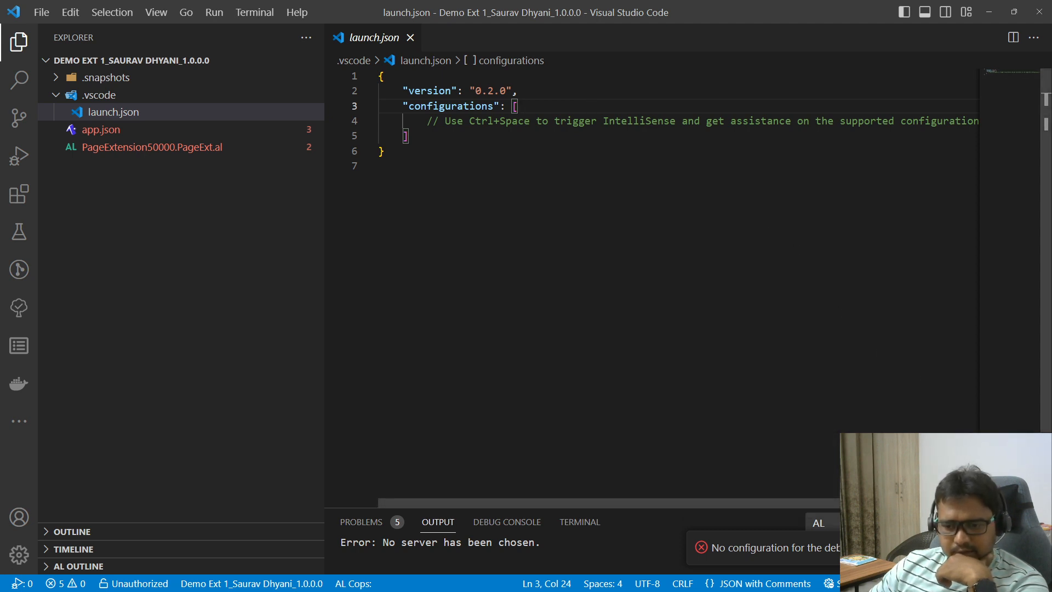
key(Return)
key(ctrl+space)
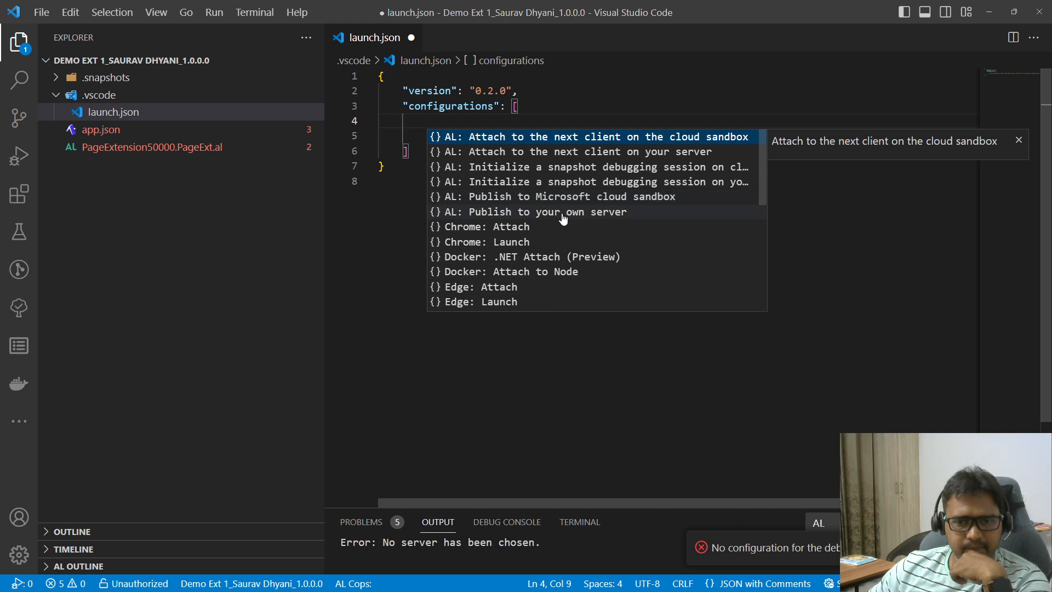
click(570, 198)
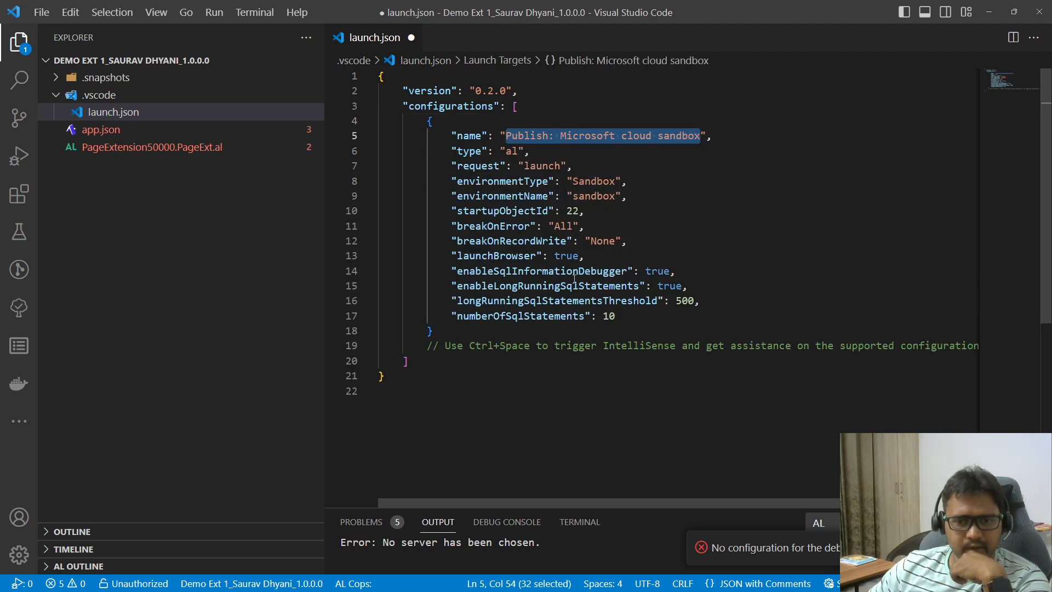
click(470, 362)
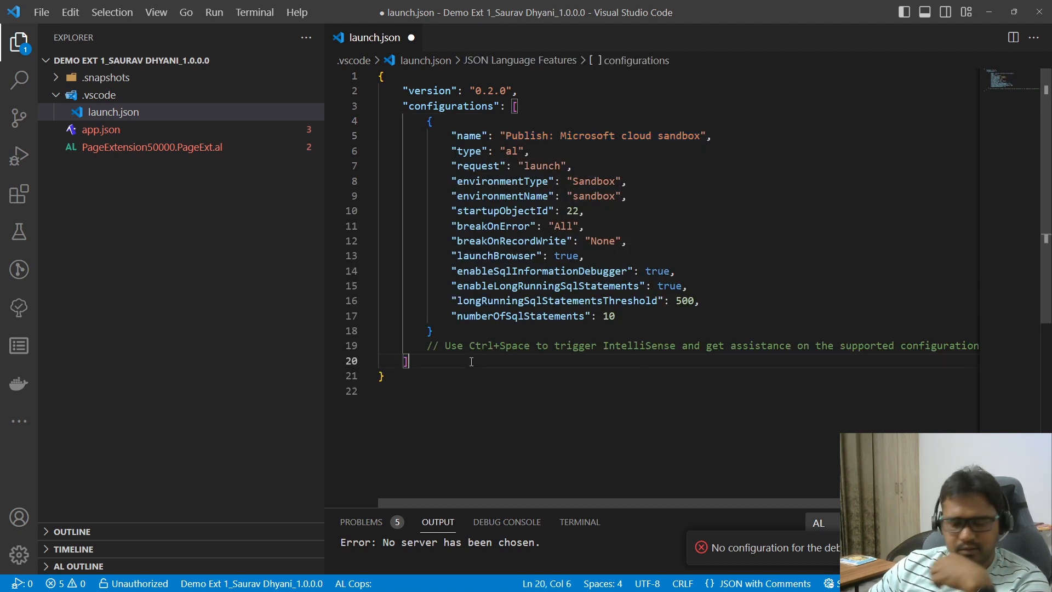
key(ctrl+s)
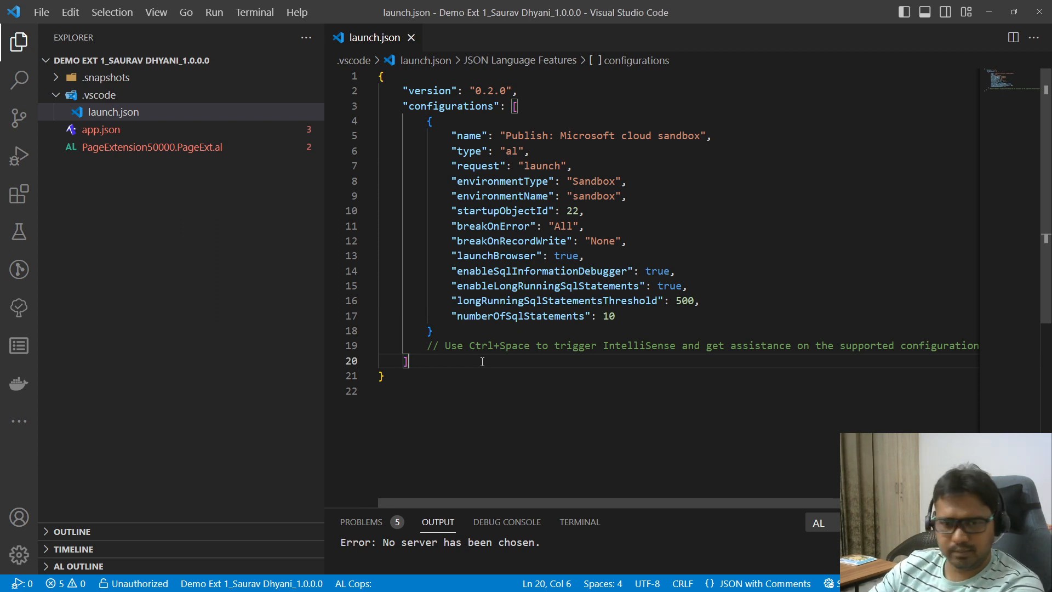
- Download the symbols from the cloud sandbox and compare the DummyExt1 dependency in app.json with the .alpackages folder contents
key(ctrl+shift+p)
key(Return)
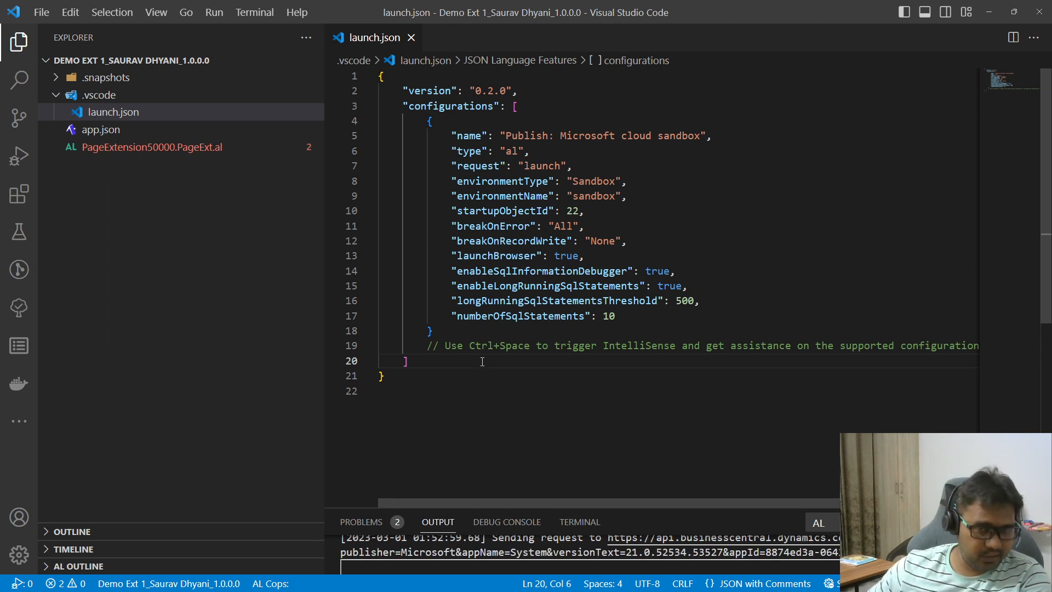
click(103, 130)
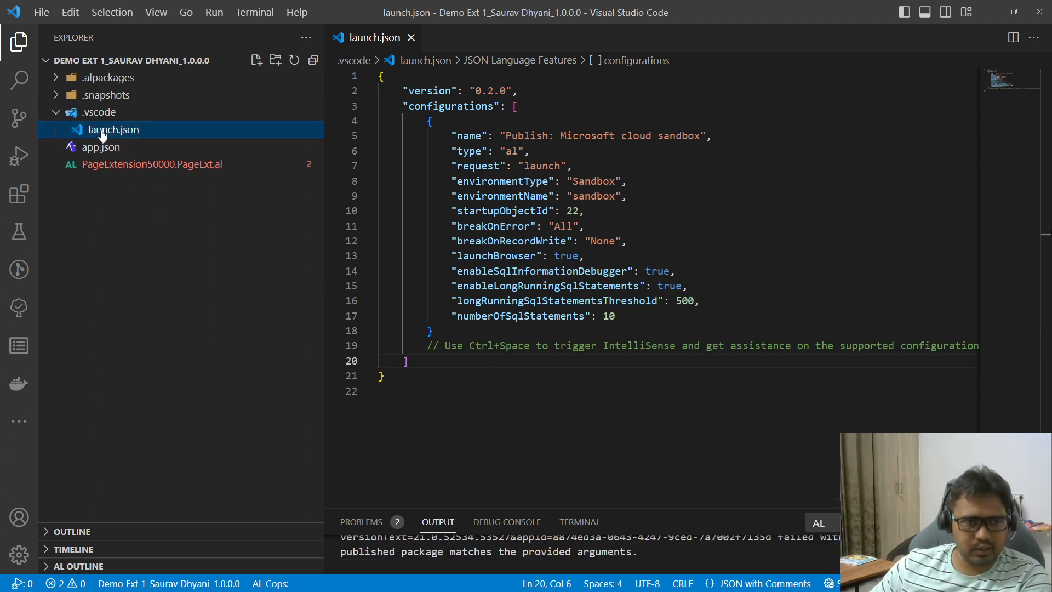
click(105, 154)
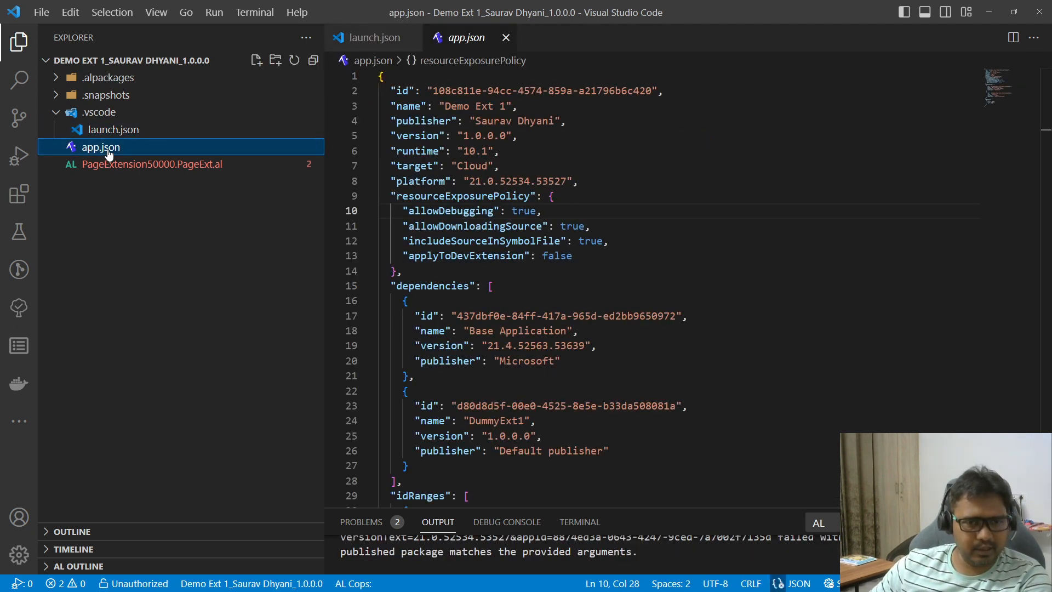
double_click(482, 421)
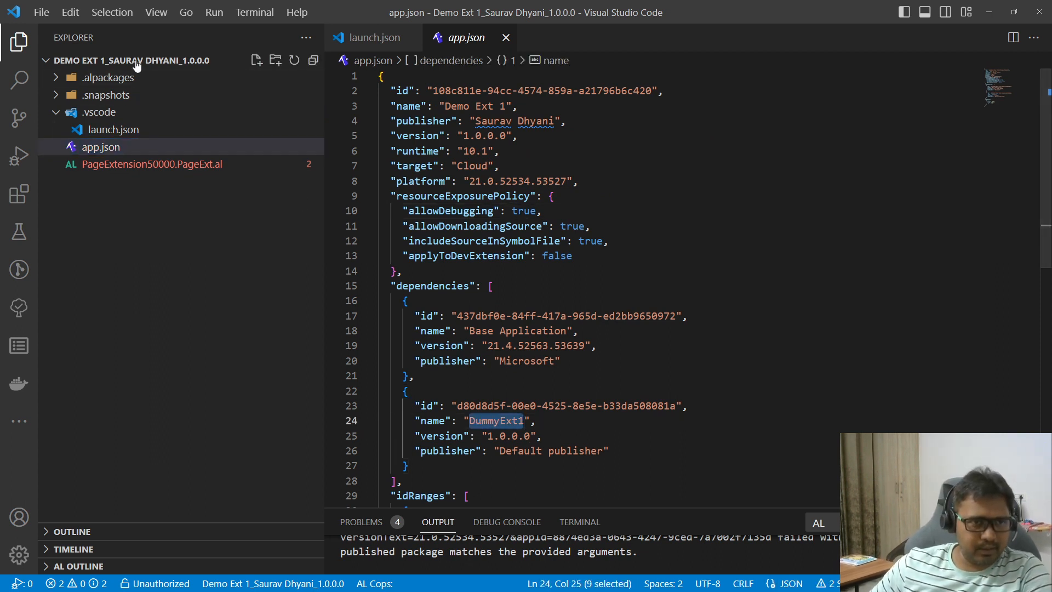
click(115, 81)
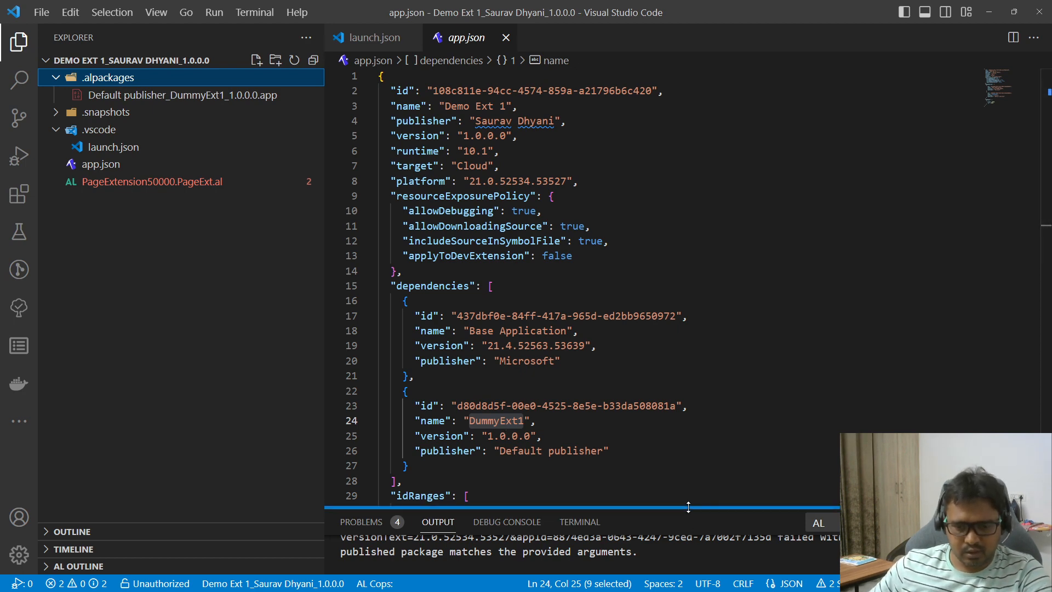
- Enlarge the output log, retry the symbol download, and highlight the DummyExt1 package request in the log
drag(689, 508, 689, 338)
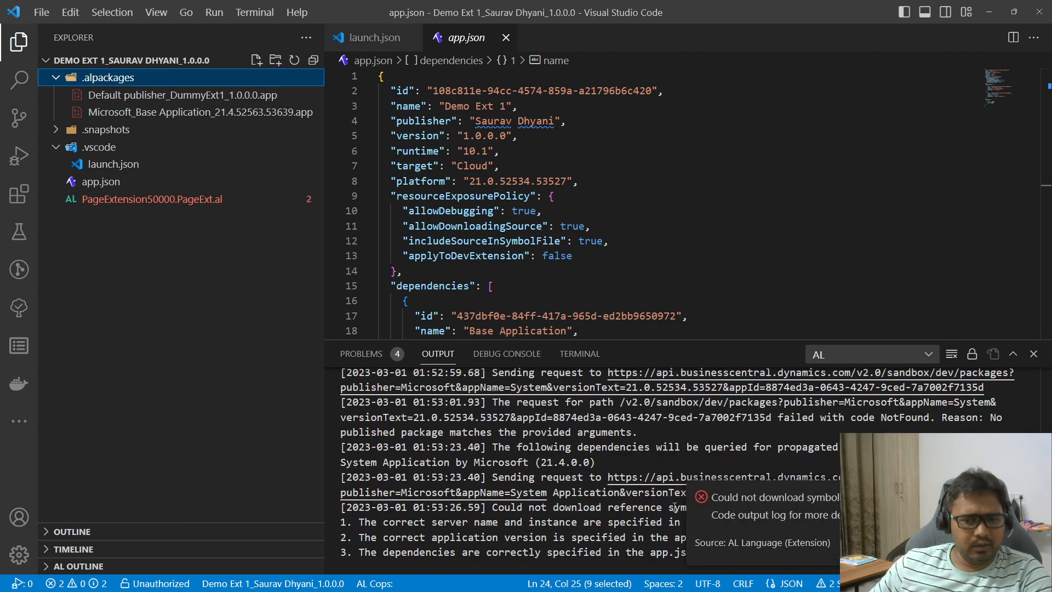
click(1003, 542)
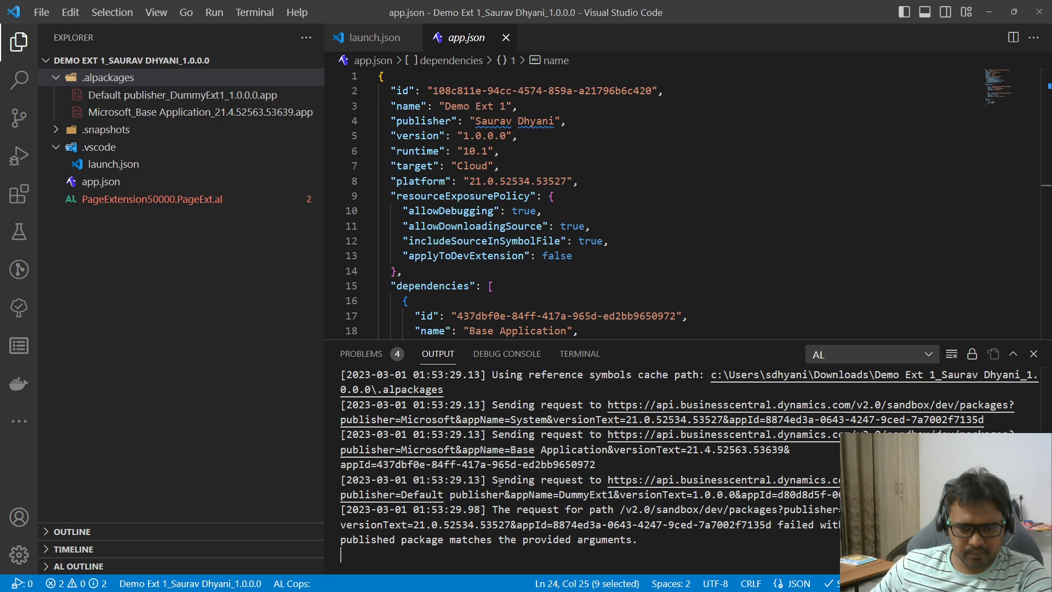
drag(500, 482, 755, 544)
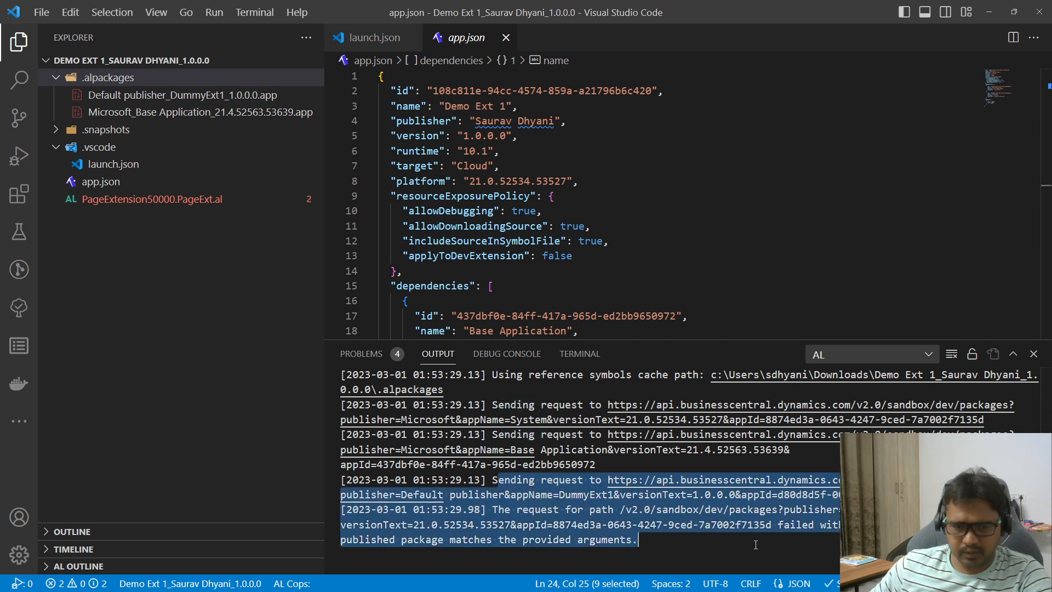
click(756, 544)
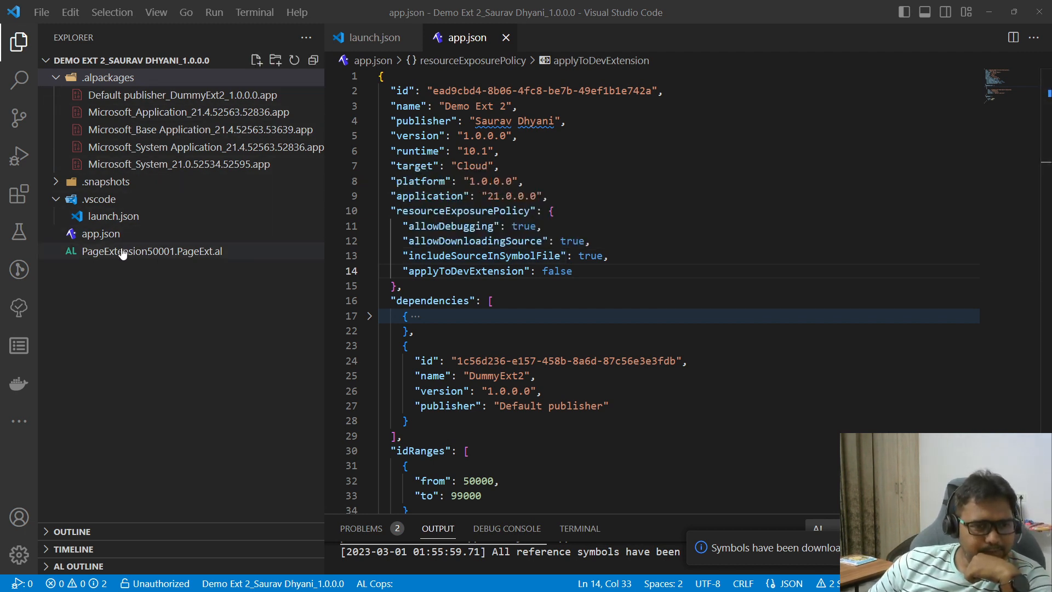
- Build the extension packages of the Demo Ext 2 and Demo Ext 1 projects
click(675, 256)
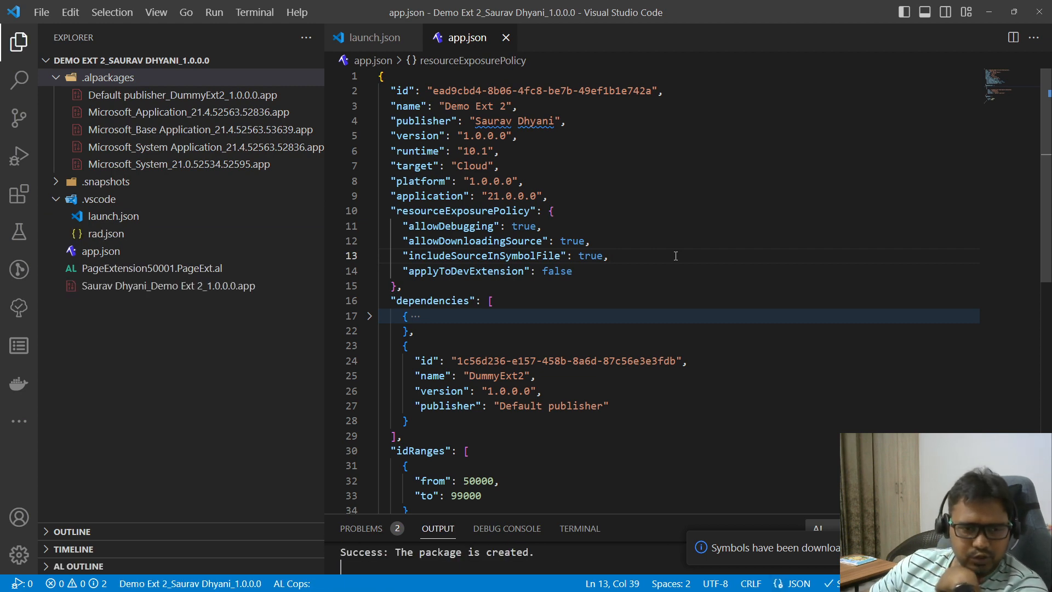
double_click(536, 16)
click(403, 30)
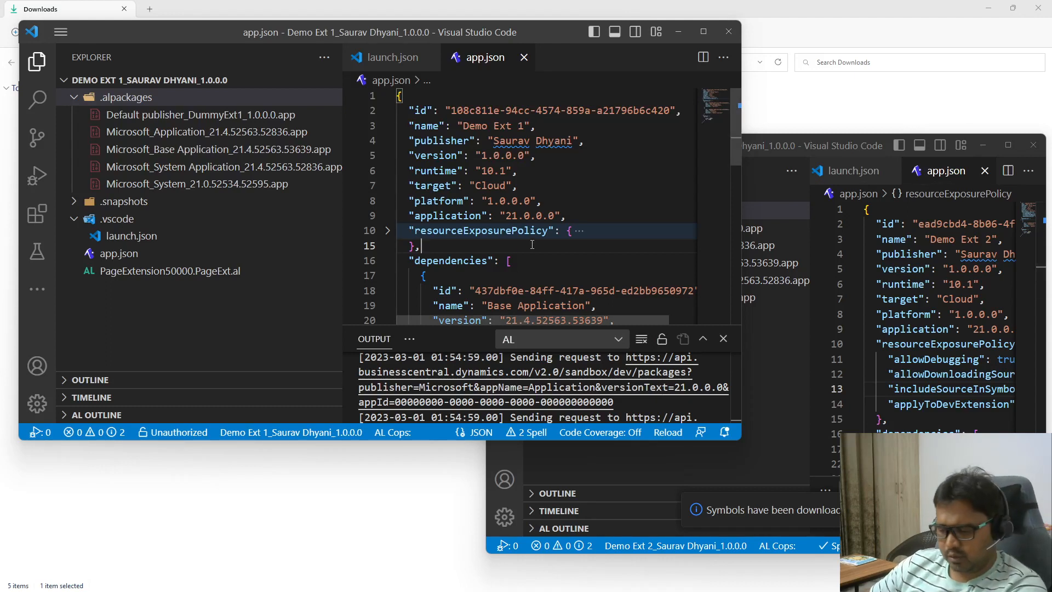
key(ctrl+shift+b)
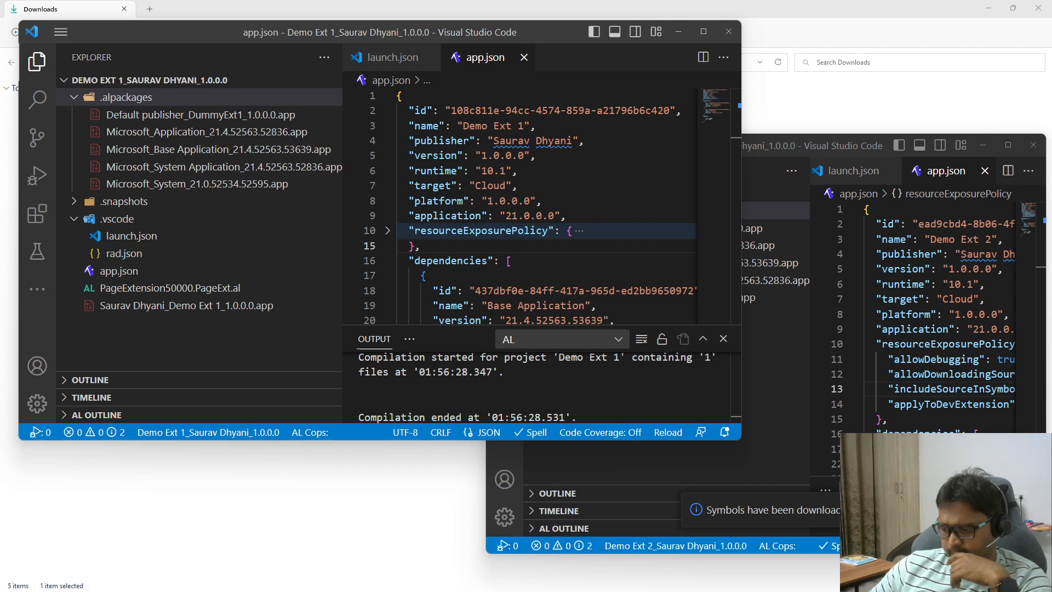
- Switch to the Business Central Production environment in the browser, search for "extens", and open Extension Management
key(alt+Tab)
click(223, 6)
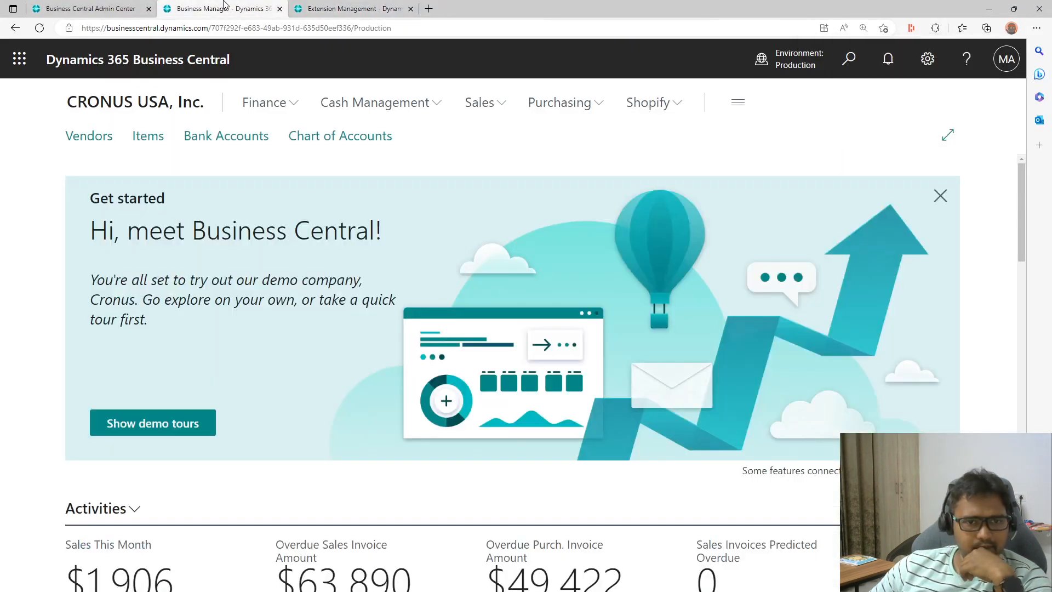
click(849, 64)
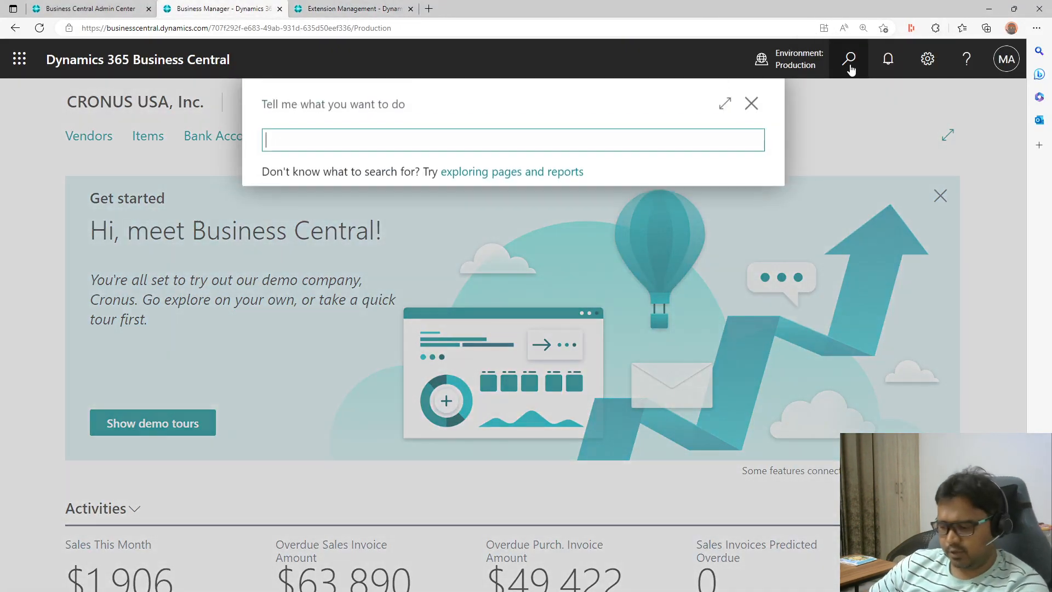
text(extens)
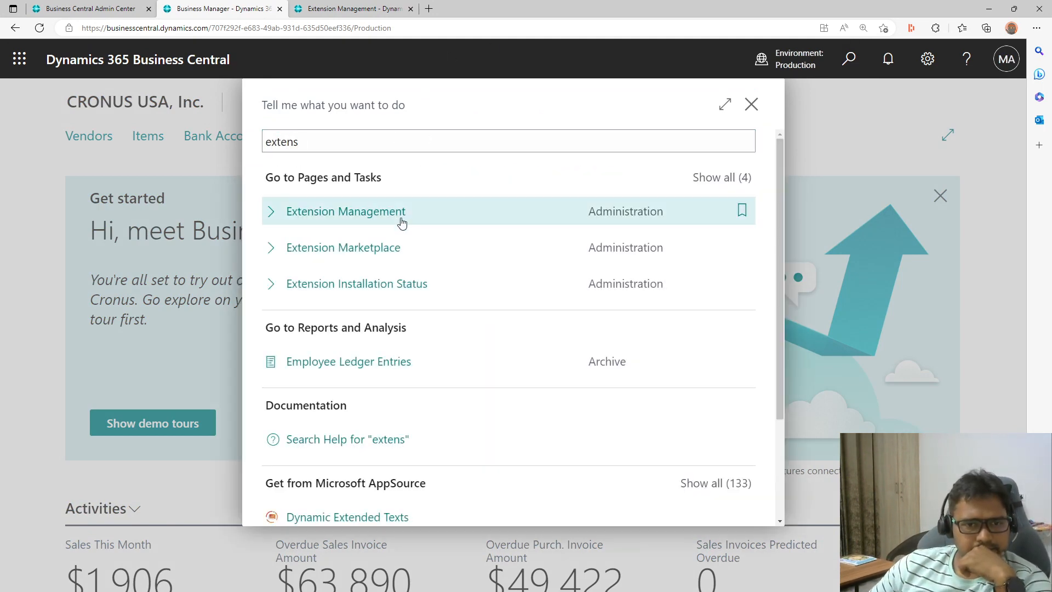
click(401, 221)
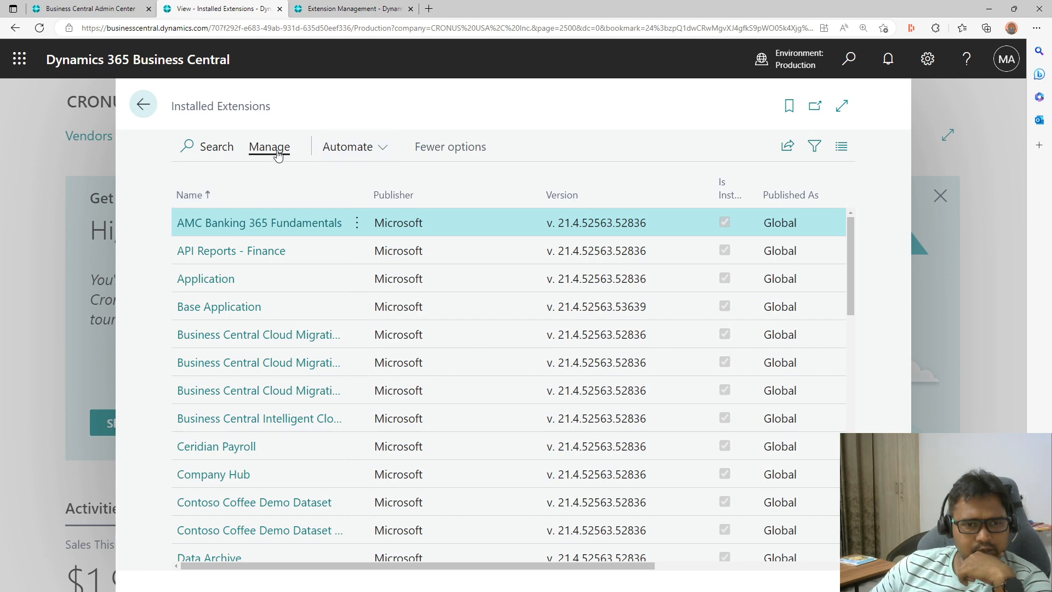
- Sort the Production environment's installed extensions by publisher and start an extension upload up to choosing the .app file
click(406, 207)
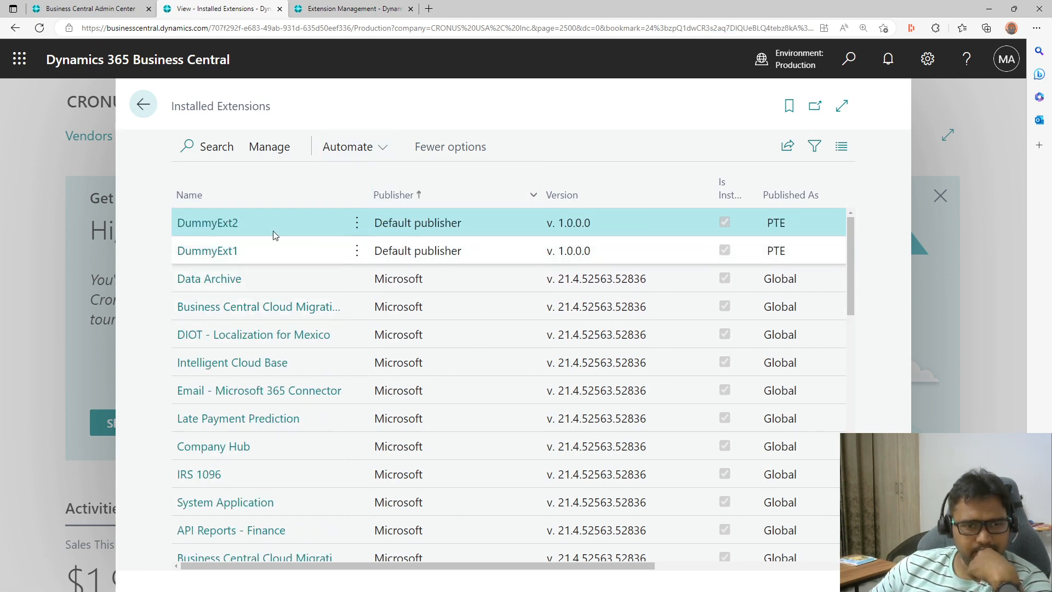
click(277, 149)
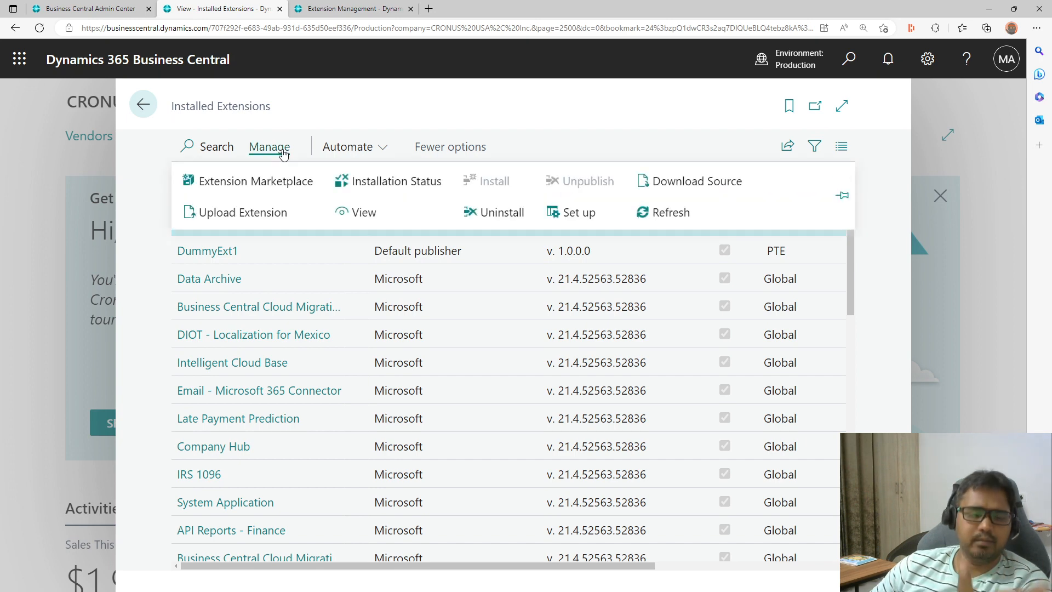
click(254, 212)
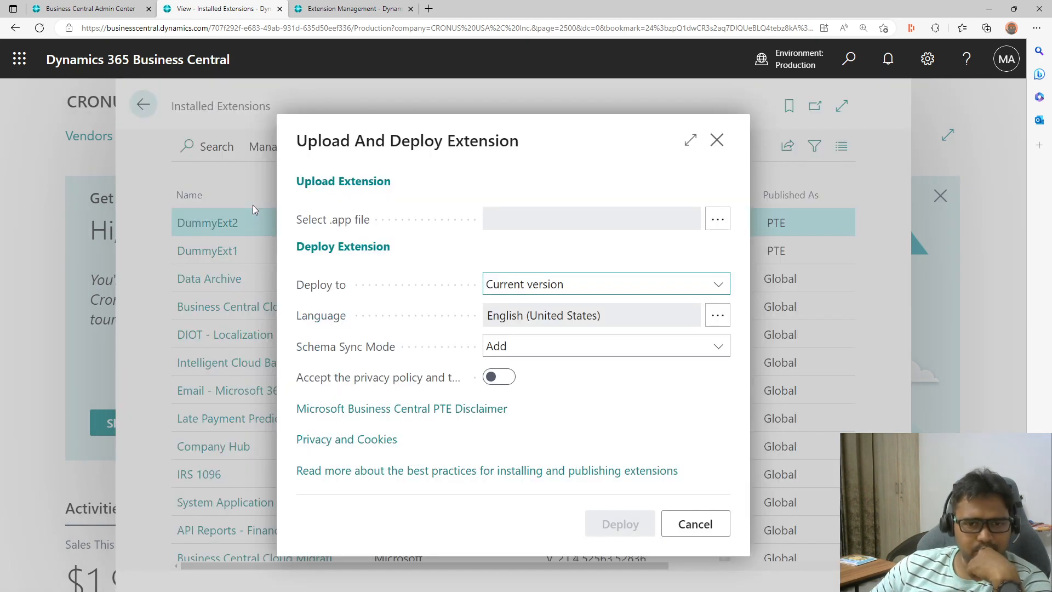
click(718, 219)
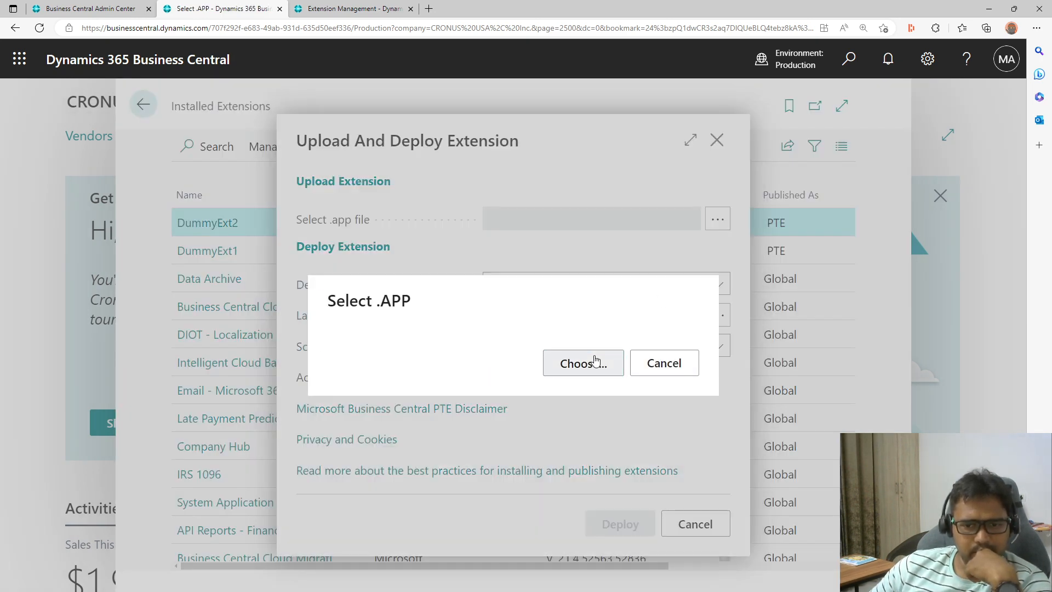
click(596, 362)
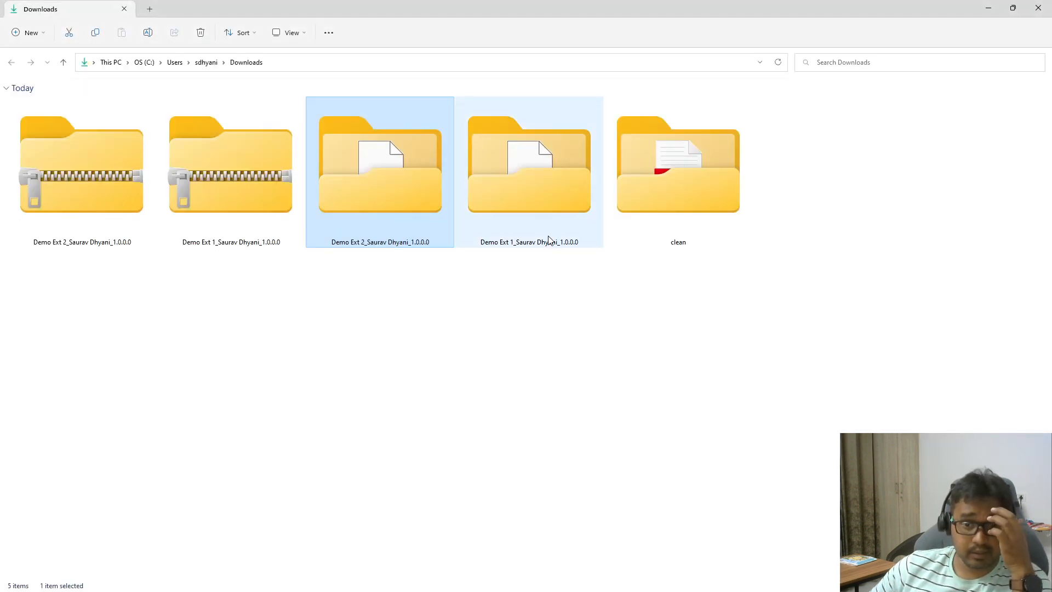
- Switch to File Explorer, open the extracted Demo Ext 1 folder in Downloads and copy its folder path
click(548, 236)
double_click(549, 239)
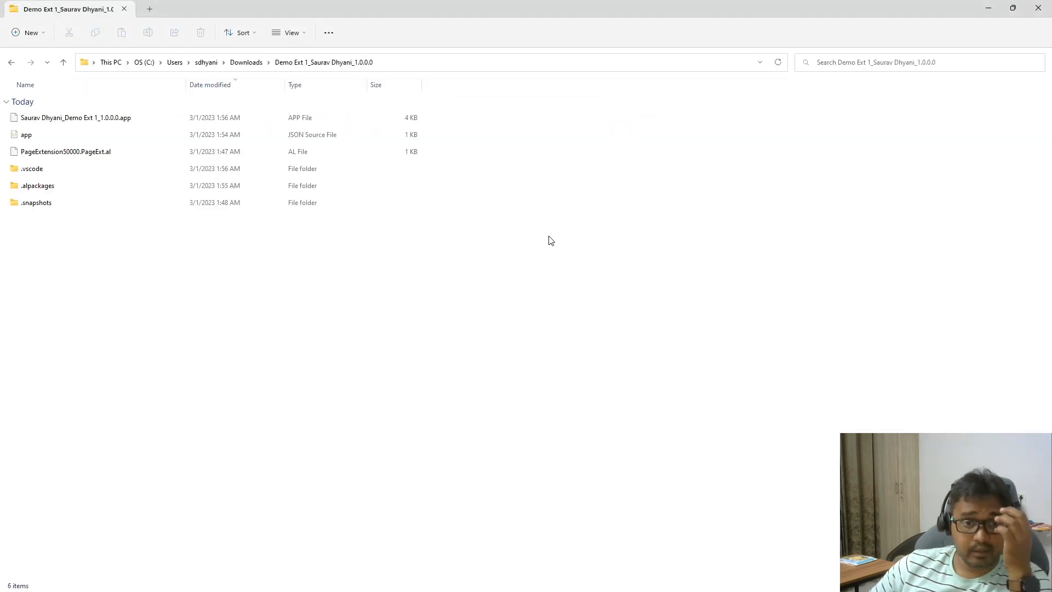
click(60, 119)
click(423, 61)
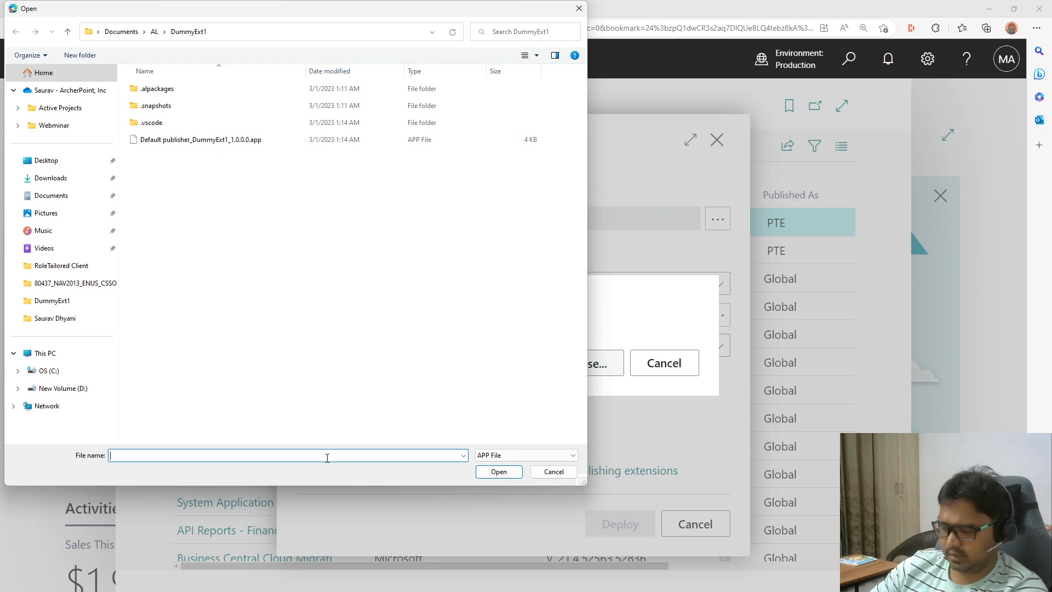
- Upload the Demo Ext 1 version 1.0.0.0 .app file from the copied path, accept the privacy policy and deploy it to the current version
key(ctrl+v)
key(Return)
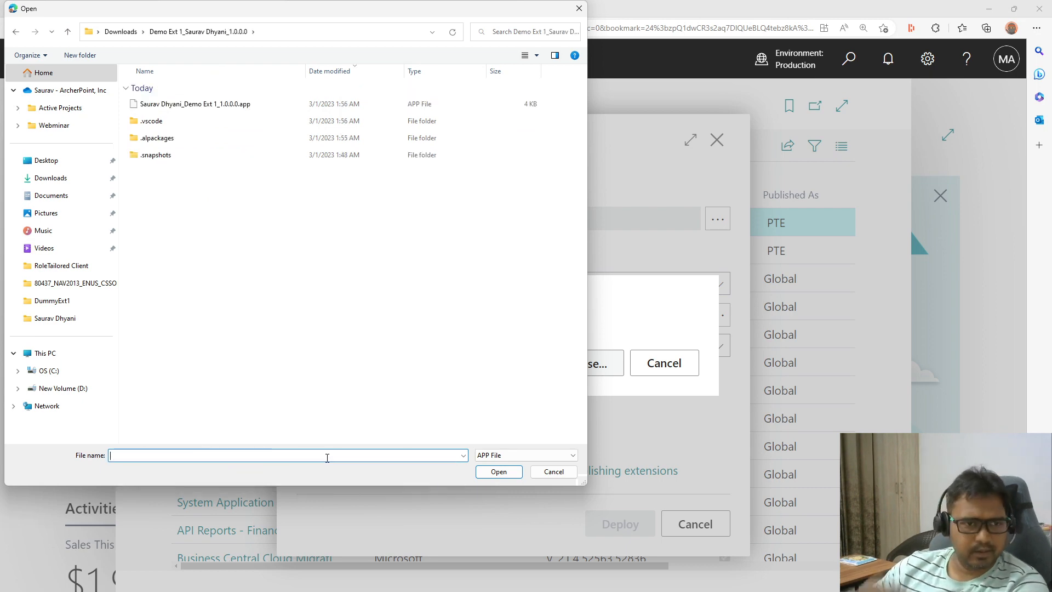
double_click(207, 103)
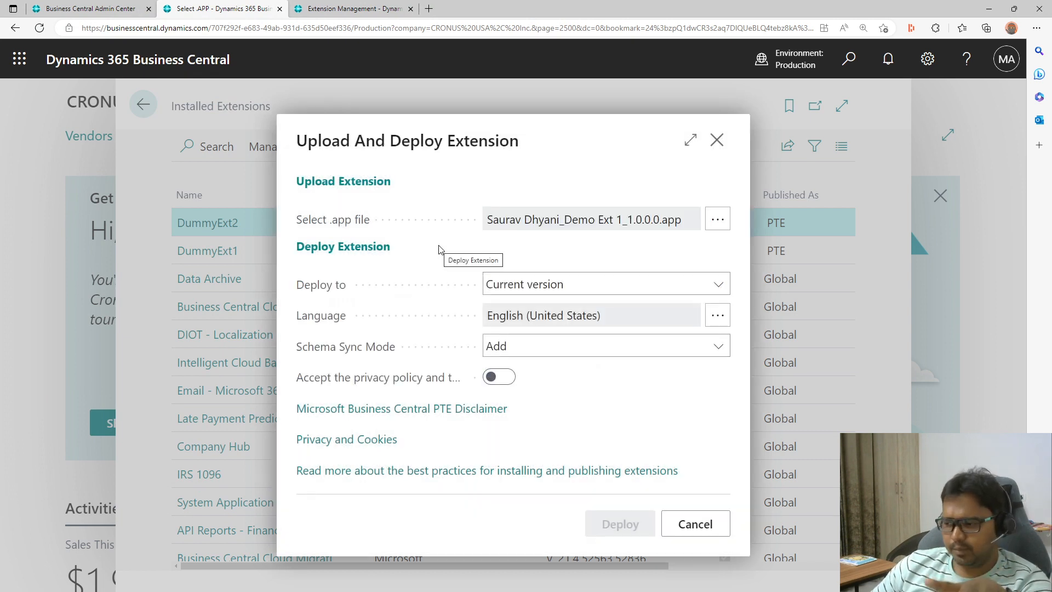
click(499, 377)
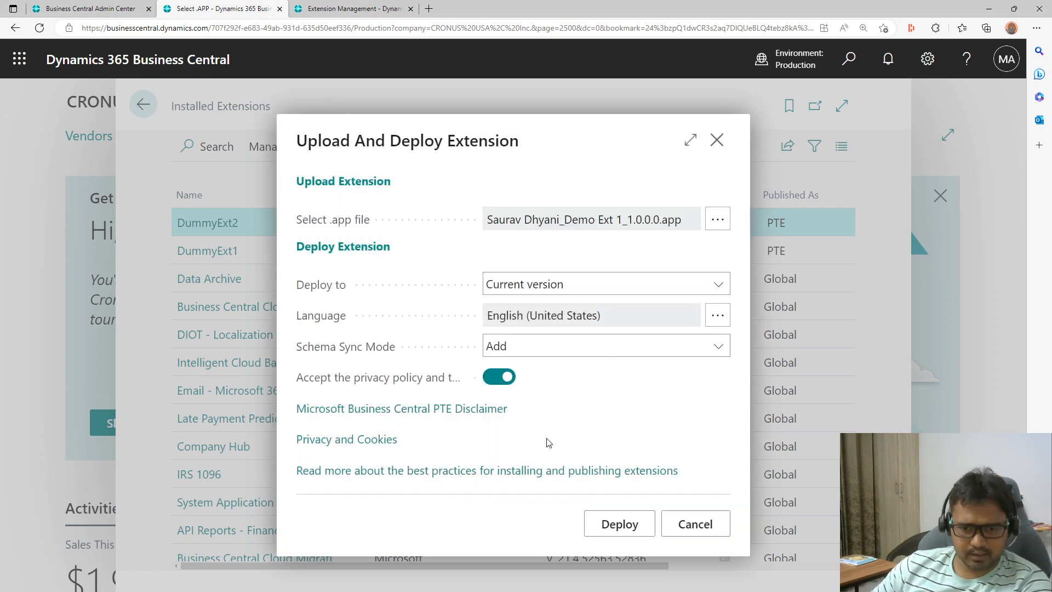
click(619, 525)
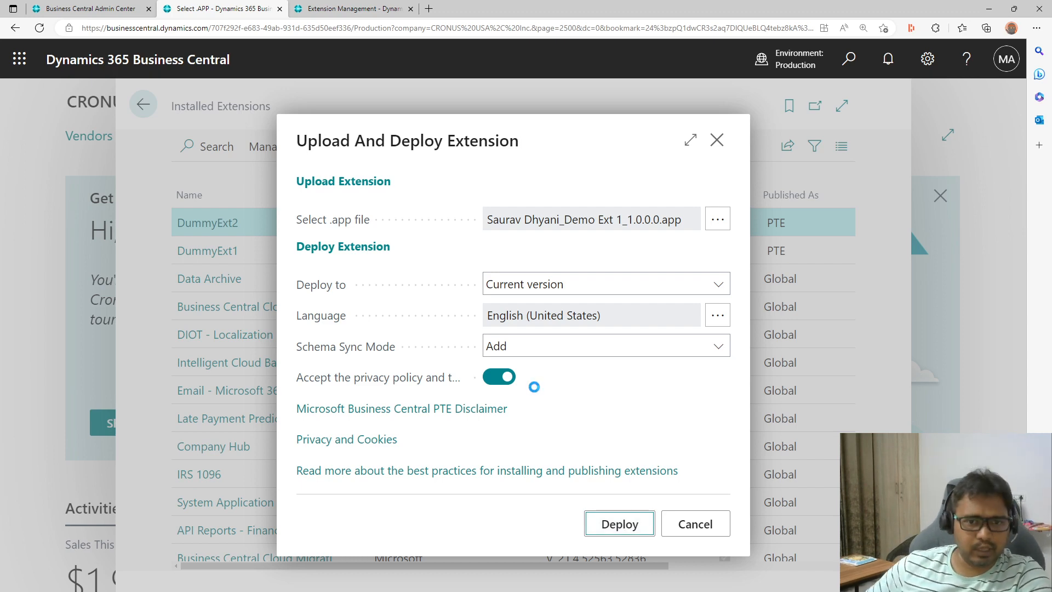
- Switch to the Sandbox extension list and sort it by Published As in descending order to compare publishing types
click(378, 8)
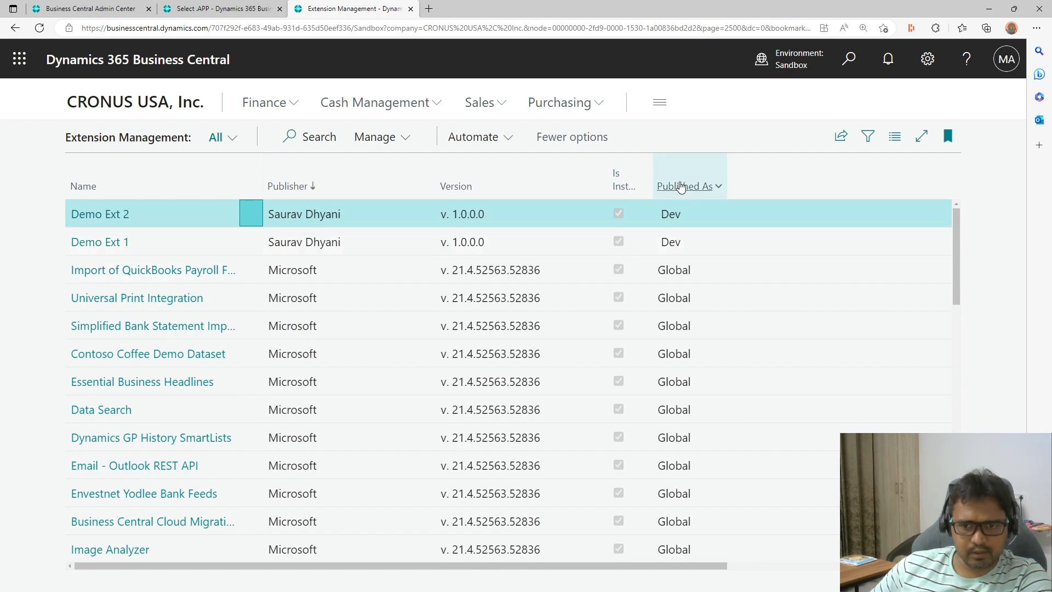
click(681, 187)
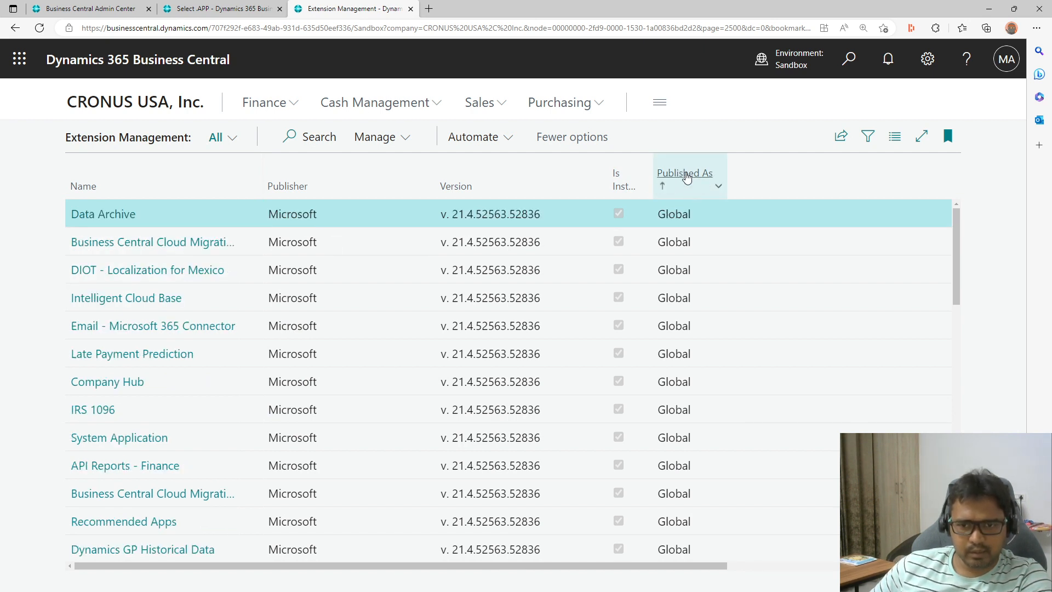
click(685, 174)
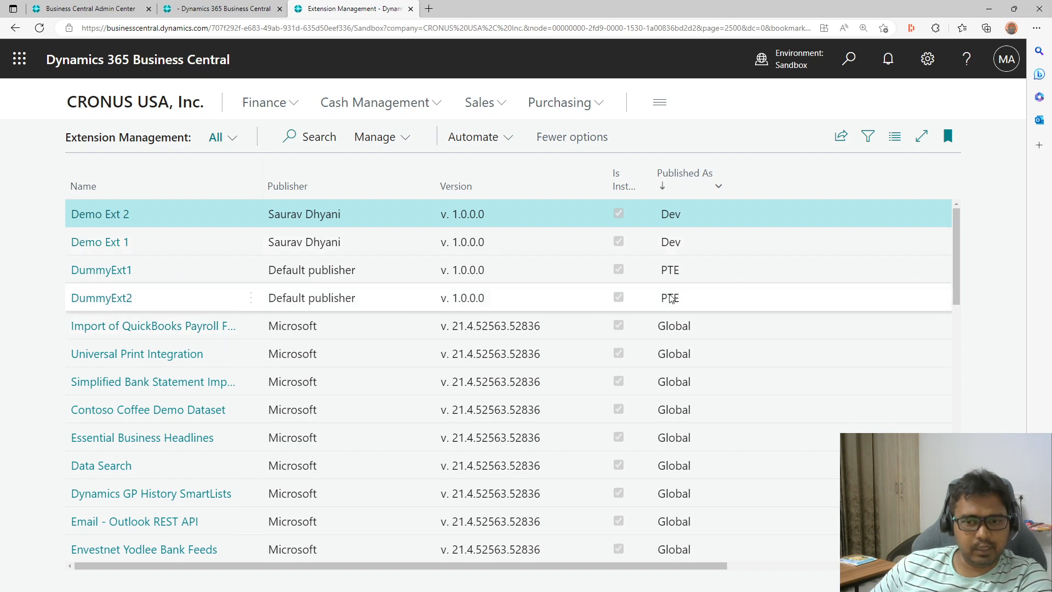
- Return to the Production extensions, dismiss the installation notice and re-sort by Published As descending to check how Demo Ext 1 is published
click(239, 7)
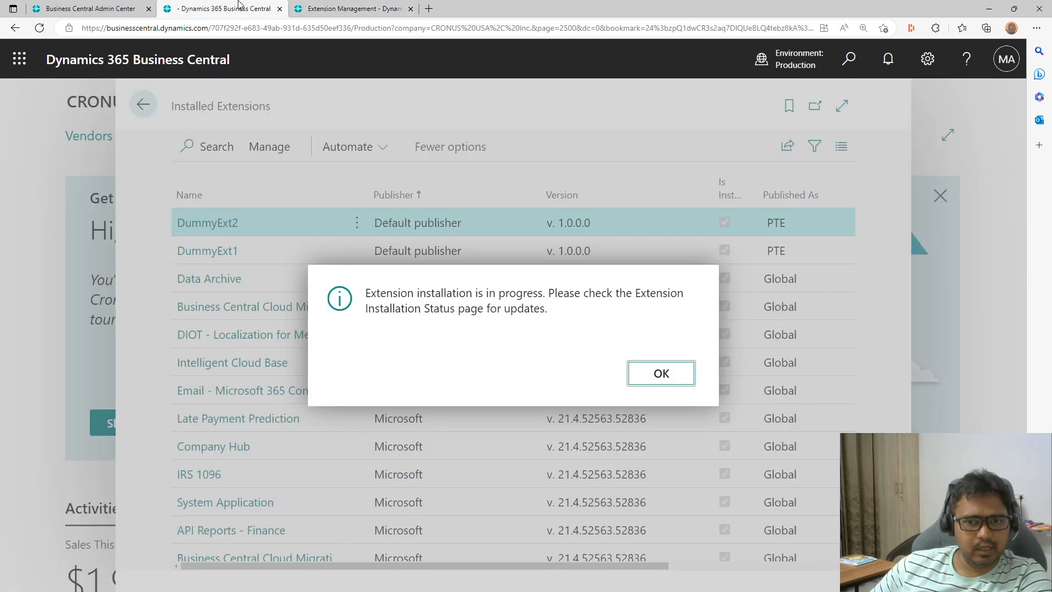
click(660, 373)
click(779, 203)
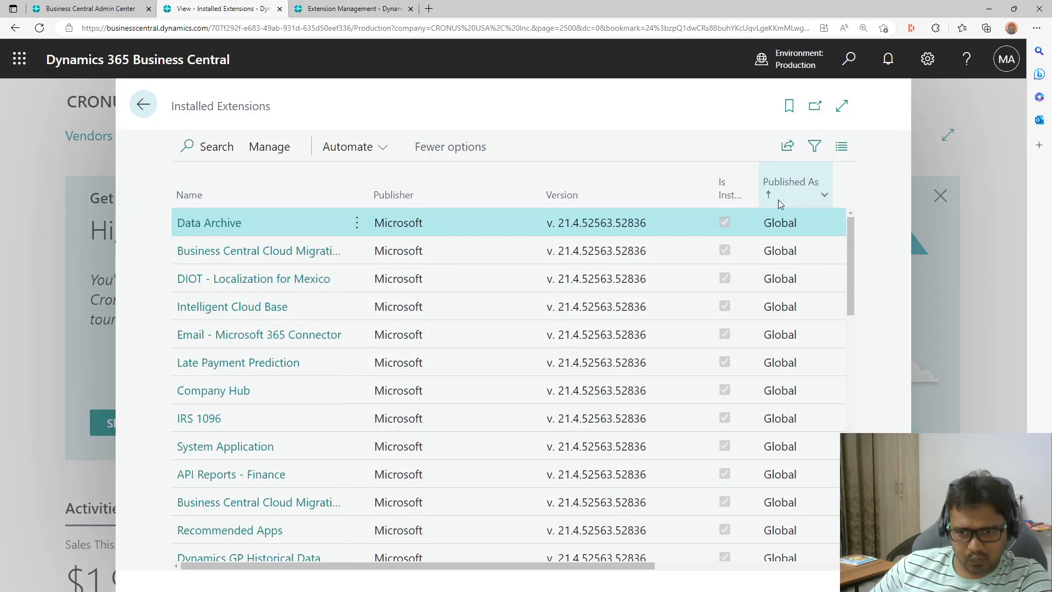
click(782, 189)
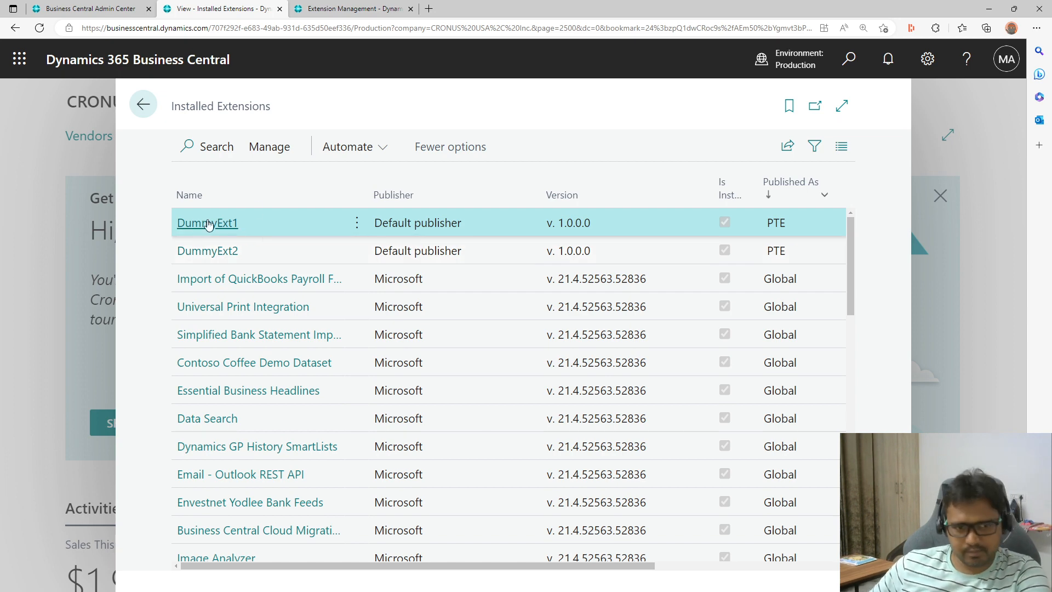
click(789, 183)
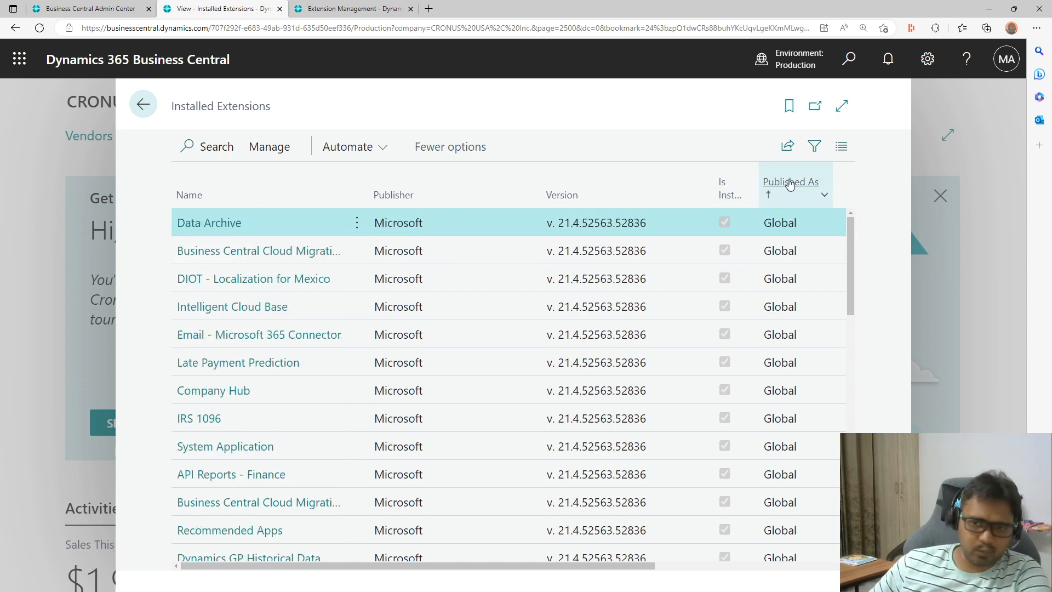
click(790, 182)
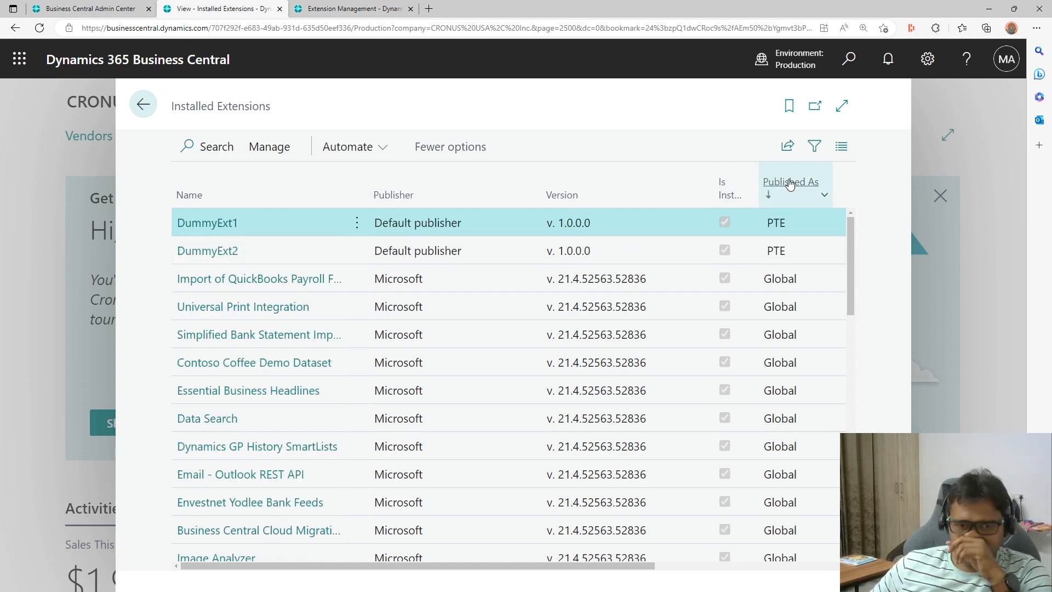
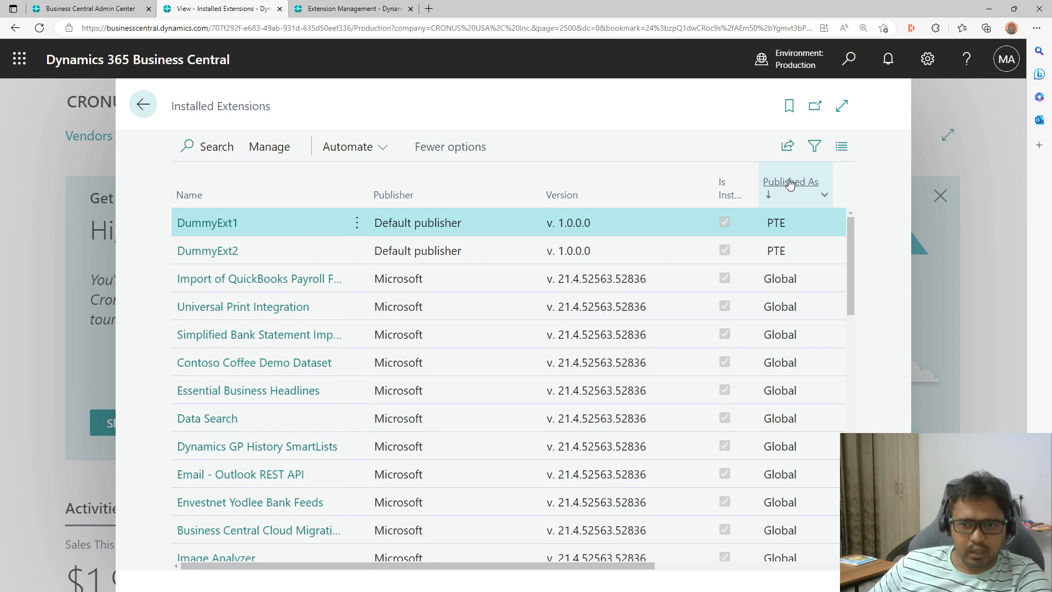
click(789, 182)
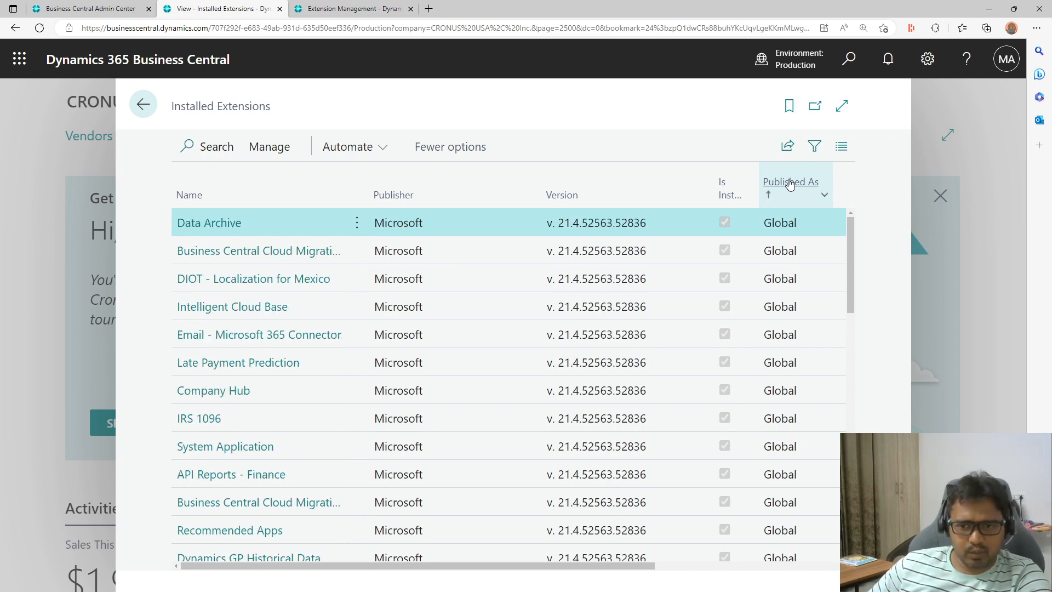
click(789, 183)
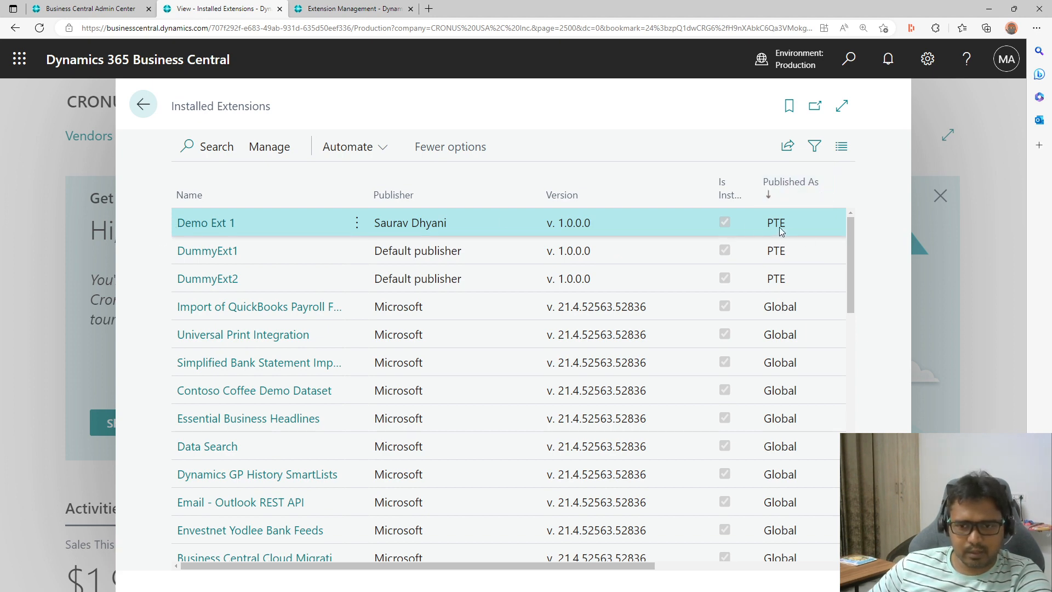
double_click(775, 222)
- Start another extension upload and select the Demo Ext 2 version 1.0.0.0 .app file from its Downloads folder
click(269, 146)
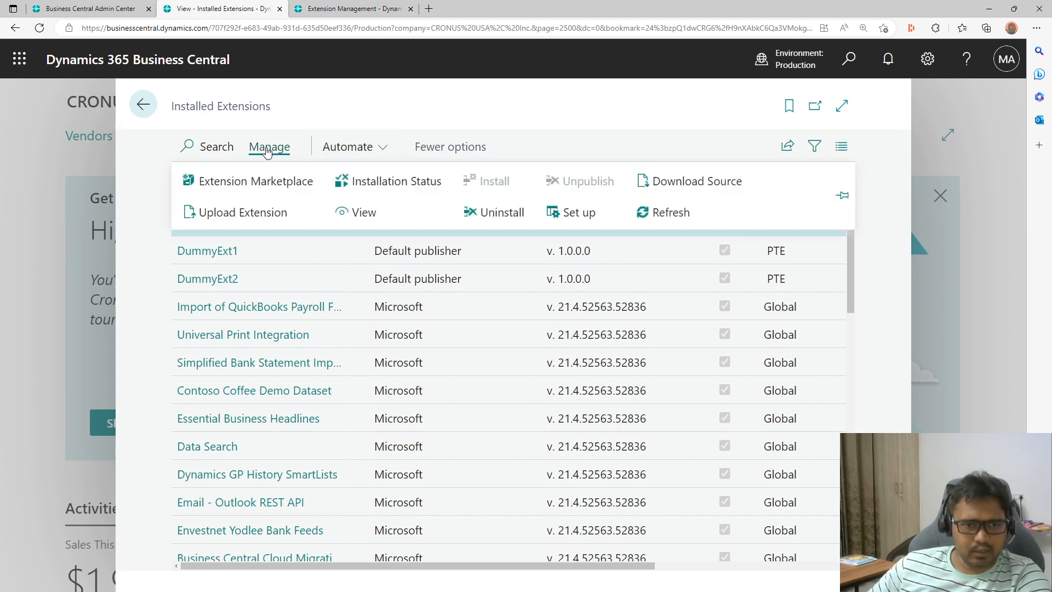
click(270, 209)
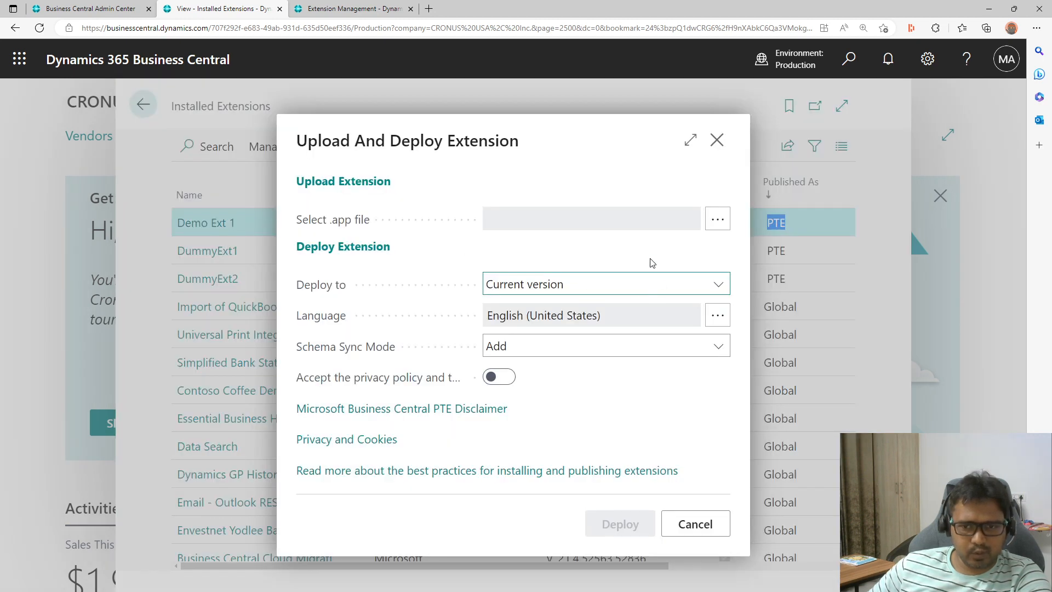
click(713, 219)
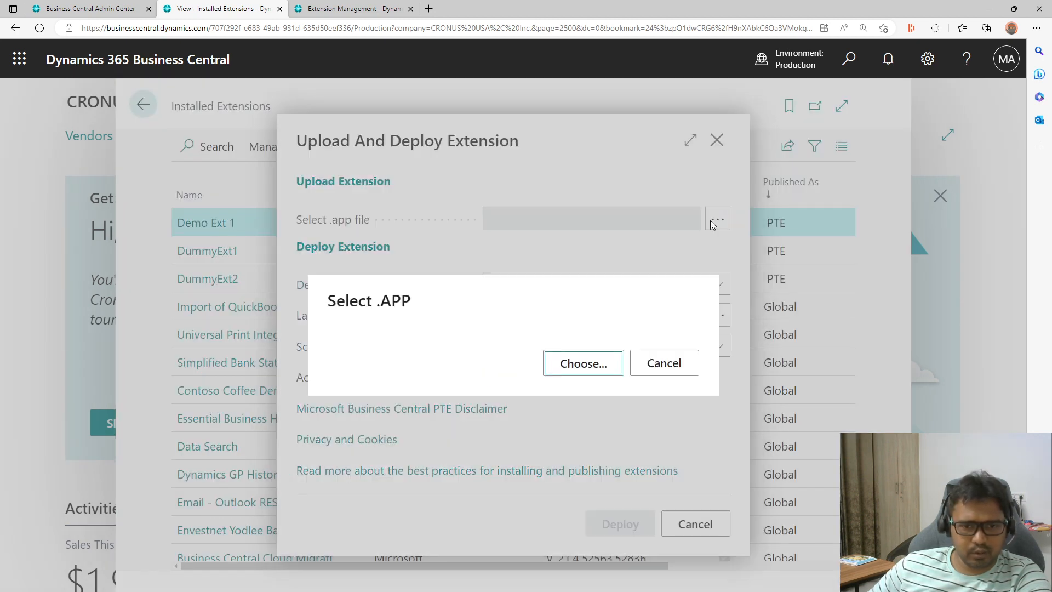
click(567, 369)
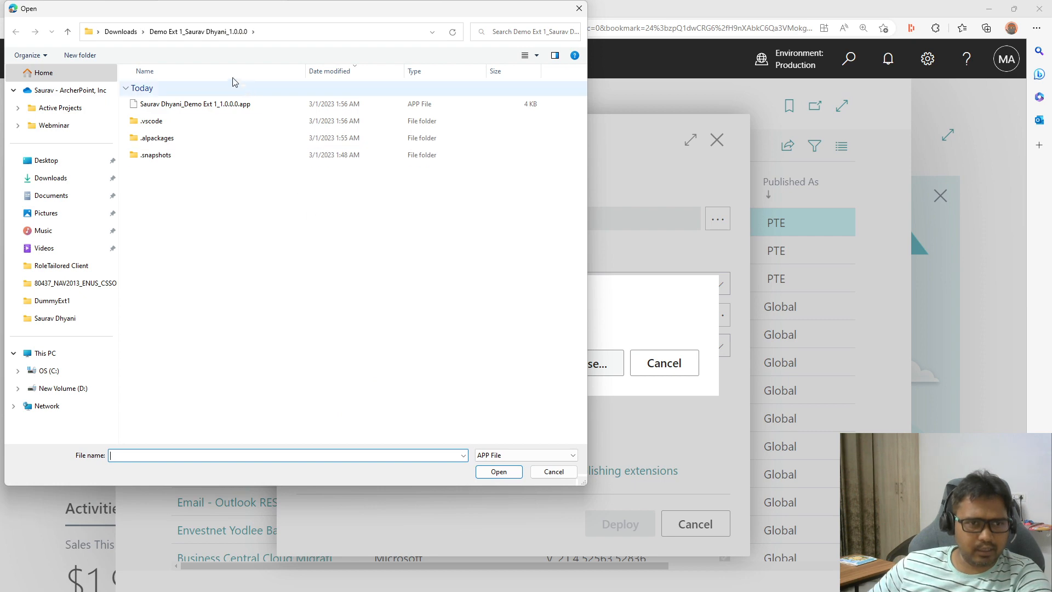
click(122, 34)
double_click(188, 126)
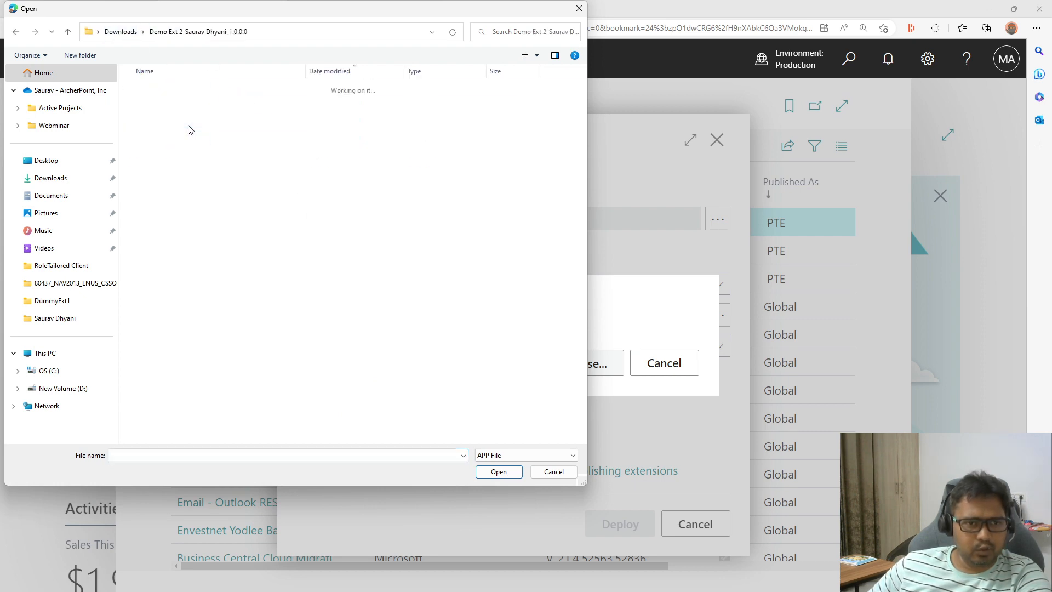
click(193, 108)
double_click(193, 104)
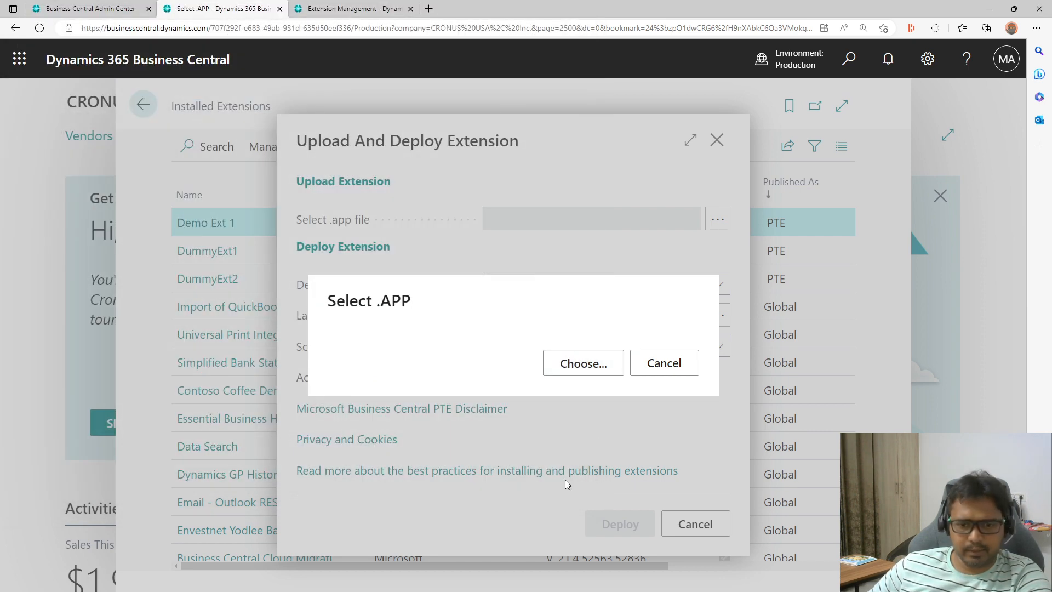
- Accept the privacy policy, deploy Demo Ext 2 to the current version and dismiss the installation notice
click(499, 377)
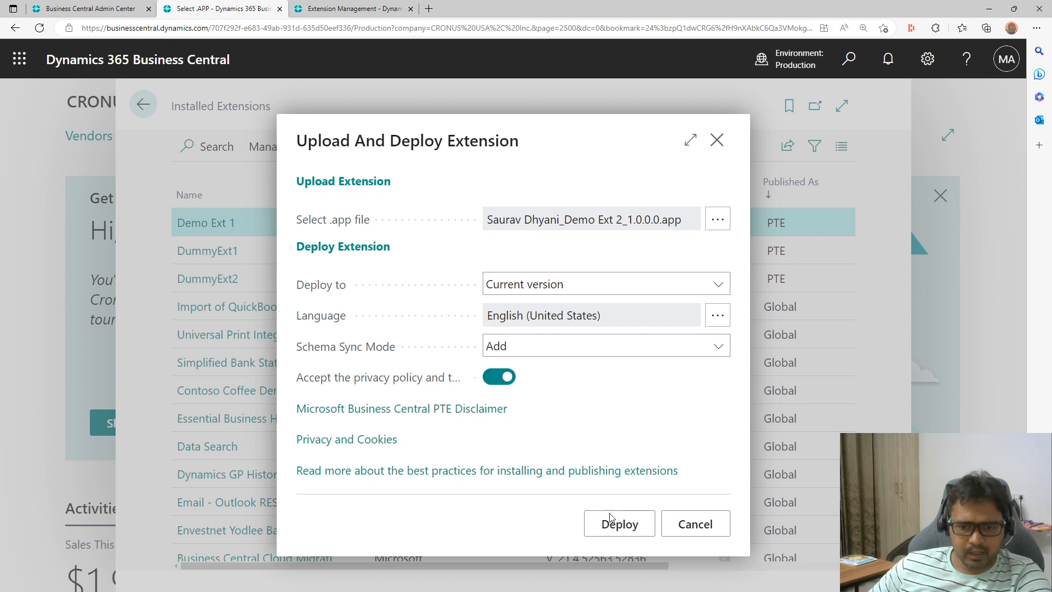
click(619, 524)
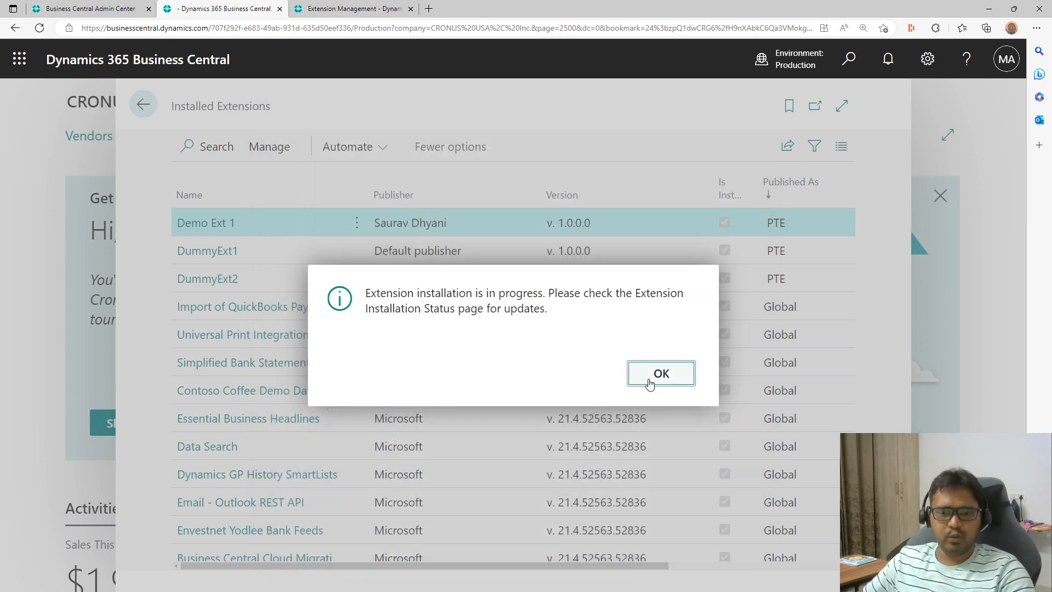
click(660, 373)
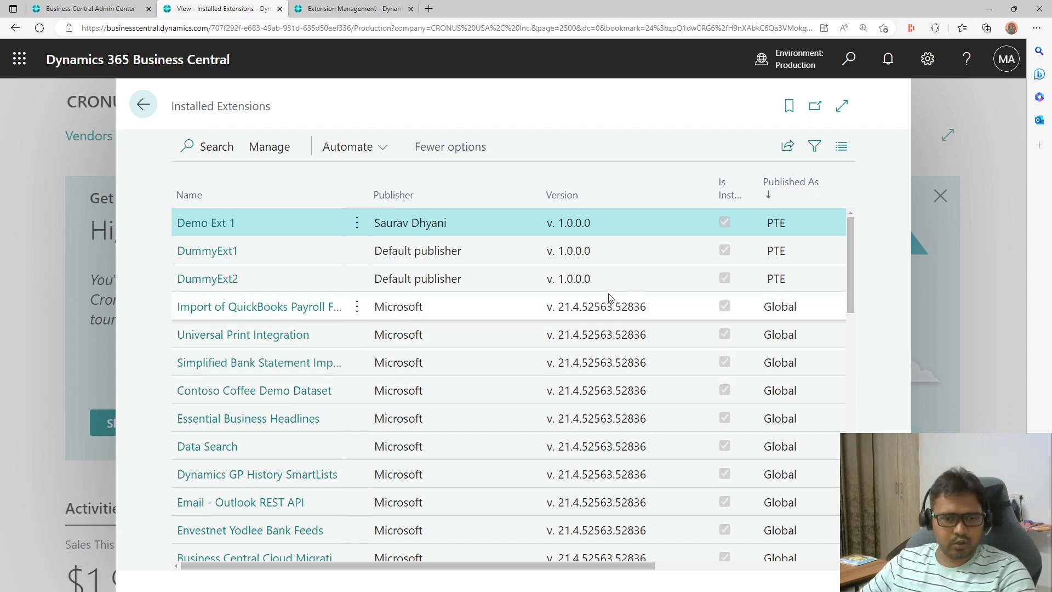
- Sort the installed extensions by name, by publisher and by Published As descending to look for Demo Ext 2
click(189, 195)
click(190, 196)
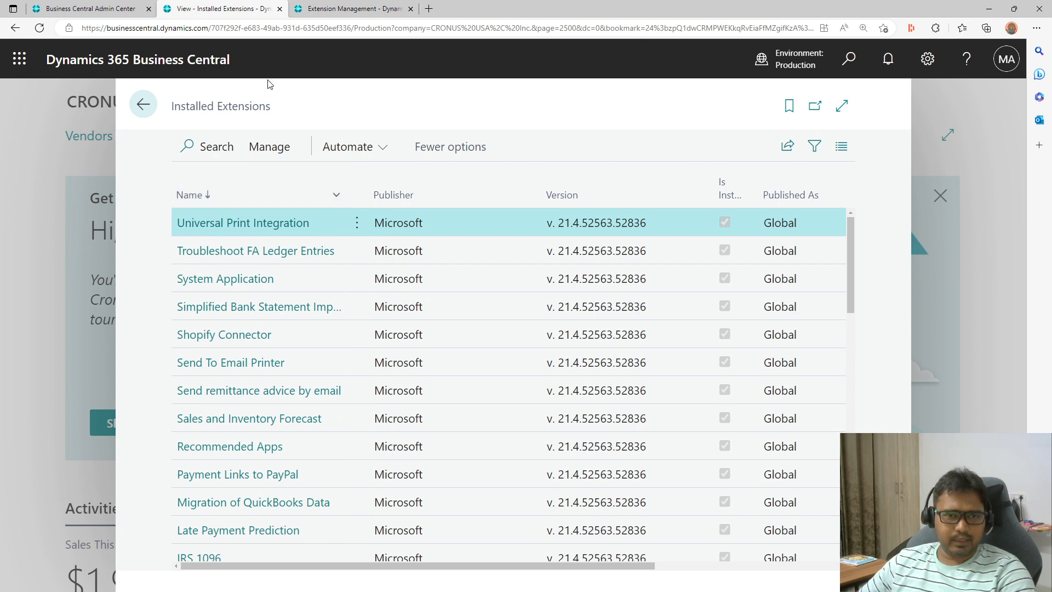
click(384, 195)
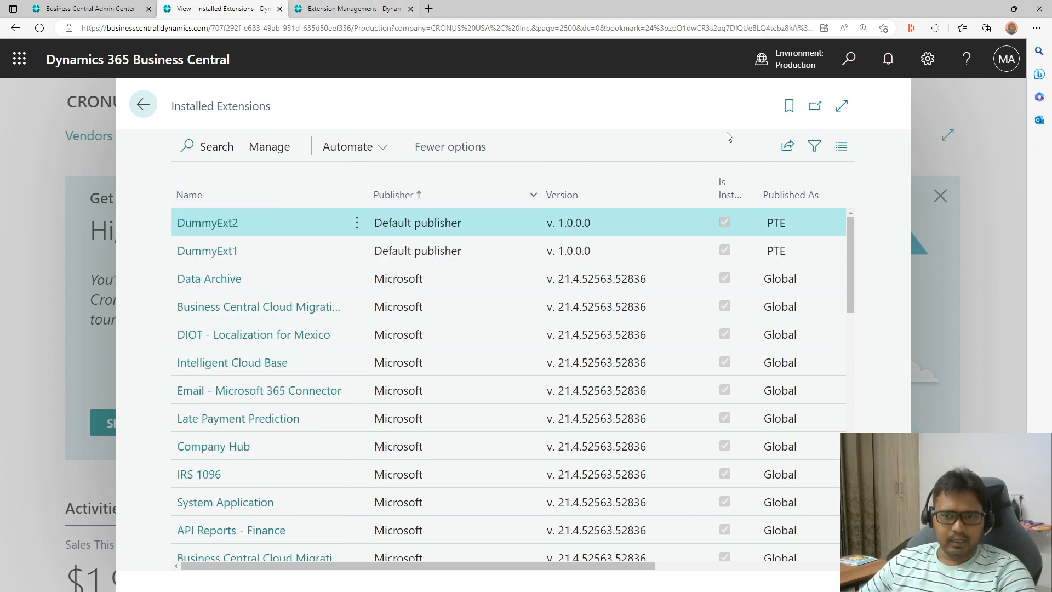
click(793, 198)
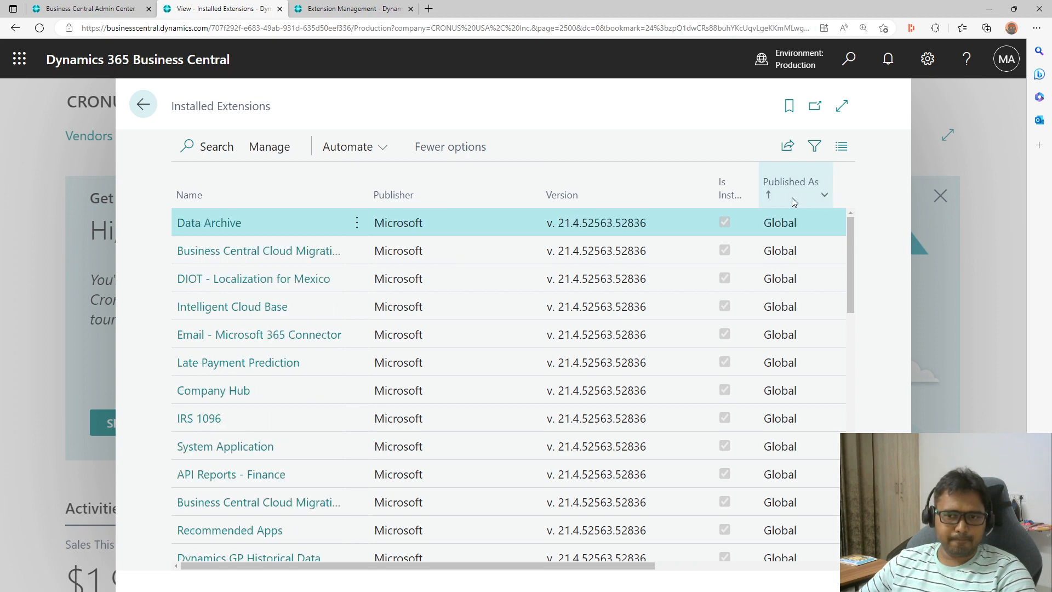
click(793, 184)
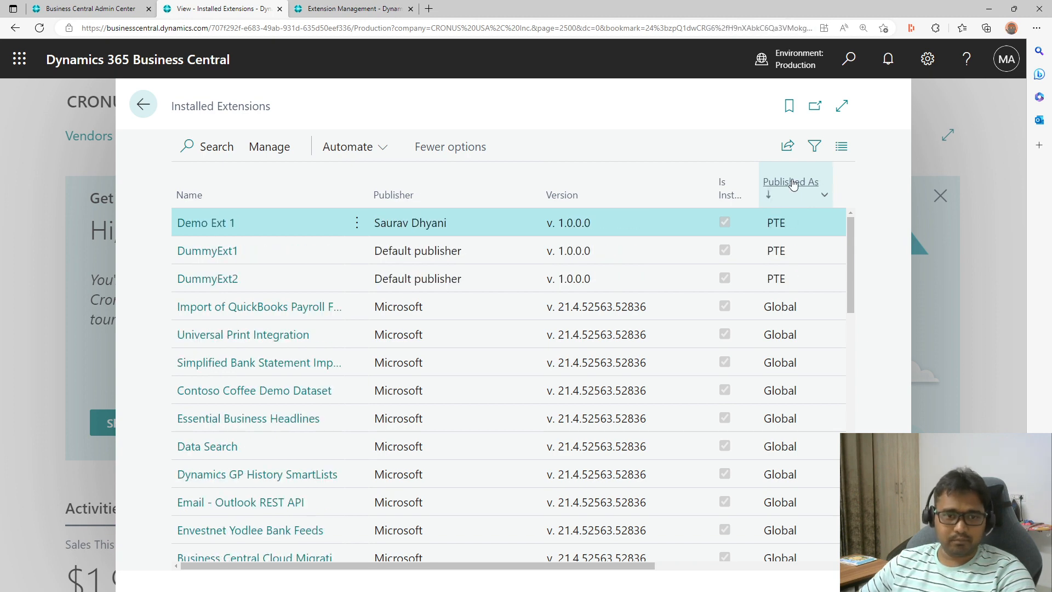
- In the Sandbox environment, uninstall Demo Ext 2 with Delete Extension Data enabled, then unpublish it
click(350, 9)
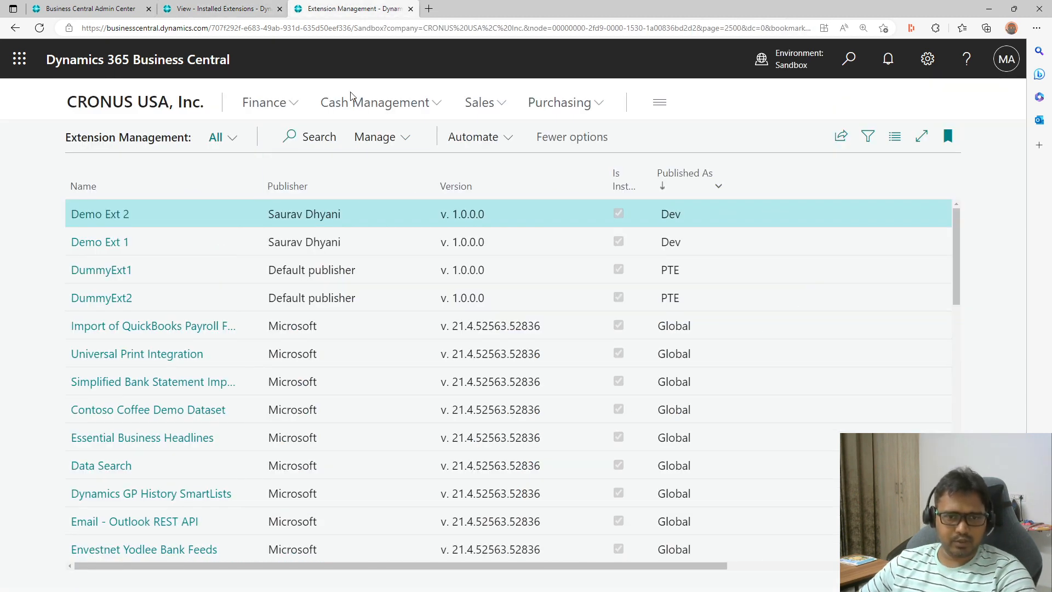
click(687, 247)
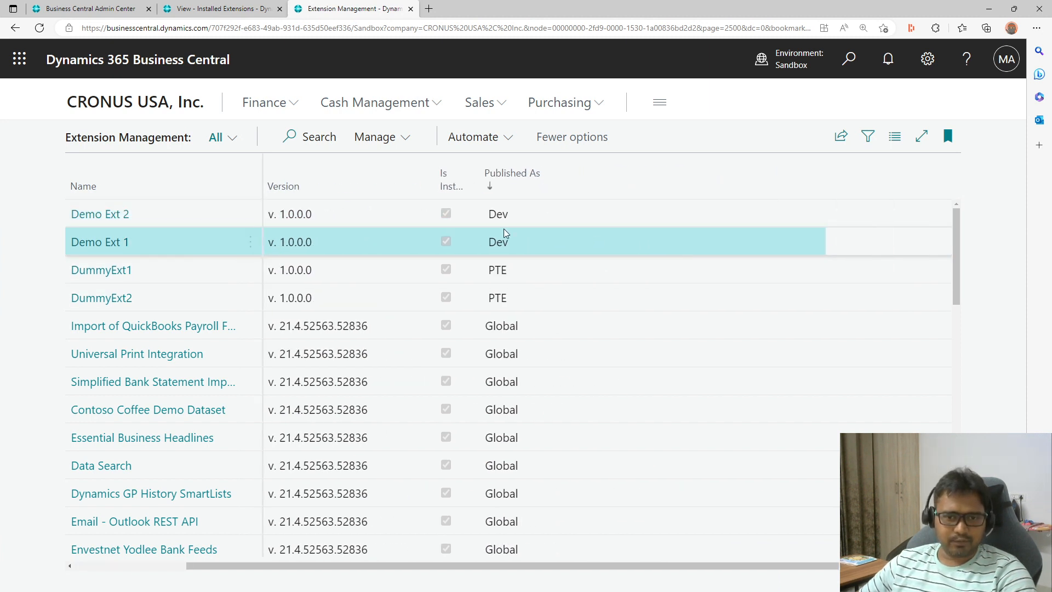
click(518, 217)
click(249, 218)
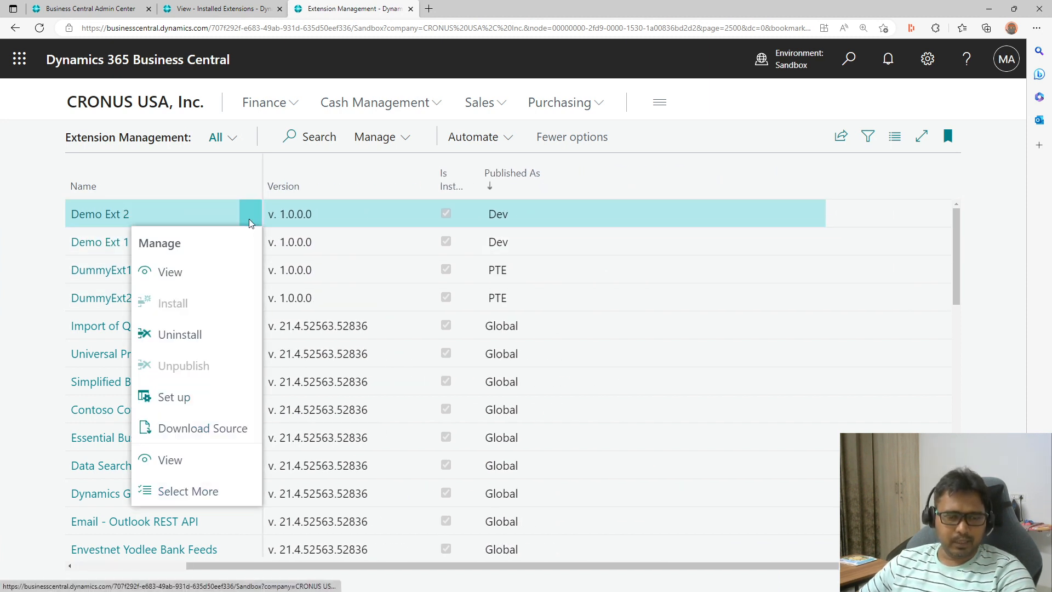
click(216, 331)
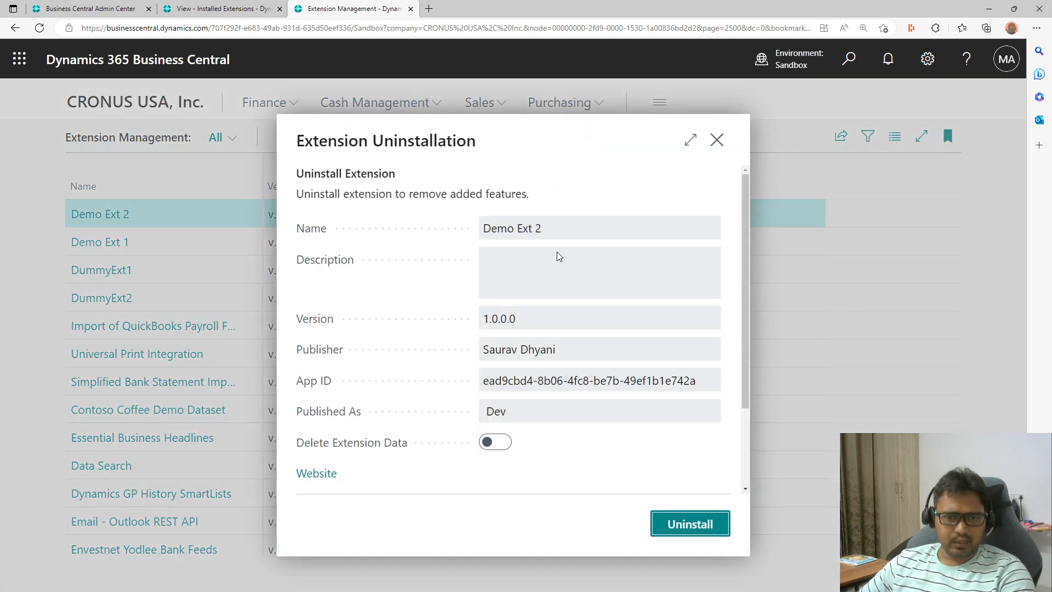
click(499, 442)
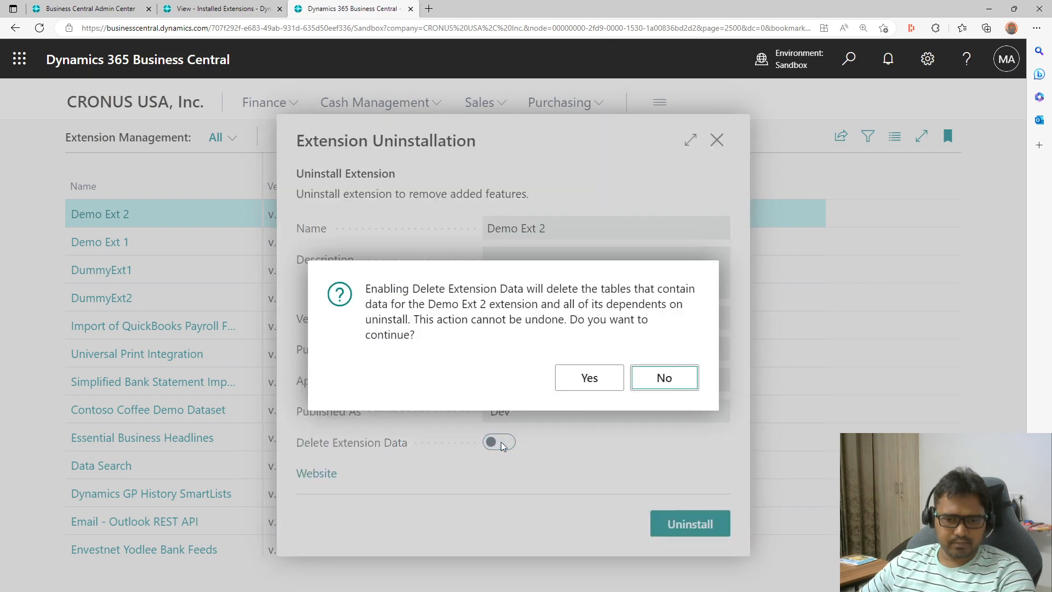
click(615, 380)
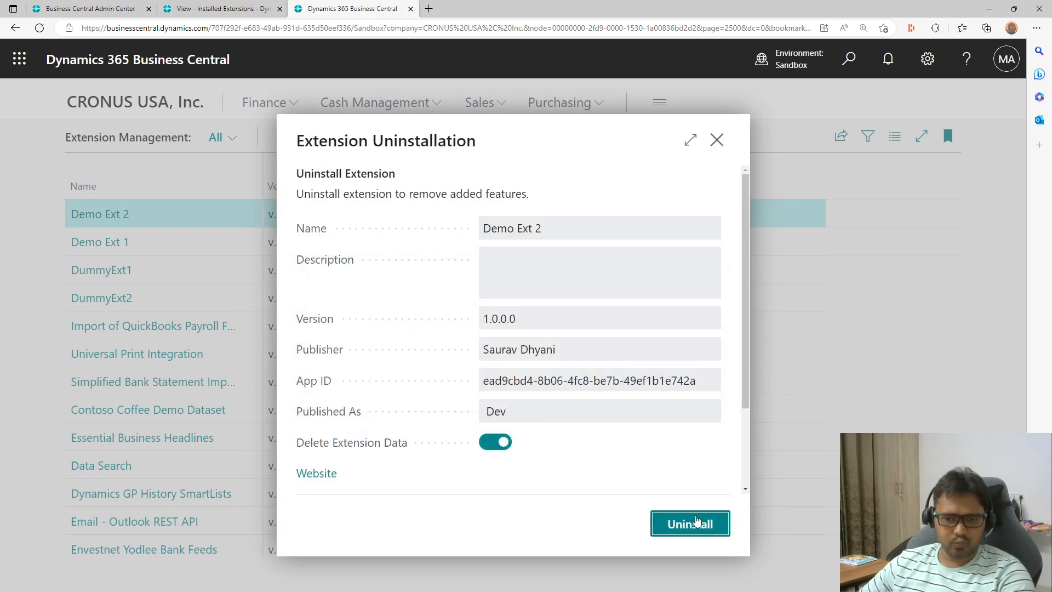
click(693, 524)
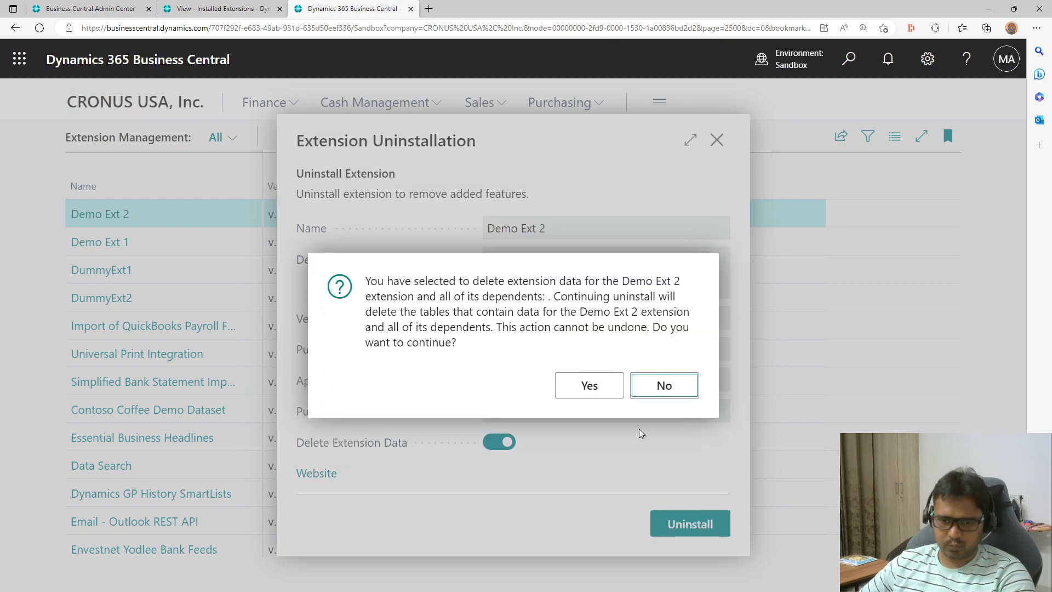
click(607, 385)
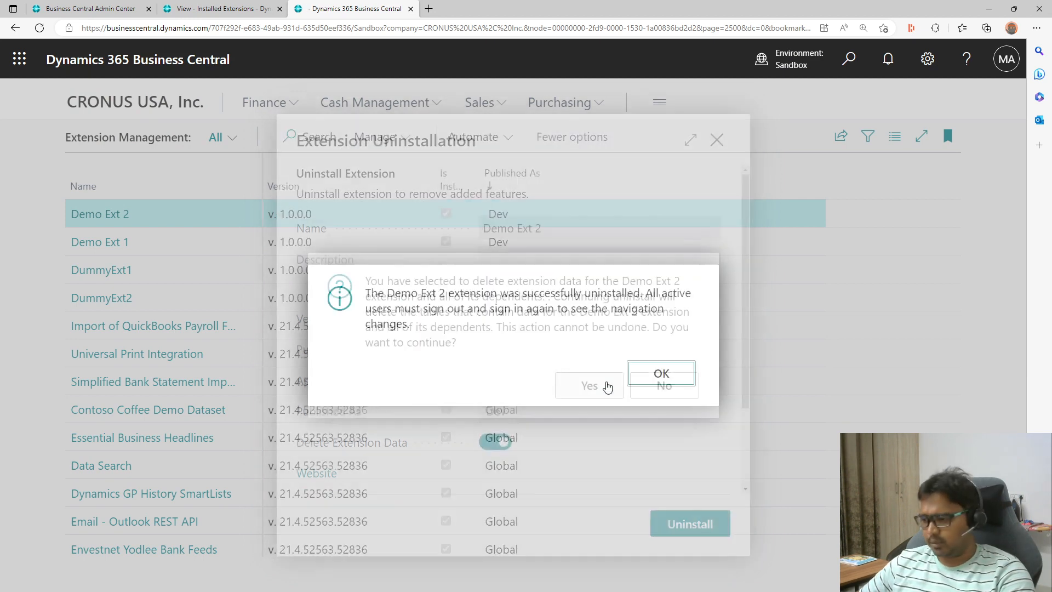
click(678, 378)
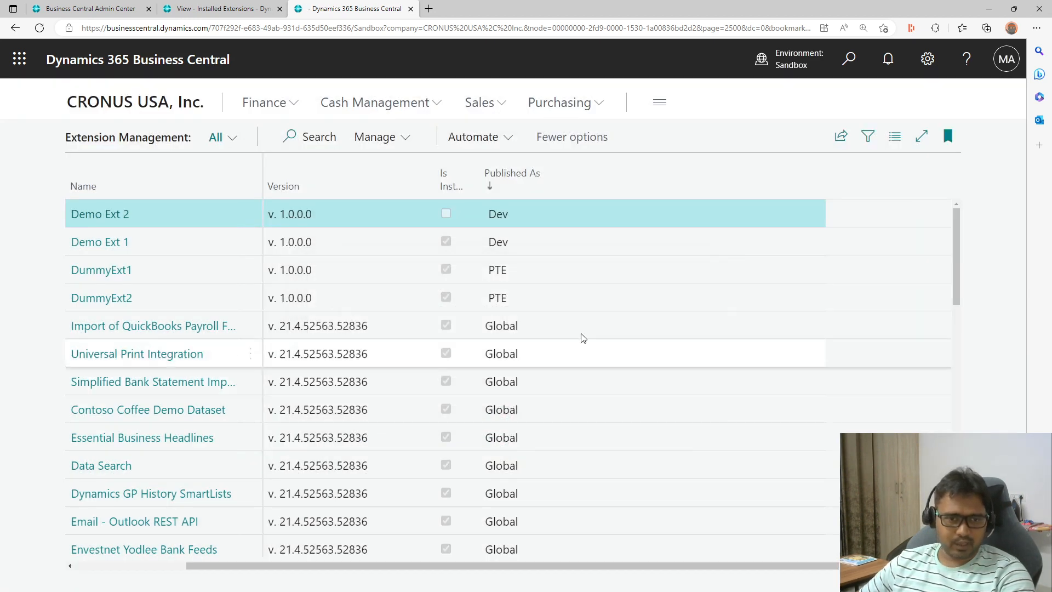
click(255, 215)
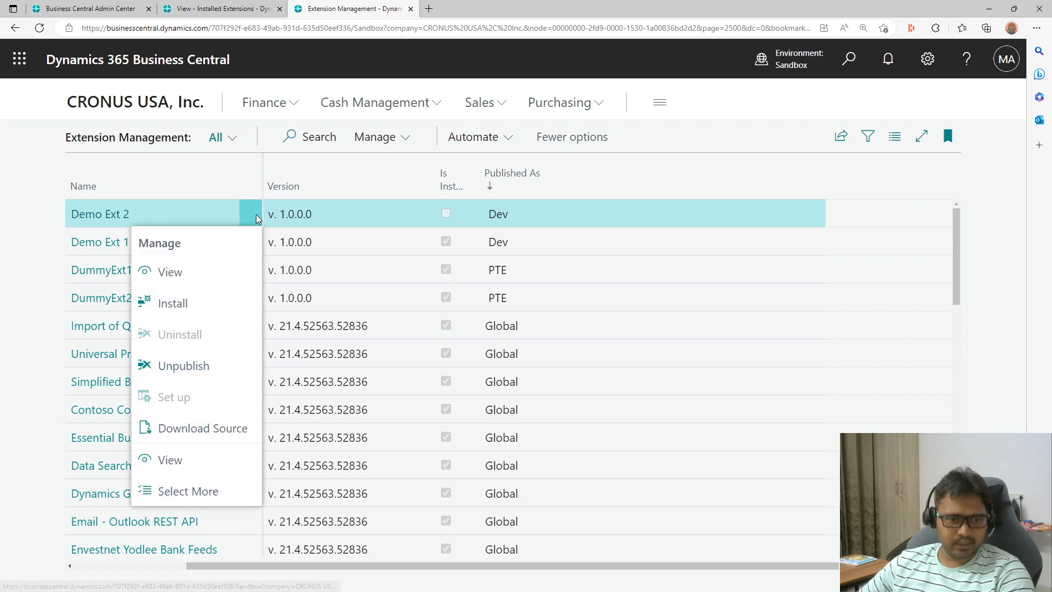
click(236, 366)
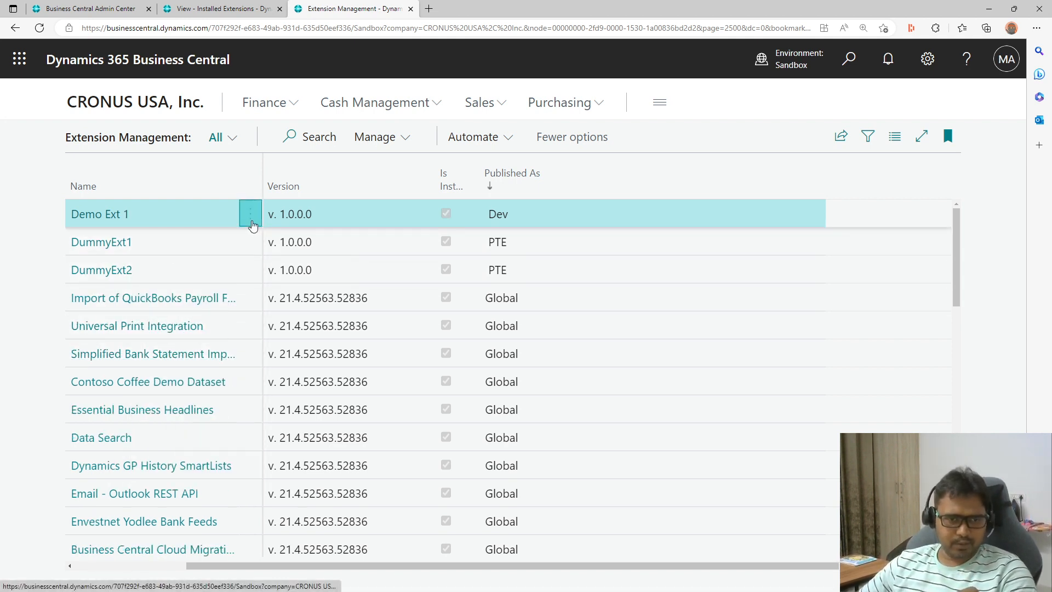
- Uninstall Demo Ext 1 from the Sandbox with Delete Extension Data enabled and unpublish it
click(251, 220)
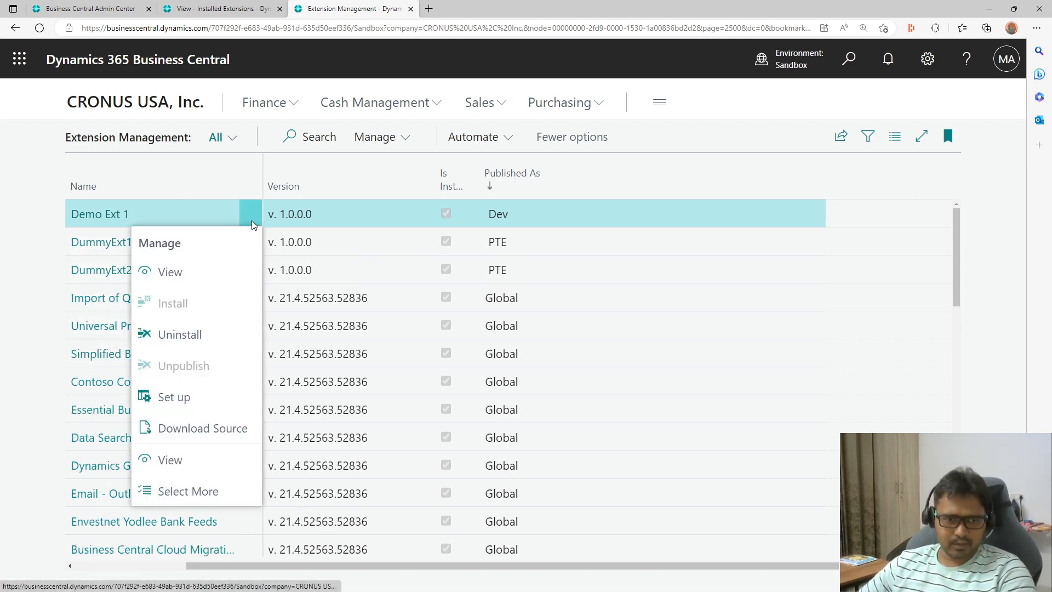
click(204, 345)
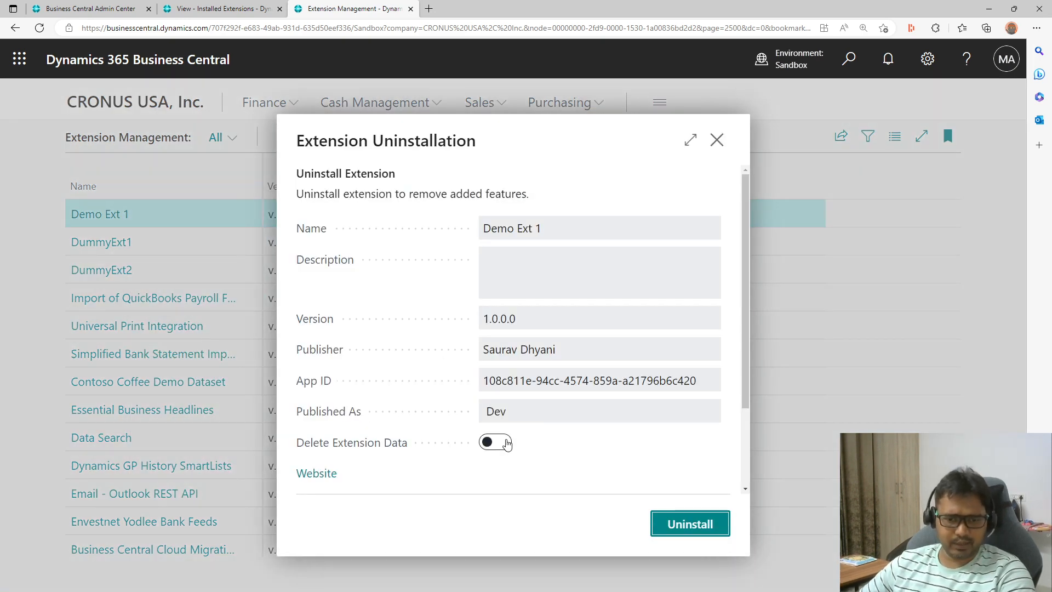
click(507, 444)
click(578, 380)
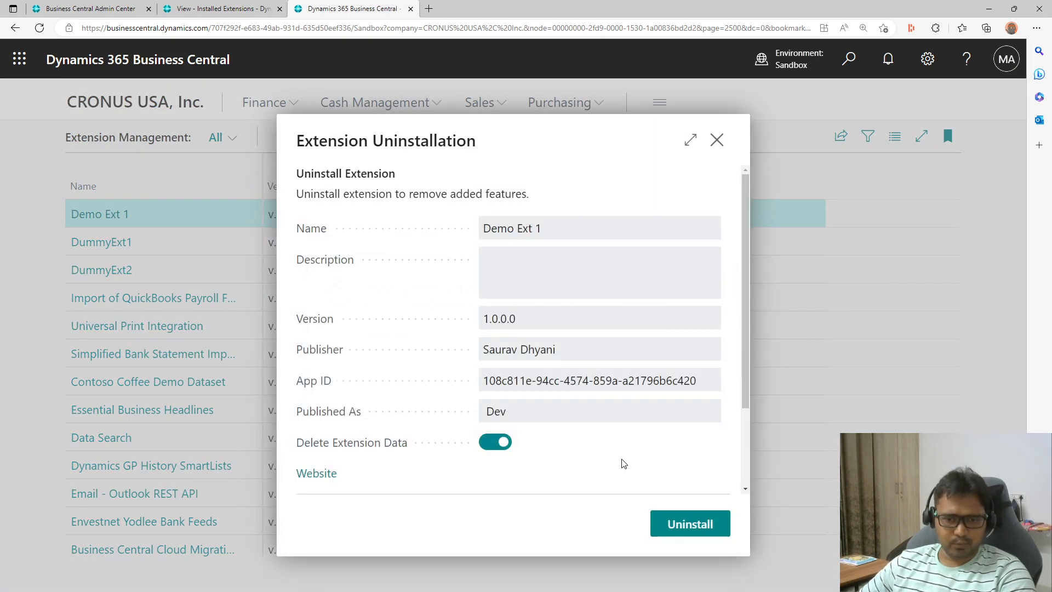
click(707, 522)
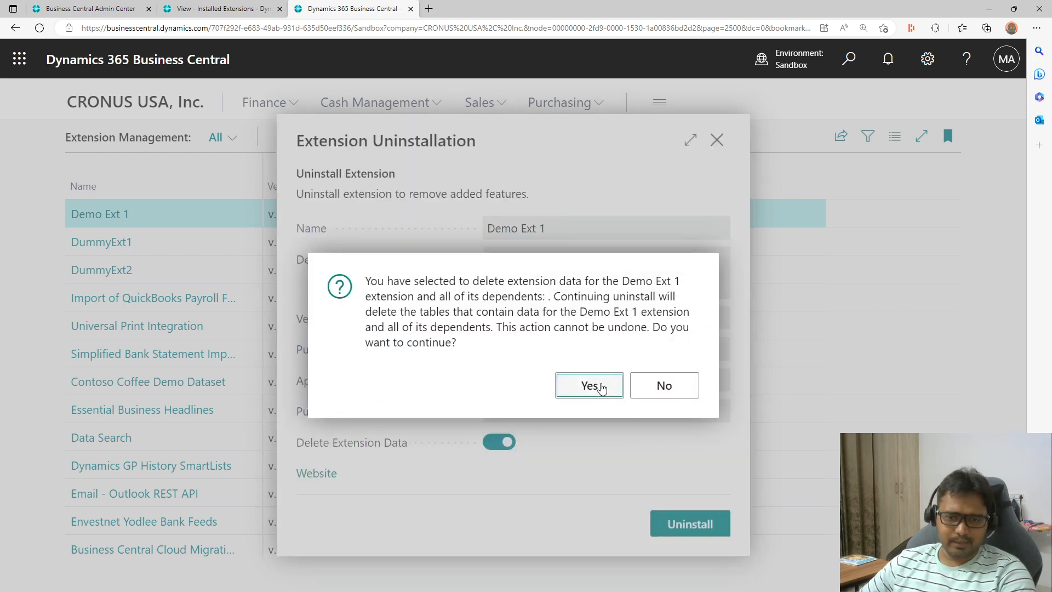
click(600, 386)
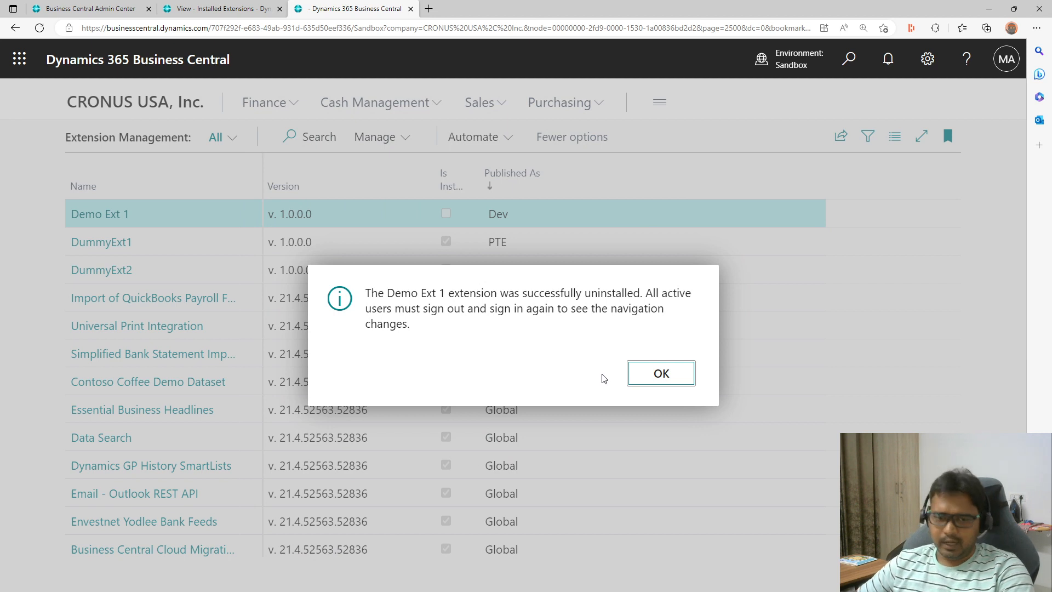
click(658, 377)
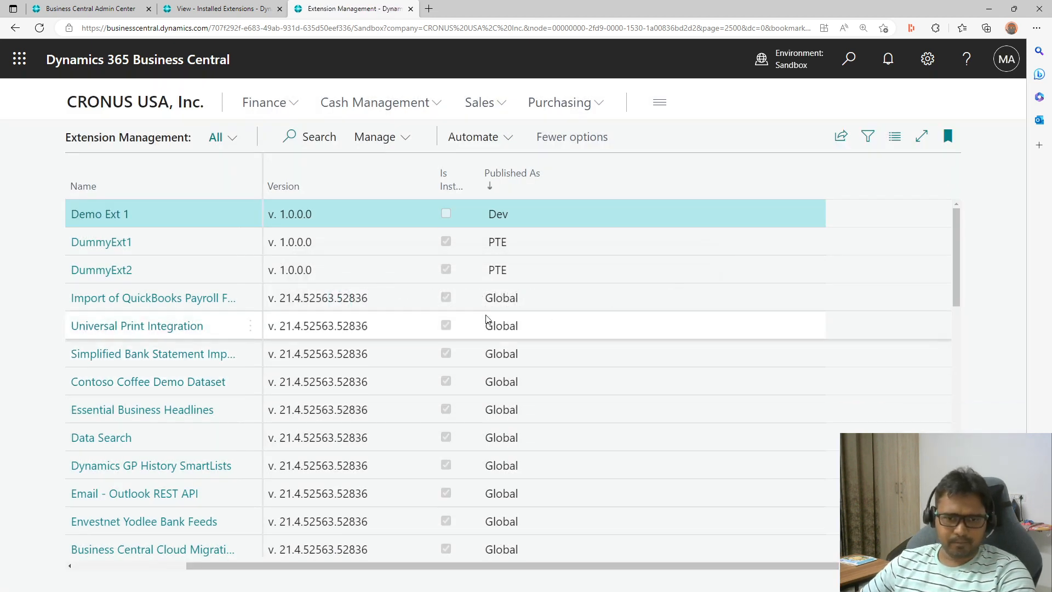
click(249, 214)
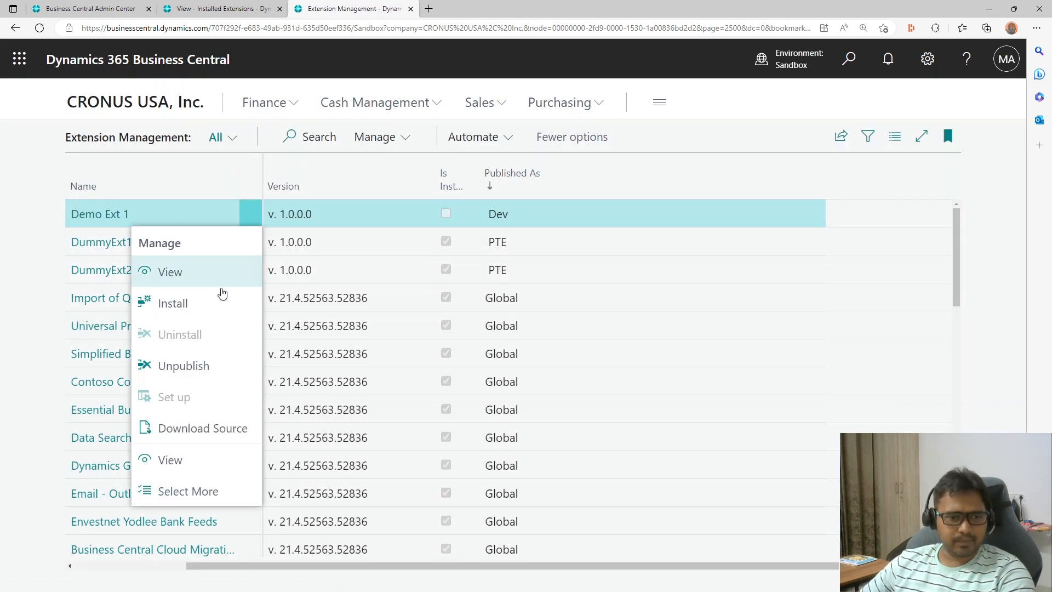
click(205, 366)
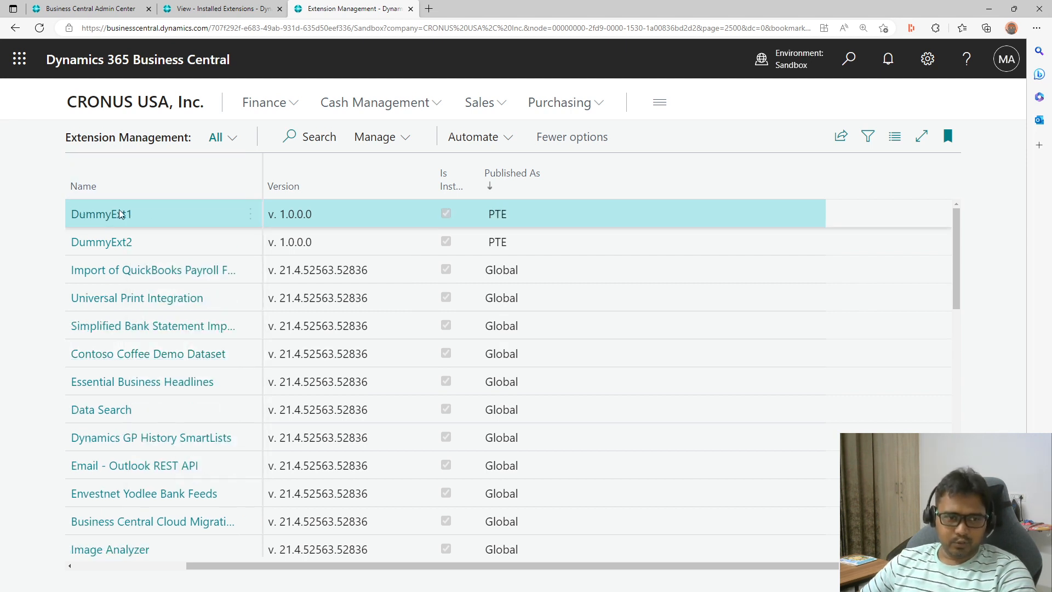
drag(292, 567, 165, 558)
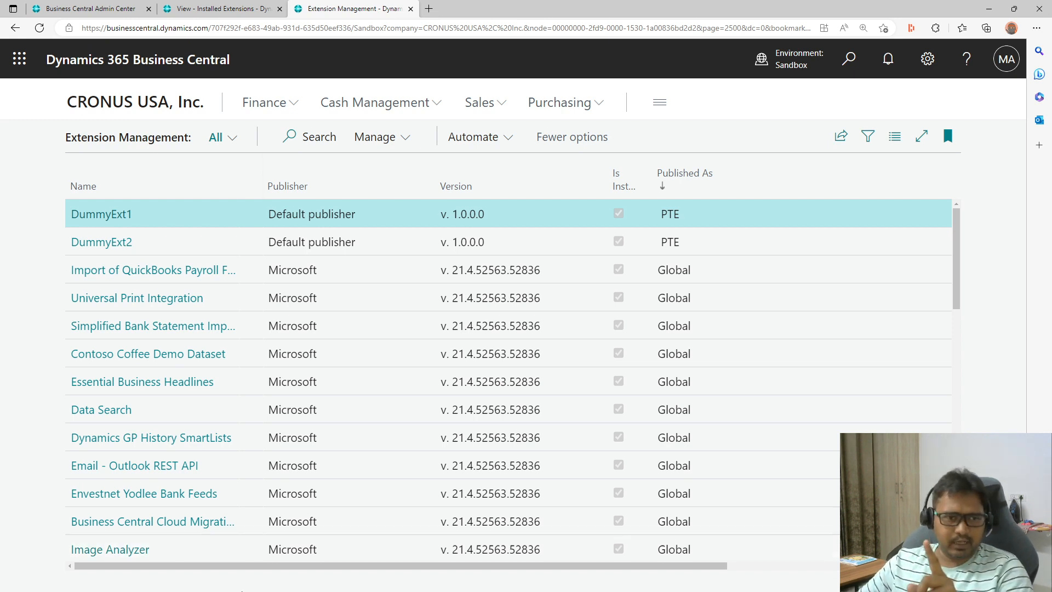
- Return the Sandbox to its home page and re-sort the Production extensions by Published As descending to check for Demo Ext 2
click(151, 102)
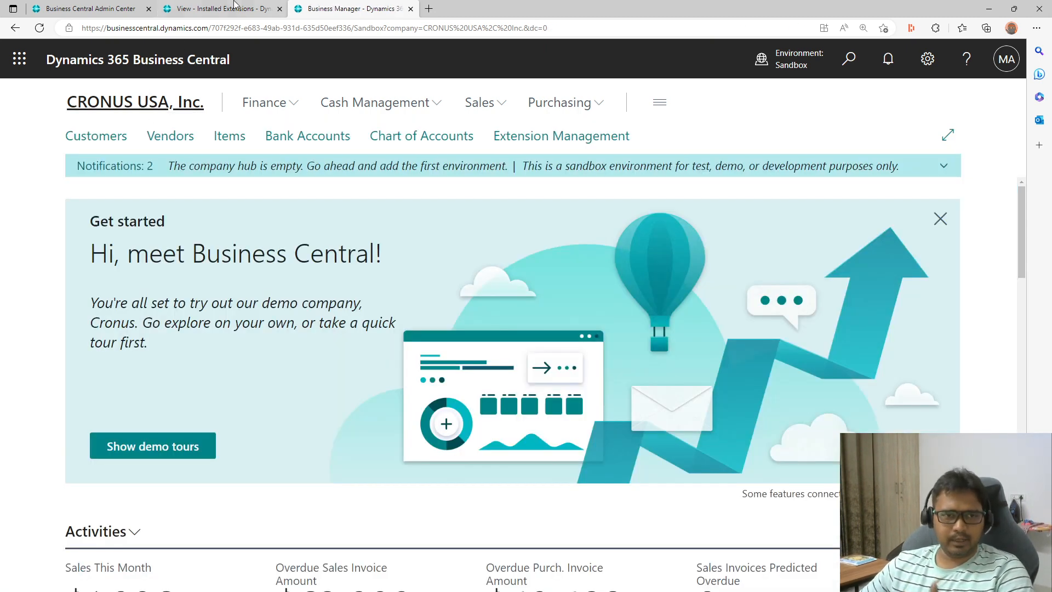
click(230, 9)
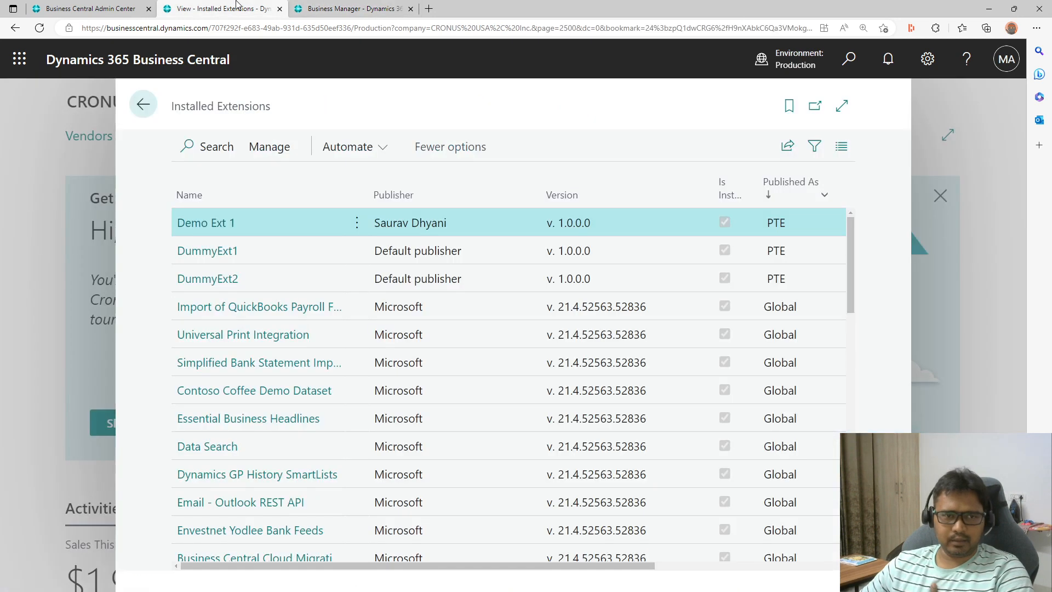
click(782, 188)
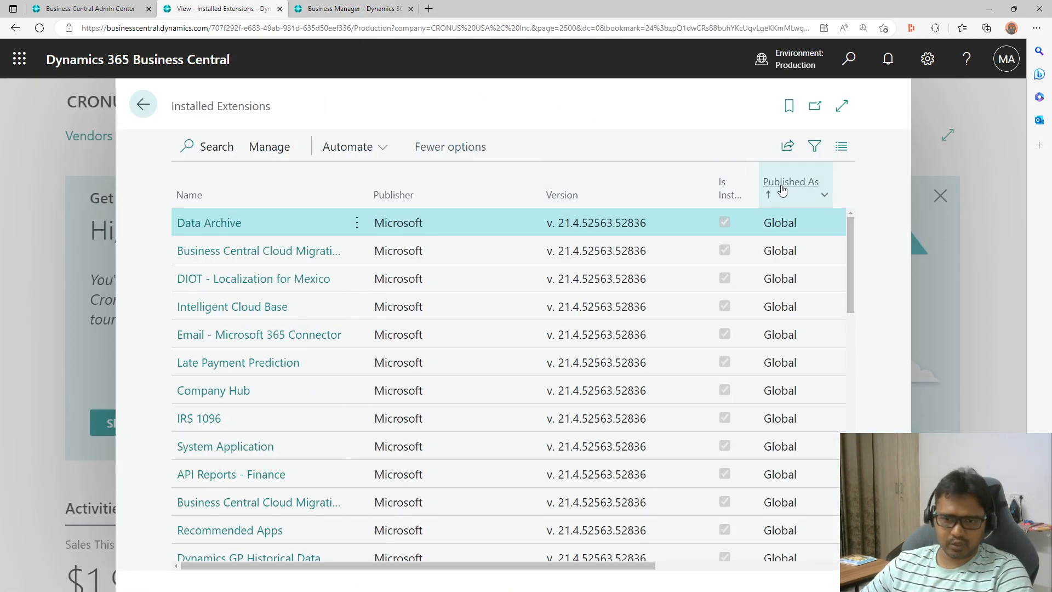
click(782, 187)
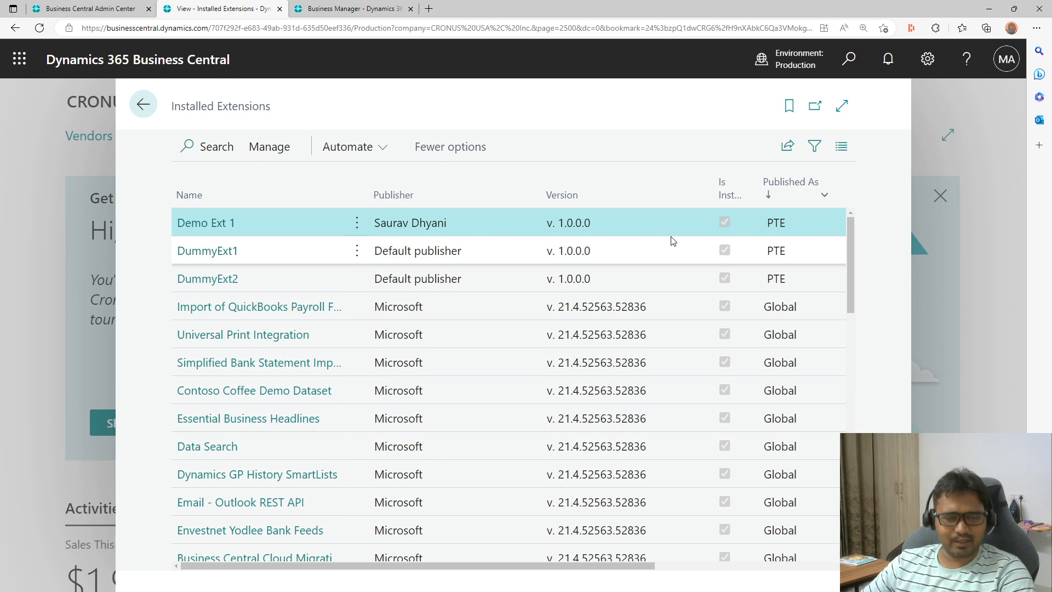
click(346, 6)
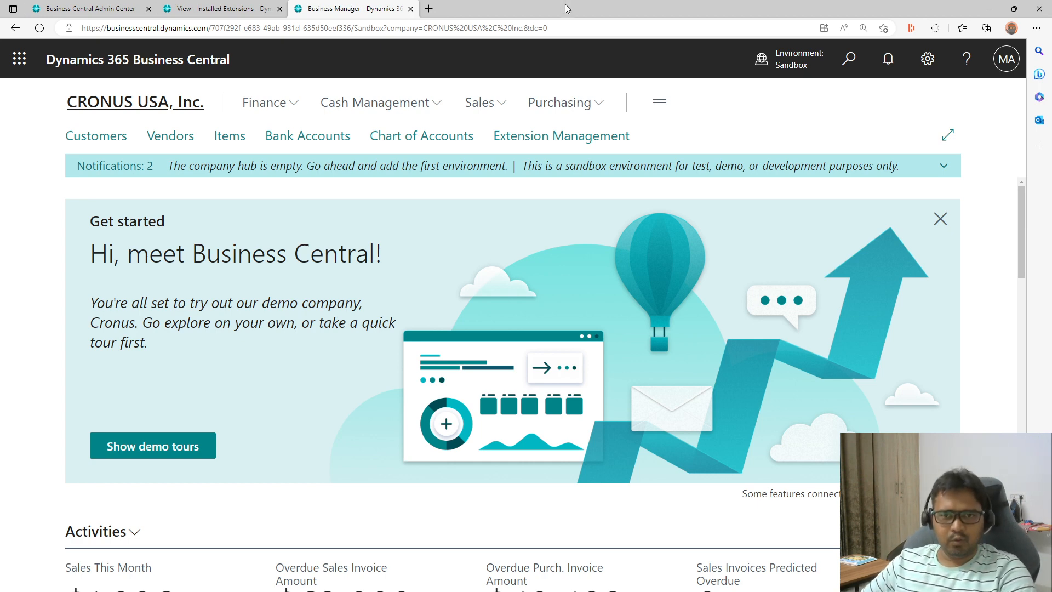
- Minimize the File Explorer window and both Visual Studio Code windows behind the browser, keeping the browser maximized on the Sandbox home page
drag(567, 8, 576, 73)
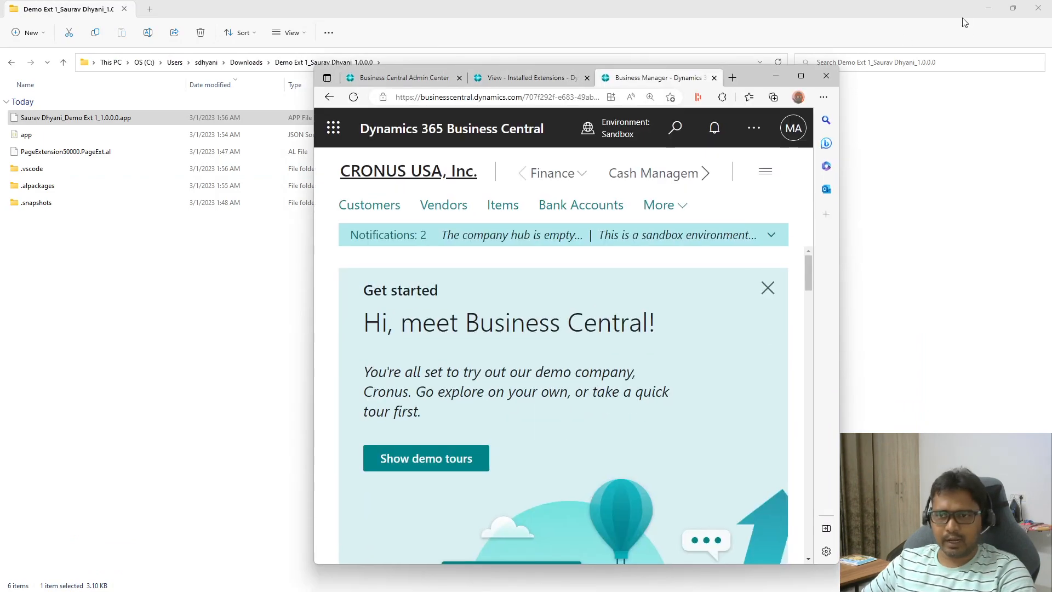
click(986, 8)
click(984, 146)
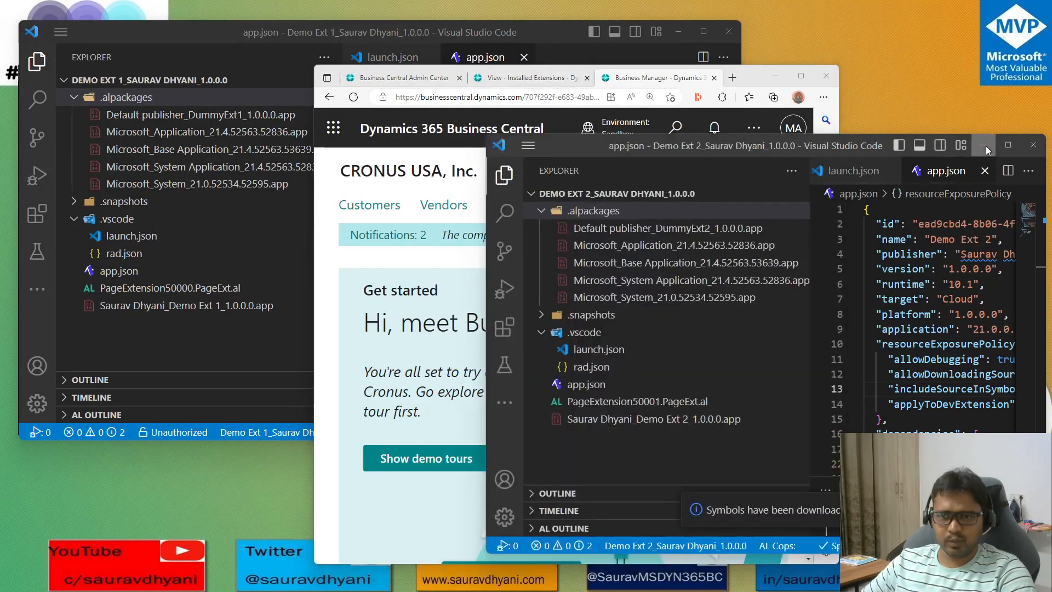
click(683, 32)
click(683, 31)
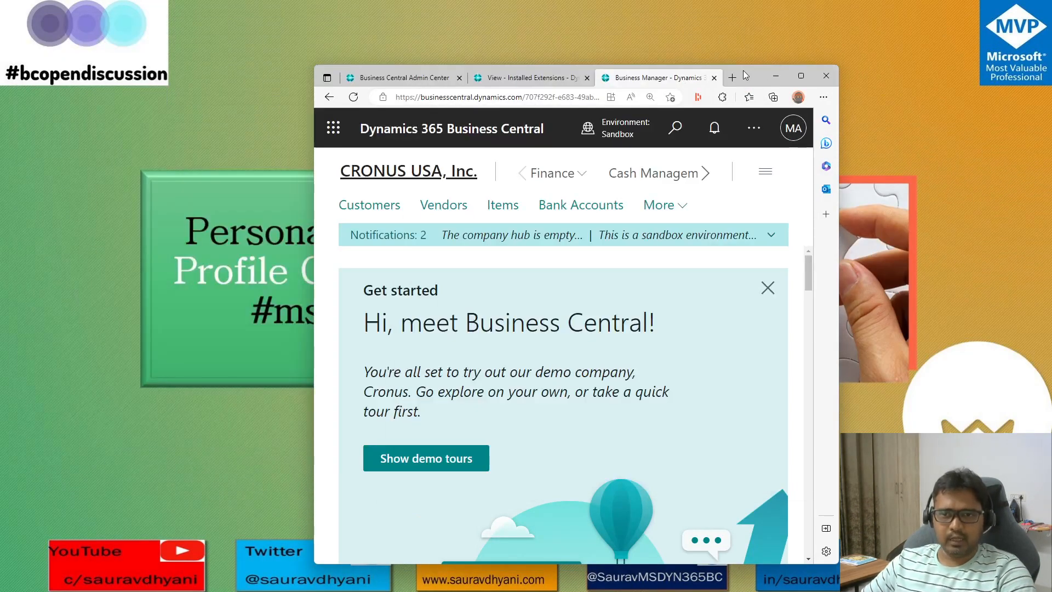
drag(743, 70, 767, 280)
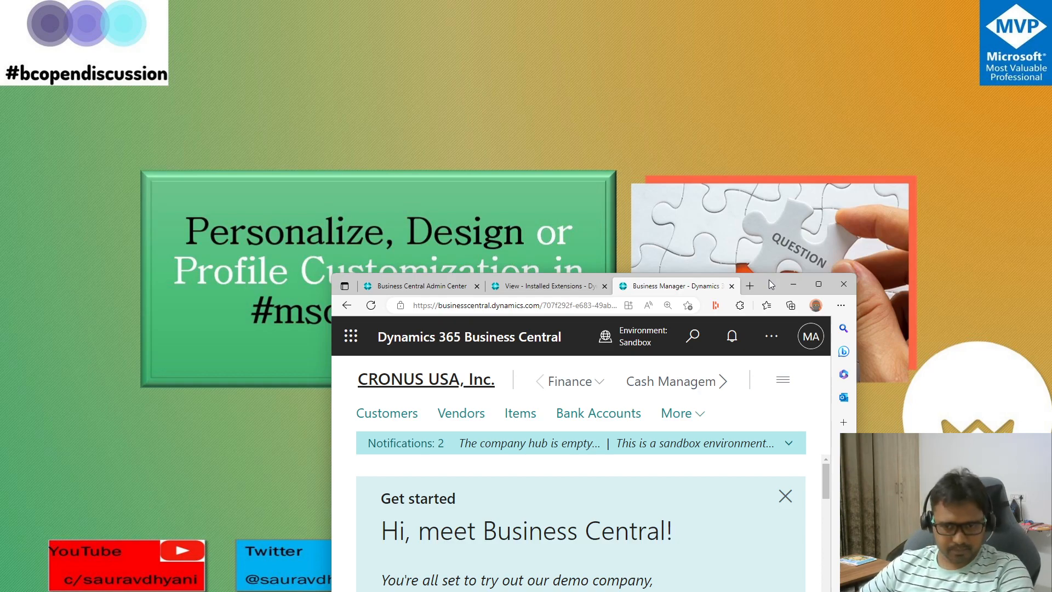
double_click(768, 284)
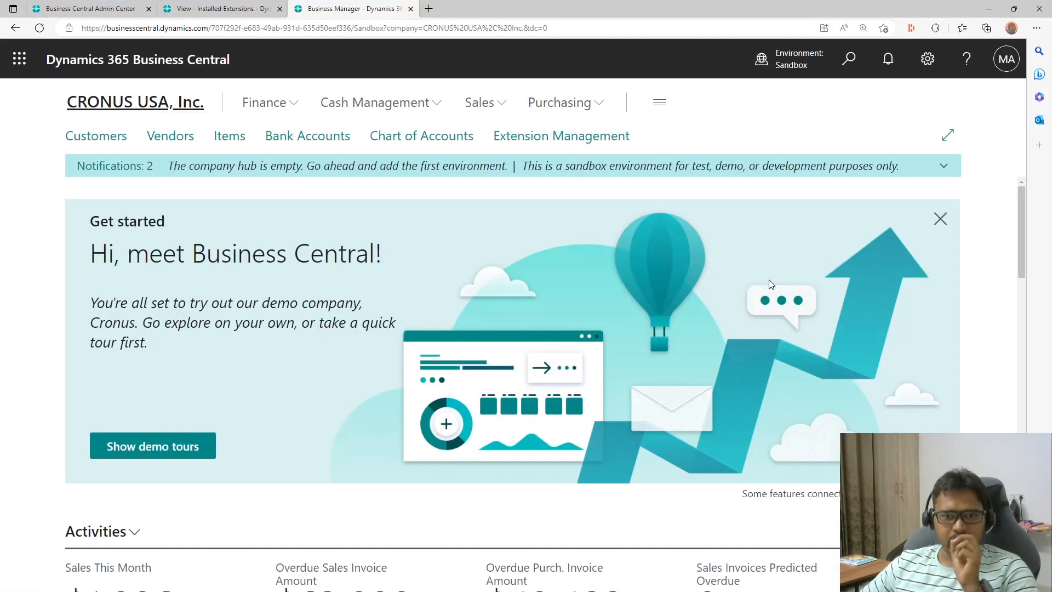
- Open My Settings in the Sandbox to check the assigned role, then close it
click(927, 59)
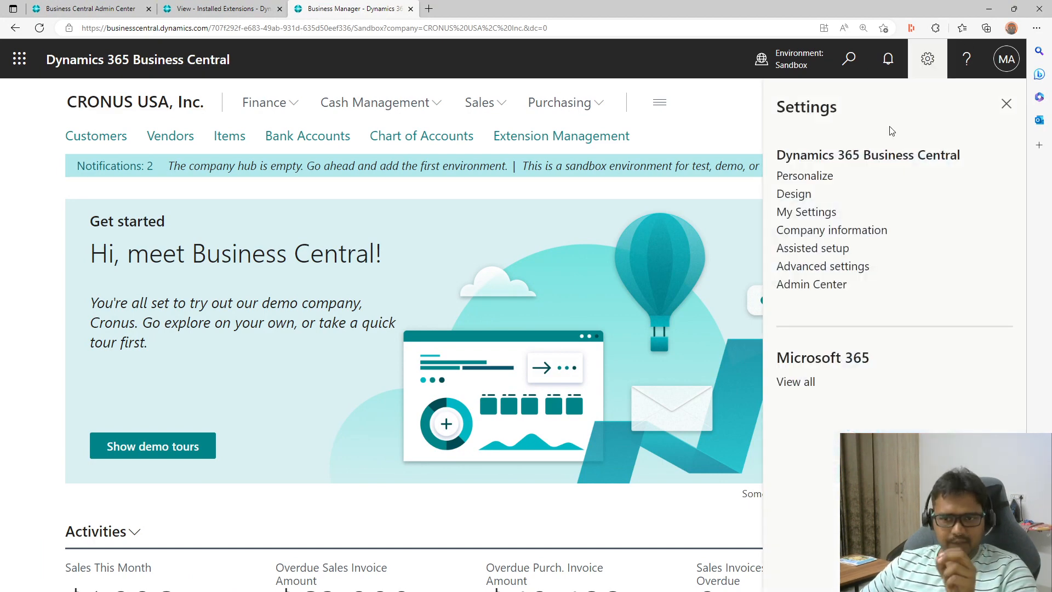
click(823, 217)
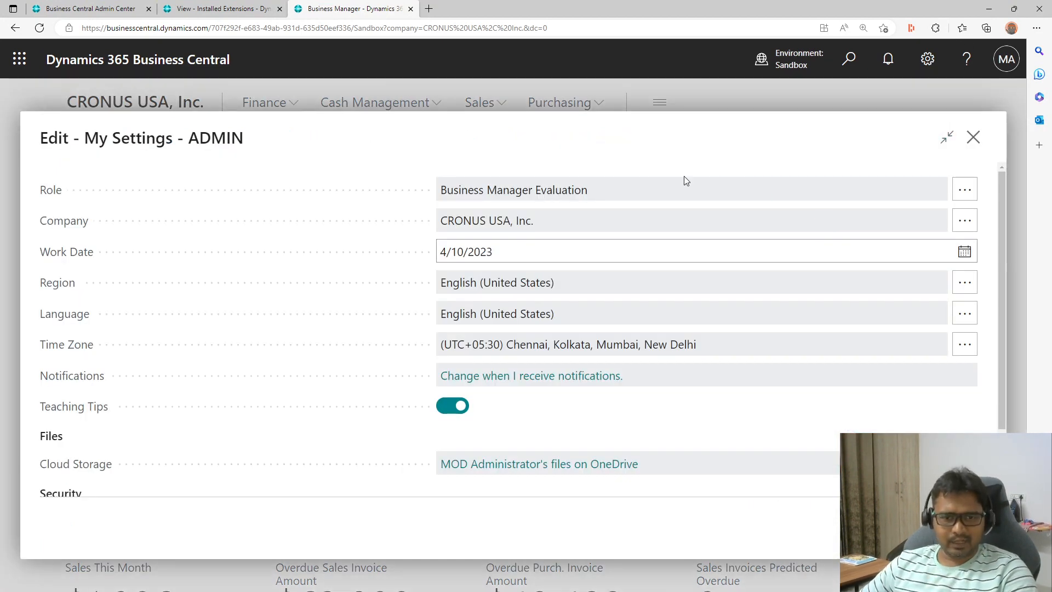
triple_click(549, 188)
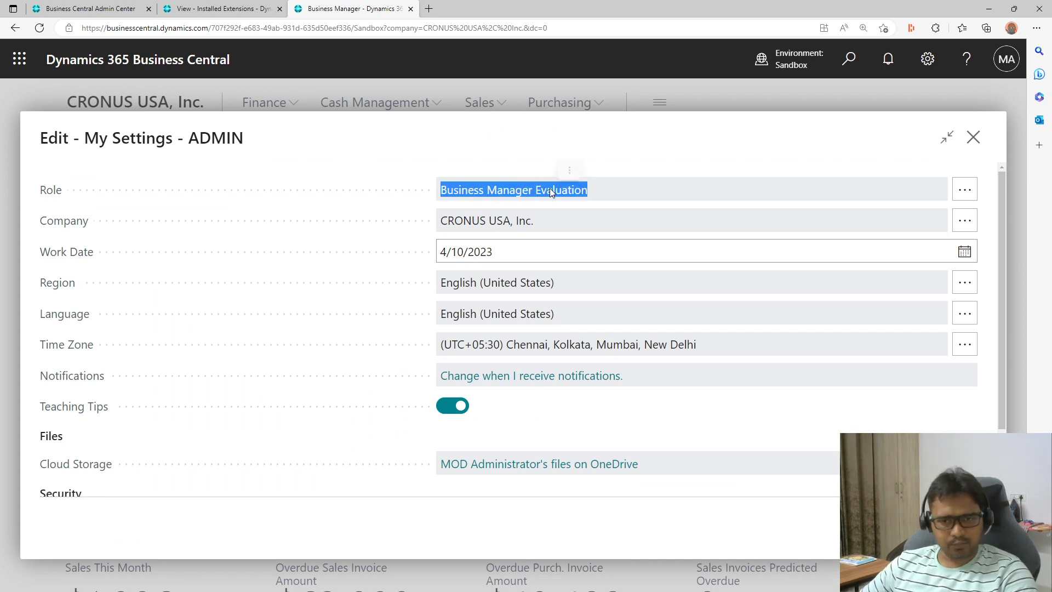
triple_click(449, 188)
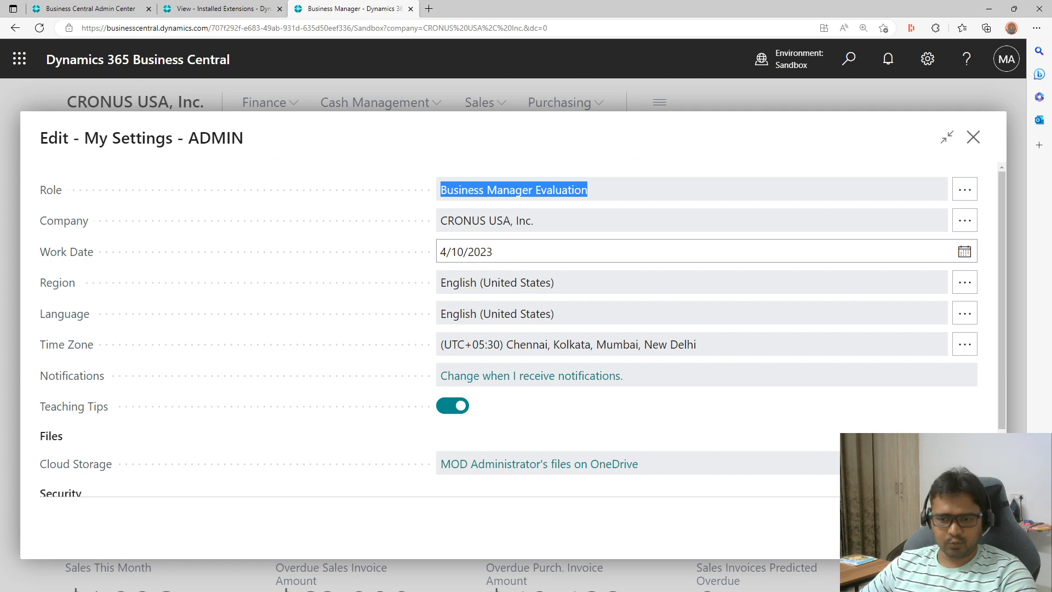
key(Escape)
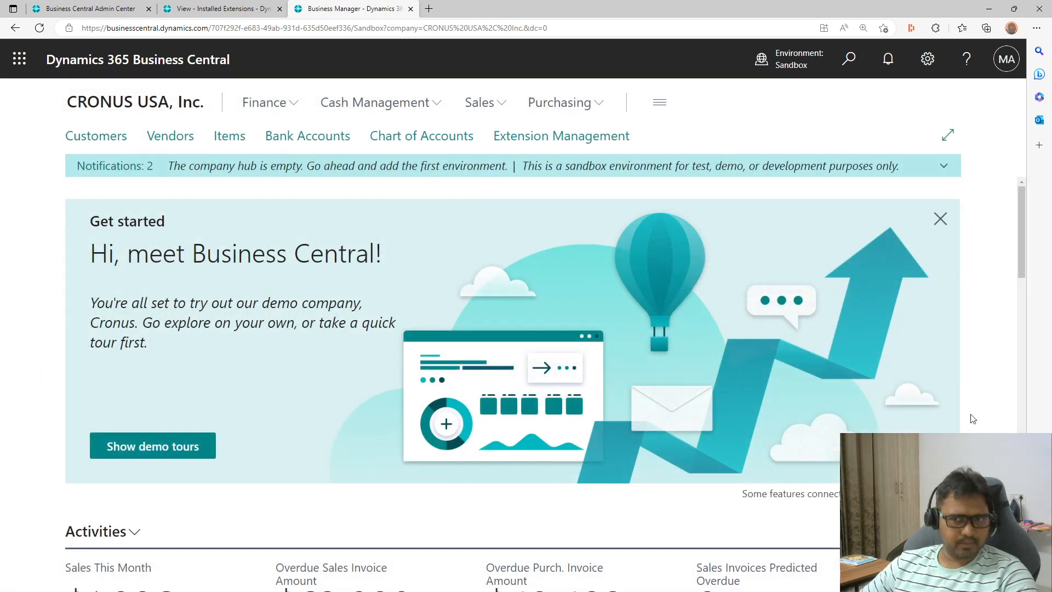
- Set the ADMIN user's role to Sales Order Processor in User Settings, then return to the Sandbox home page
click(849, 64)
text(user per)
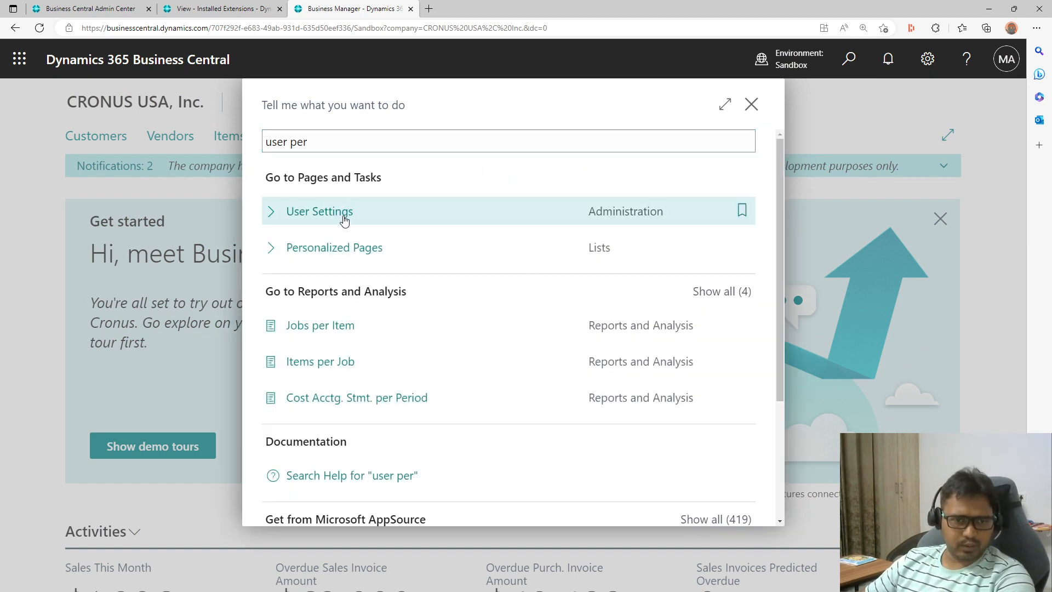
click(344, 219)
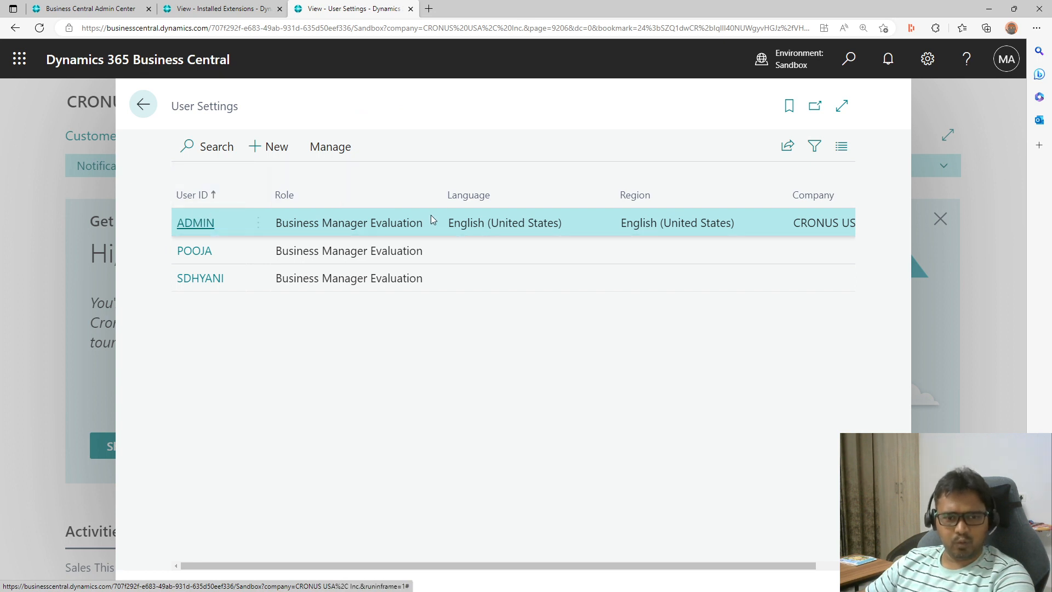
click(212, 223)
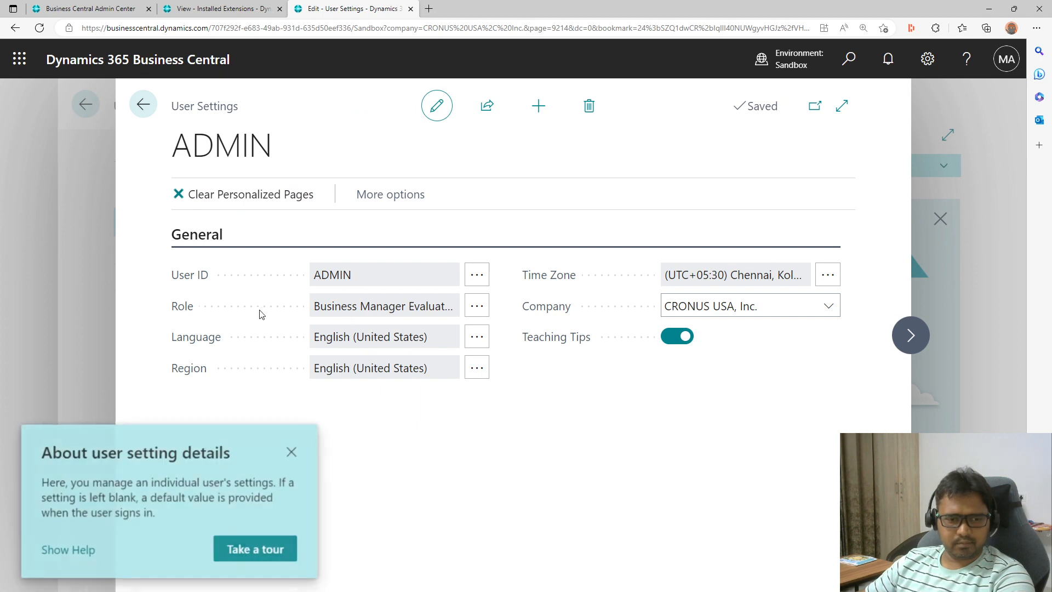
click(475, 317)
scroll(328, 343, up, 2)
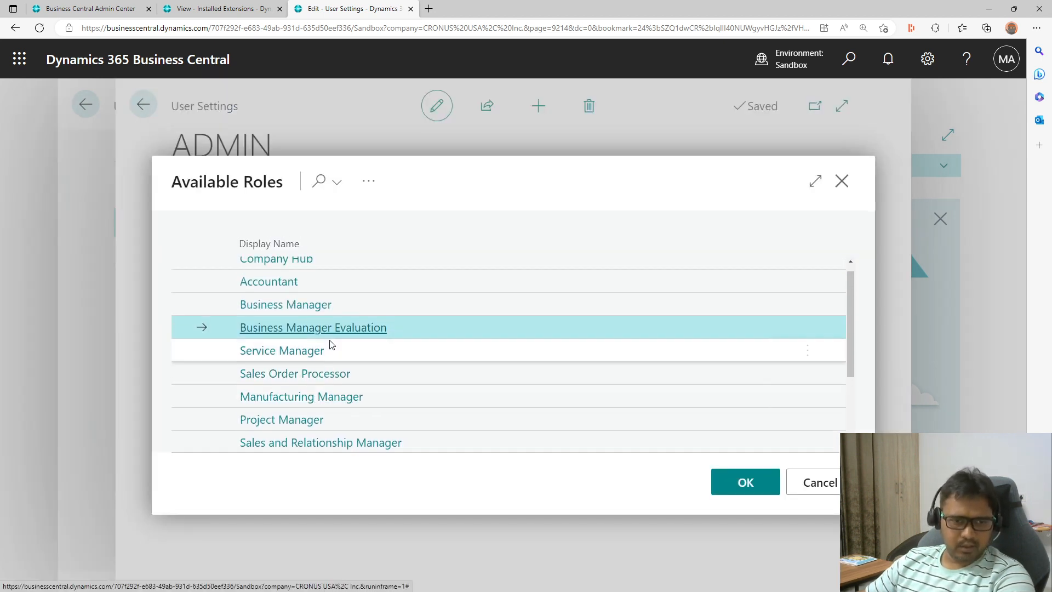
click(310, 386)
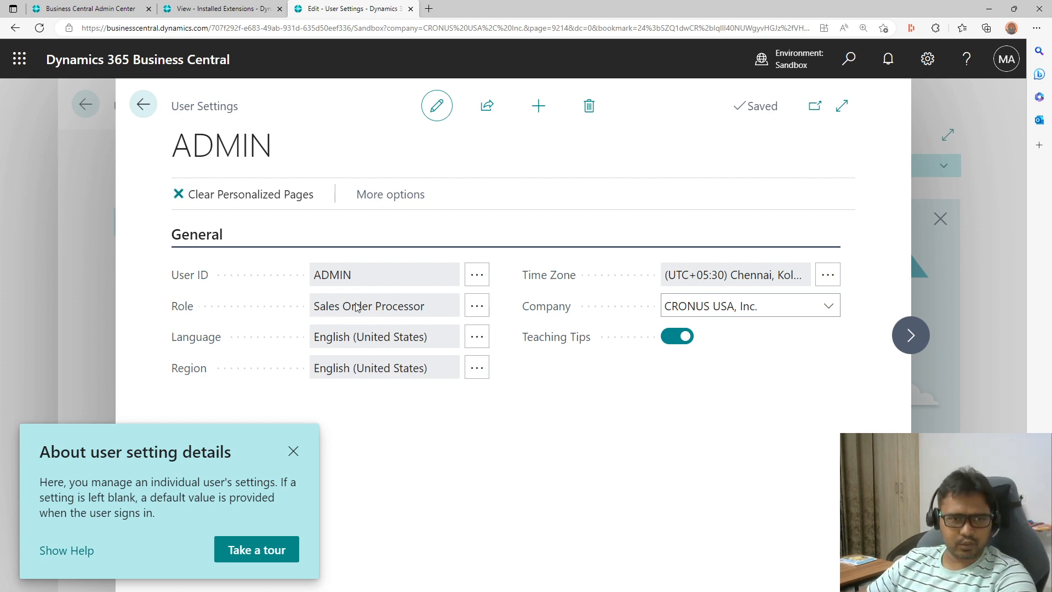
click(147, 114)
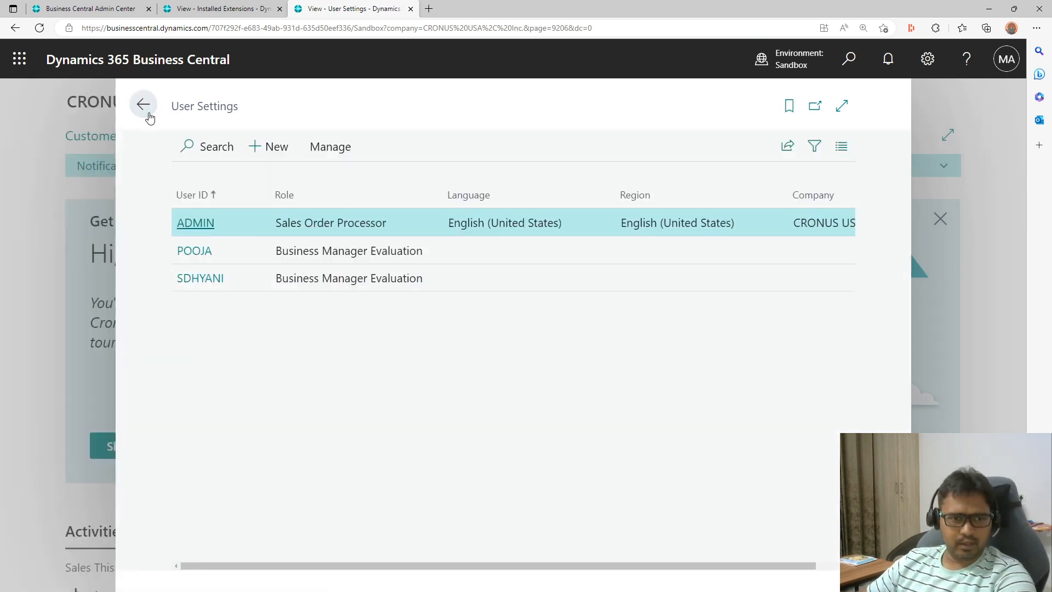
click(145, 107)
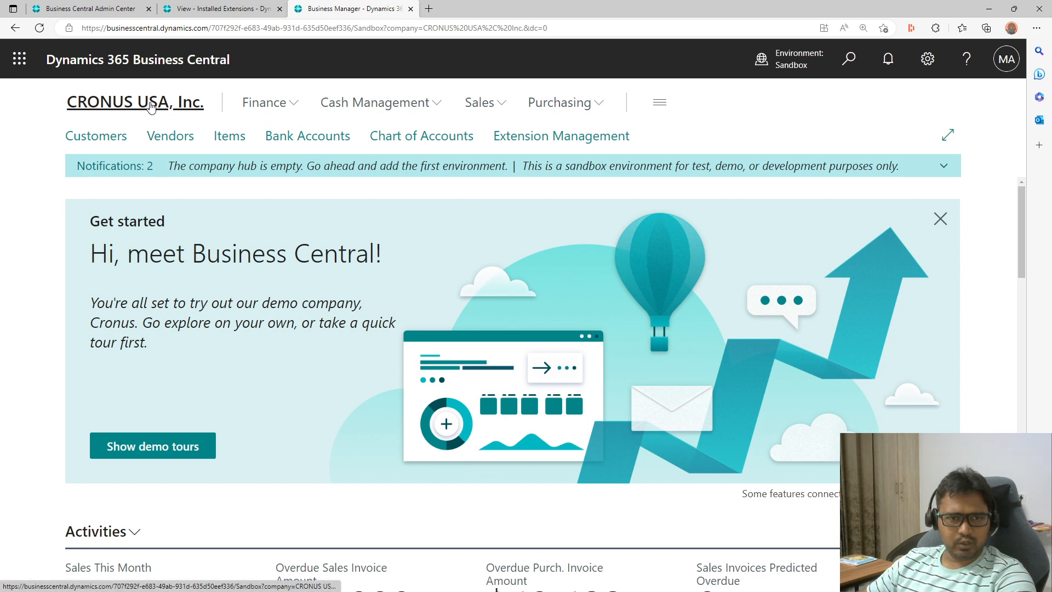
- Reload the Sandbox home page and look through the role center's activities
click(545, 28)
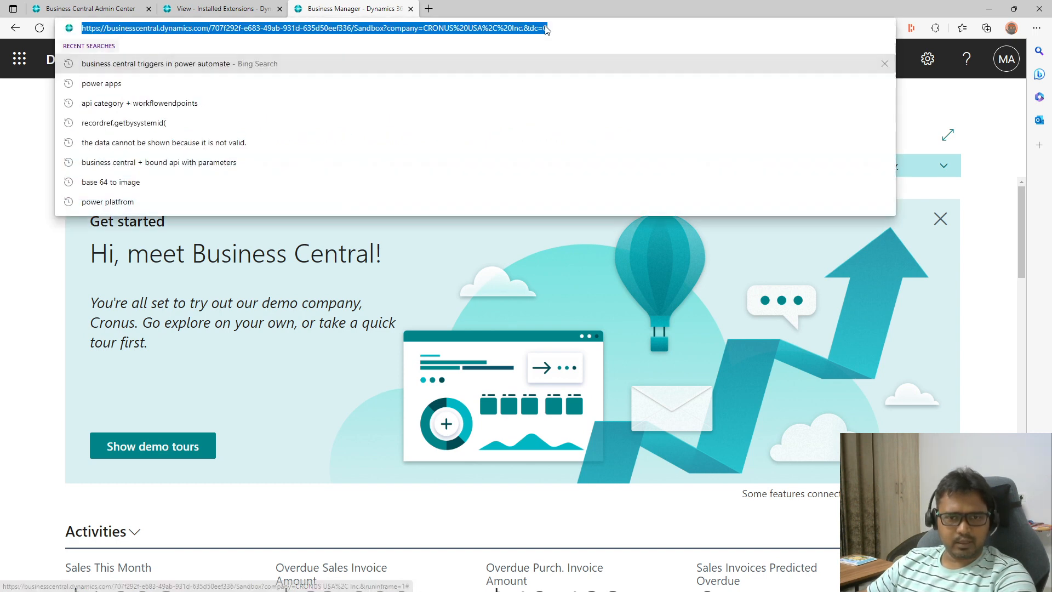
key(Return)
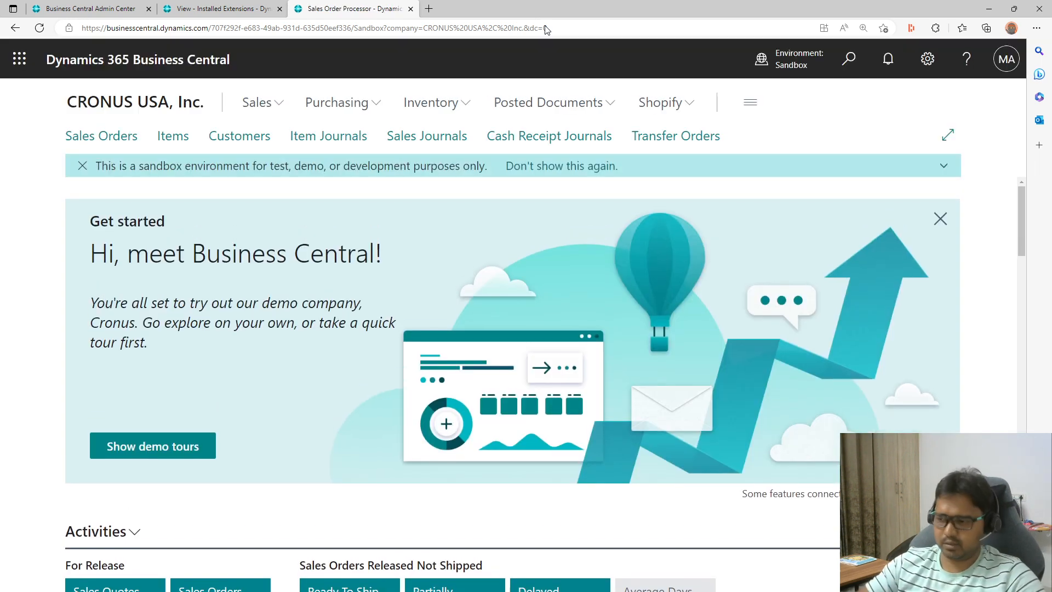
scroll(422, 258, down, 10)
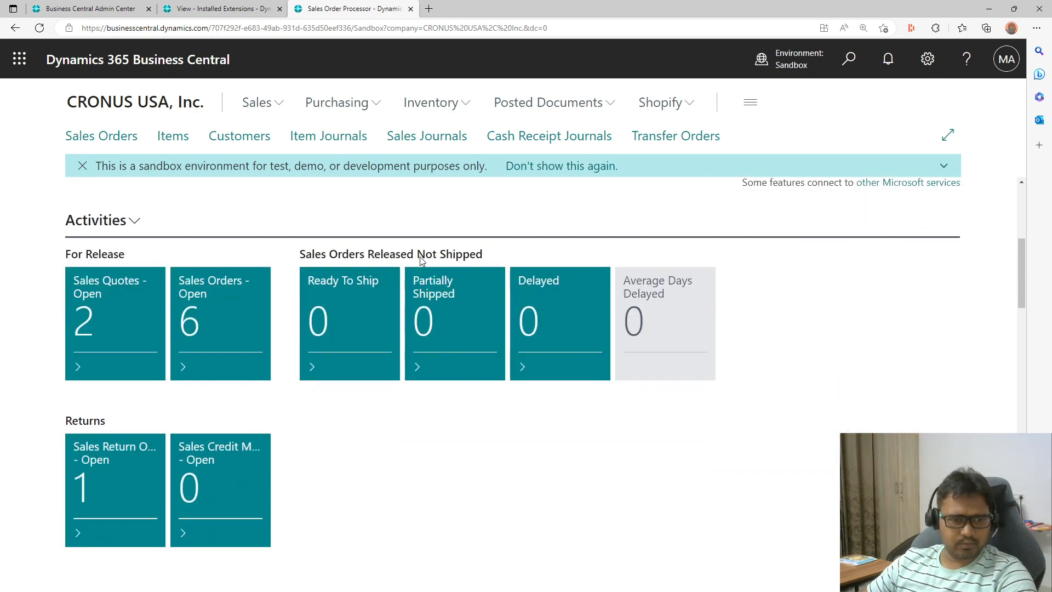
scroll(428, 261, down, 5)
scroll(428, 261, up, 15)
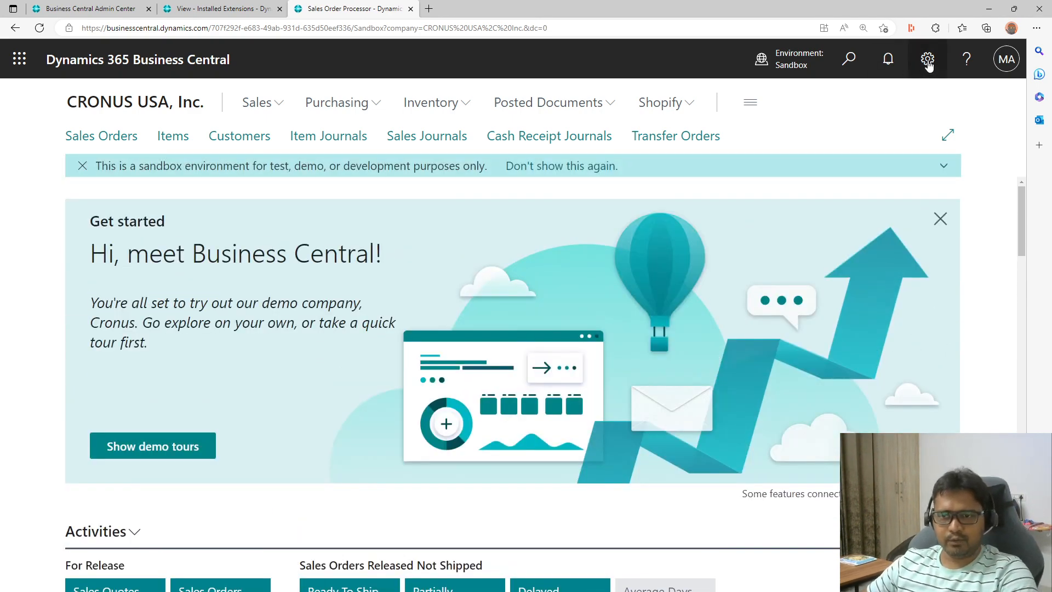
- Check the Role value in My Settings after the role change, then close the settings
click(927, 60)
click(824, 212)
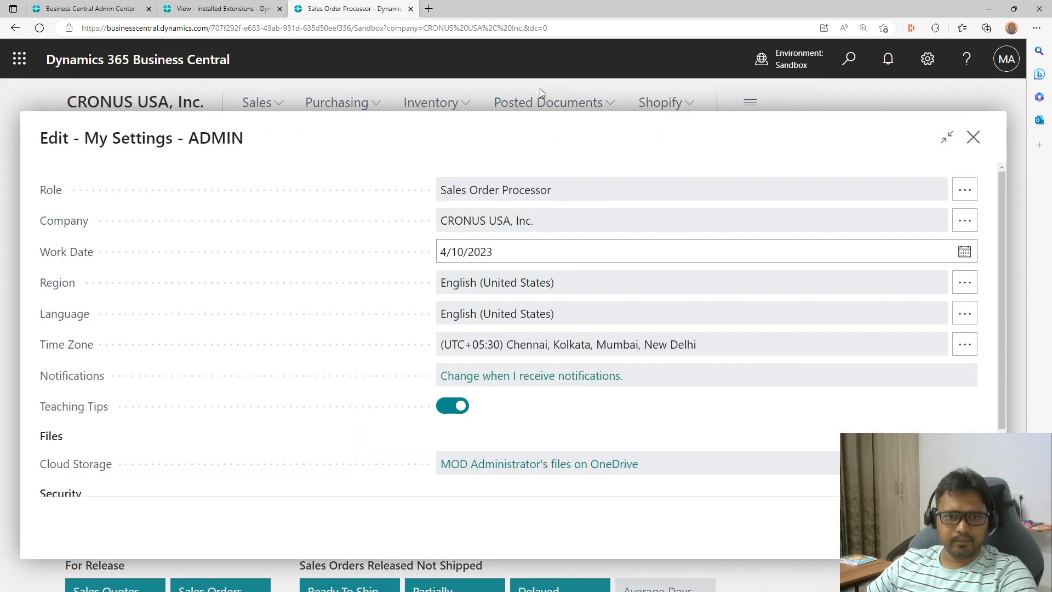
drag(452, 190, 599, 199)
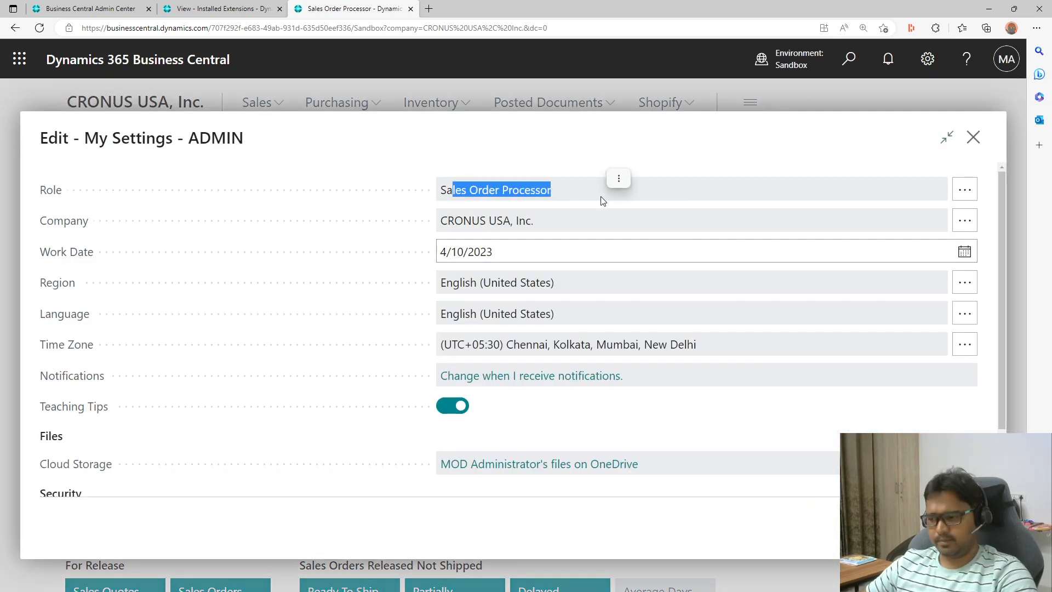
key(Escape)
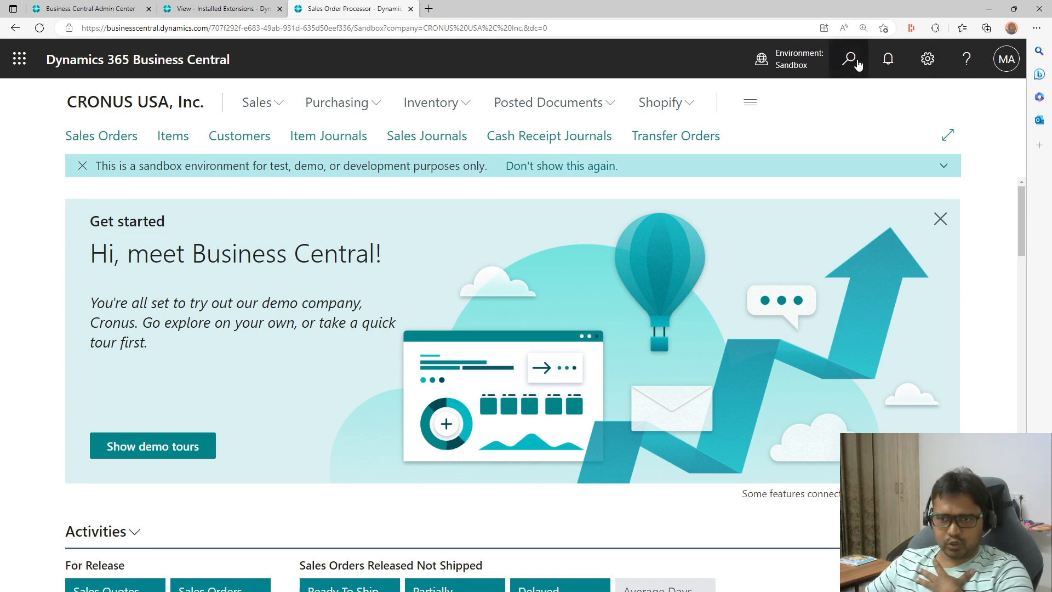
- Search the Sandbox for "profiles" and open the Profiles (Roles) list
click(855, 62)
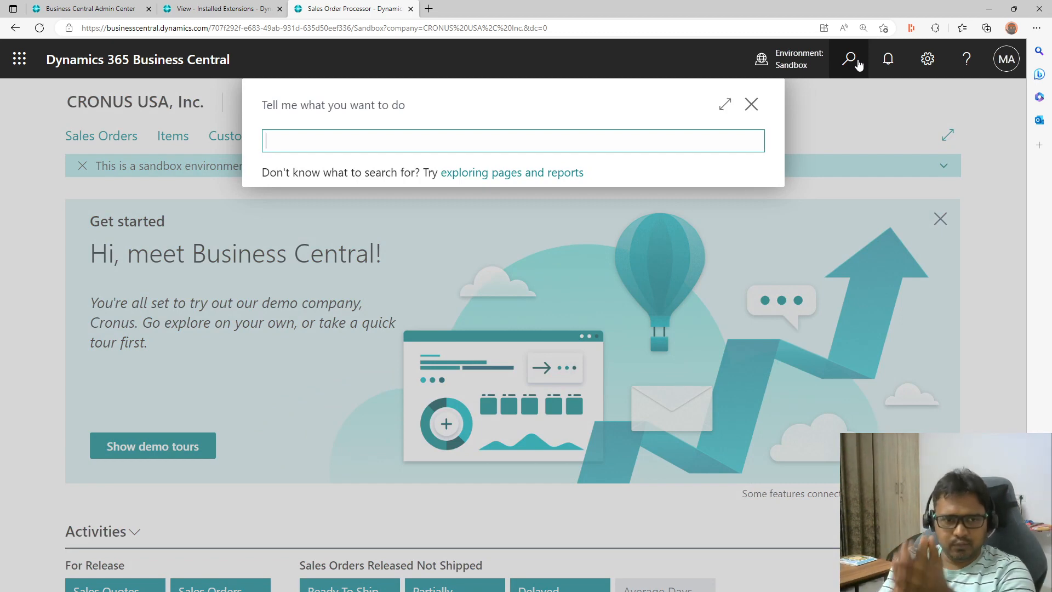
text(pr)
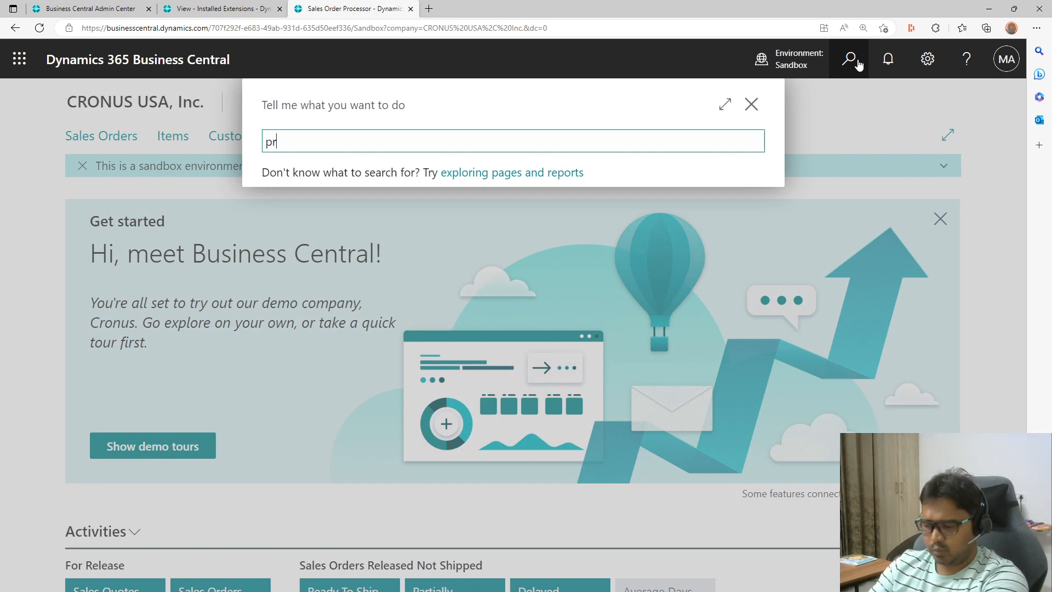
text(ol)
text(iles)
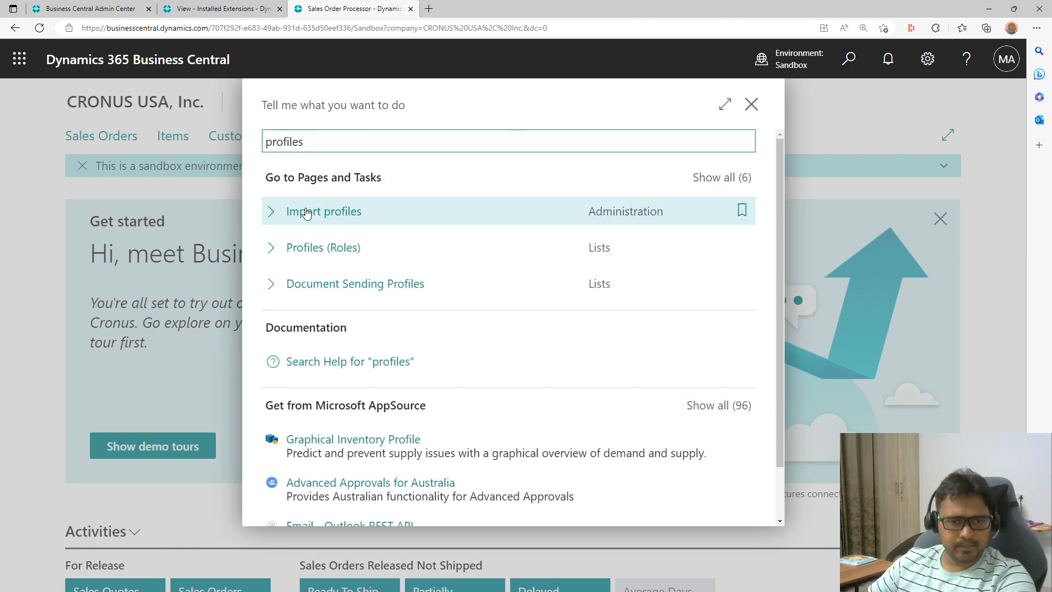
click(325, 243)
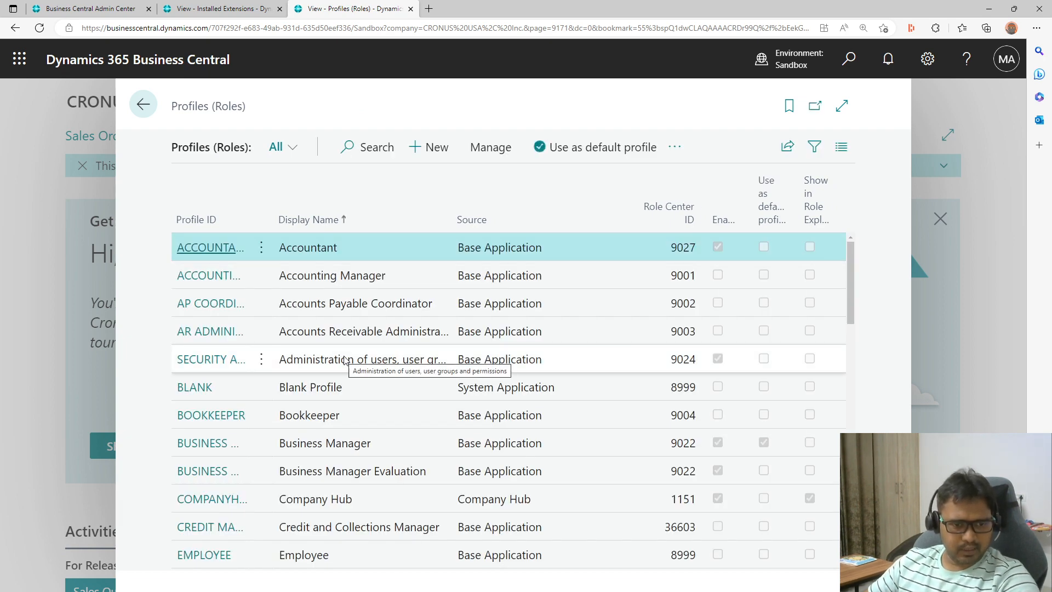
- Find the Sales Order Processor profile in the list and start customizing its pages
scroll(345, 359, down, 5)
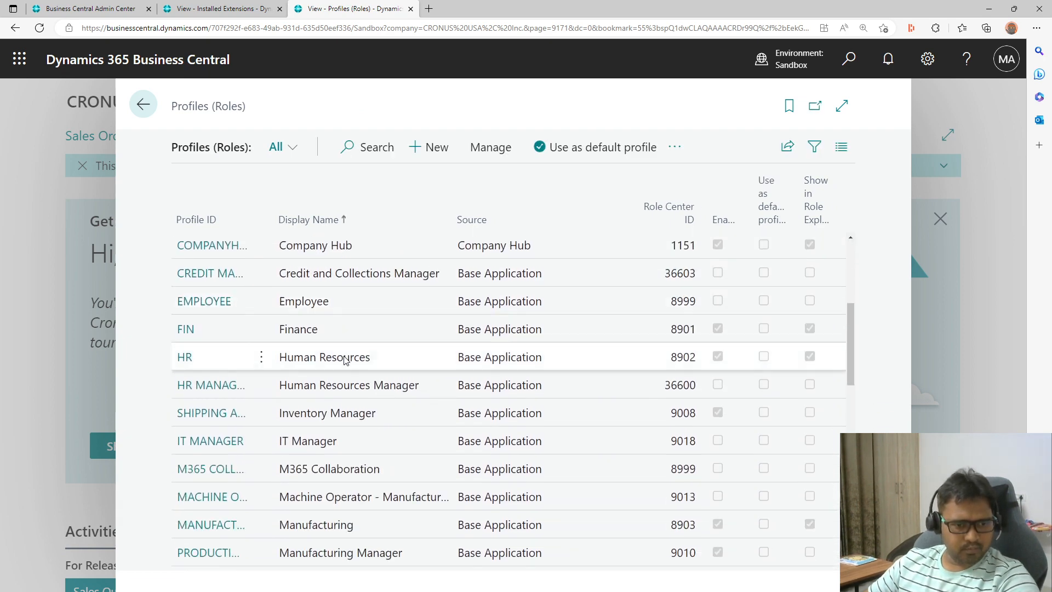
scroll(346, 360, down, 7)
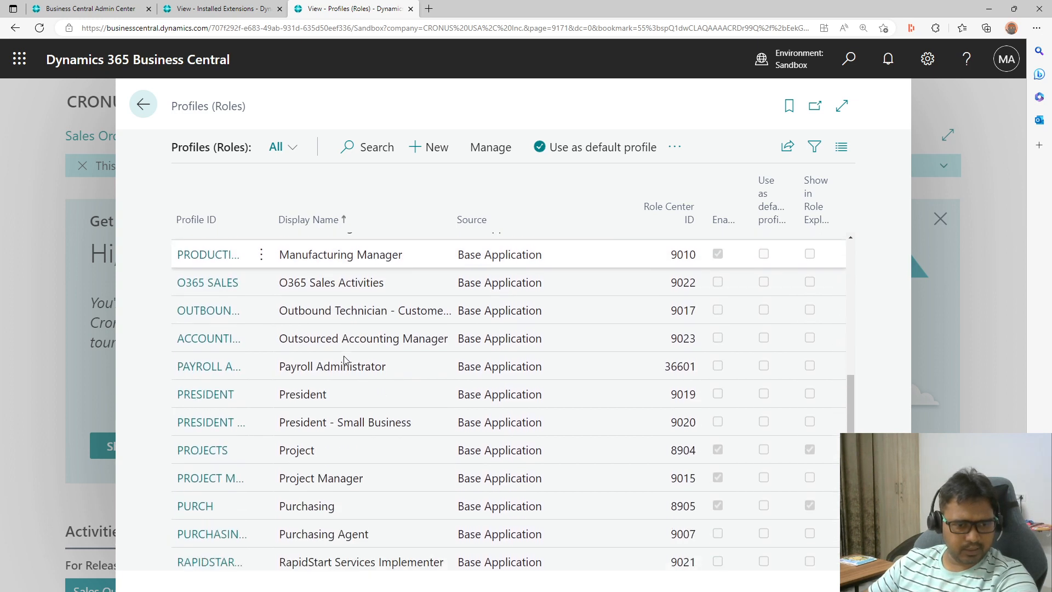
scroll(345, 360, down, 5)
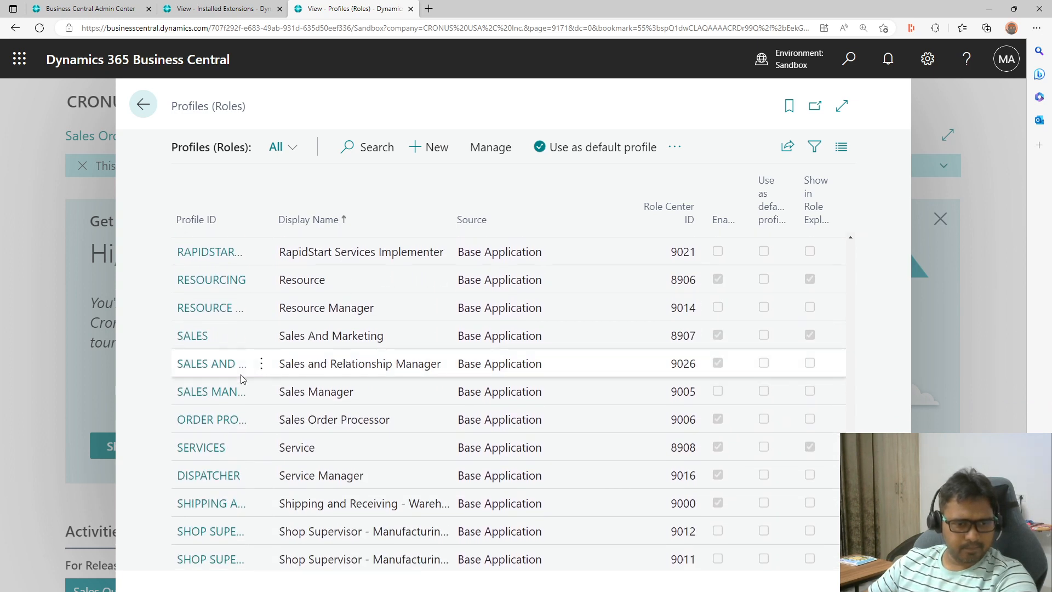
click(358, 418)
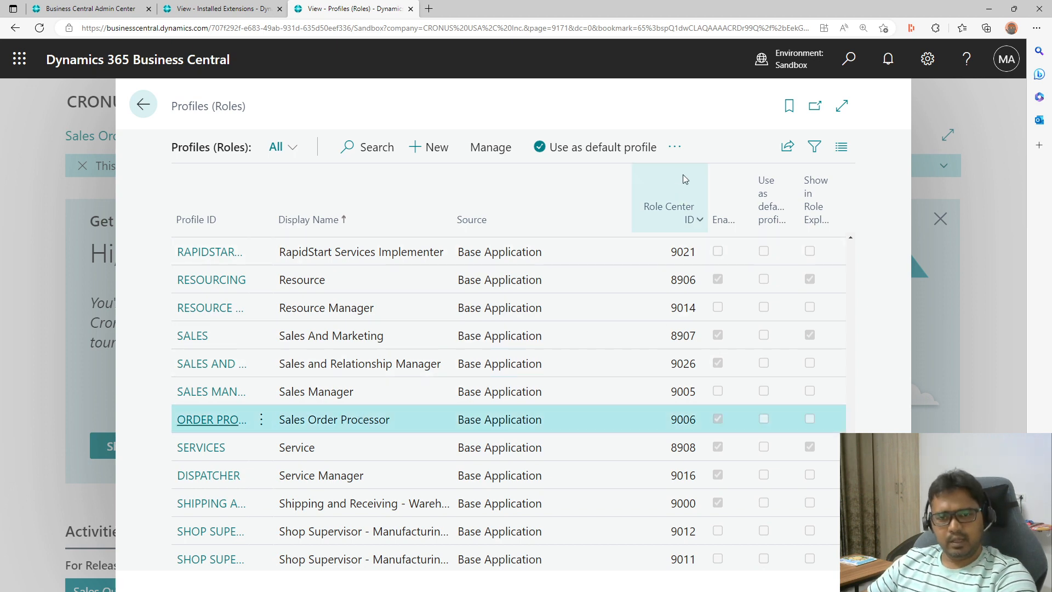
click(676, 150)
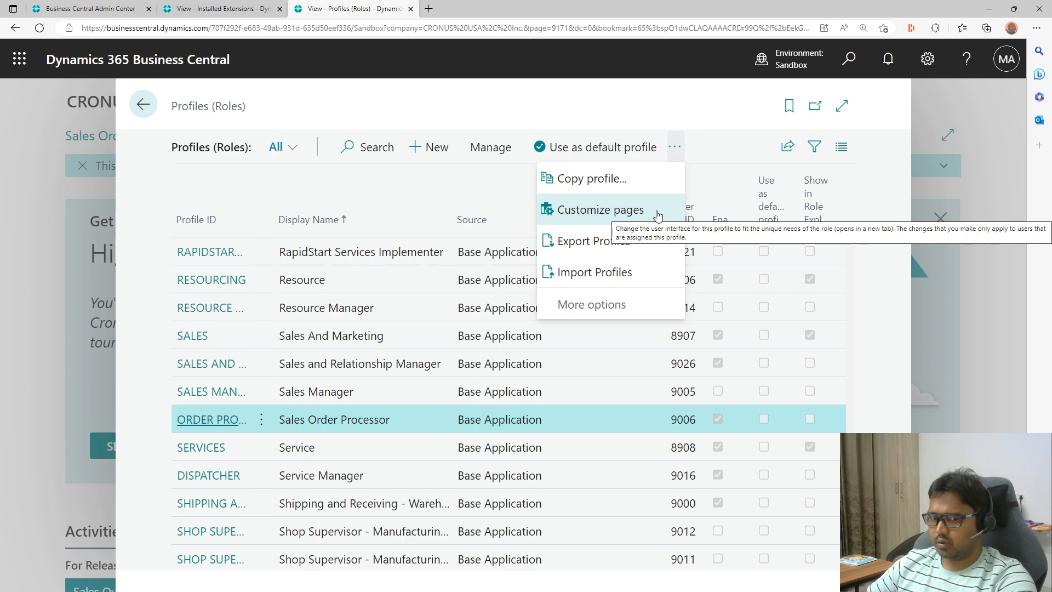
click(658, 211)
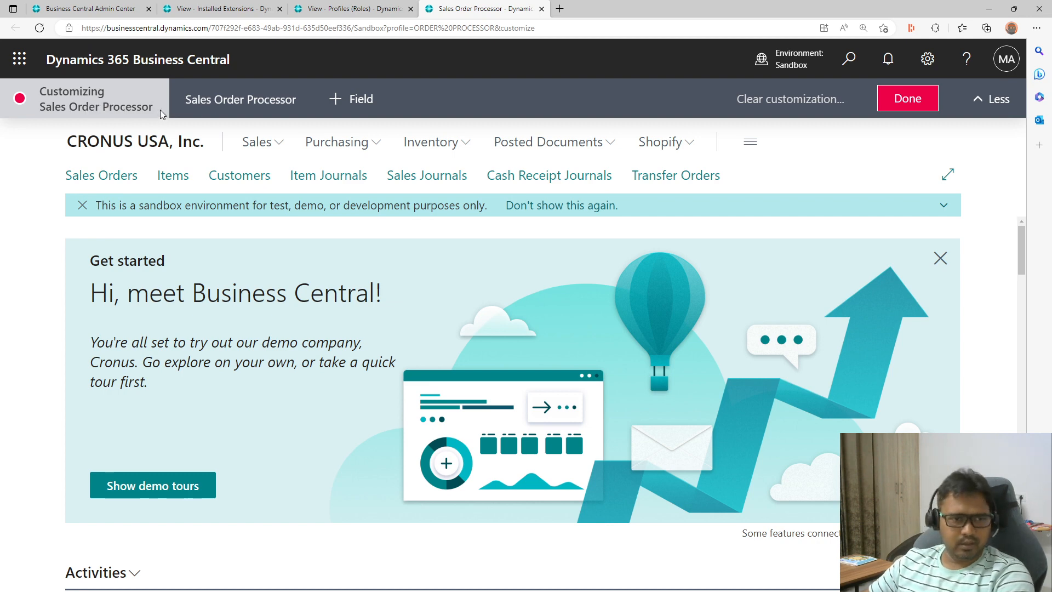
- Add the Name 2 field between Balance and Amount in the Customers list, and view the Balance on Date ($) column's customization options
click(233, 185)
click(349, 243)
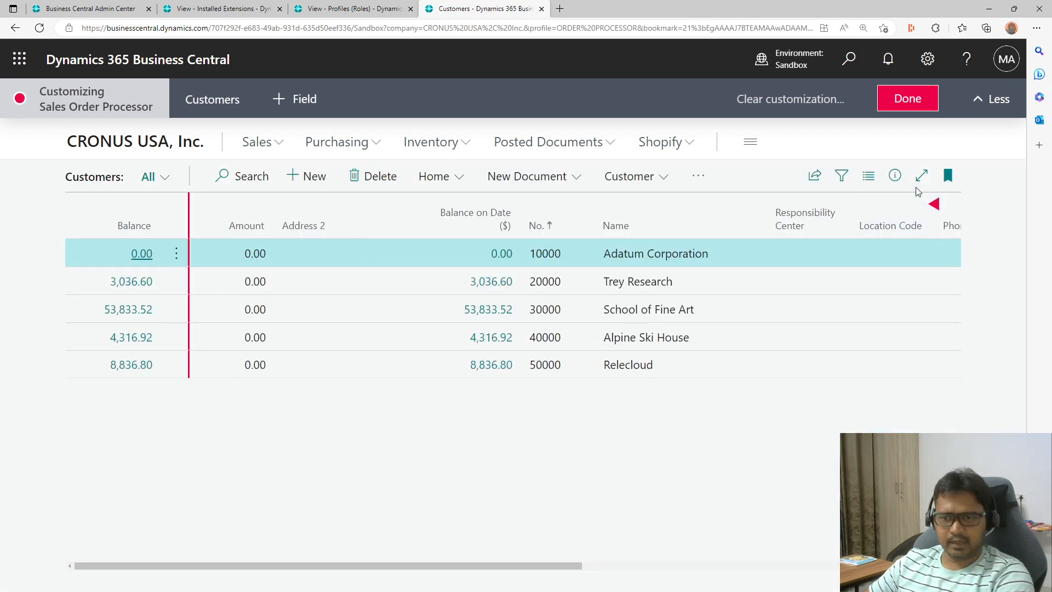
click(287, 101)
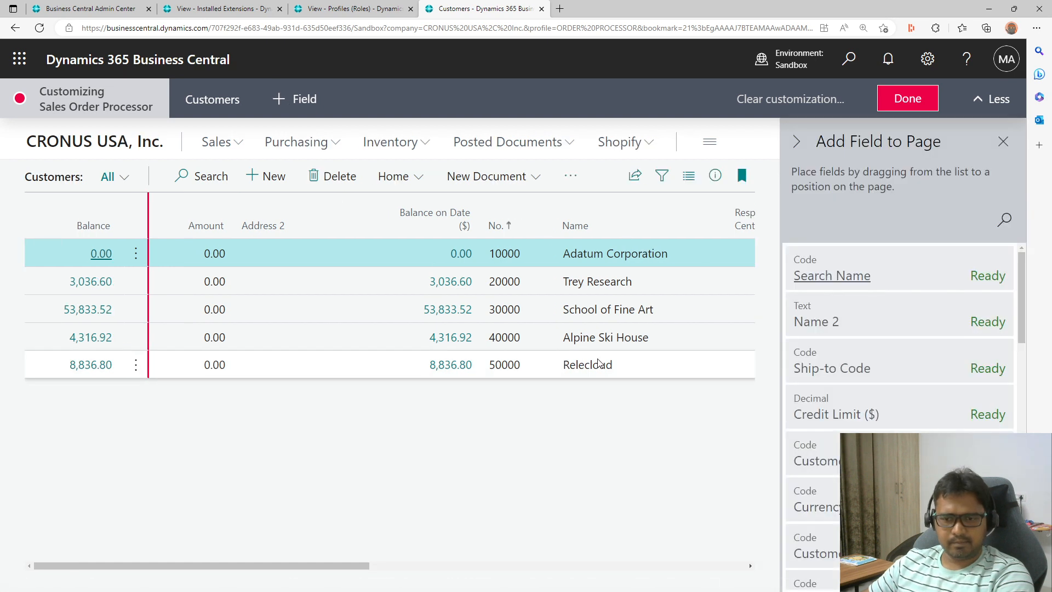
drag(865, 324, 167, 225)
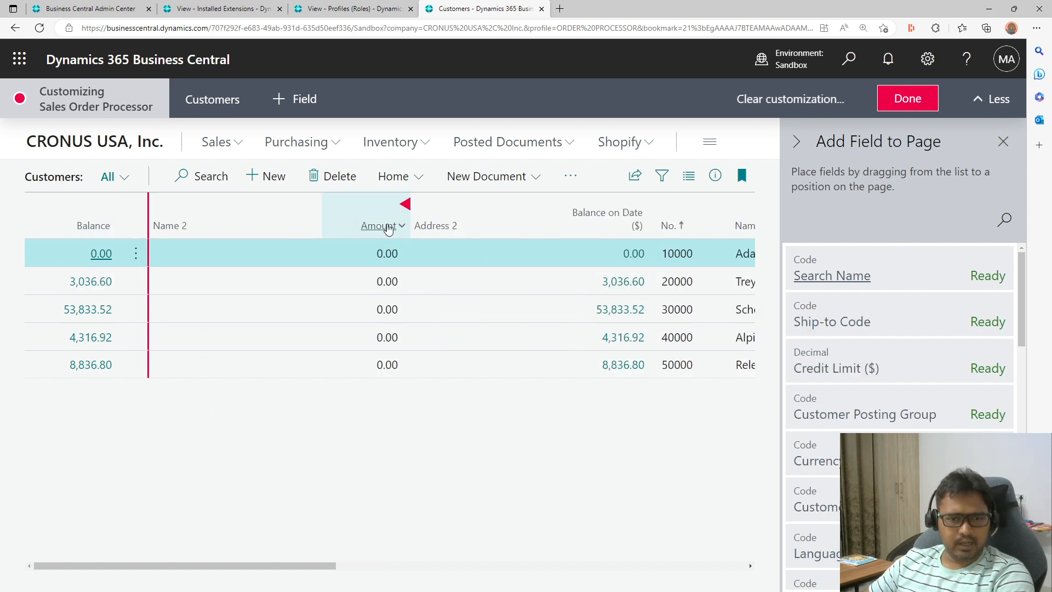
click(652, 206)
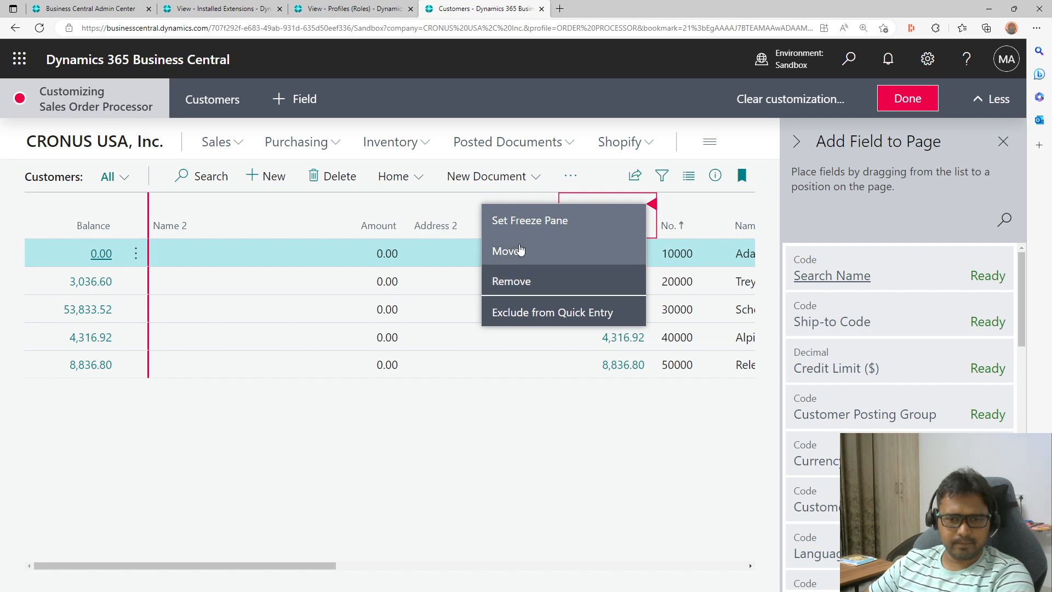
click(542, 290)
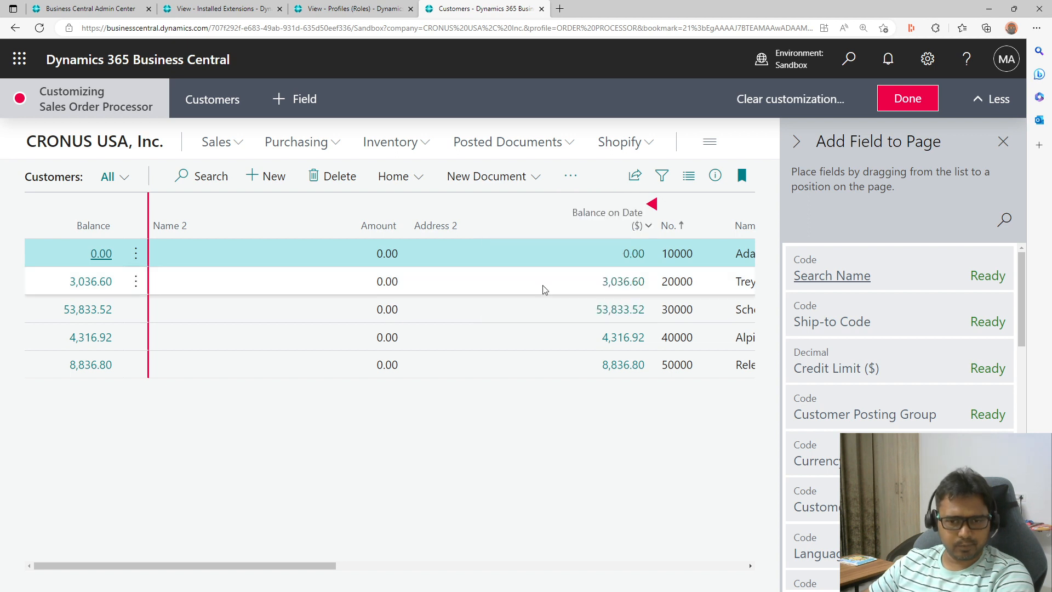
- Leave the Customers list and open the Items list from the profile's home page for customization
click(139, 141)
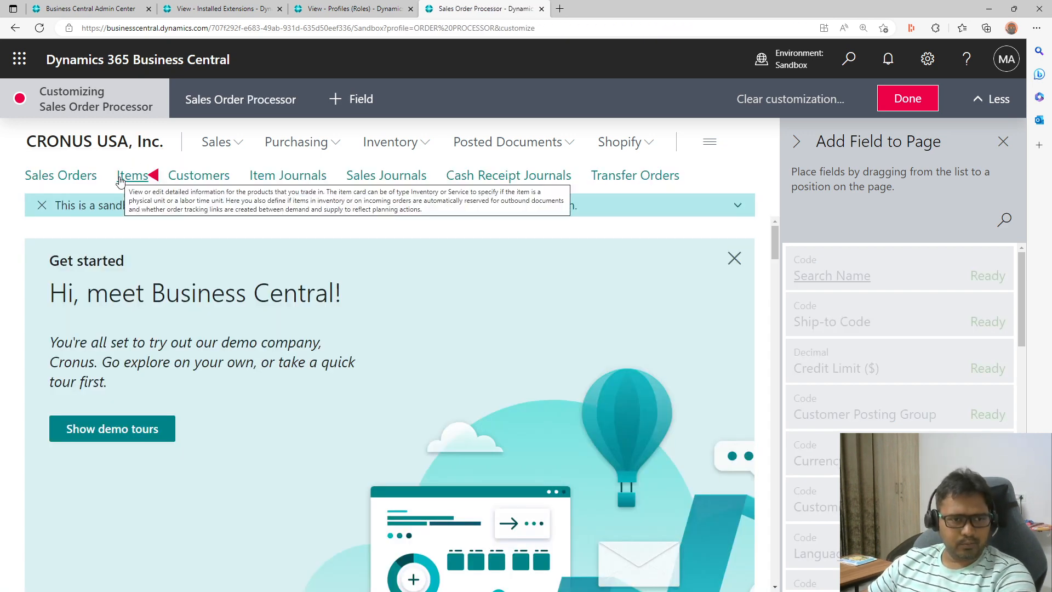
click(134, 176)
click(165, 224)
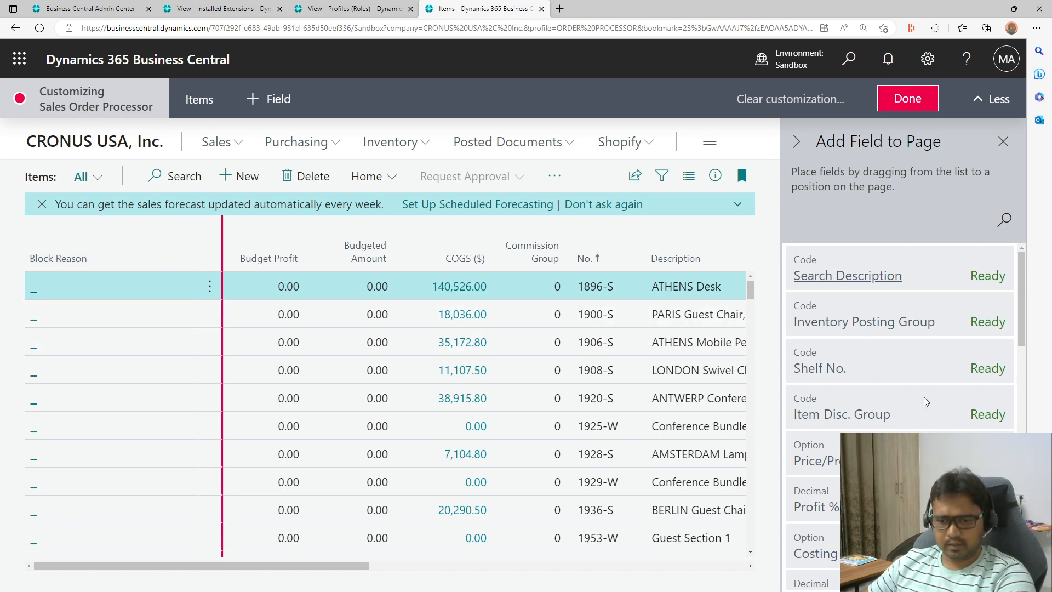
- Browse the fields available for the Items list, search them for "no2", and clear the search
scroll(925, 402, down, 13)
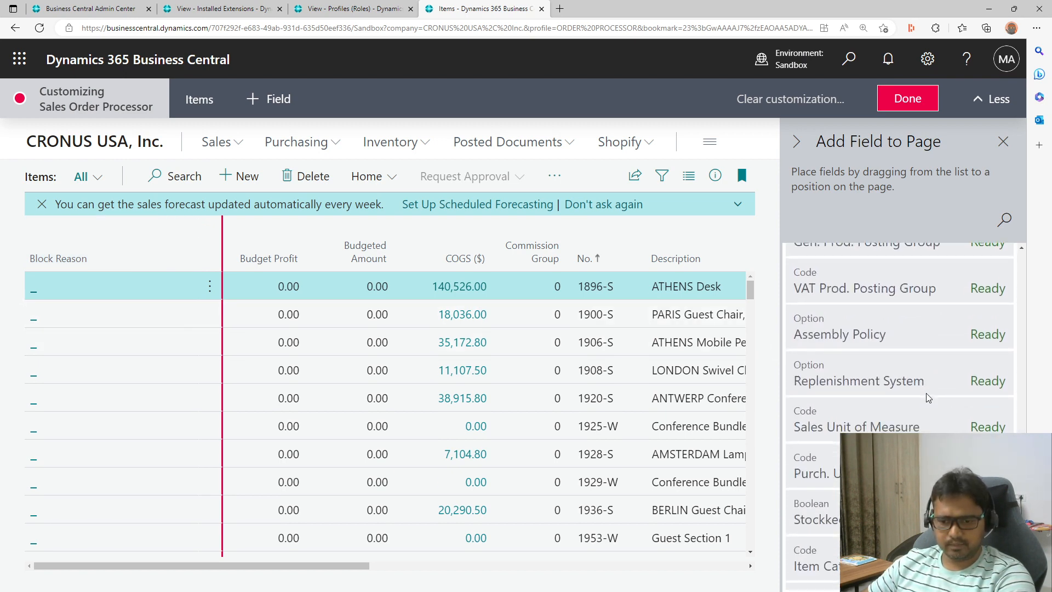
scroll(926, 393, up, 15)
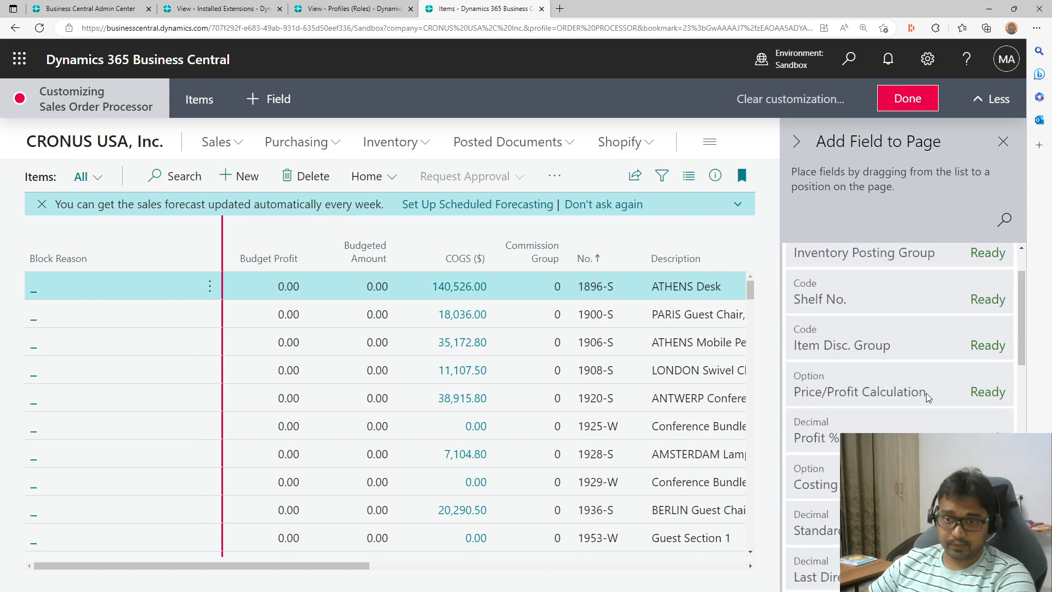
click(1006, 221)
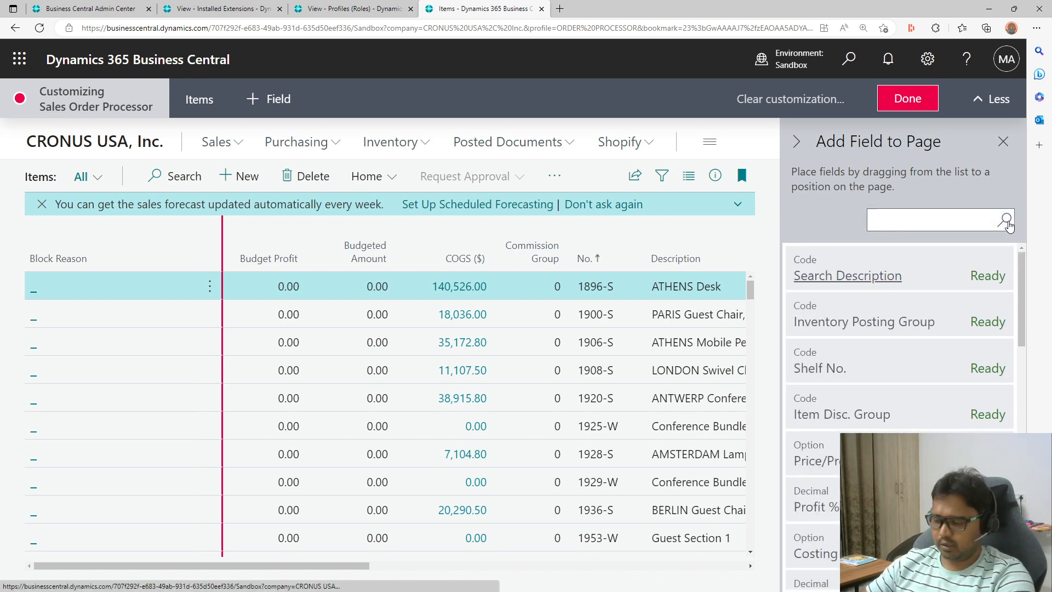
text(no2)
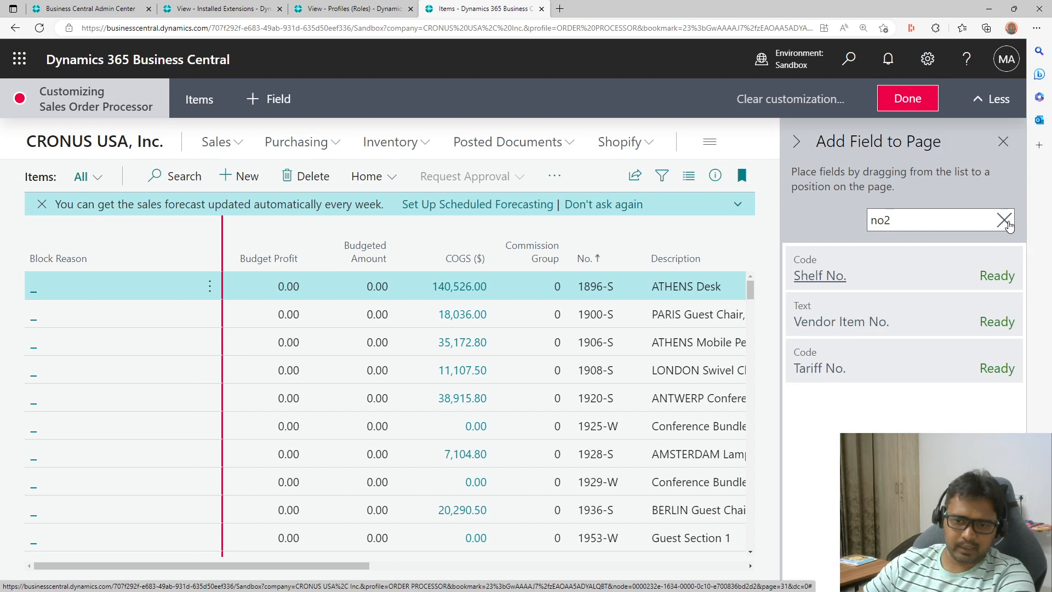
click(1005, 220)
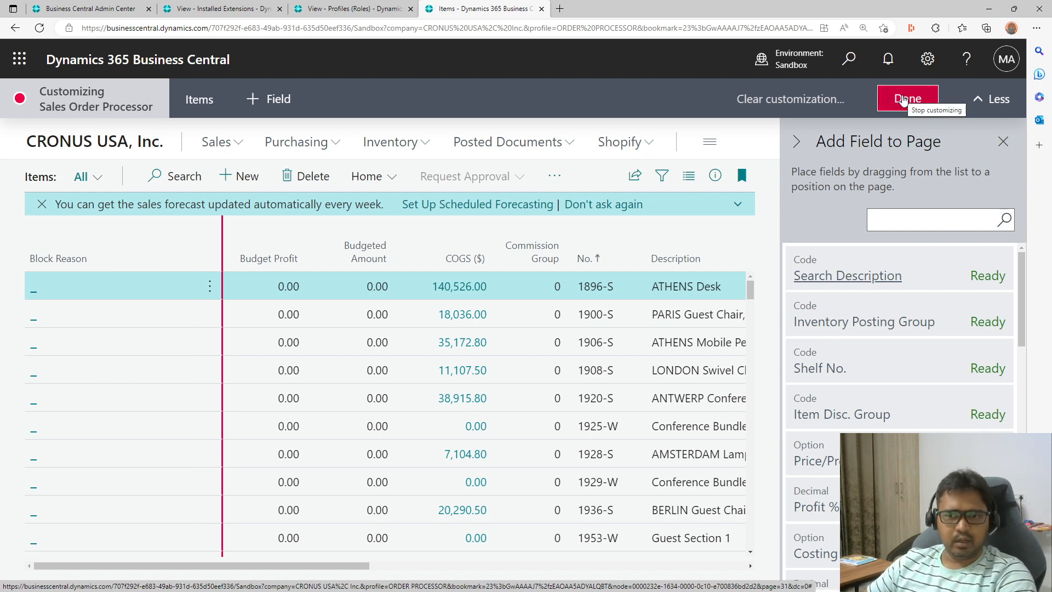
- Add the Shelf No. field before Budget Profit in the Items list and remove the Block Reason column
drag(864, 365, 251, 246)
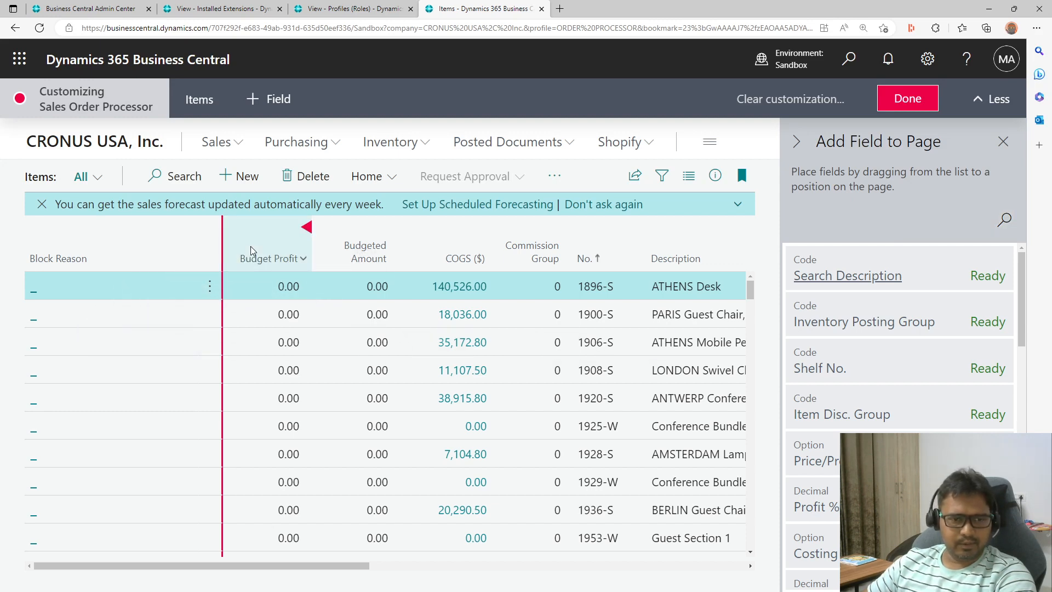
click(194, 228)
click(235, 299)
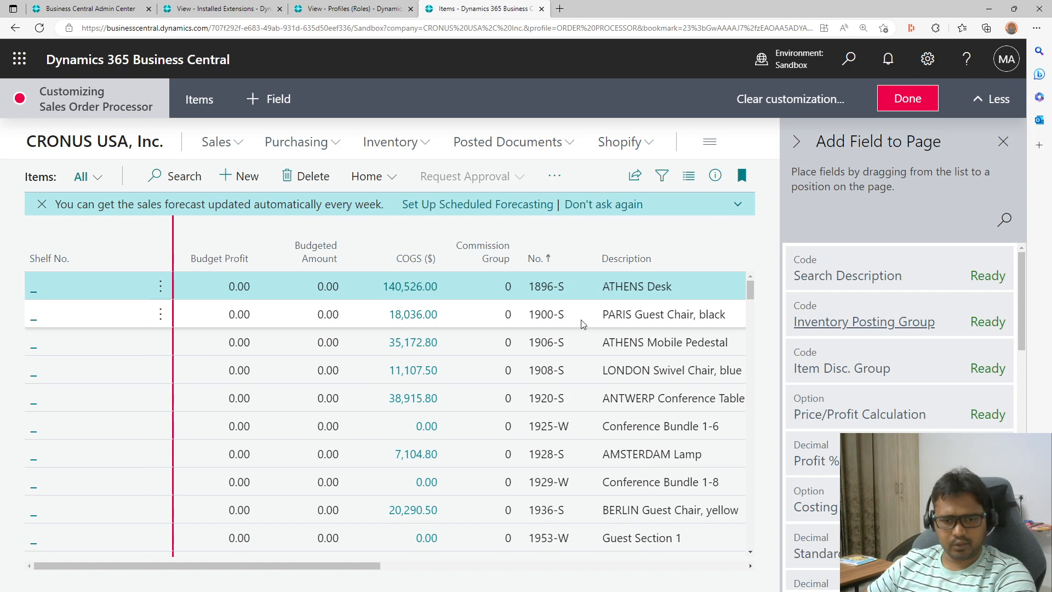
- Search for "vendor" from the home page, open the Vendors list for customization, and hide its FactBox pane
click(95, 143)
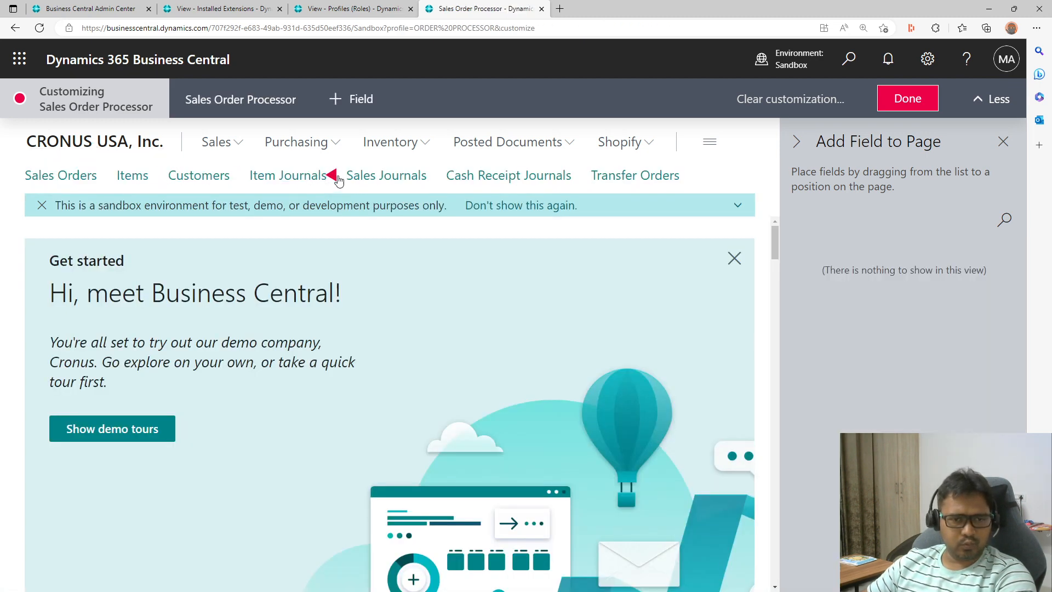
click(849, 59)
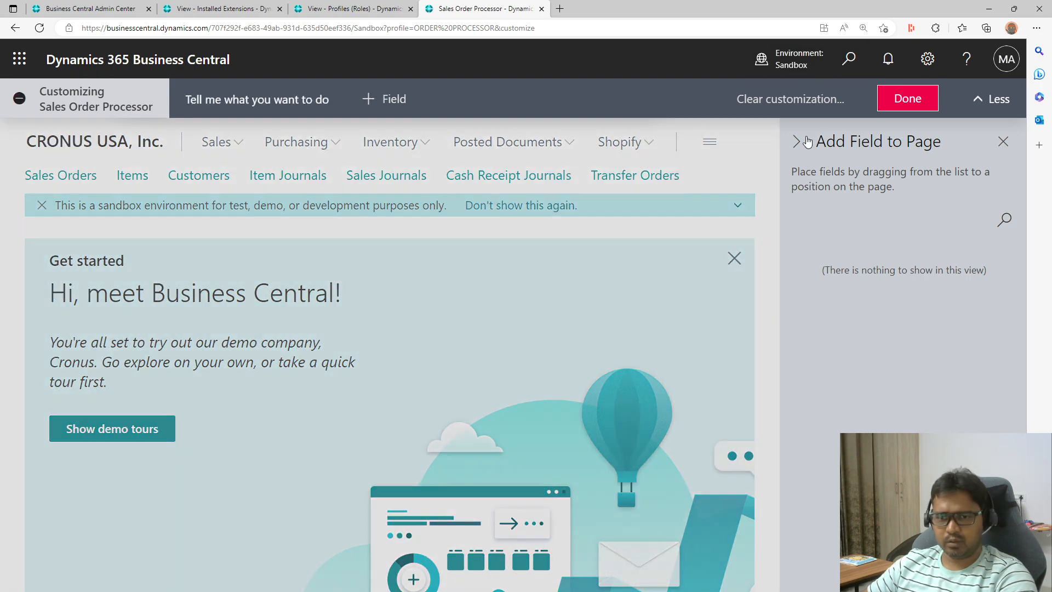
text(vendor)
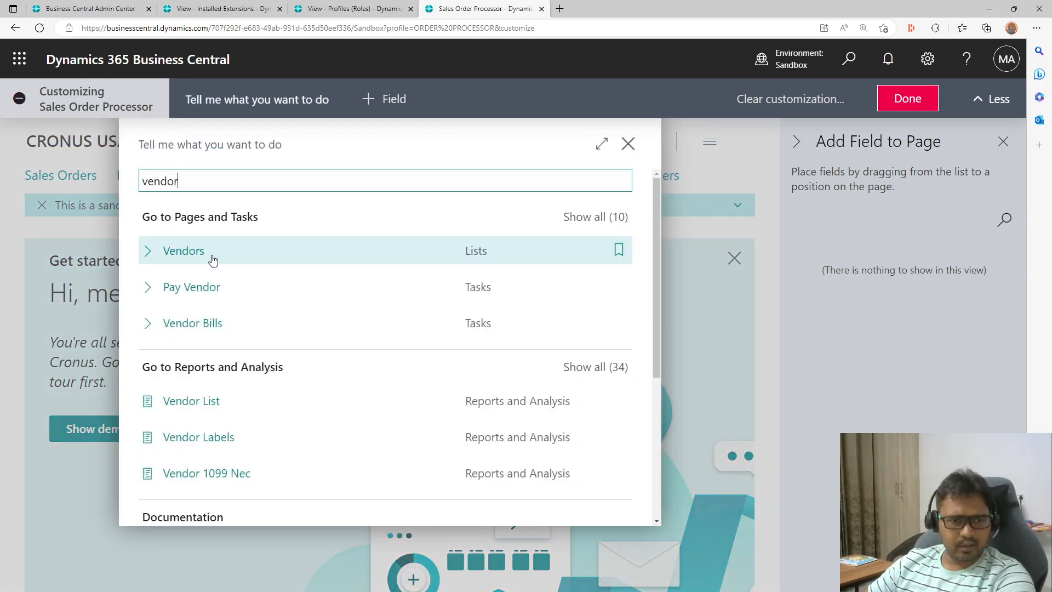
click(184, 250)
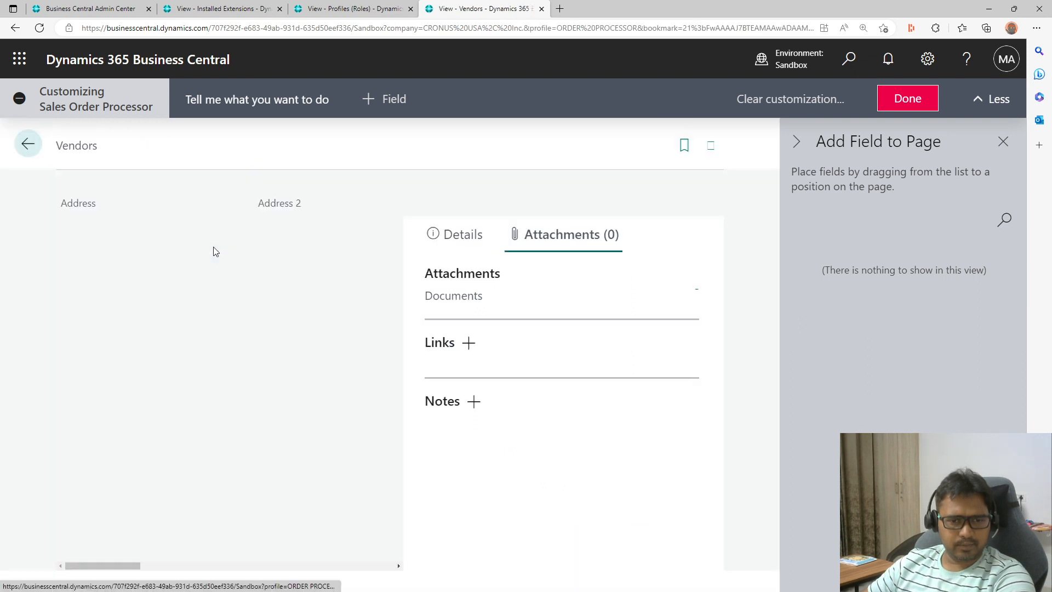
click(719, 185)
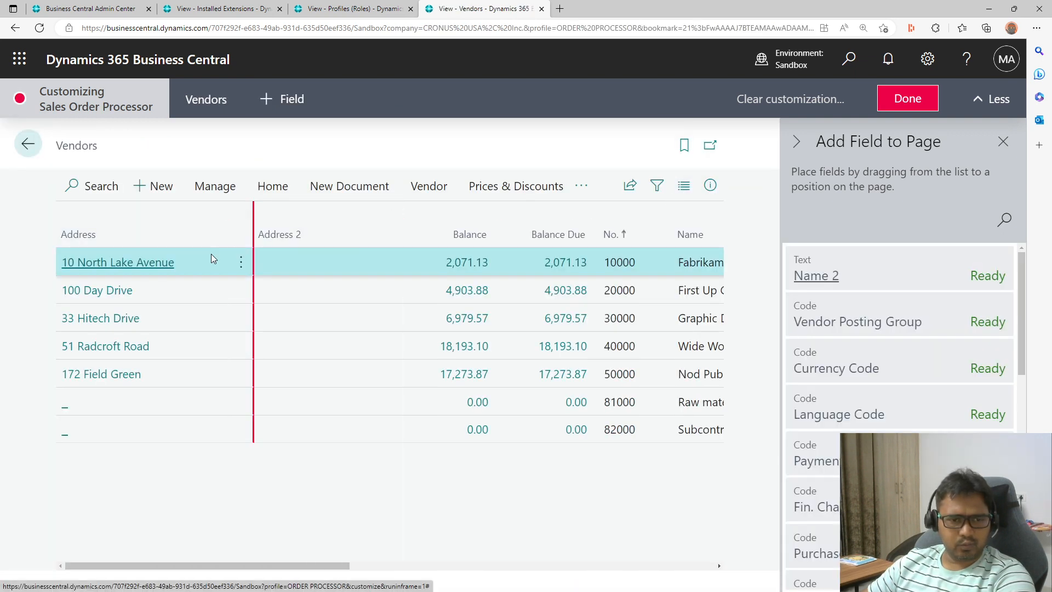
- Add the Name 2 field before Address in the Vendors list and remove the Address 2 column
mouse_move(869, 278)
mouse_down()
mouse_move(430, 312)
mouse_move(281, 245)
mouse_move(213, 256)
mouse_move(88, 241)
mouse_up()
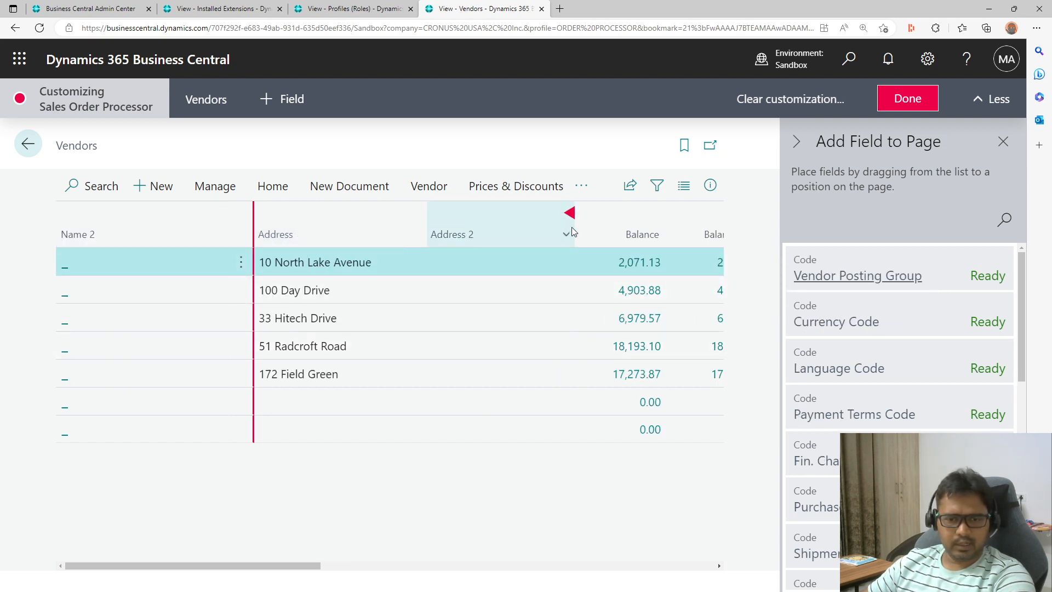
click(570, 214)
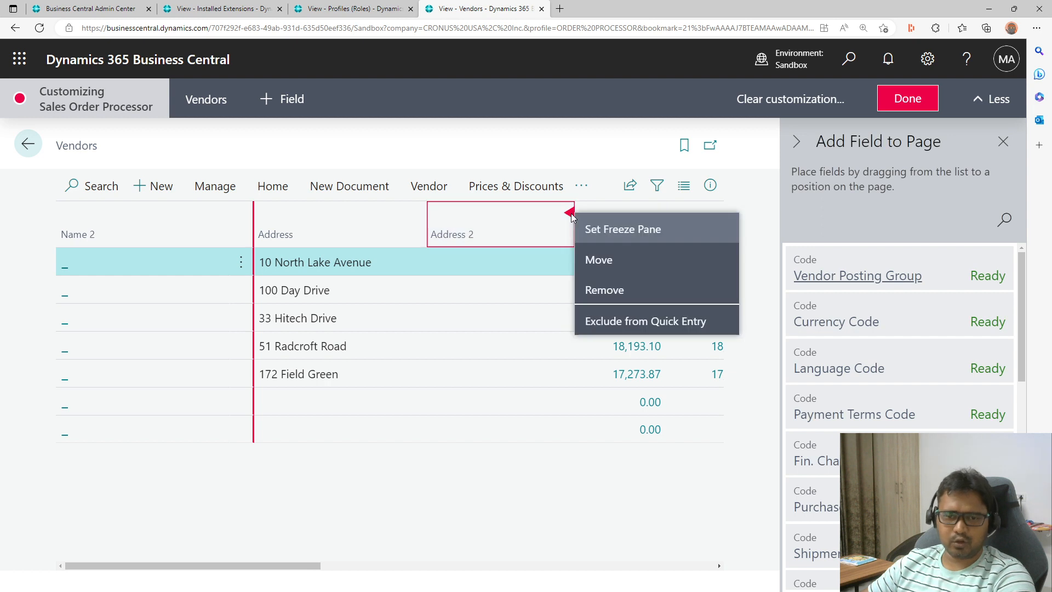
click(605, 290)
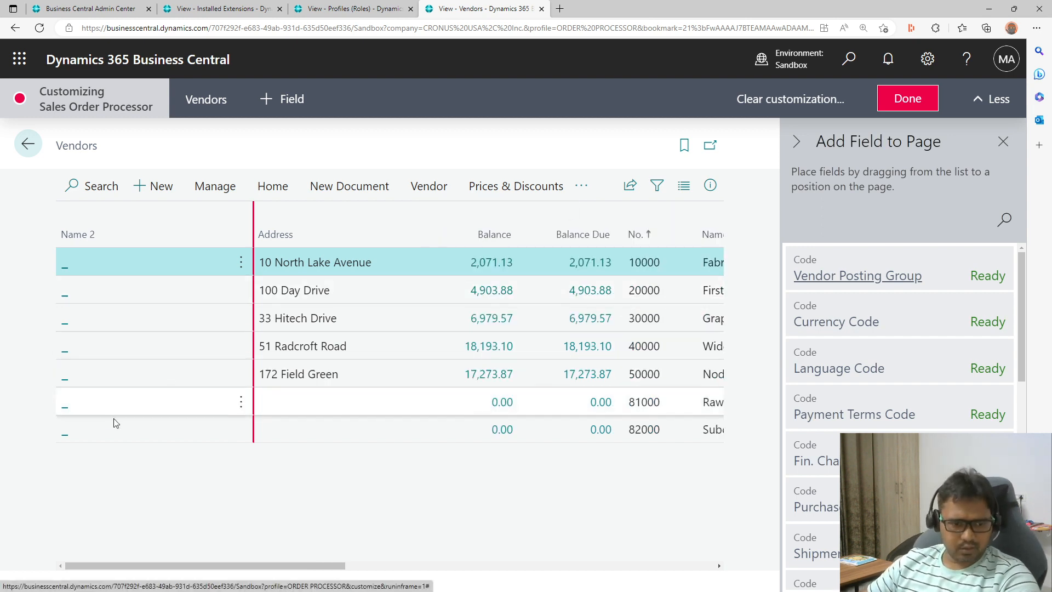
- Review the remaining Vendors list columns and open the card of vendor 10000, Fabrikam, Inc., for editing
drag(164, 568, 56, 554)
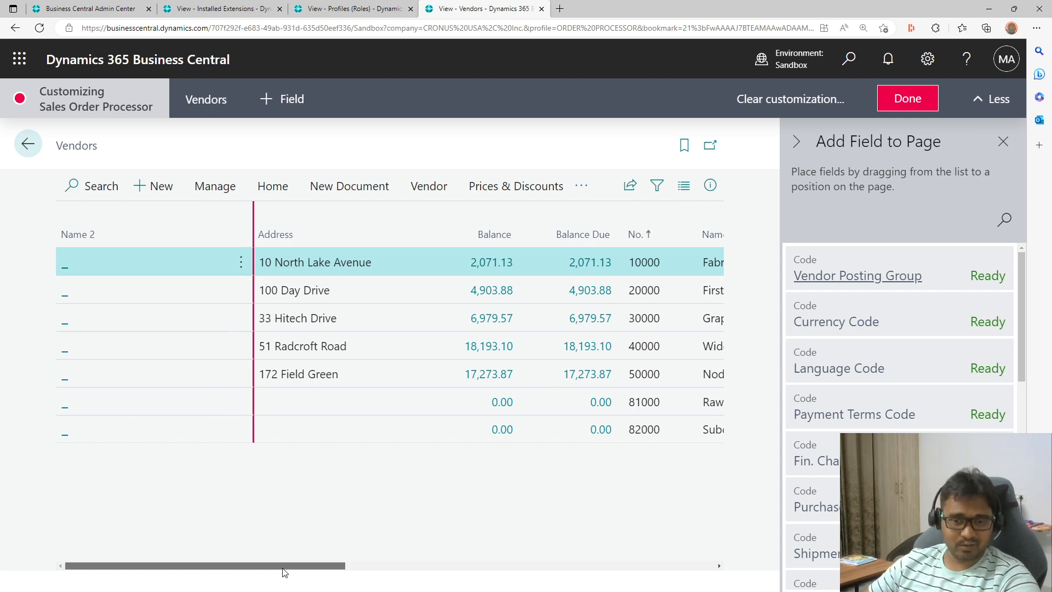
drag(284, 568, 403, 566)
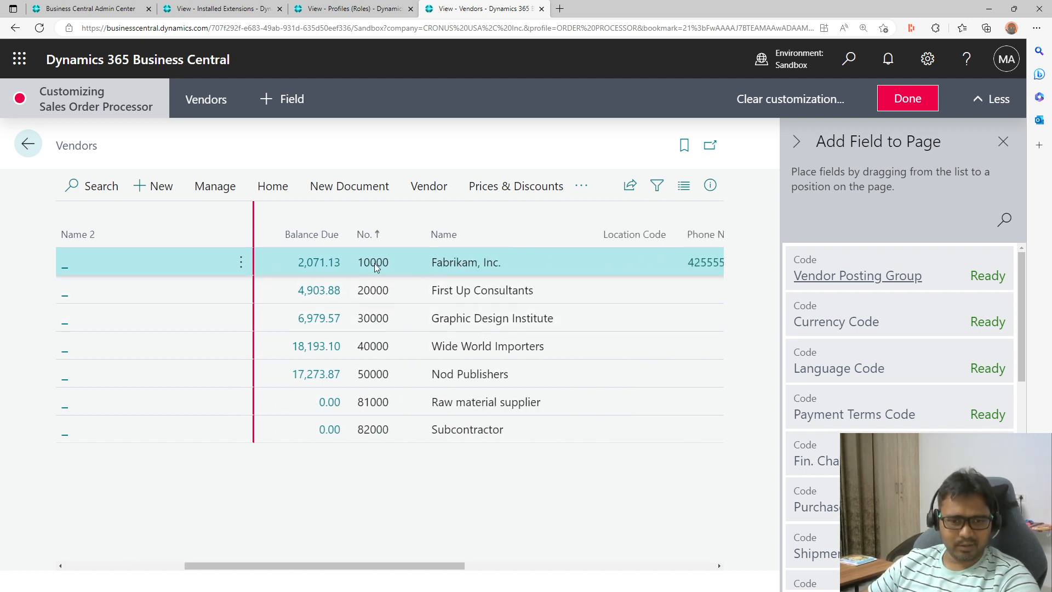
click(212, 186)
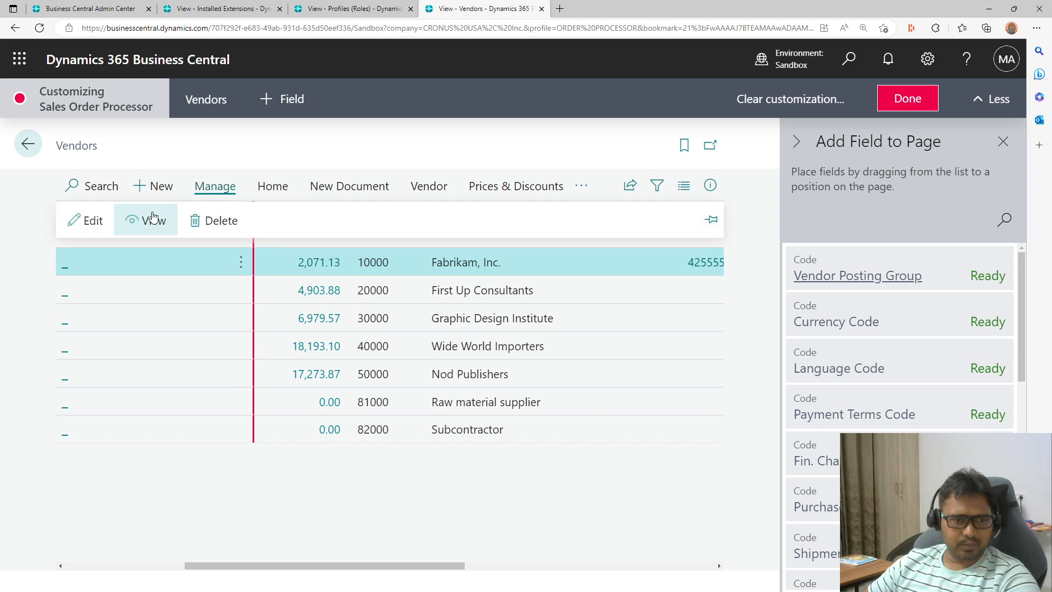
click(82, 220)
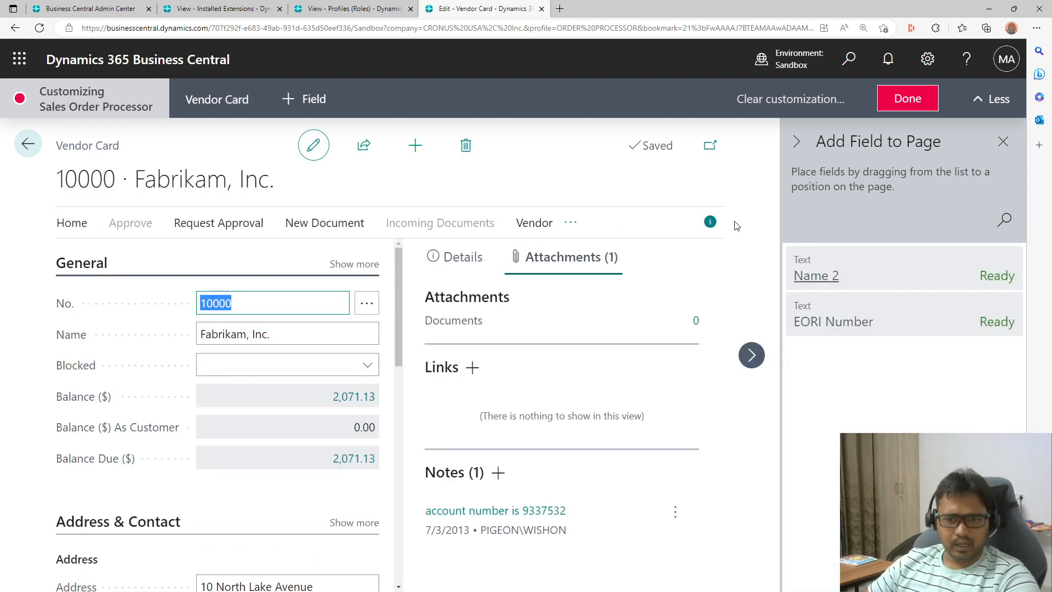
- Hide the vendor card's FactBox pane and remove the Balance Due ($) field from the General section
click(710, 222)
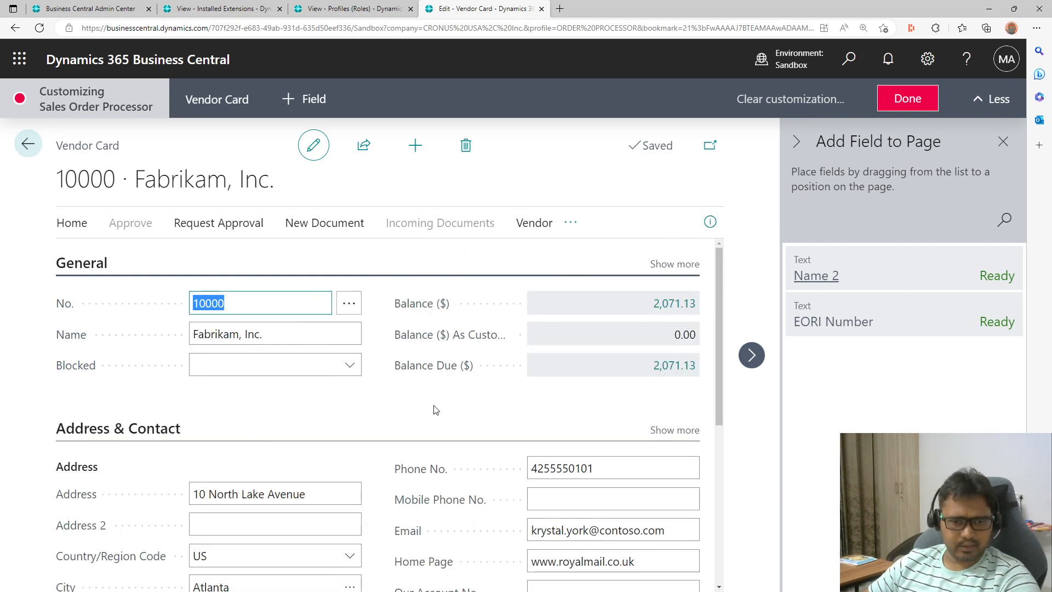
click(694, 365)
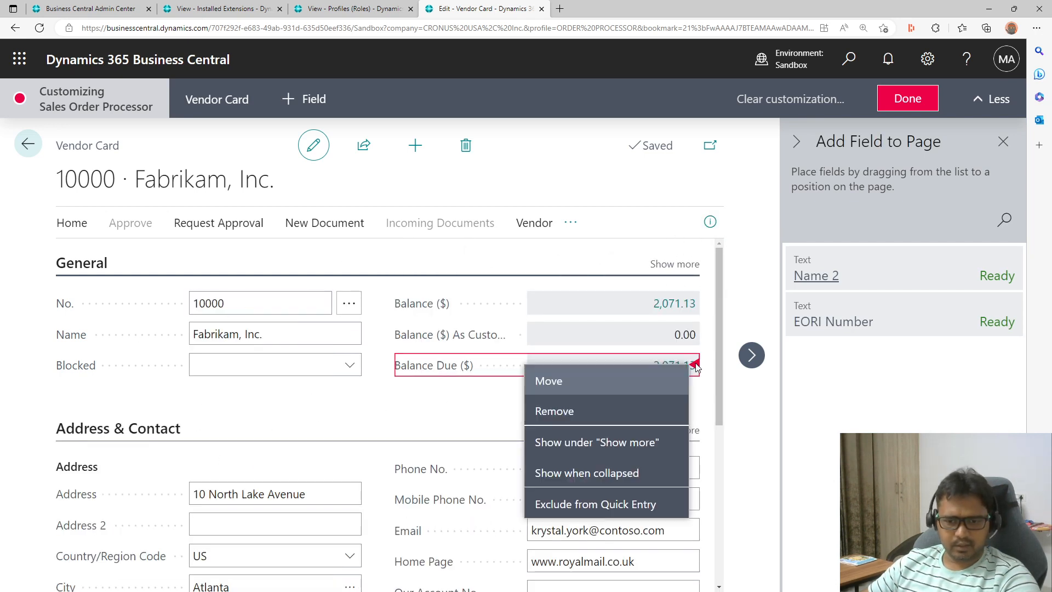
click(606, 415)
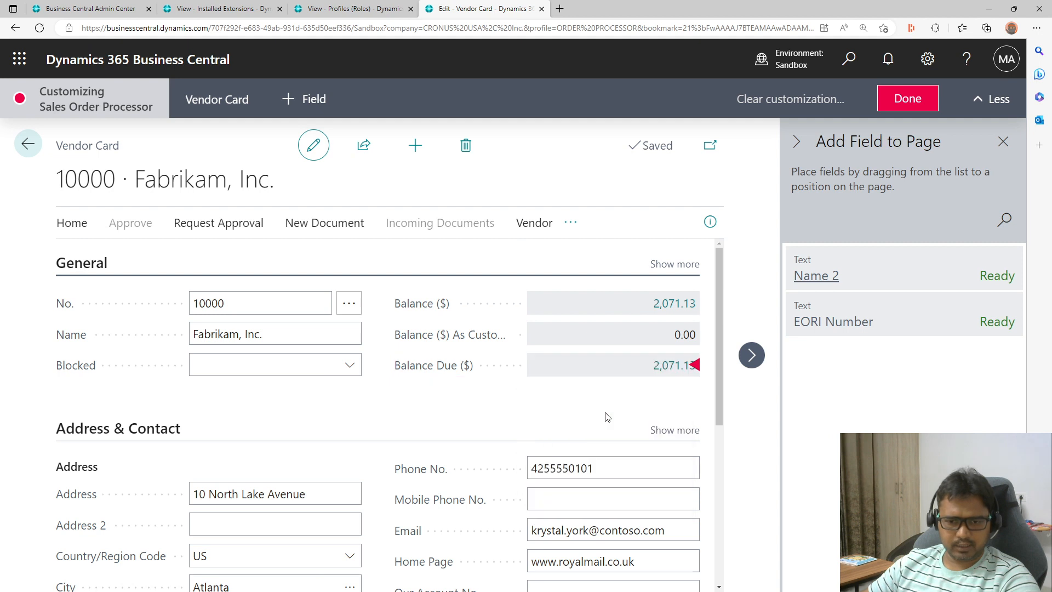
- Set the General section's Disable Search by Name field to show when collapsed, and move Balance ($) As Customer above Balance ($)
click(674, 264)
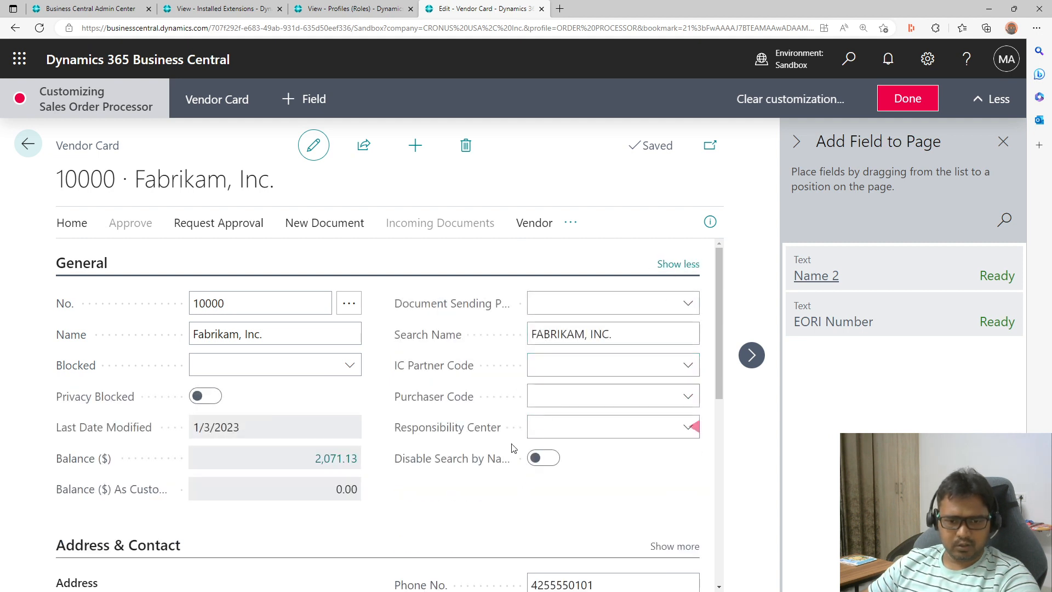
click(694, 457)
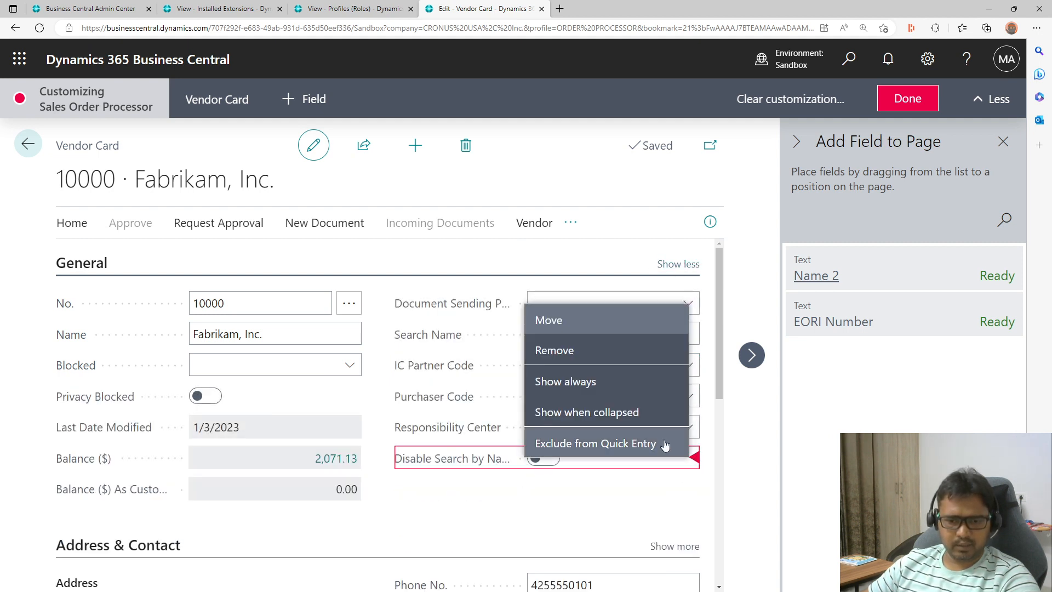
click(640, 420)
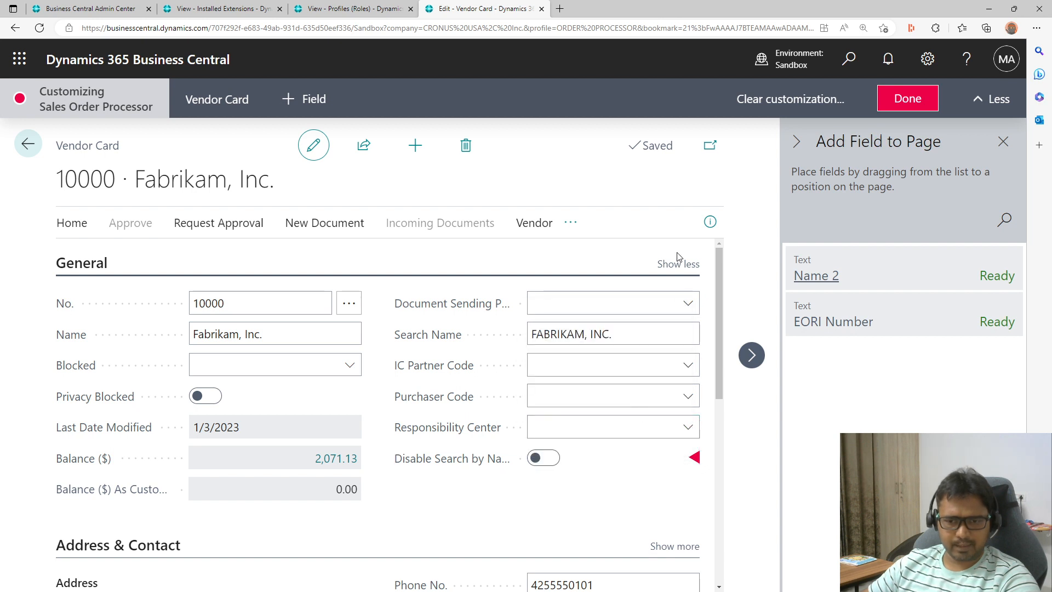
click(679, 264)
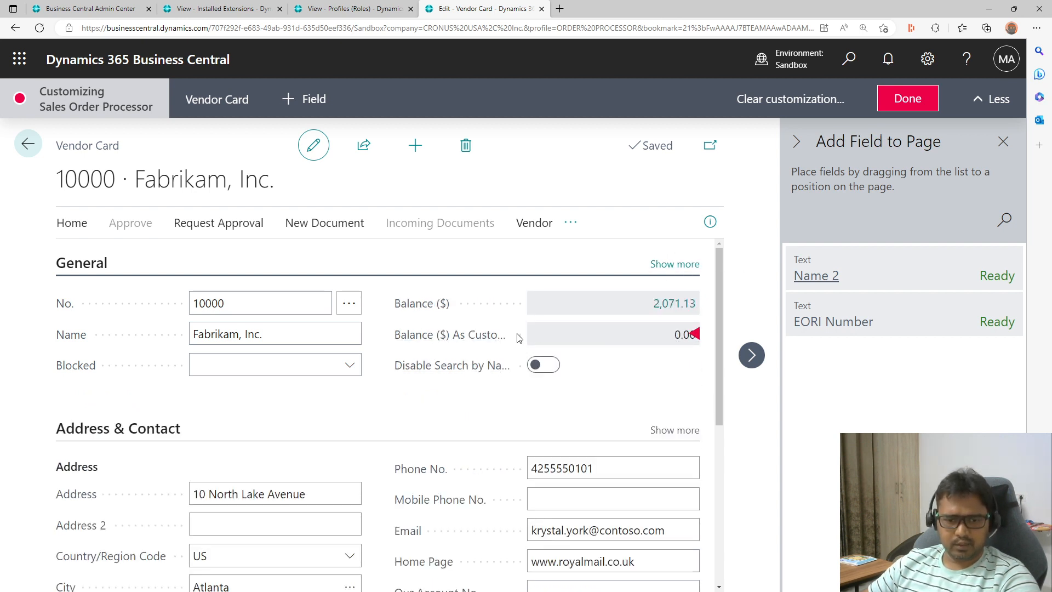
drag(472, 334, 181, 383)
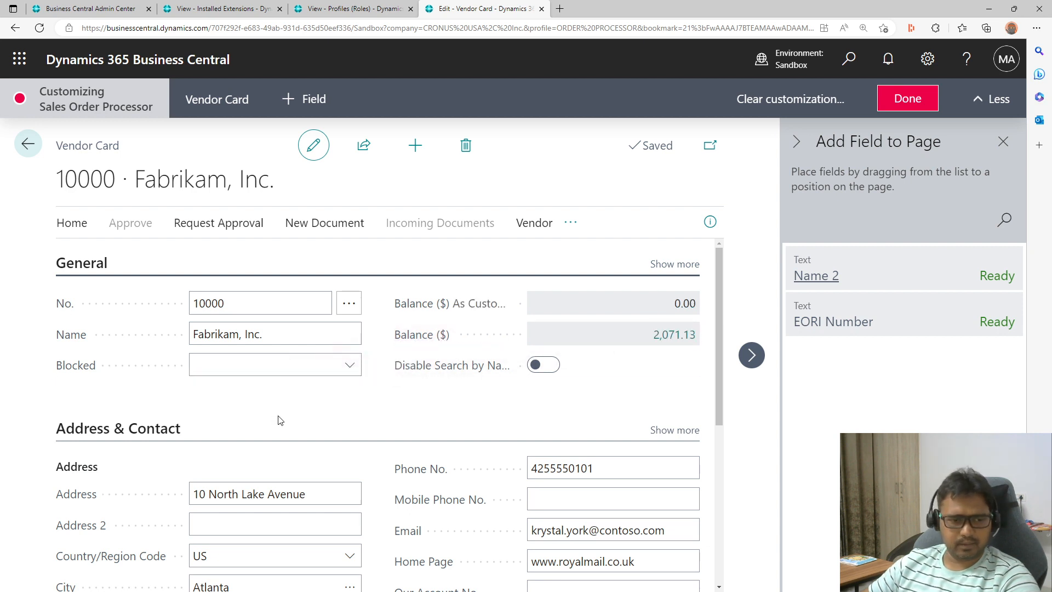
- Compare the vendor card's Payments section collapsed and expanded, and remove its Cash Flow Payment Terms Code field
scroll(601, 391, down, 5)
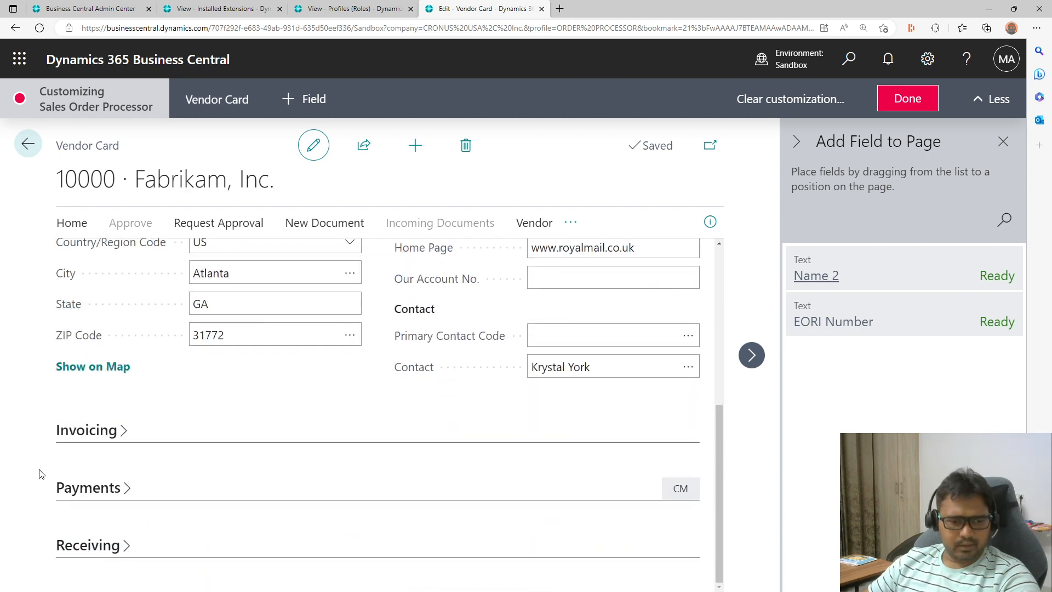
click(125, 496)
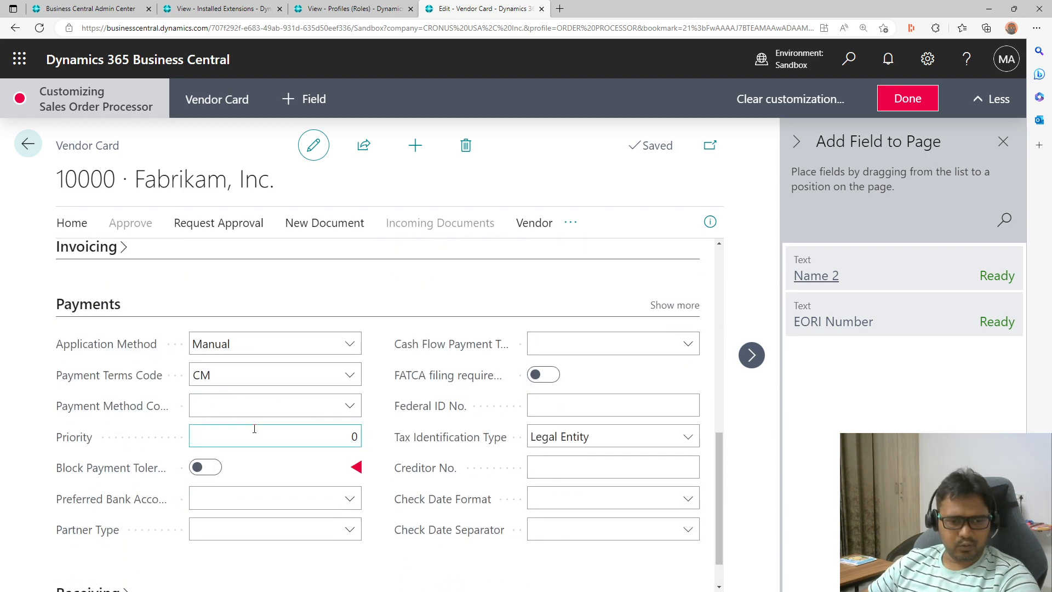
click(85, 305)
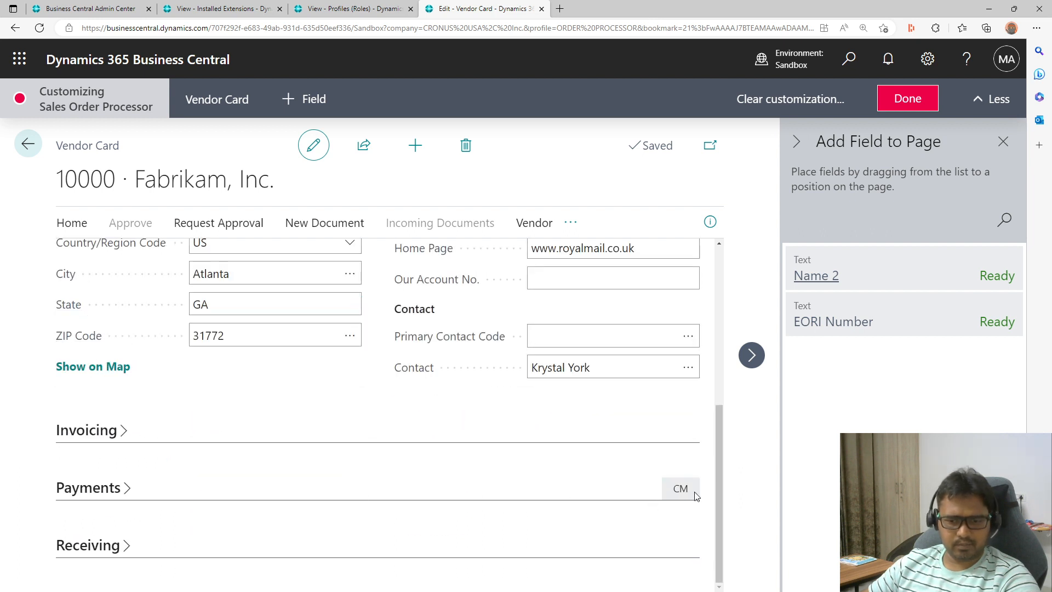
click(126, 500)
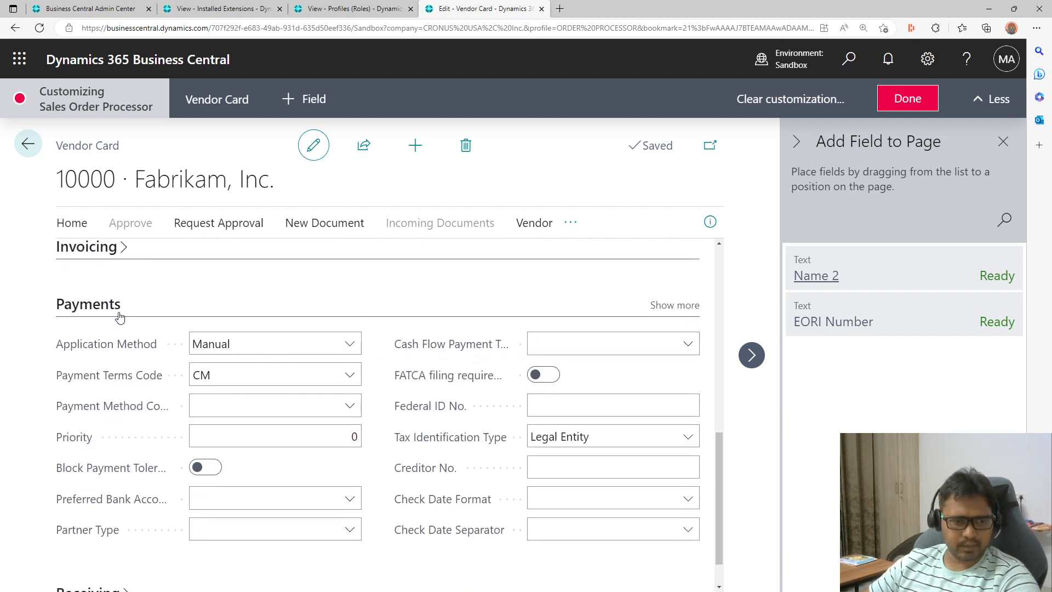
click(694, 345)
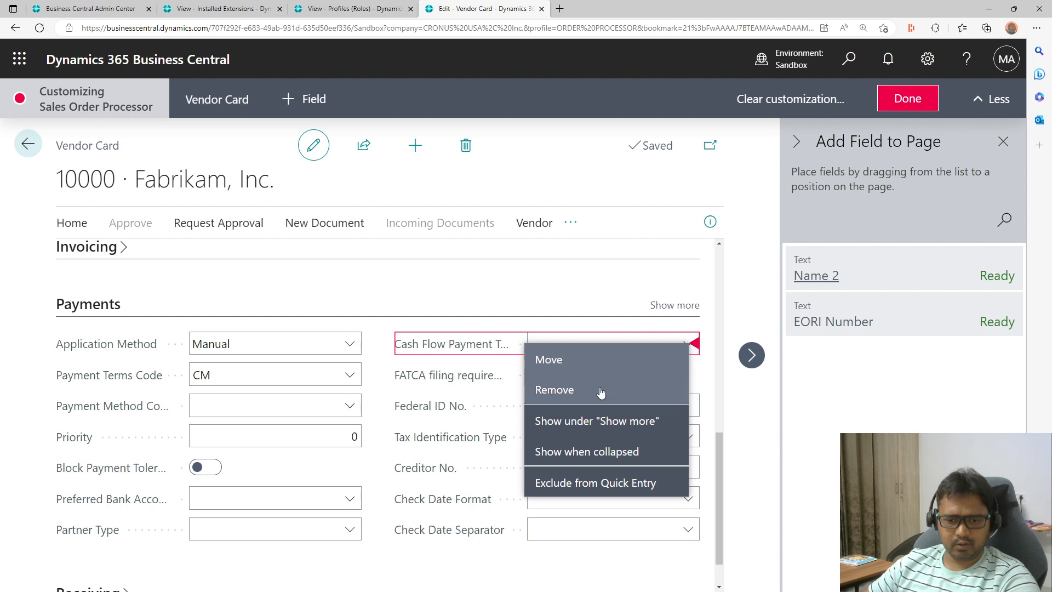
click(554, 390)
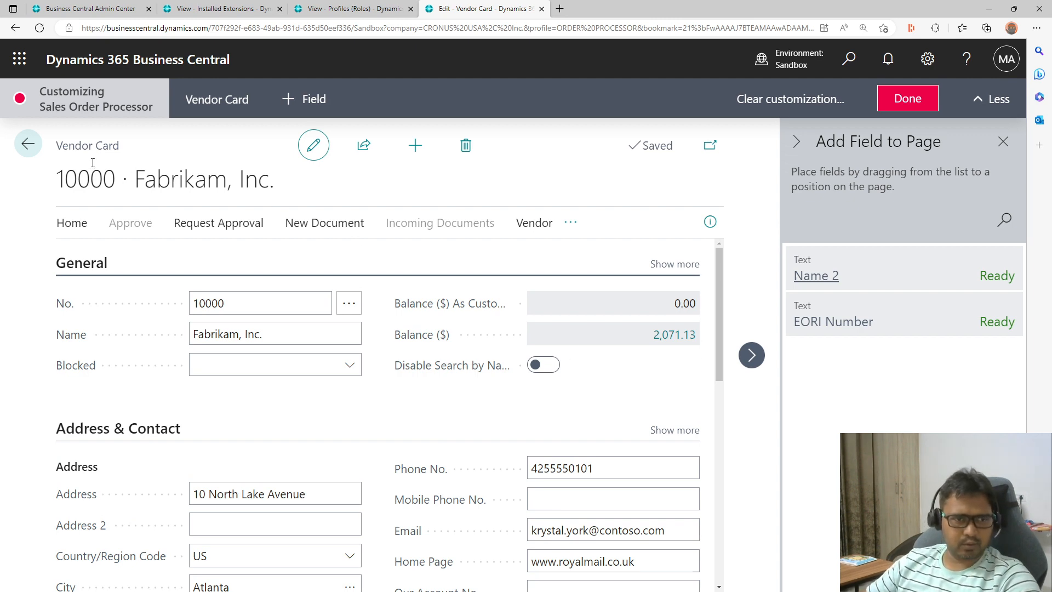
- Return from the vendor card to the Sales Order Processor role center and hide its User Tasks part
click(37, 151)
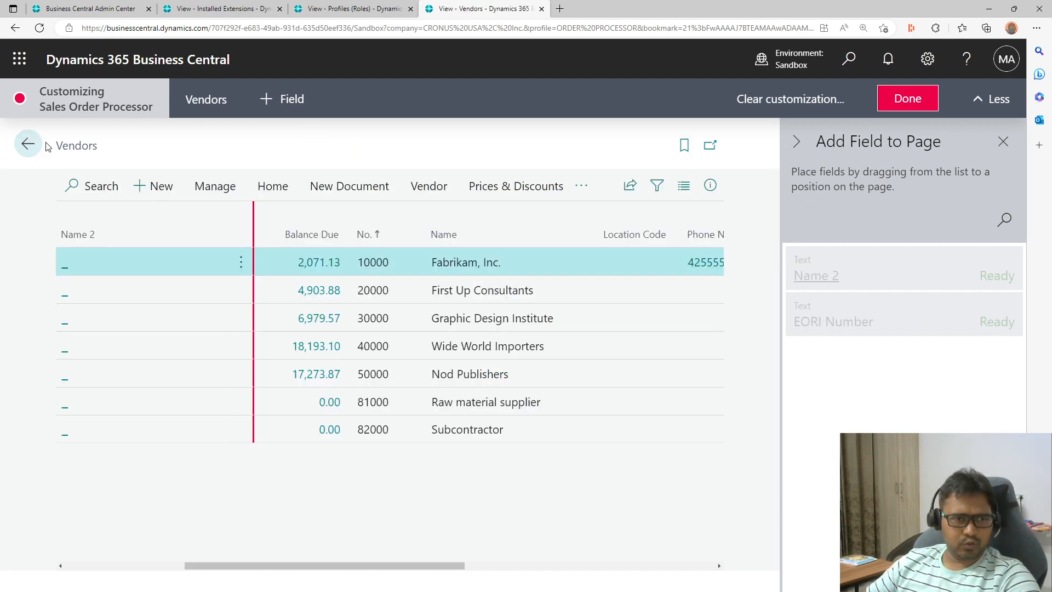
click(36, 147)
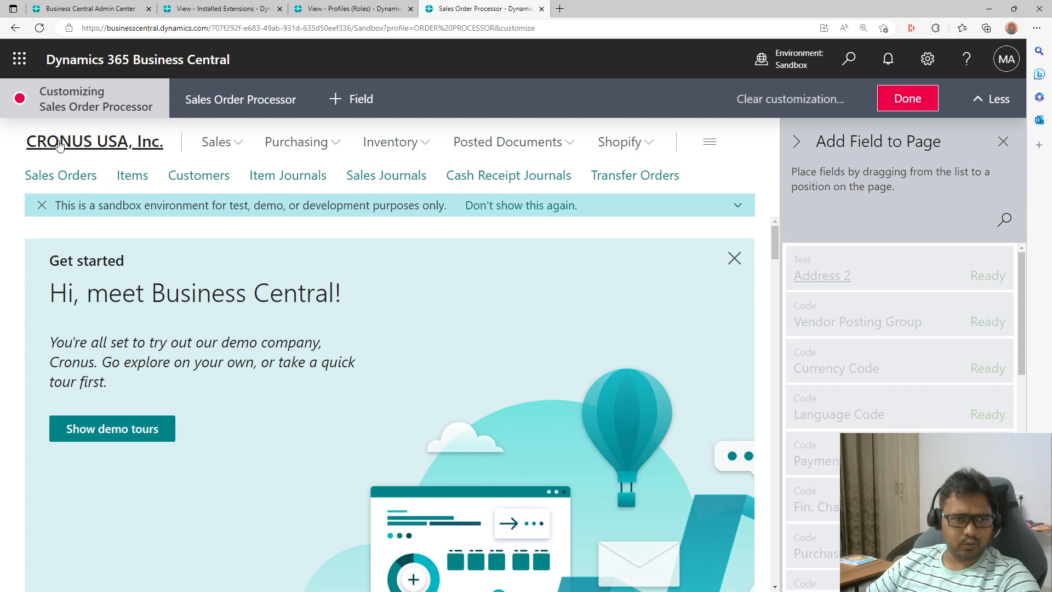
scroll(291, 283, down, 10)
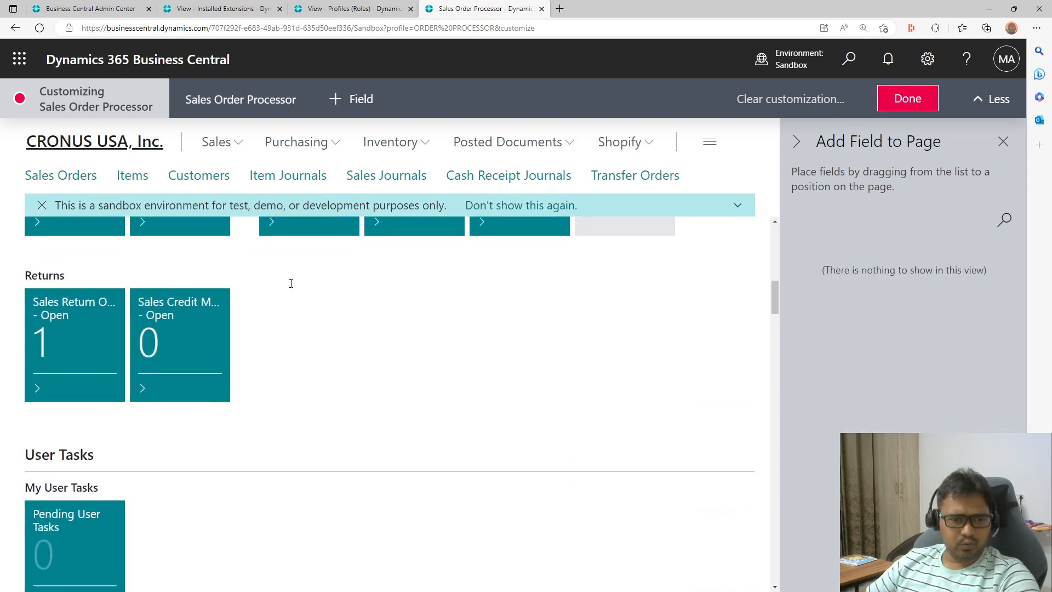
scroll(289, 285, down, 5)
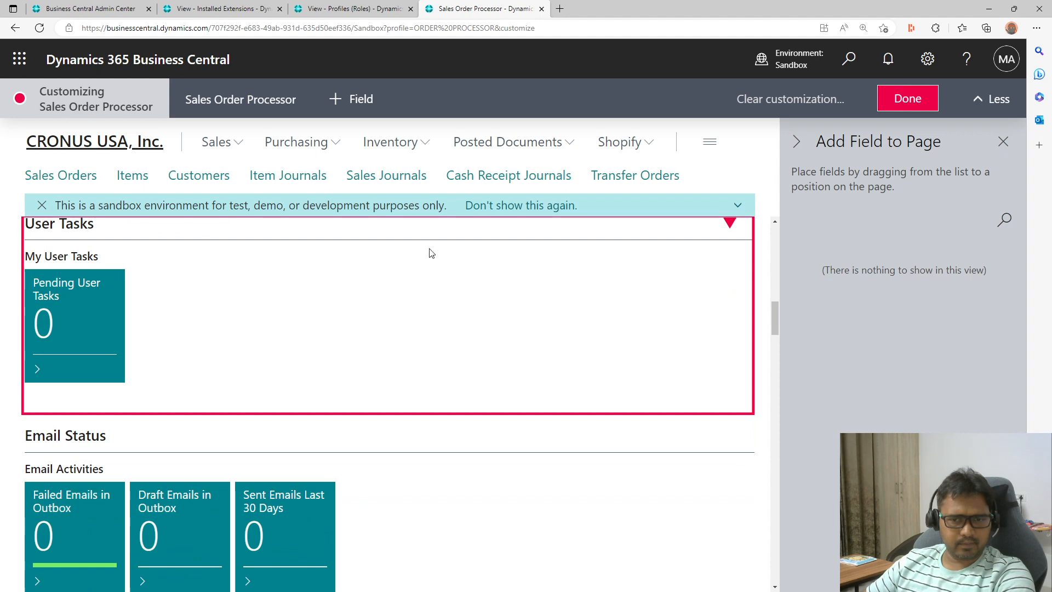
click(728, 223)
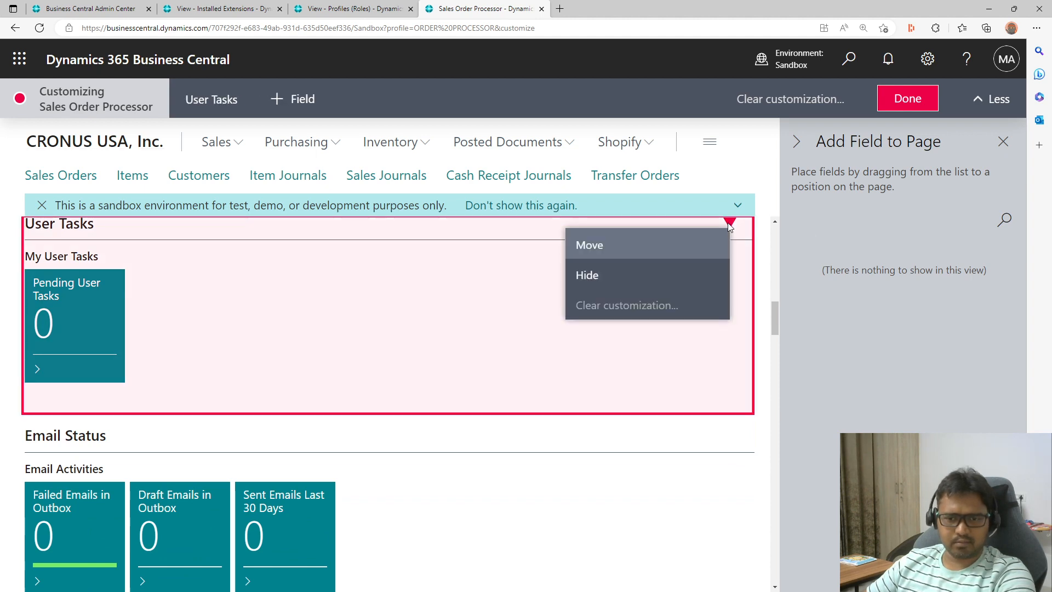
click(633, 279)
- Hide the Email Status and Approvals parts on the role center
scroll(333, 358, down, 2)
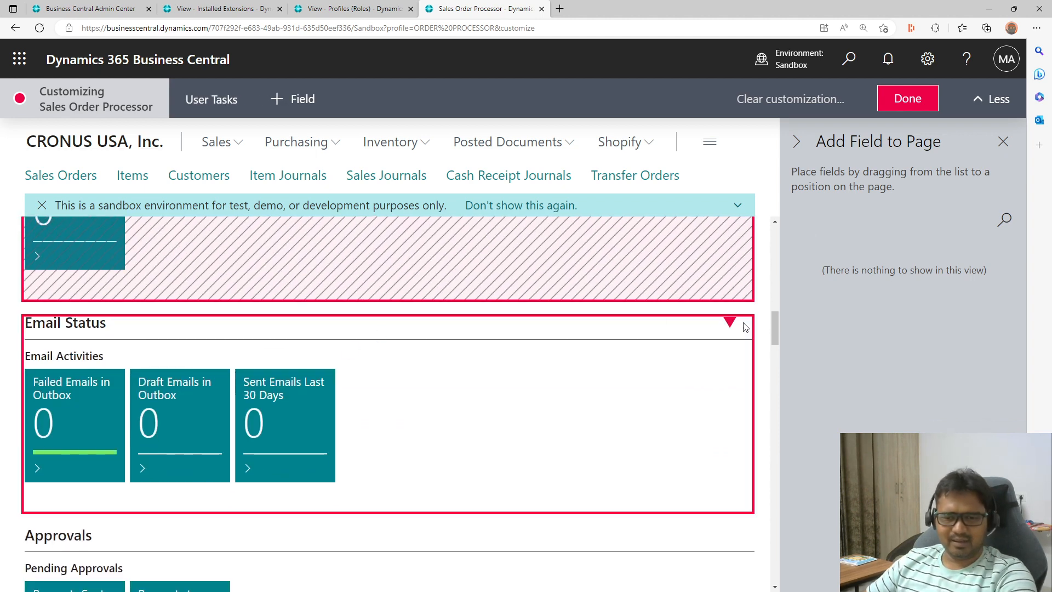
click(729, 321)
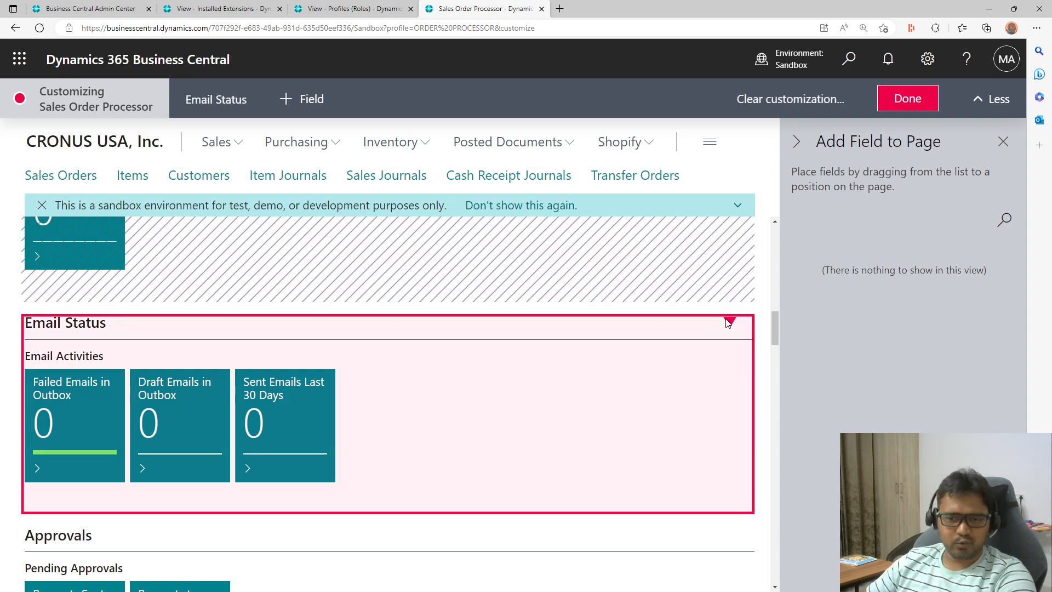
click(616, 377)
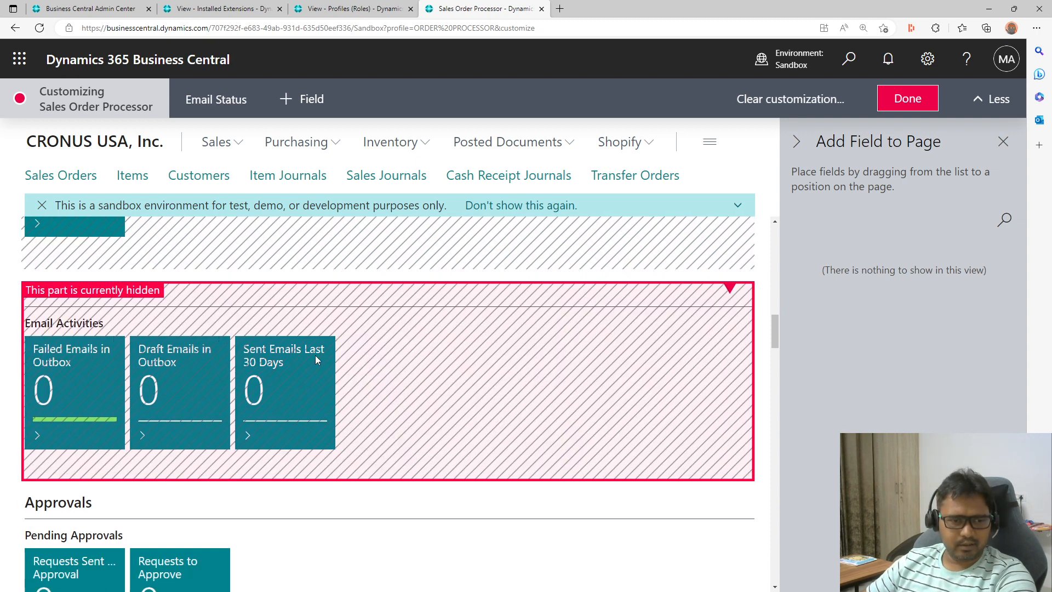
scroll(317, 357, down, 2)
click(732, 367)
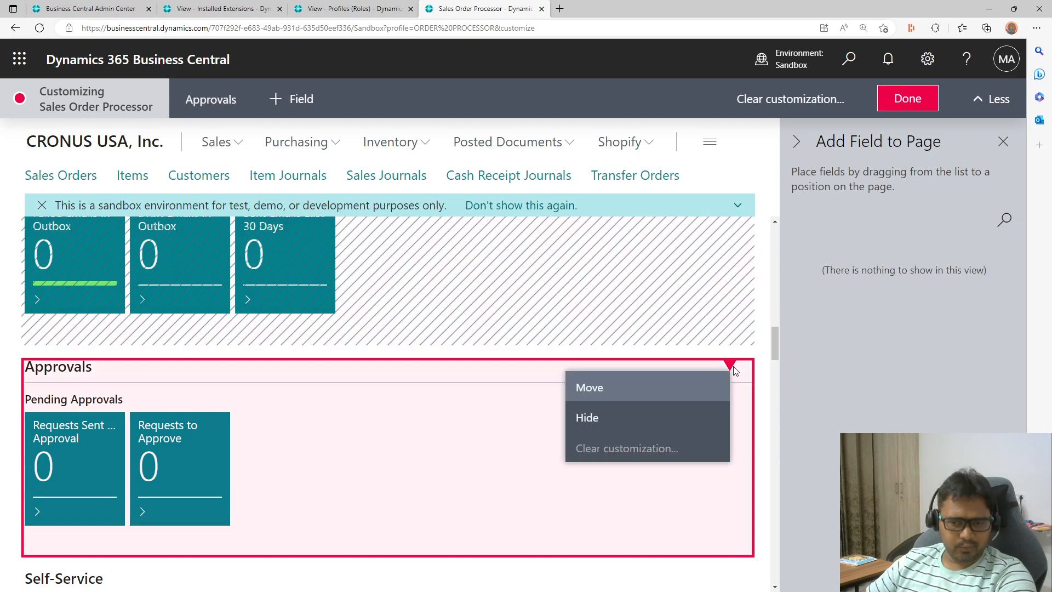
click(603, 417)
- Open the Self-Service part's customization options and review the remaining role center parts down to Report Inbox
scroll(187, 403, down, 5)
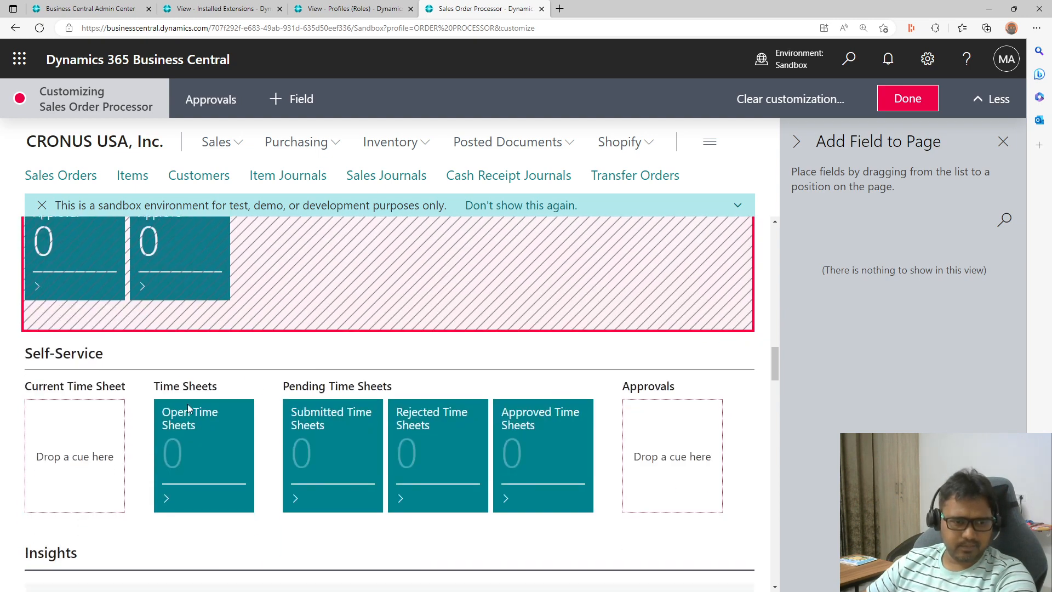
click(730, 292)
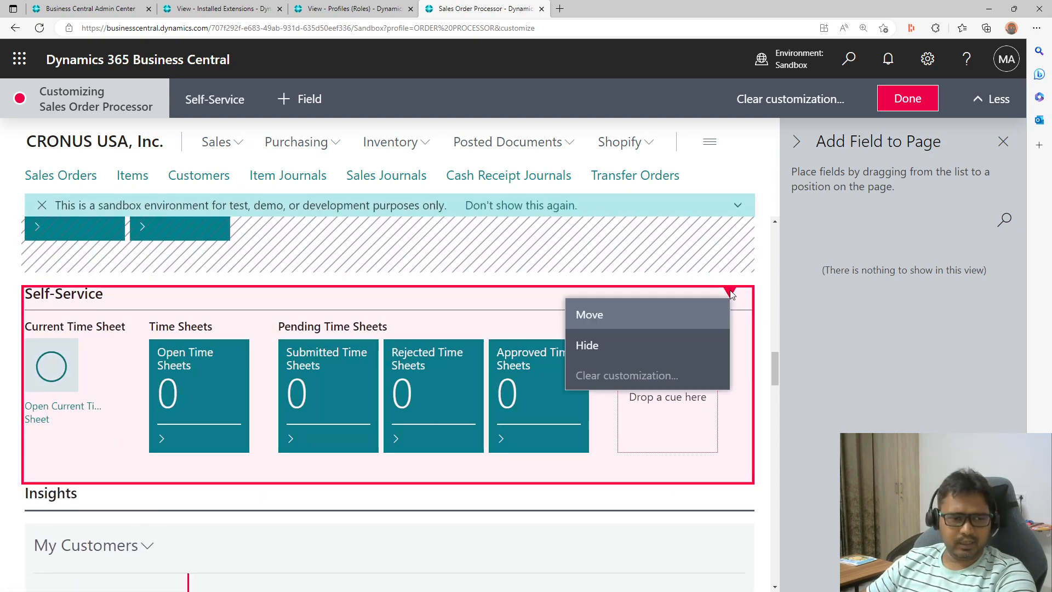
scroll(354, 393, down, 10)
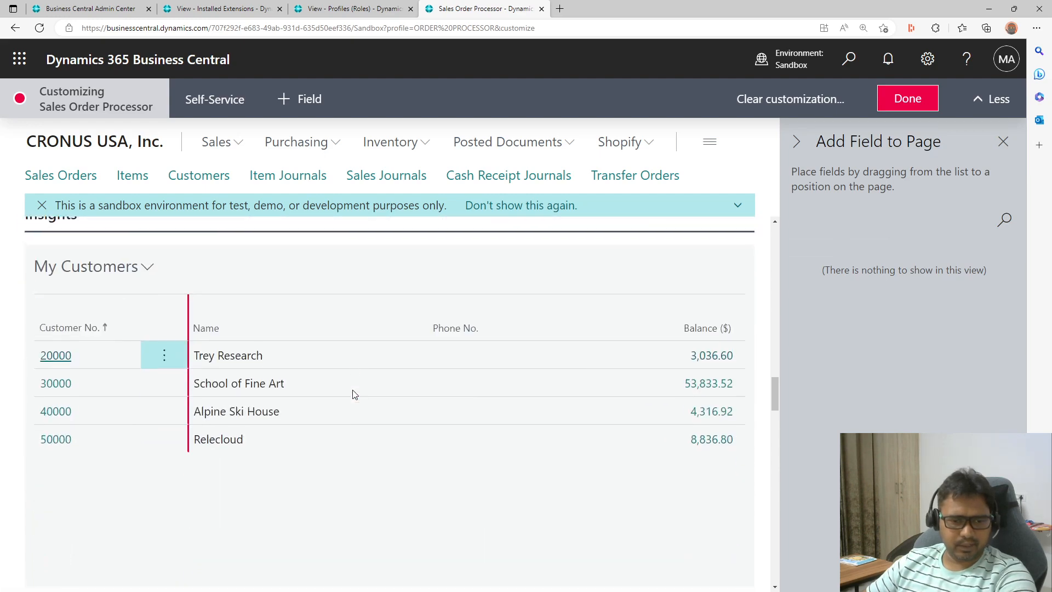
scroll(352, 389, down, 15)
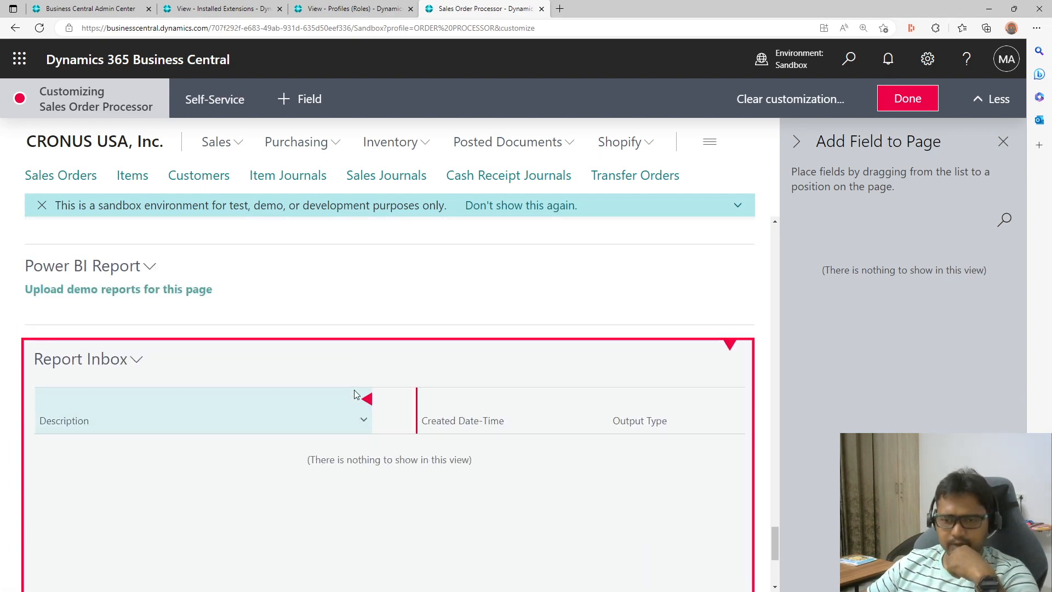
scroll(519, 307, up, 10)
scroll(526, 314, up, 15)
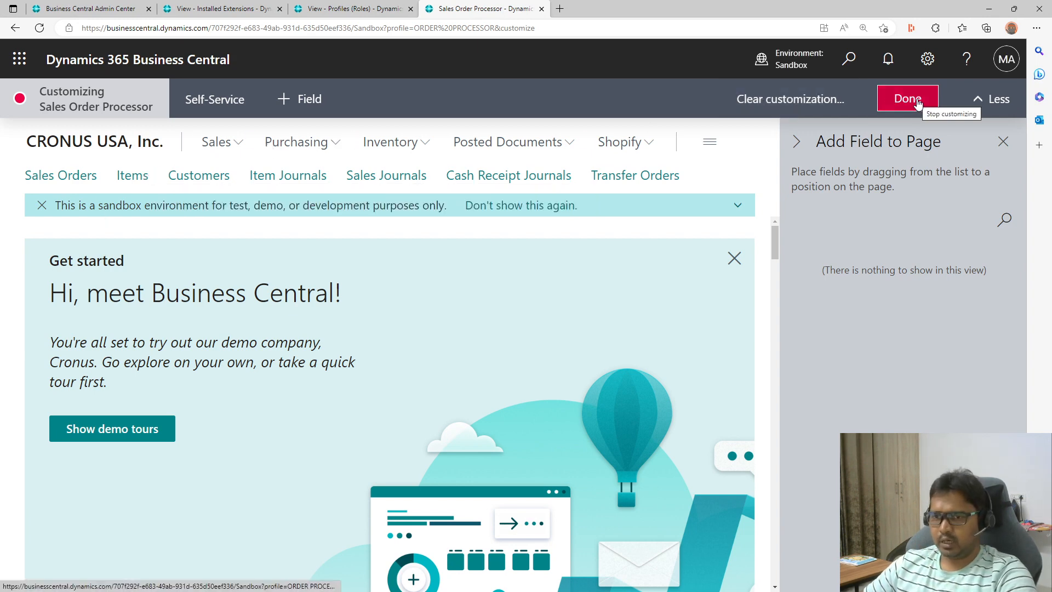
- Finish customizing the Sales Order Processor profile and close its customization tab
click(918, 102)
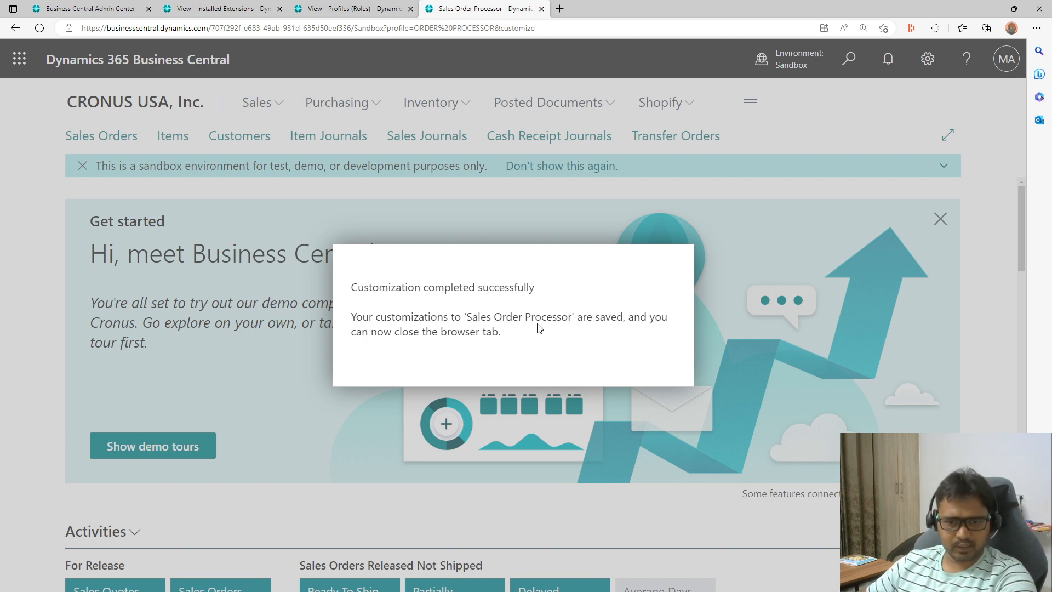
drag(588, 322, 590, 340)
click(591, 340)
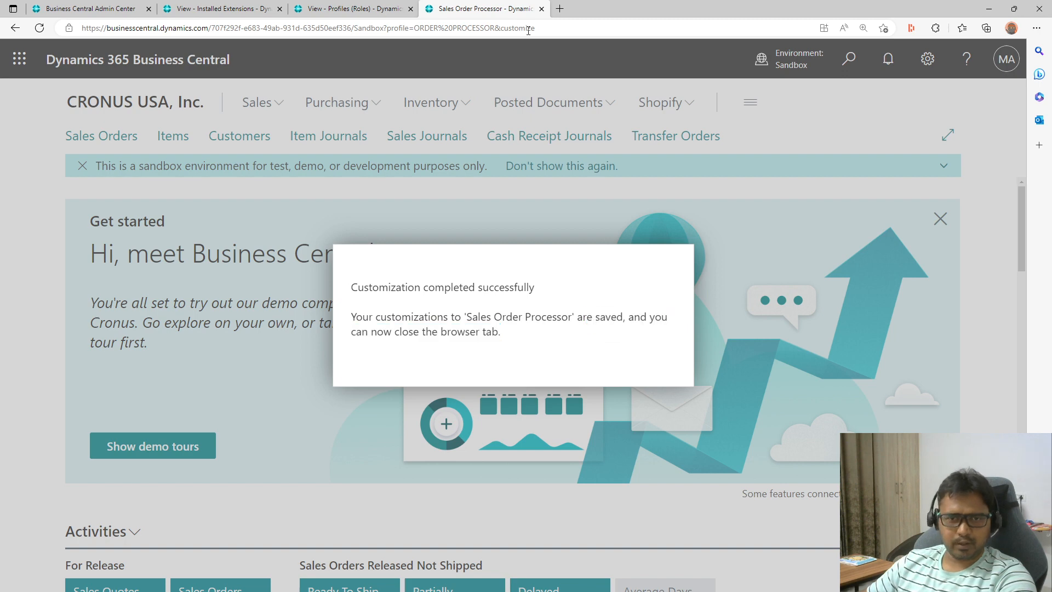
click(541, 8)
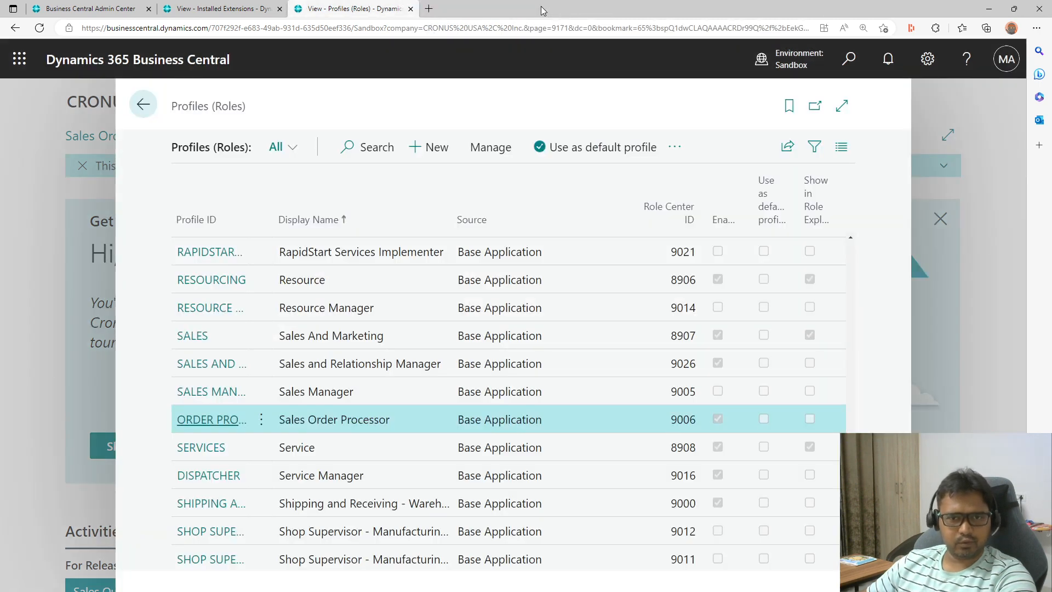
- Leave the Profiles (Roles) list and check the parts on the Sandbox role center from Activities to Insights
click(147, 105)
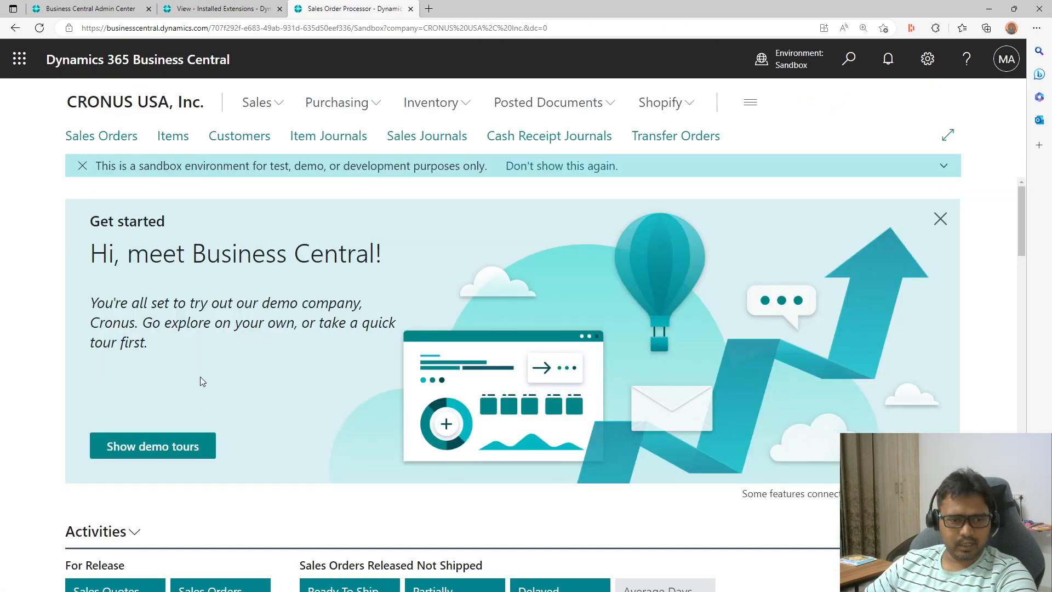
scroll(199, 377, down, 6)
scroll(141, 376, down, 3)
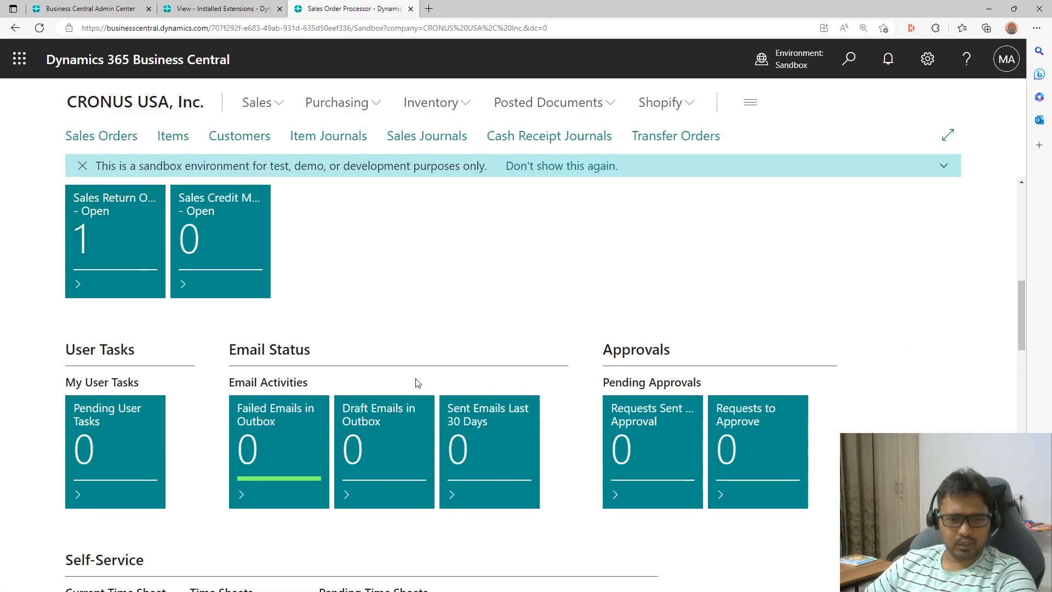
scroll(236, 477, down, 3)
scroll(425, 500, down, 5)
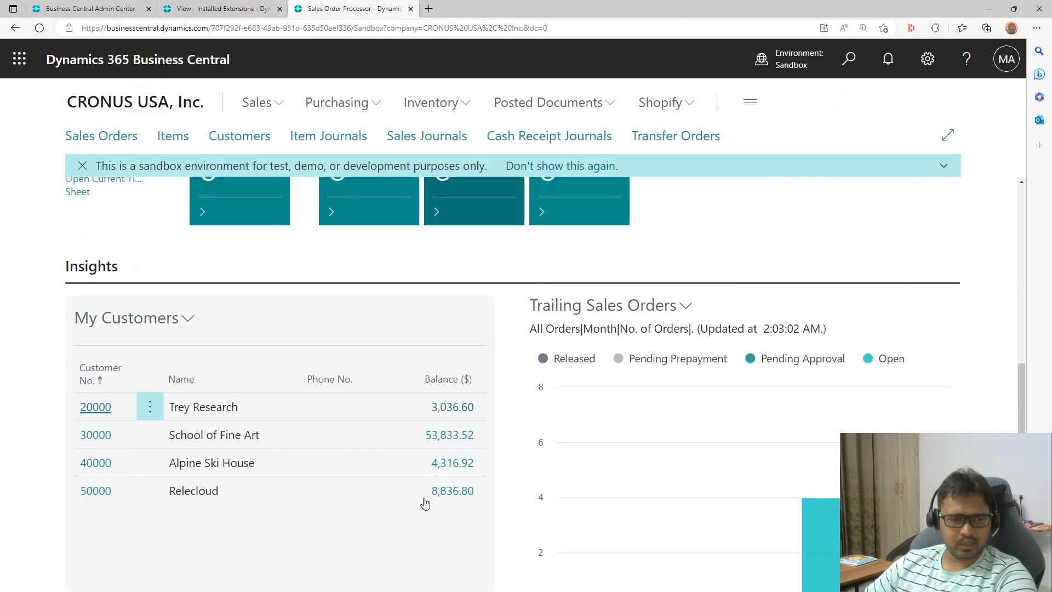
scroll(425, 500, up, 10)
- Reload the Sandbox role center and check its parts again down to the Insights section
click(525, 29)
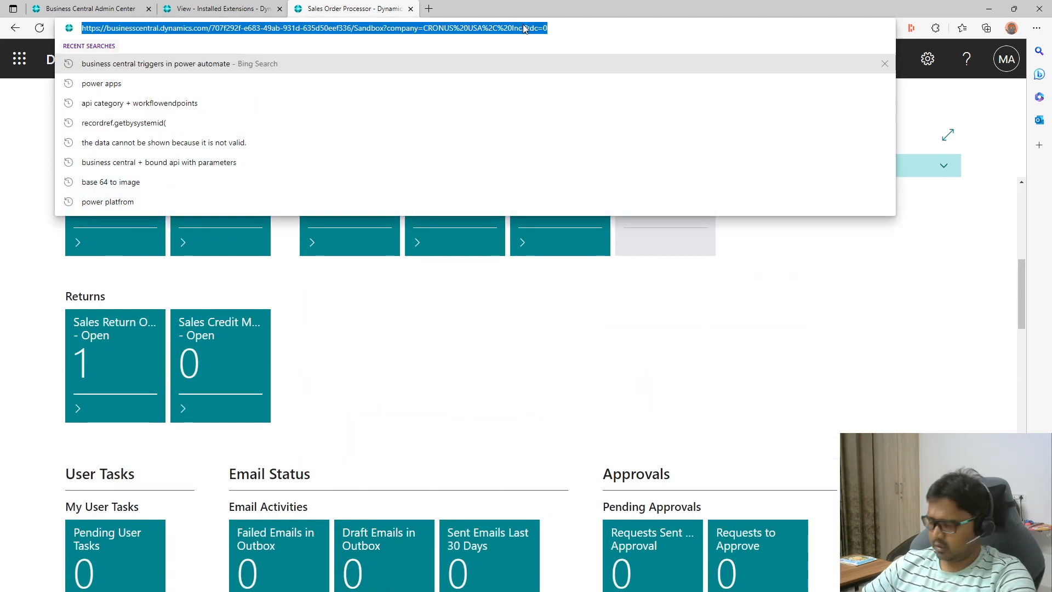
key(Return)
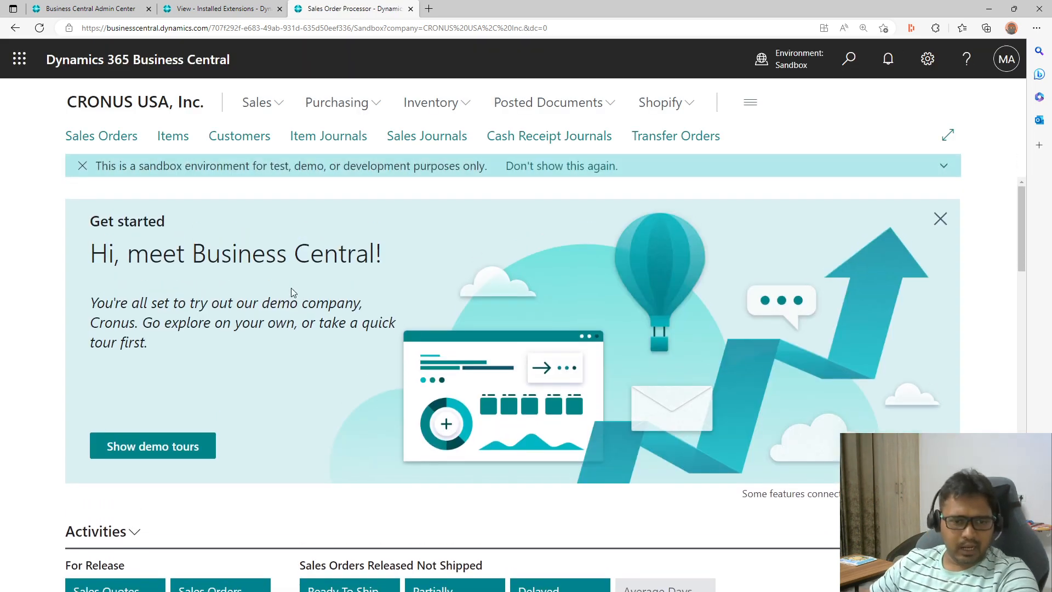
scroll(291, 291, down, 12)
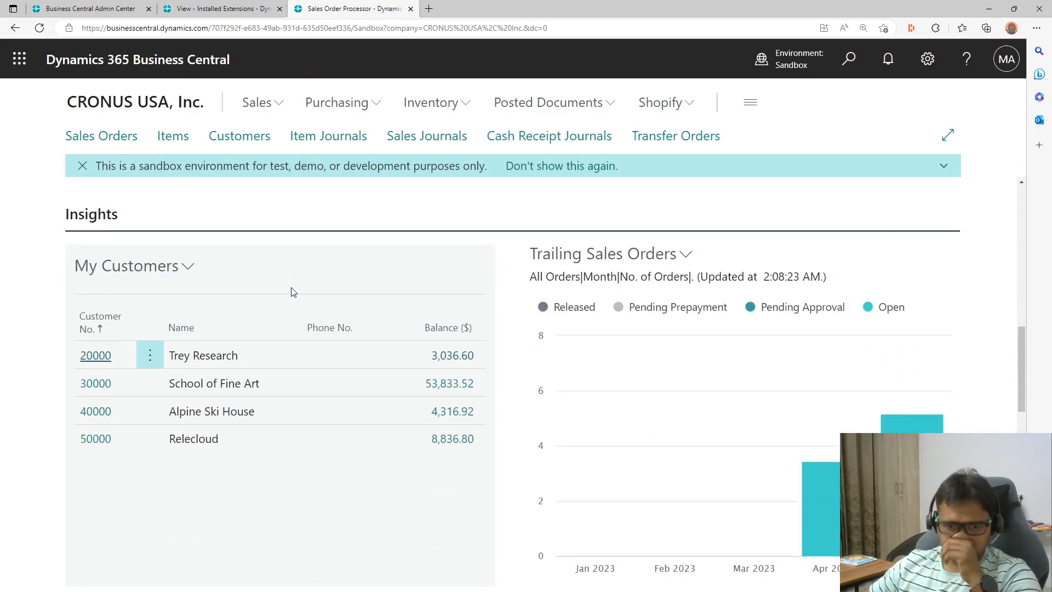
scroll(294, 291, up, 12)
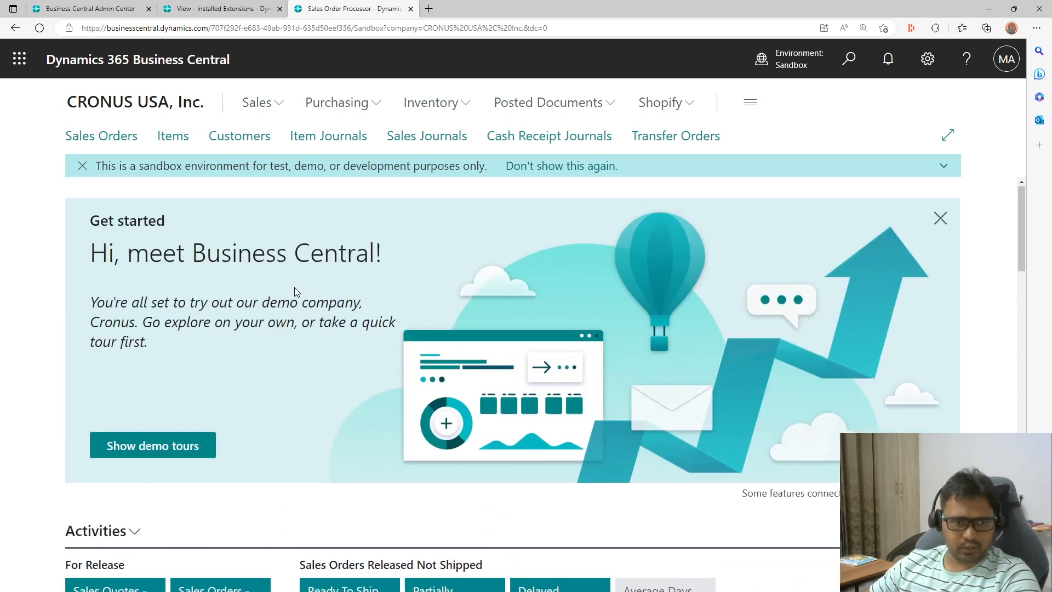
- Check the customized columns in the Items list, dismissing the About items tip, and return to the role center
click(167, 135)
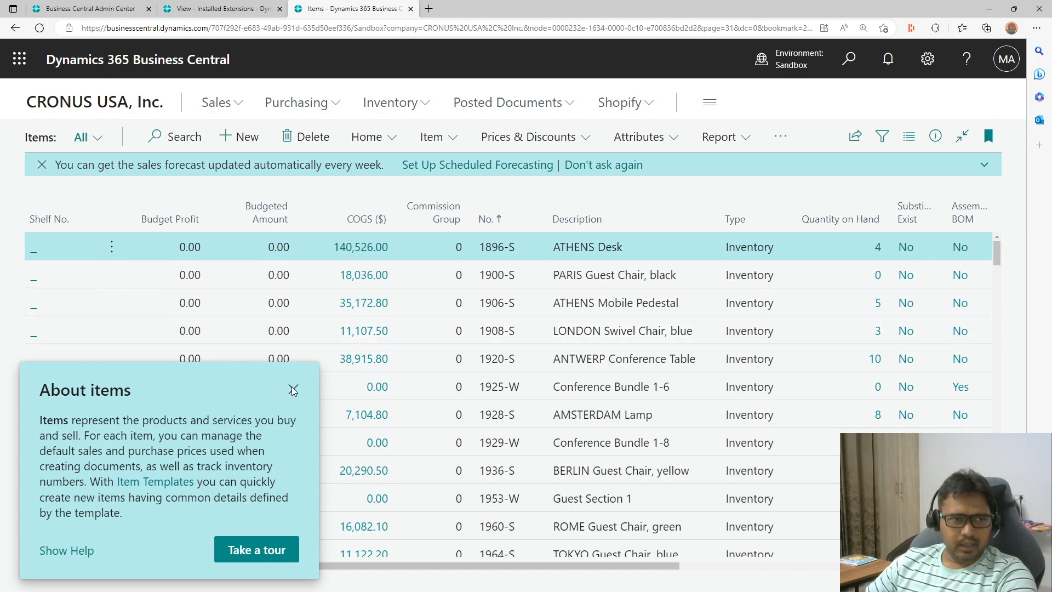
click(292, 389)
click(108, 102)
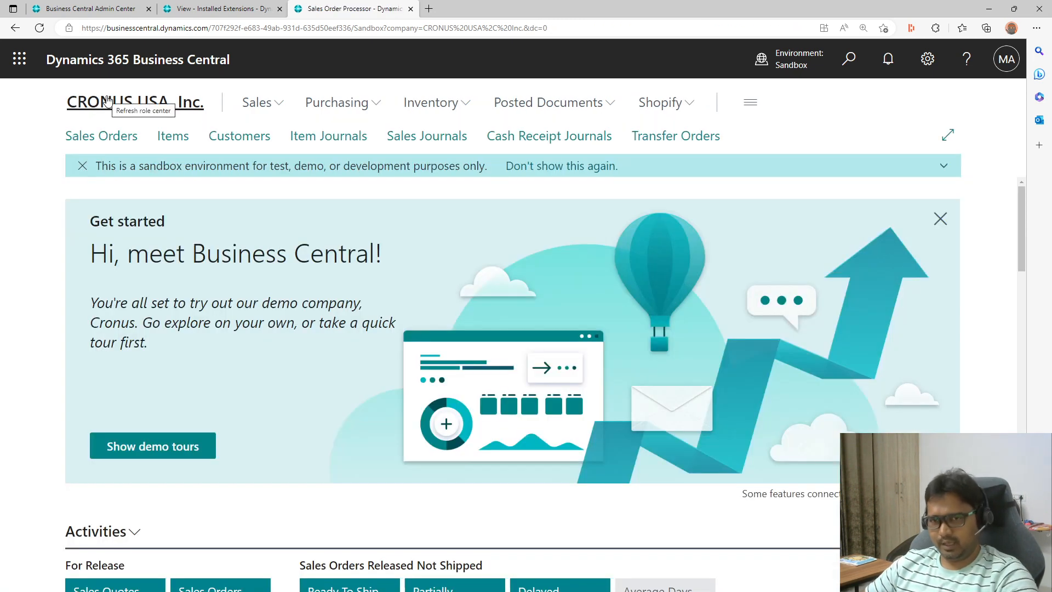
- Find the Profiles (Roles) list by searching for "profile" and export the profiles as a package
click(856, 60)
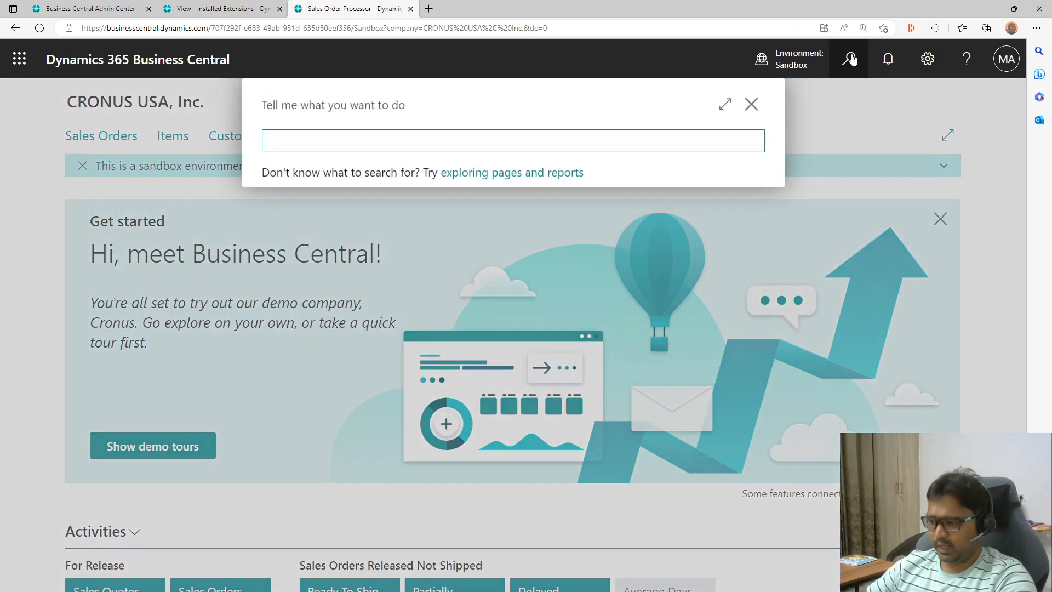
text(profile)
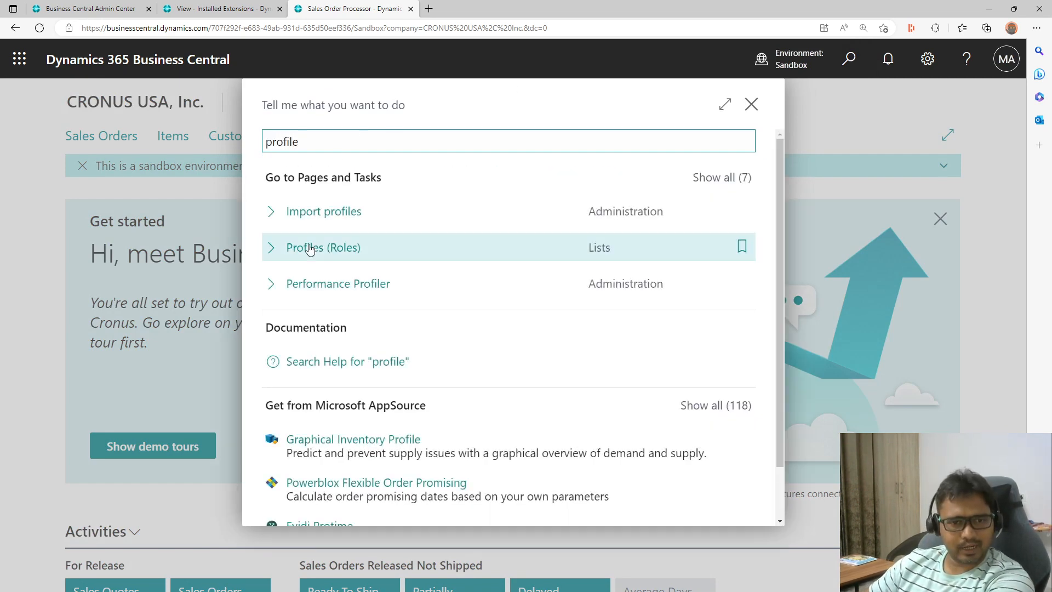
click(318, 257)
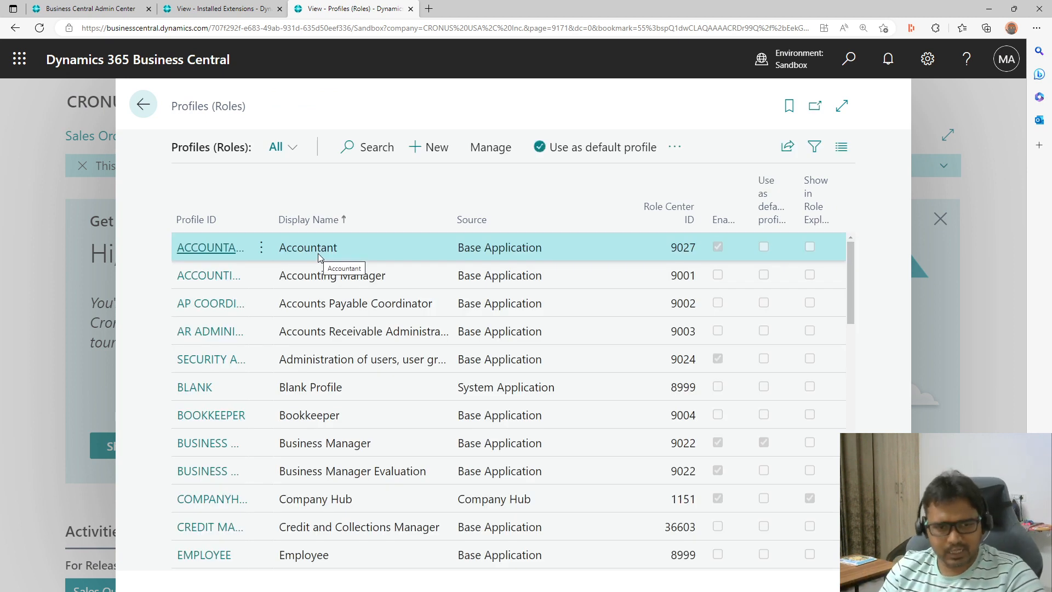
click(678, 153)
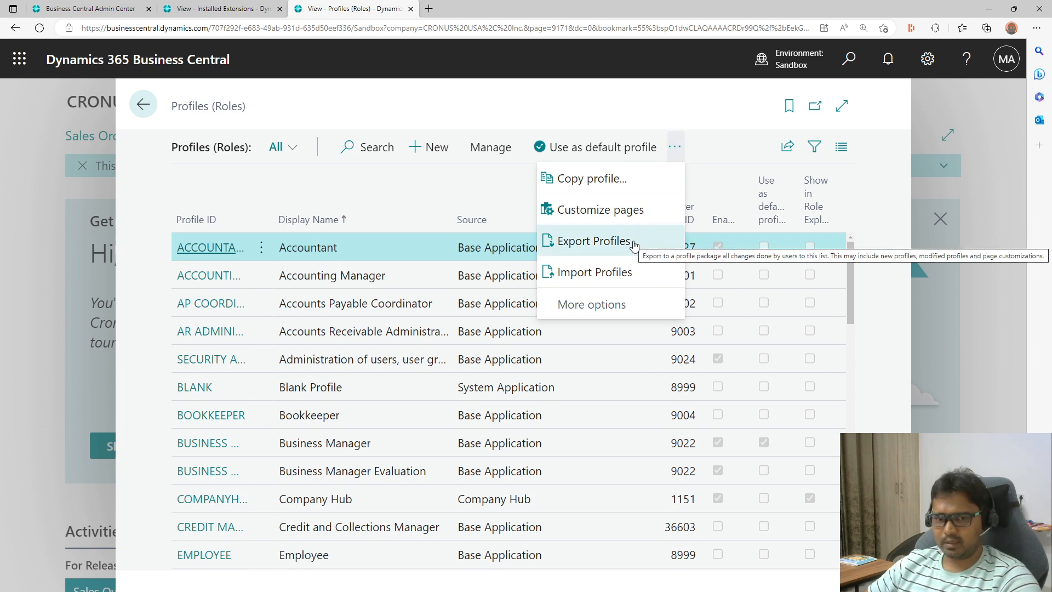
click(594, 241)
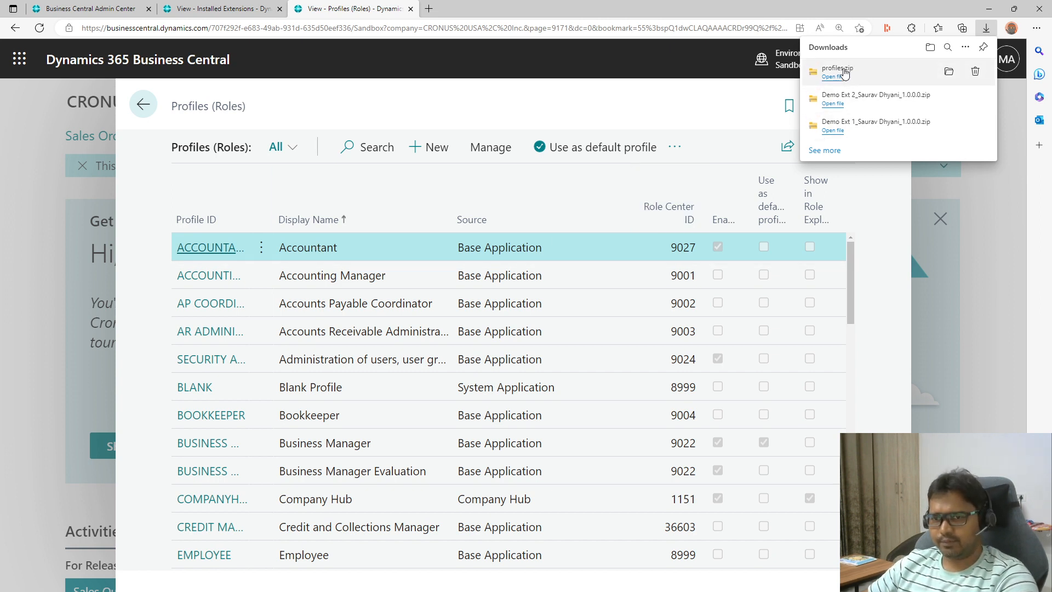
- Switch to the Production environment and leave its Installed Extensions list for the Business Manager role center
click(230, 8)
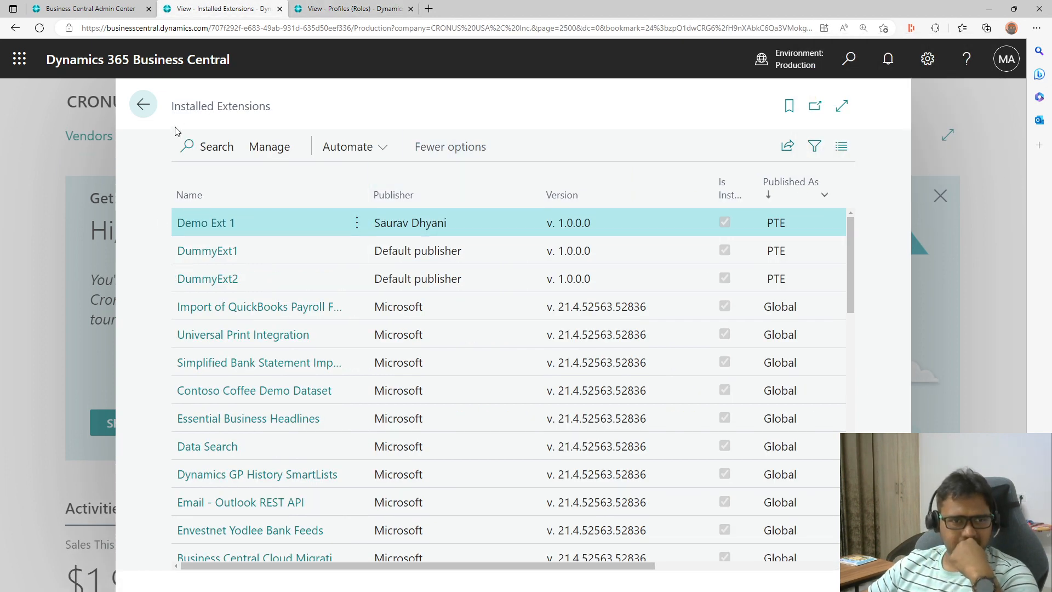
click(143, 104)
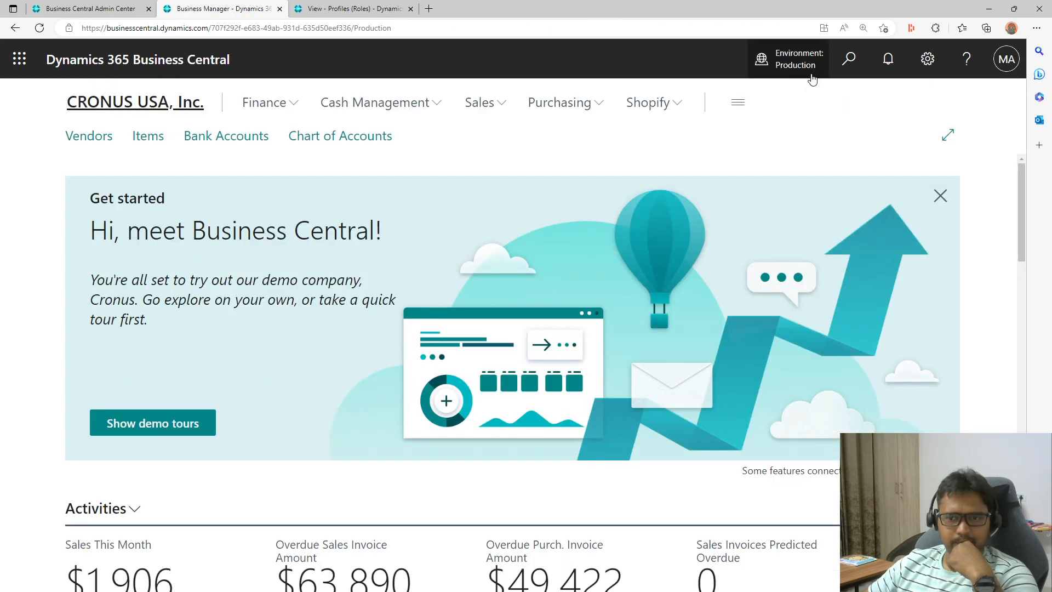
click(847, 60)
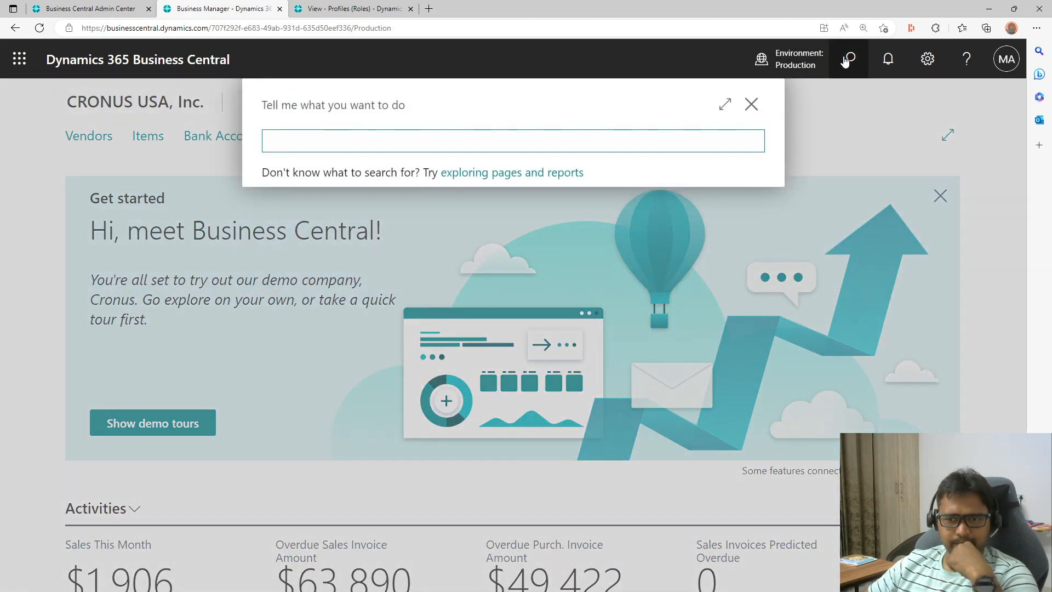
click(751, 104)
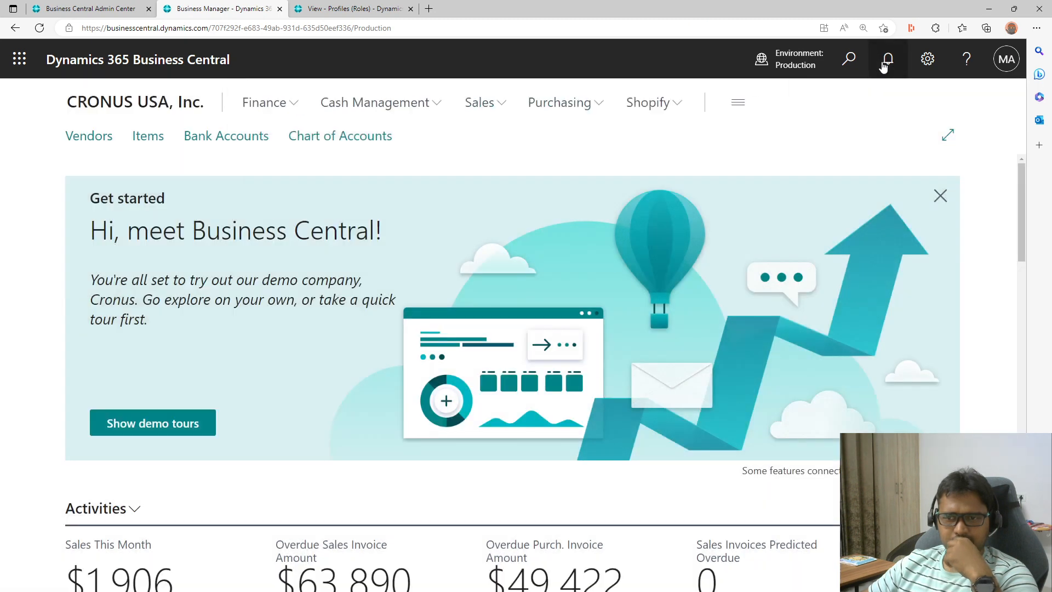
- Set the user's role in My Settings to Sales Order Processor for the Production environment
click(915, 64)
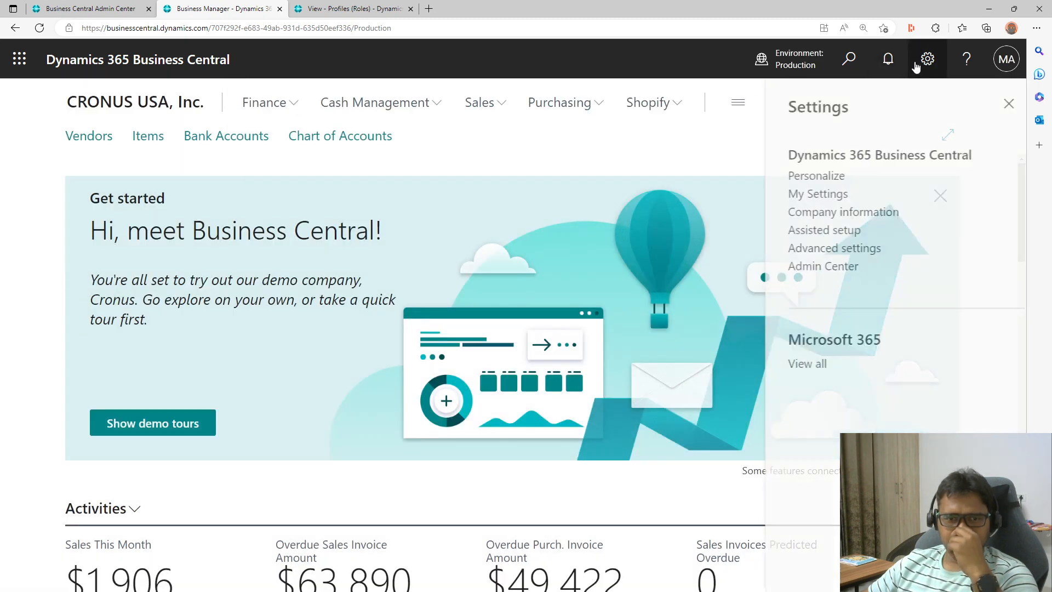
click(827, 195)
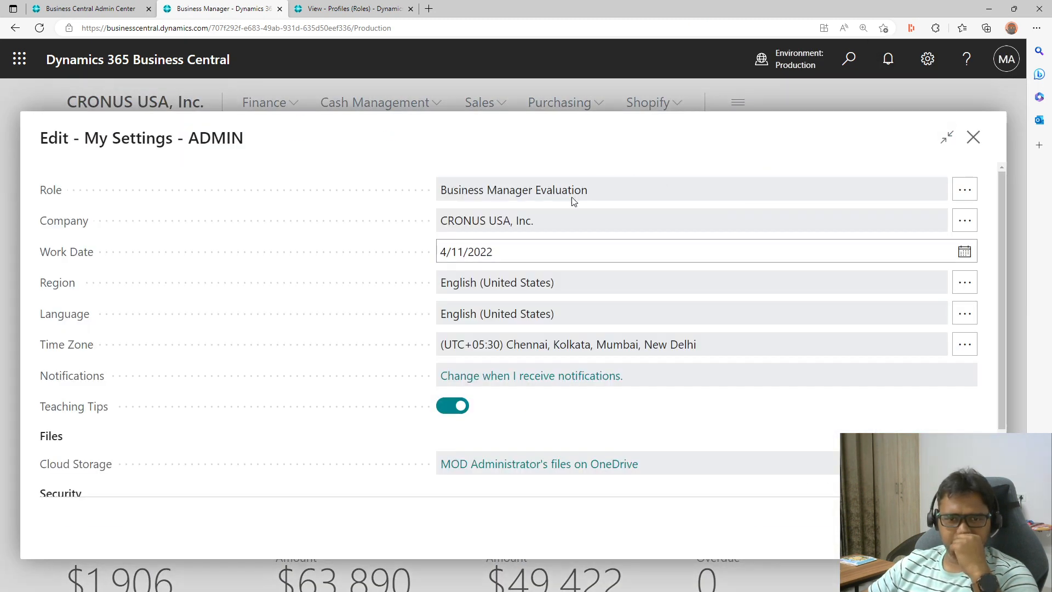
click(963, 195)
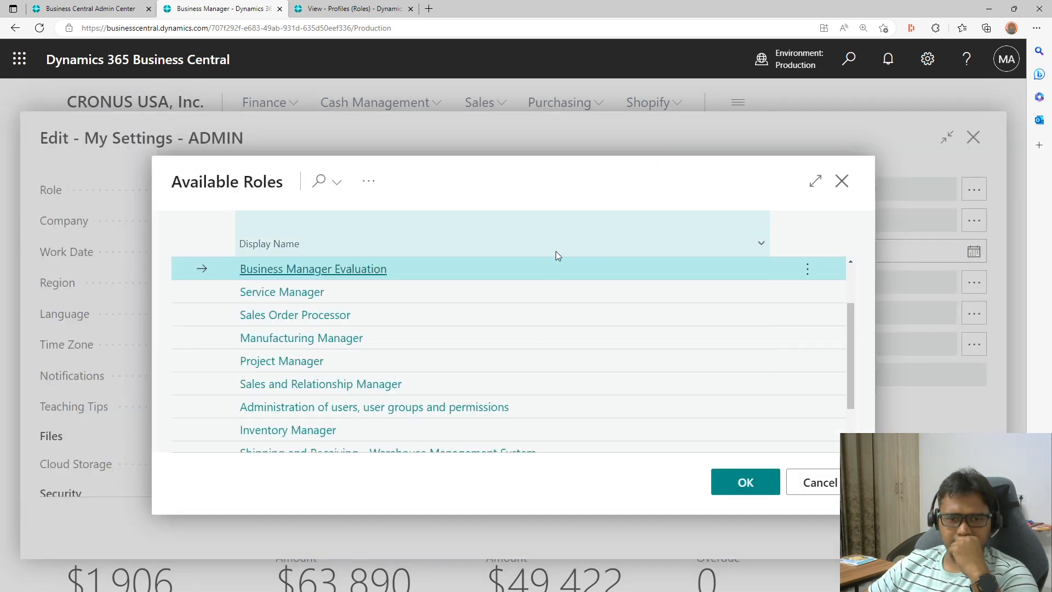
click(311, 315)
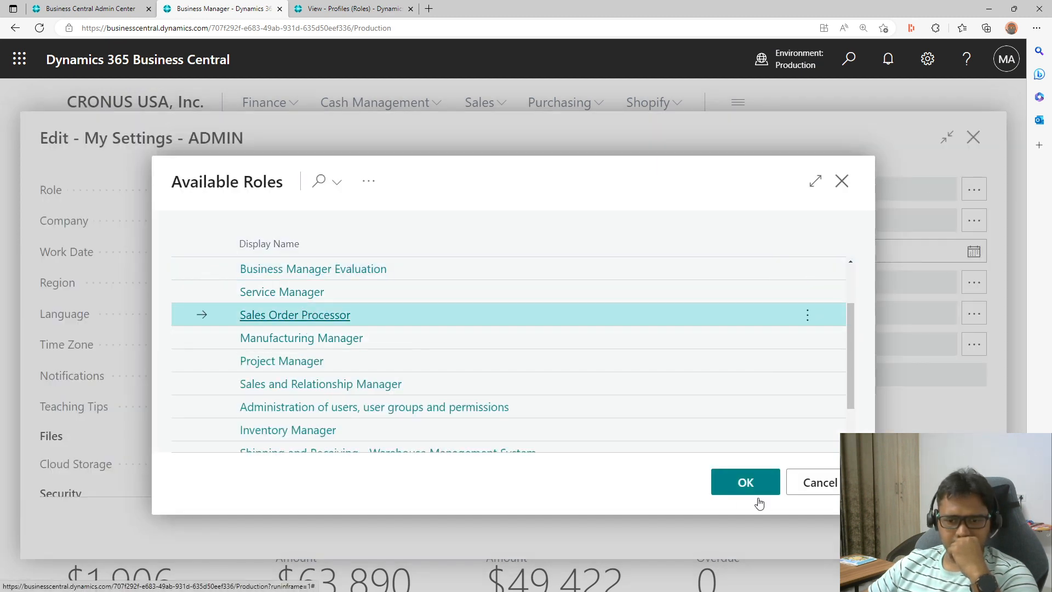
click(745, 486)
click(893, 527)
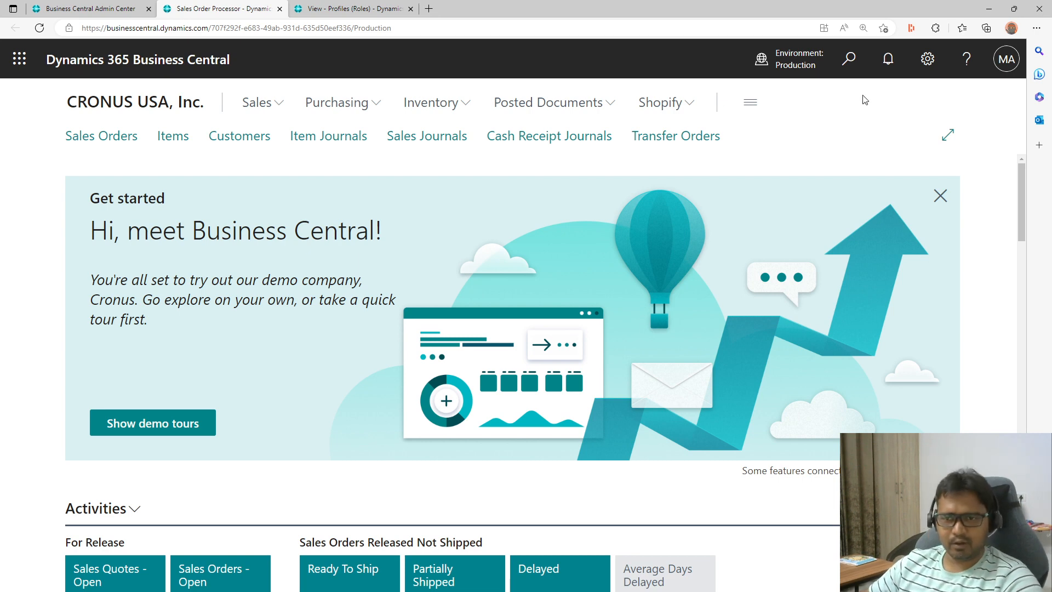
- Find the Profiles (Roles) list by searching for "profiles" and start the Import Profiles guide
click(852, 58)
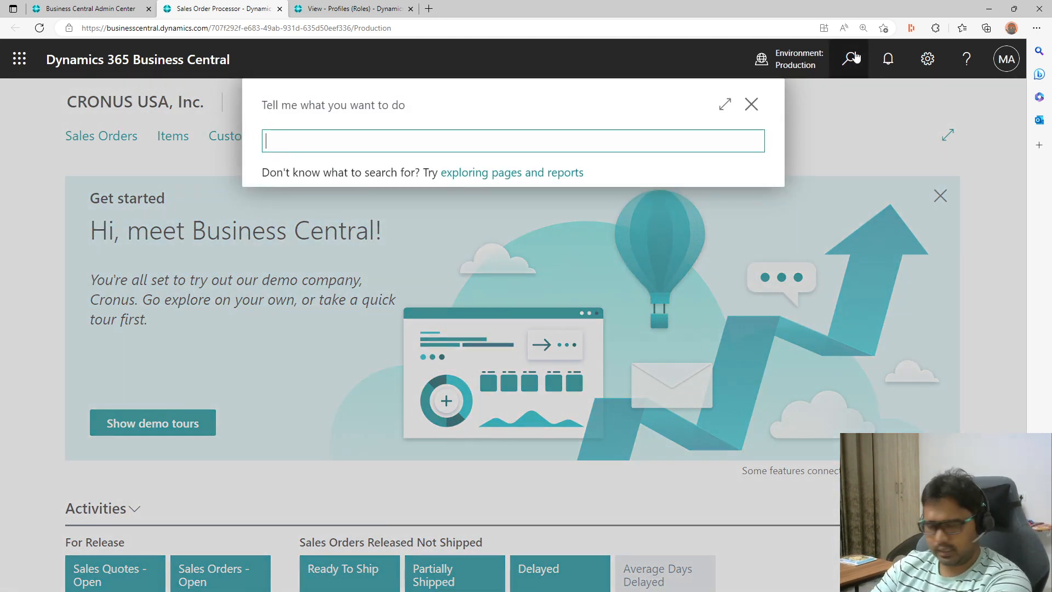
text(profiles)
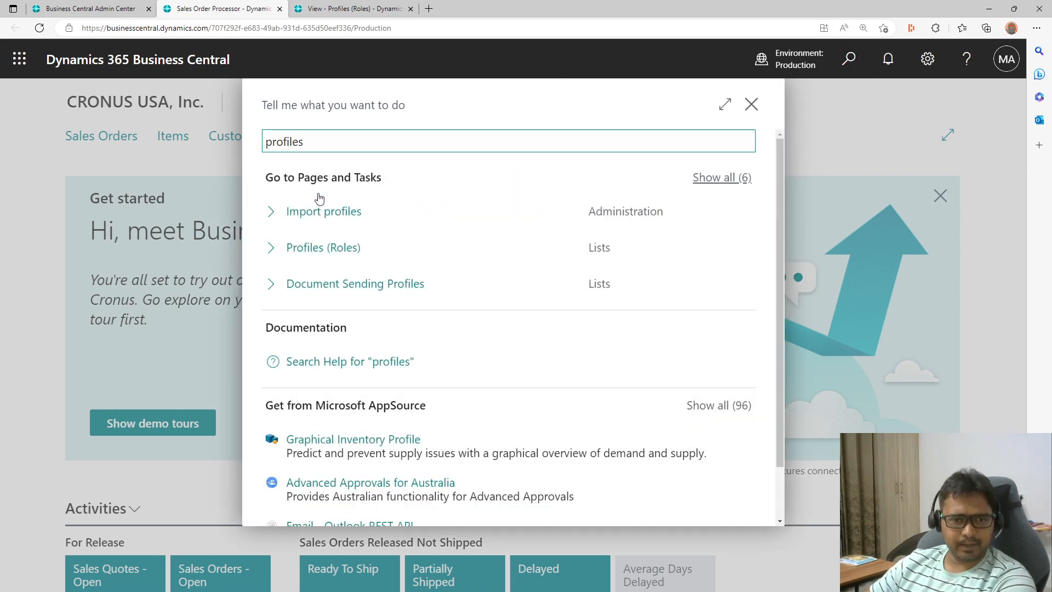
click(337, 247)
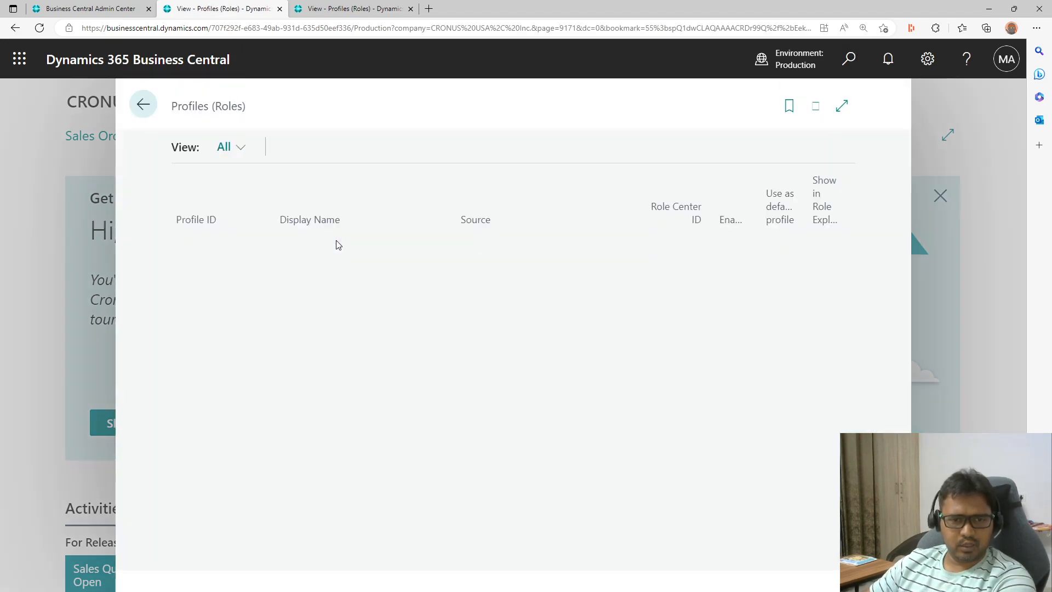
click(674, 148)
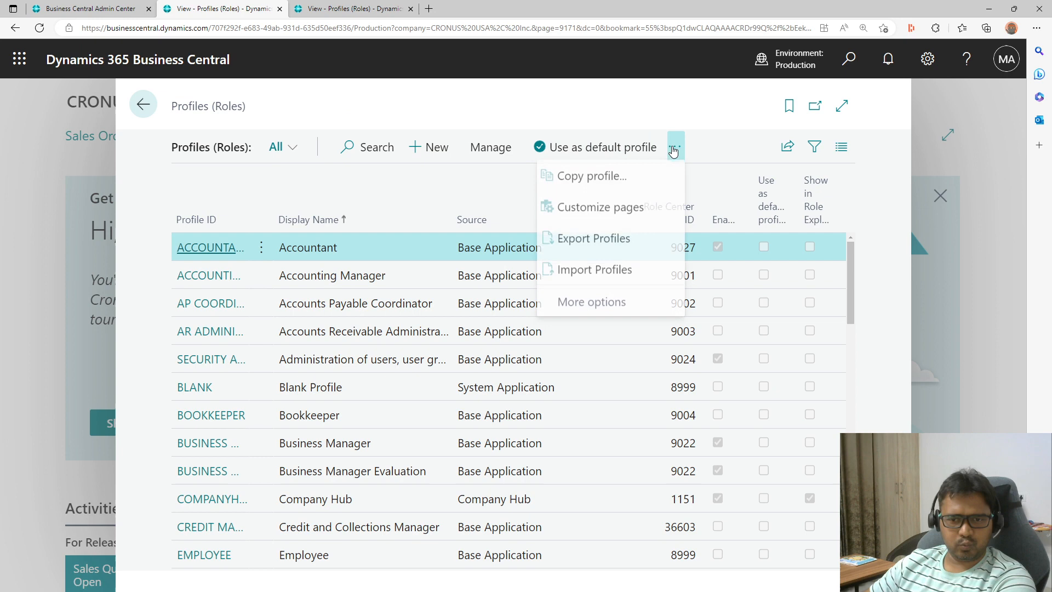
click(625, 278)
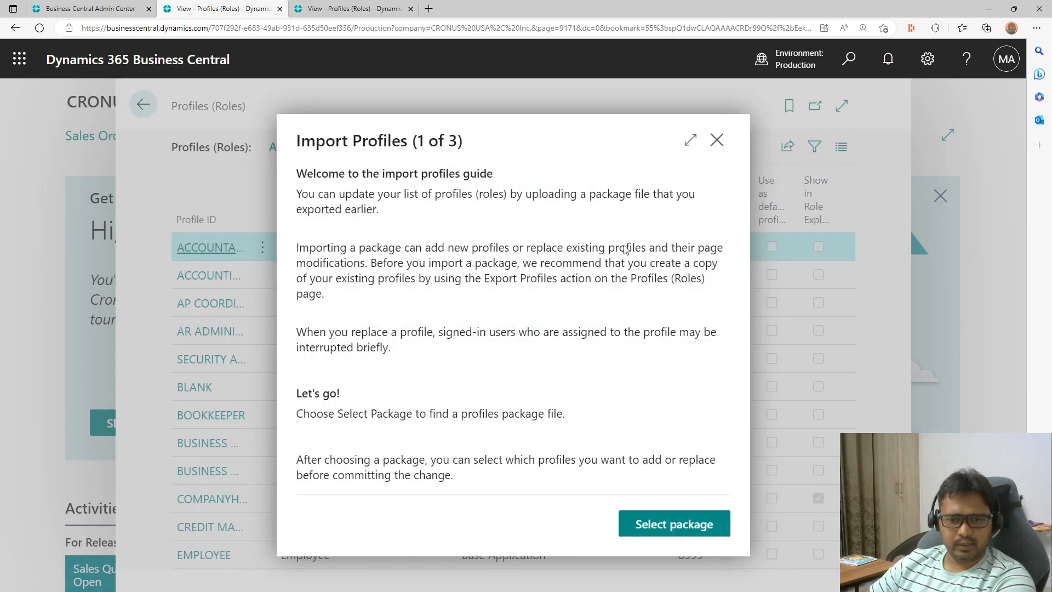
- Load the exported profiles package from the Downloads folder into the import guide
click(671, 527)
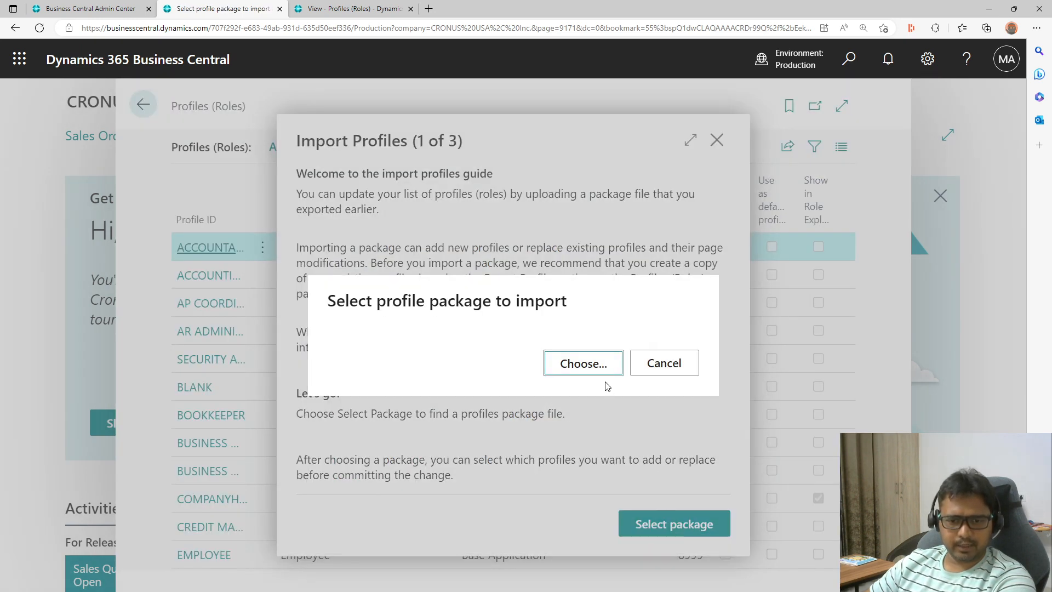
click(603, 363)
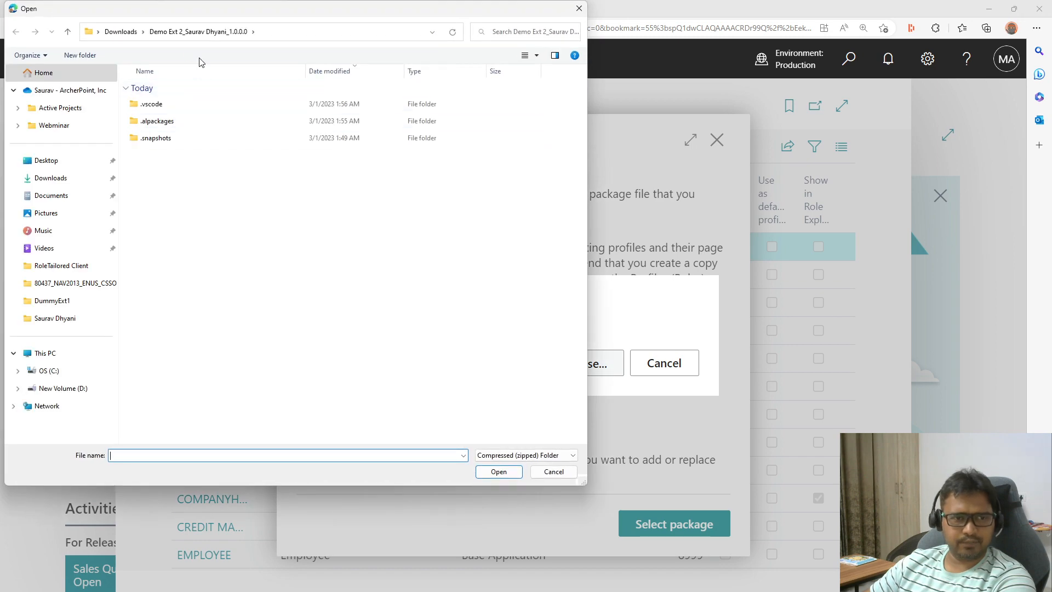
click(121, 32)
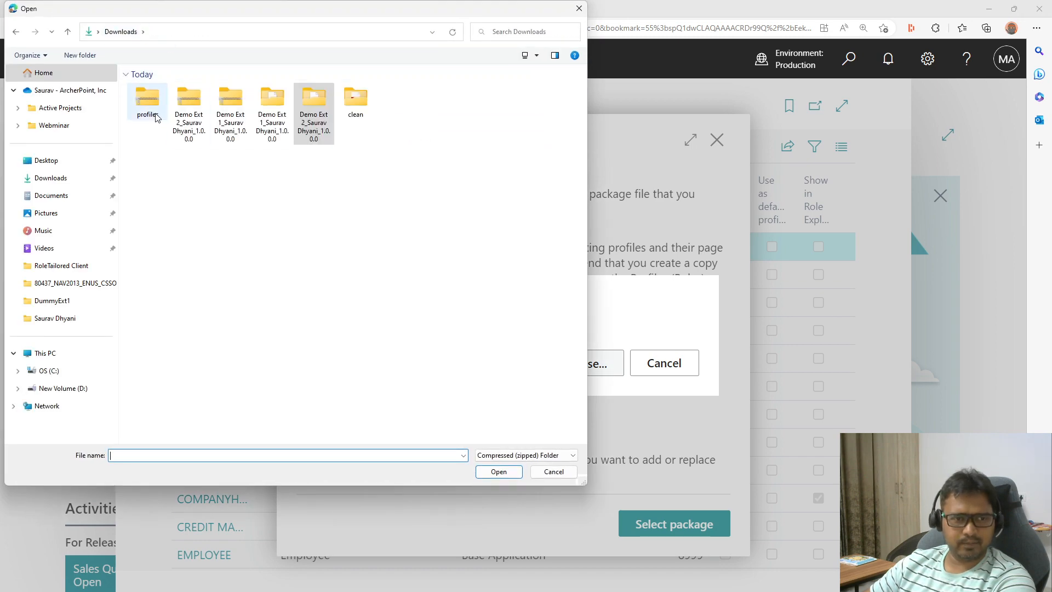
double_click(155, 112)
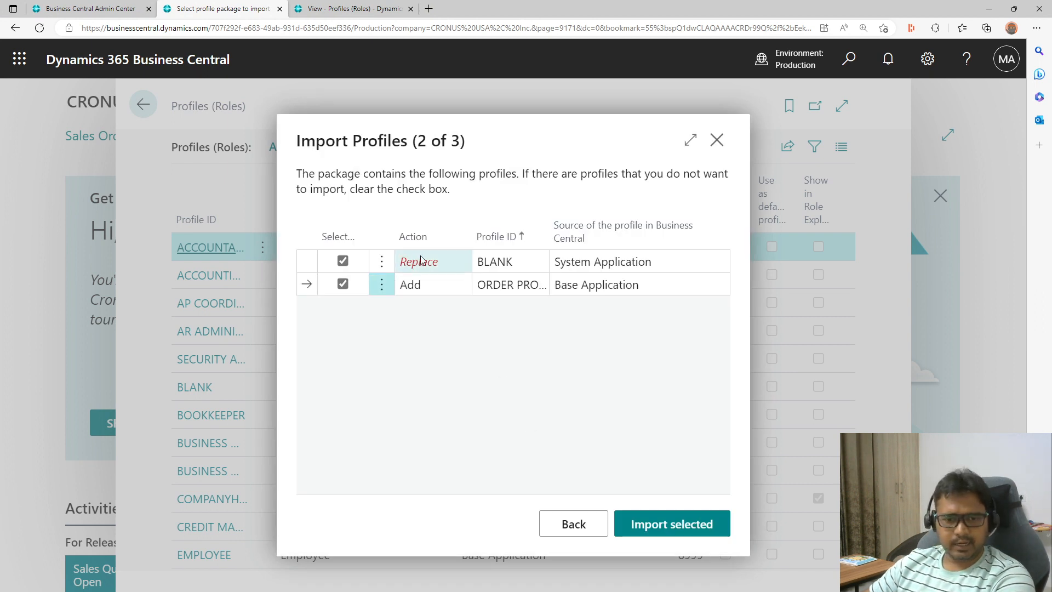
- Exclude the BLANK profile, import only ORDER PROCESSOR, and finish the import guide
click(690, 141)
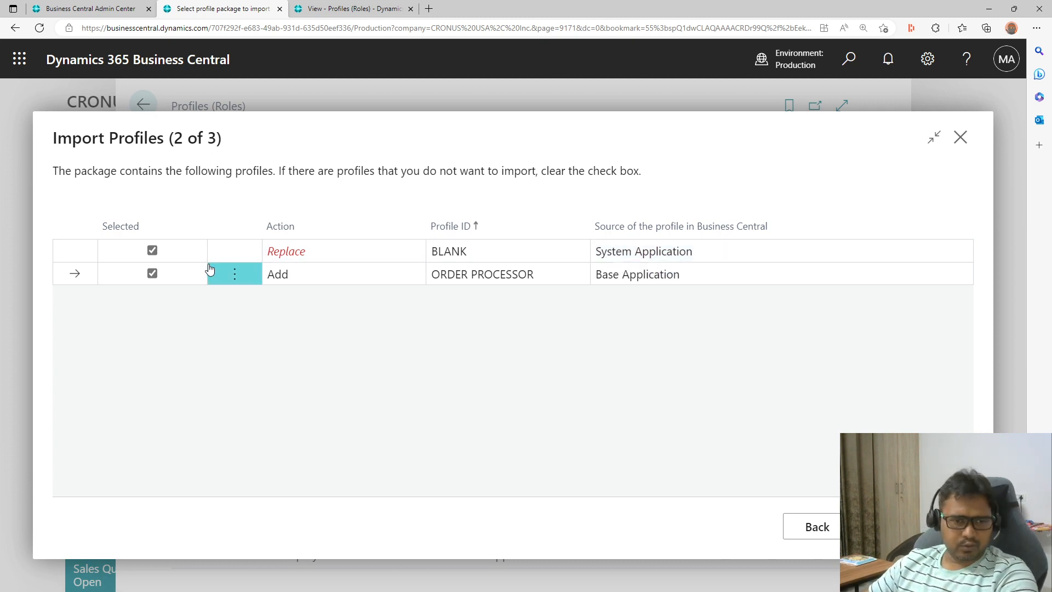
click(156, 250)
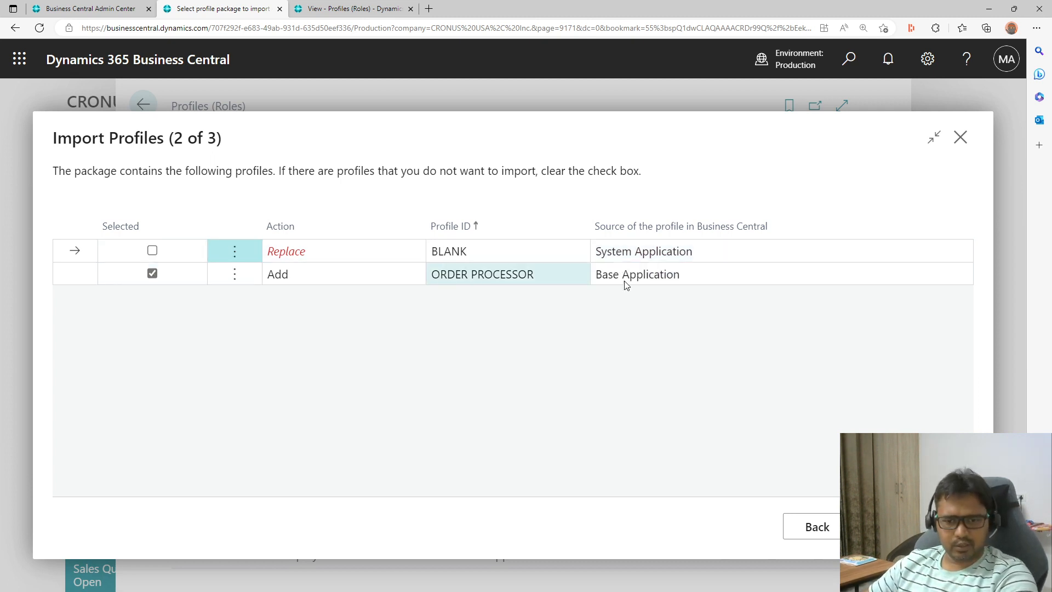
click(915, 527)
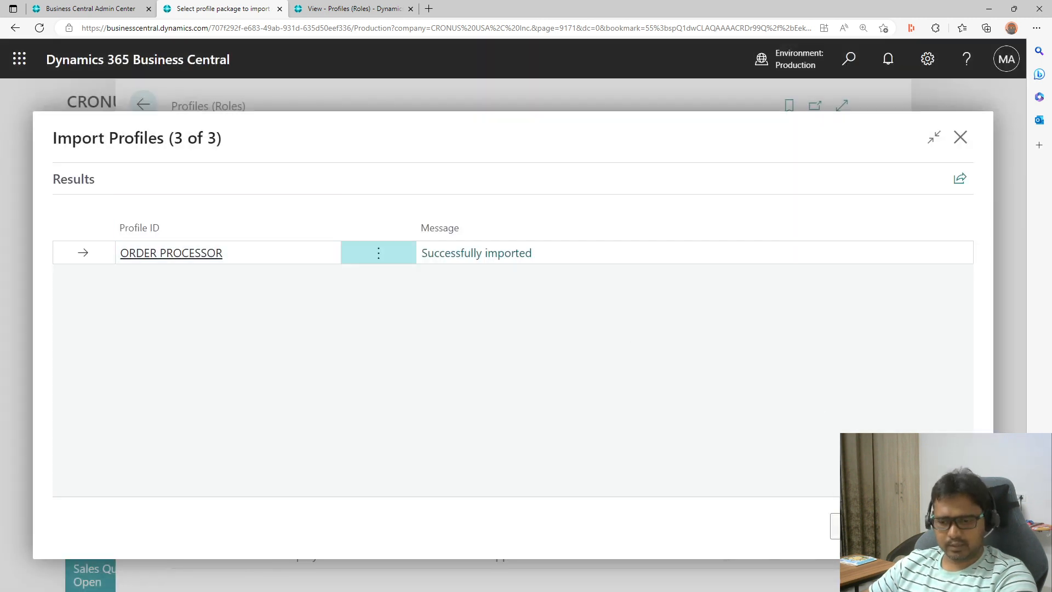
click(936, 526)
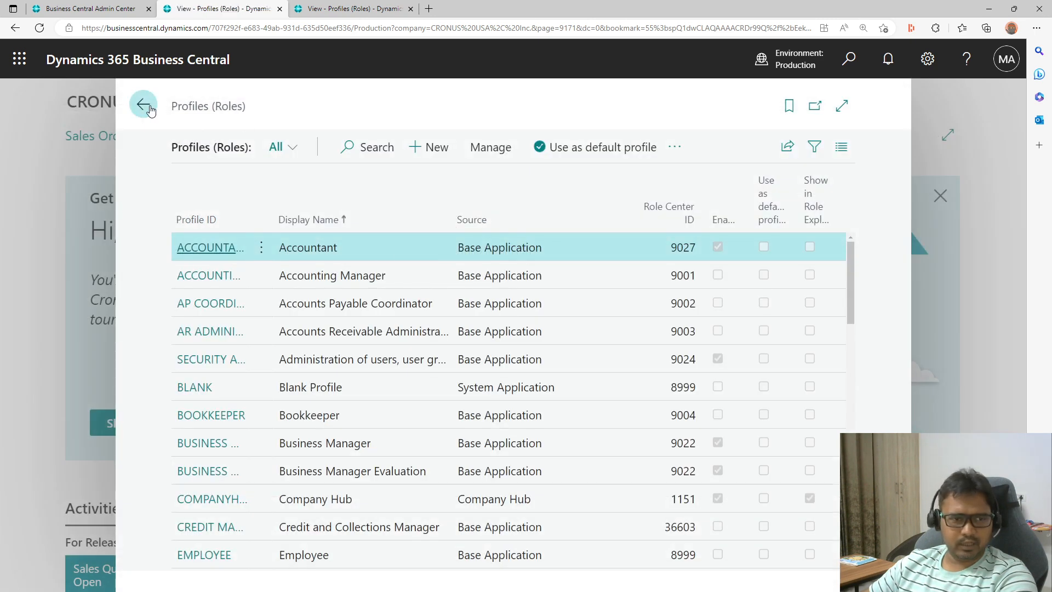
- Return to the Production role center, reload it, and check its parts down to My Items and Power BI Report
click(151, 111)
click(438, 28)
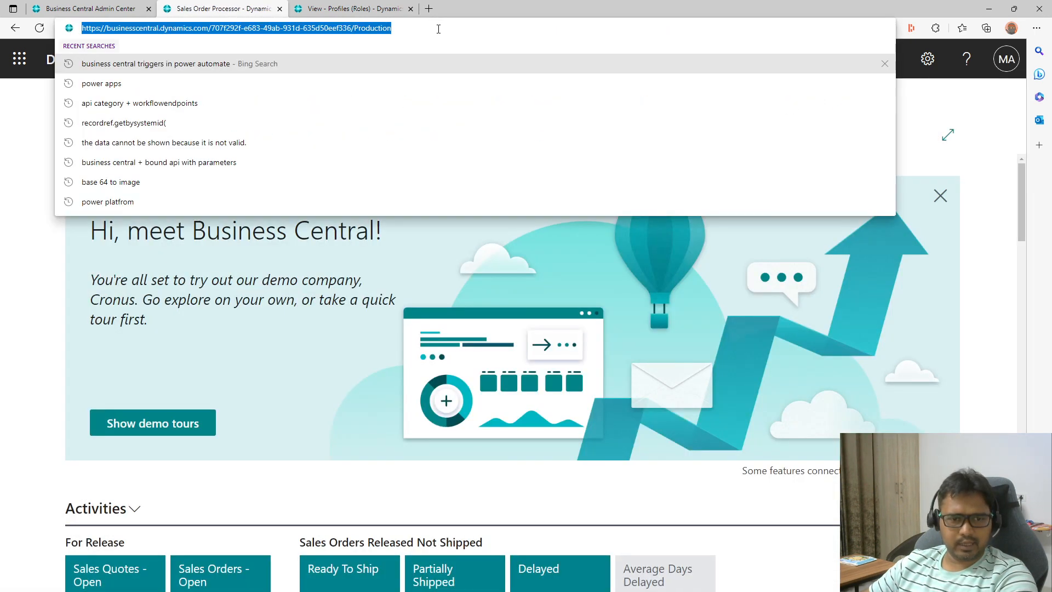
scroll(869, 379, down, 15)
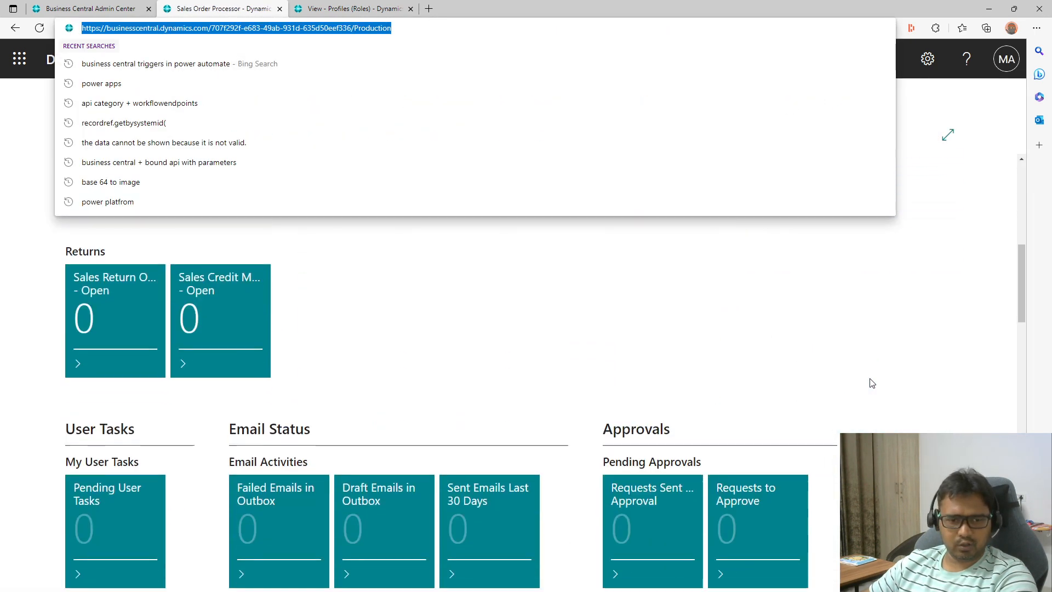
scroll(872, 383, down, 8)
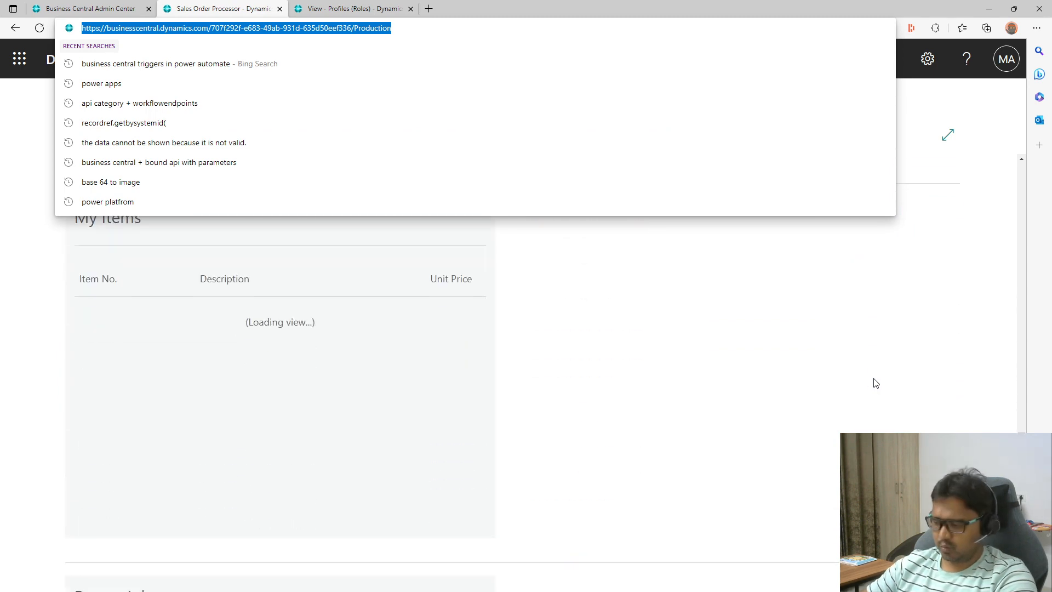
key(Return)
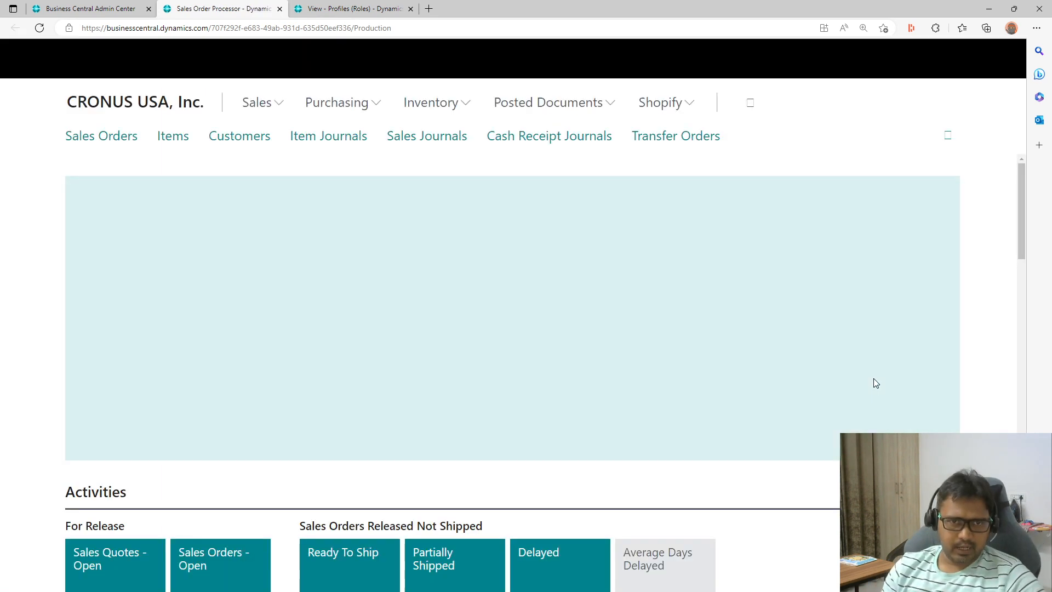
scroll(541, 359, down, 7)
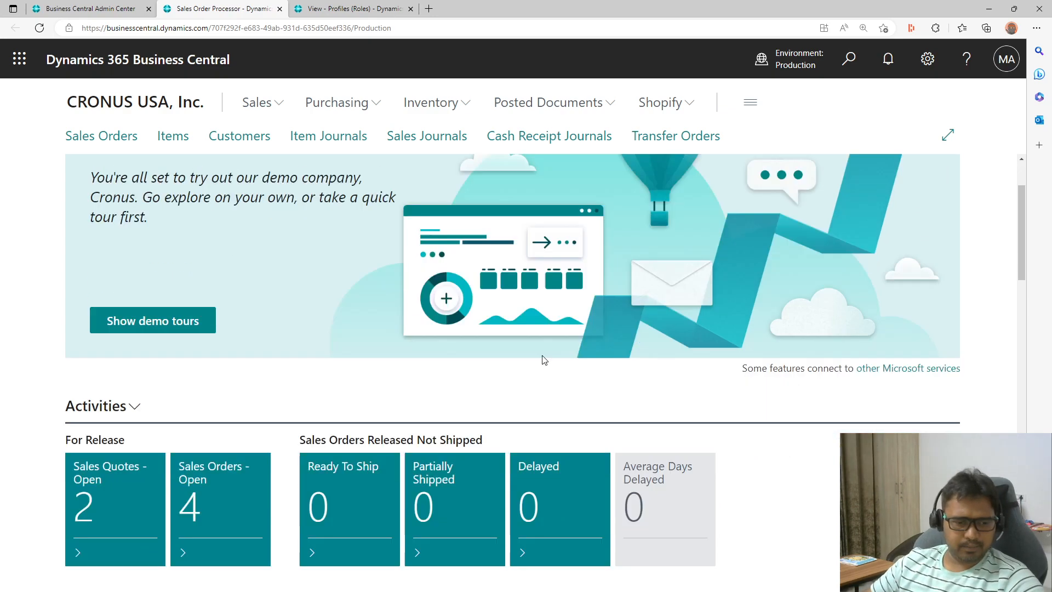
scroll(394, 399, down, 7)
scroll(395, 395, down, 3)
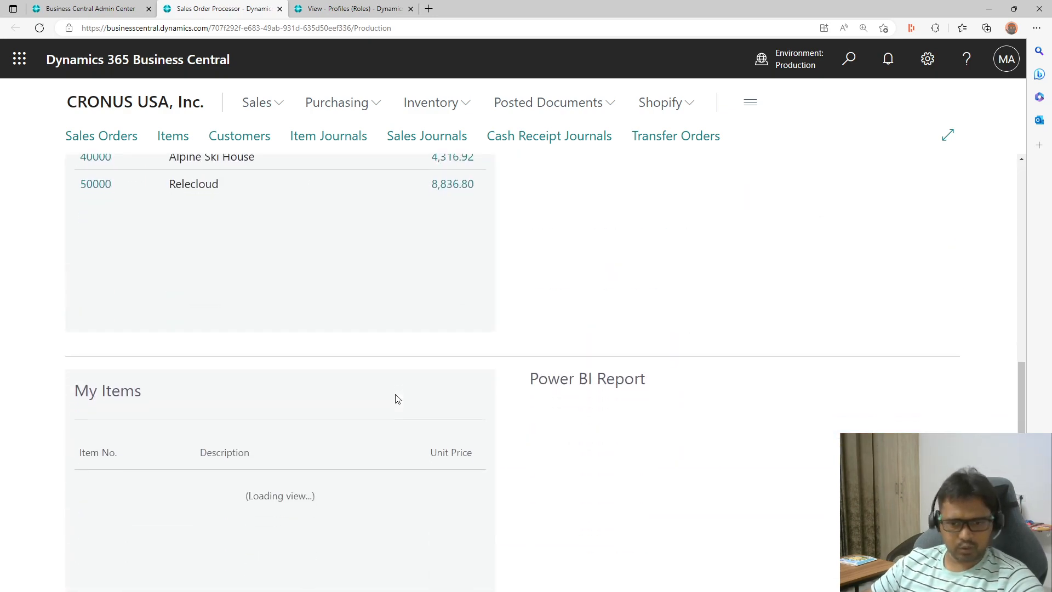
scroll(395, 395, up, 15)
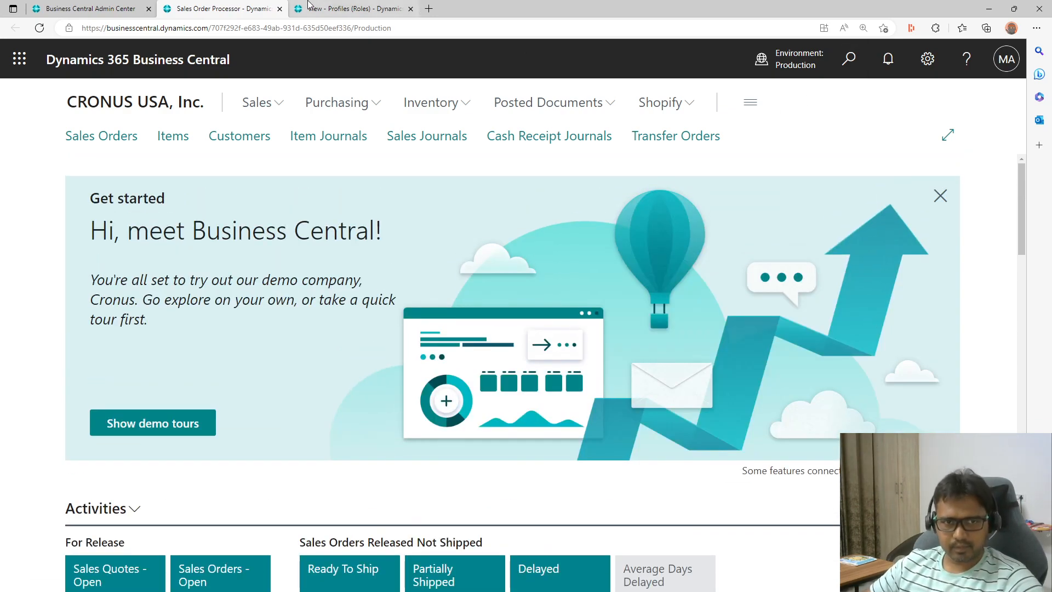
- Switch to the Sandbox Profiles (Roles) list and open the Sales Order Processor profile card
click(350, 9)
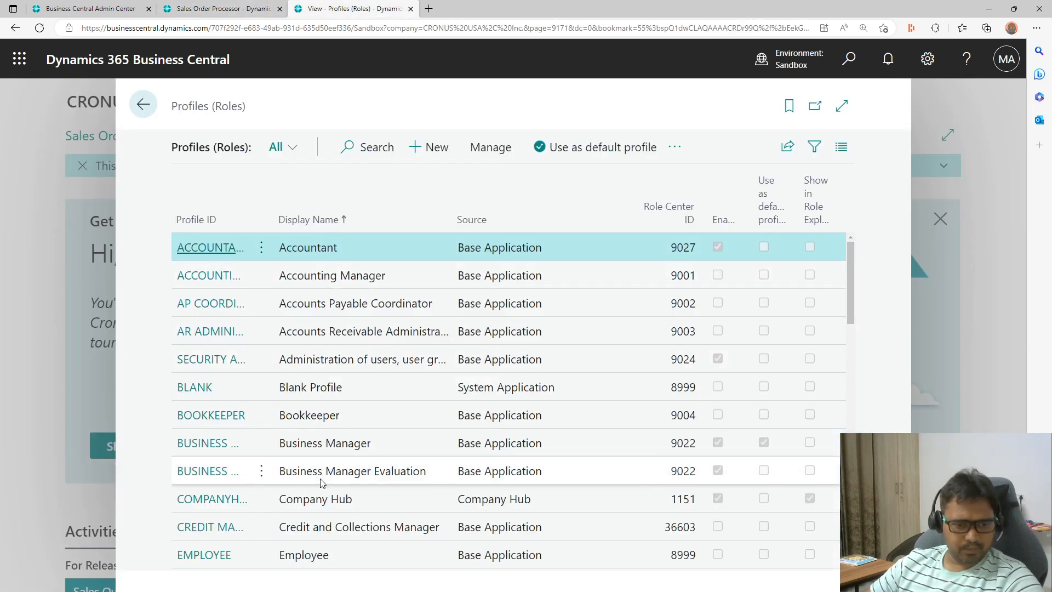
scroll(322, 481, down, 5)
scroll(322, 481, down, 6)
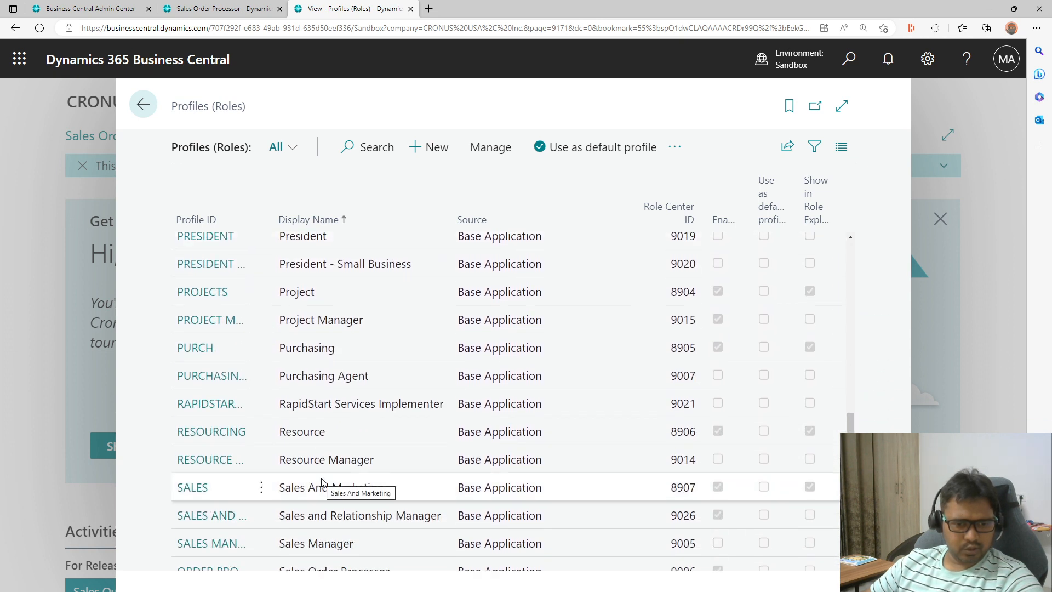
scroll(323, 481, down, 2)
click(342, 474)
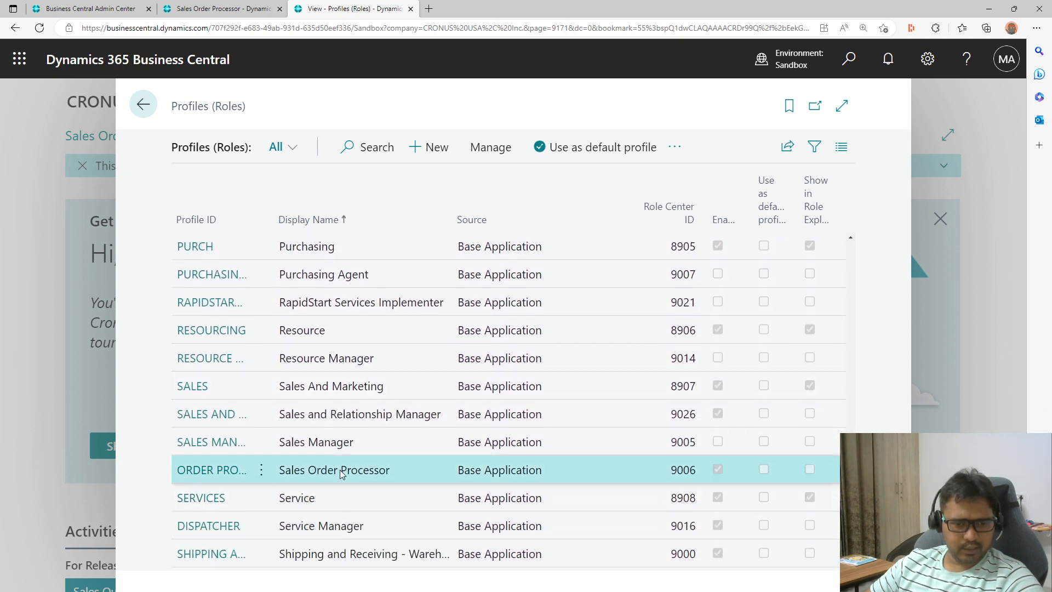
click(673, 150)
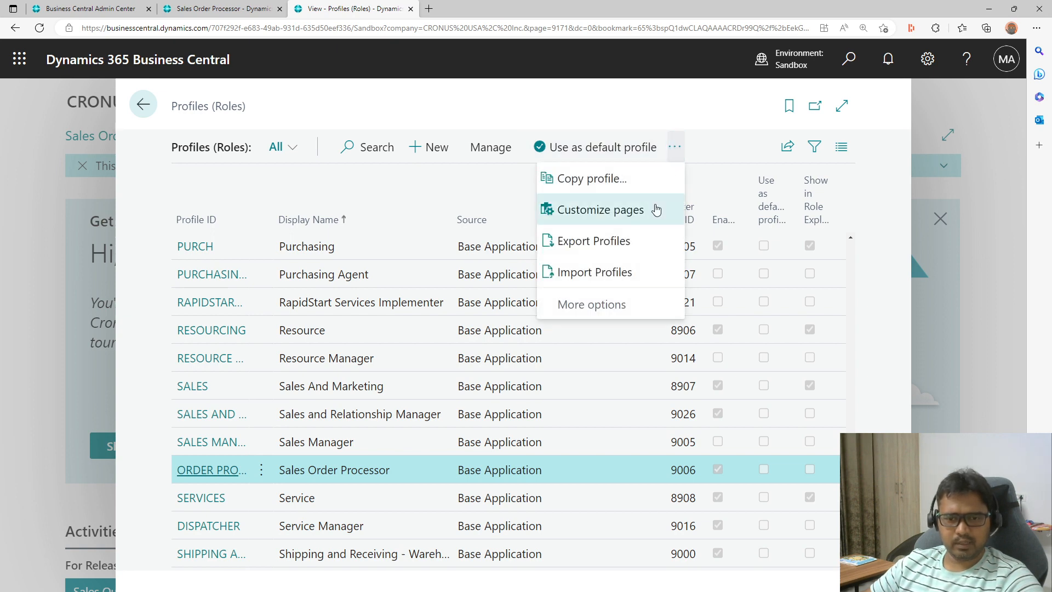
click(240, 480)
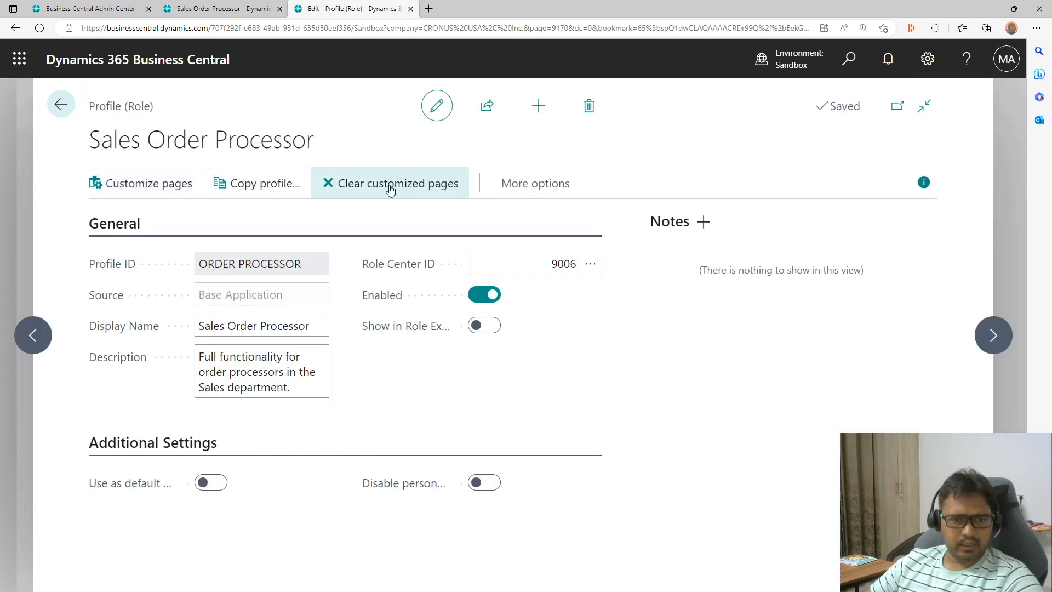
- Open the profile's list of customized pages and look through the actions available for its entries
click(518, 185)
click(520, 187)
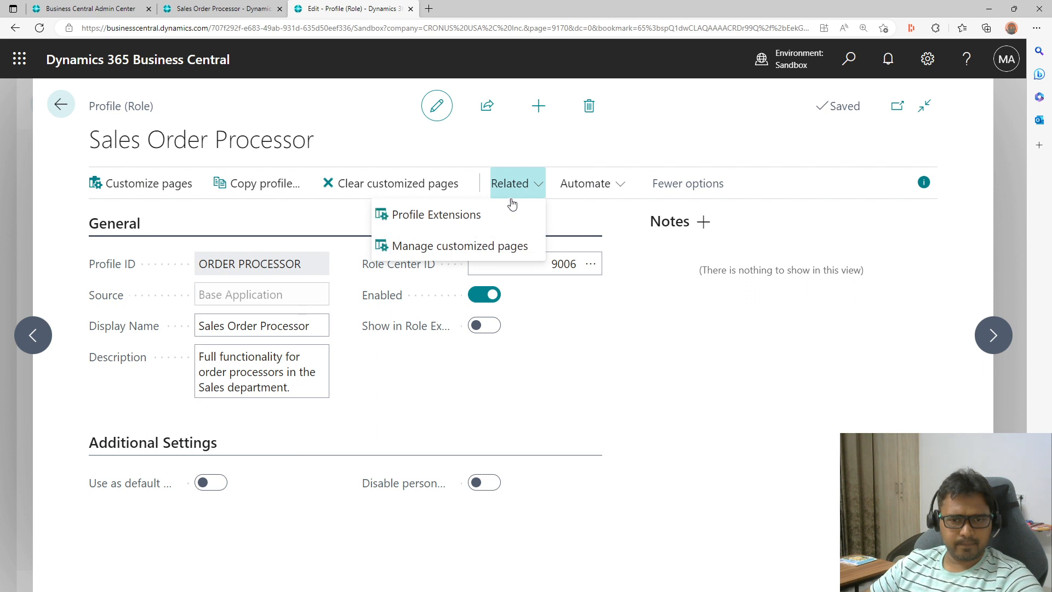
click(502, 248)
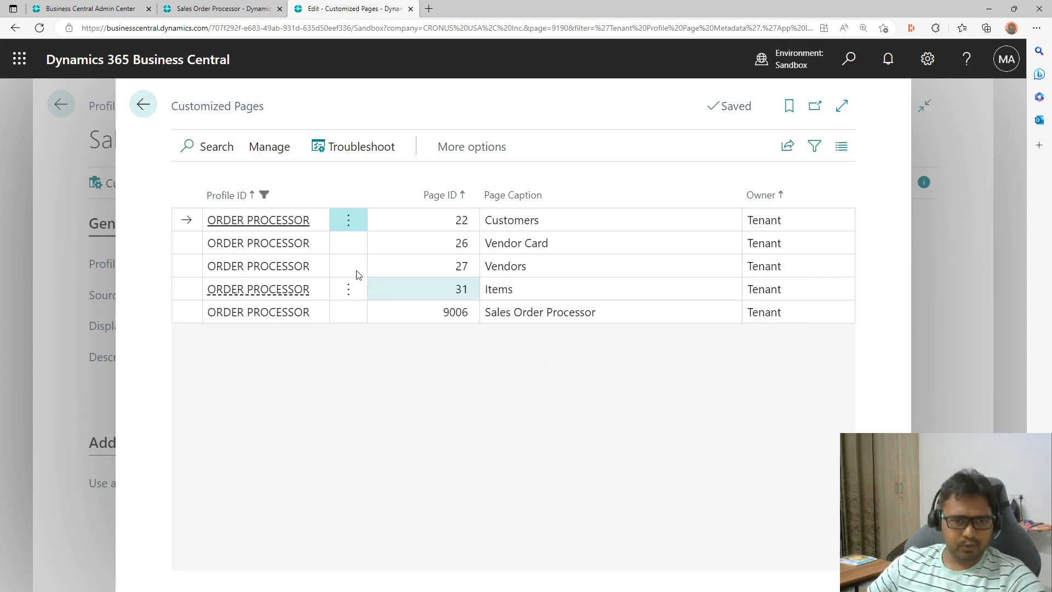
click(349, 219)
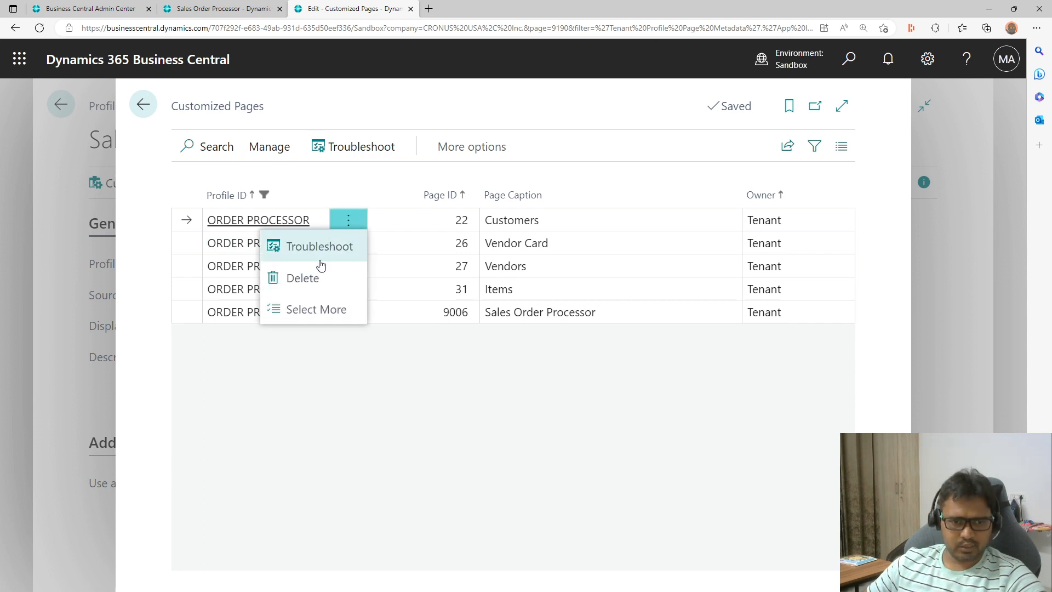
click(401, 364)
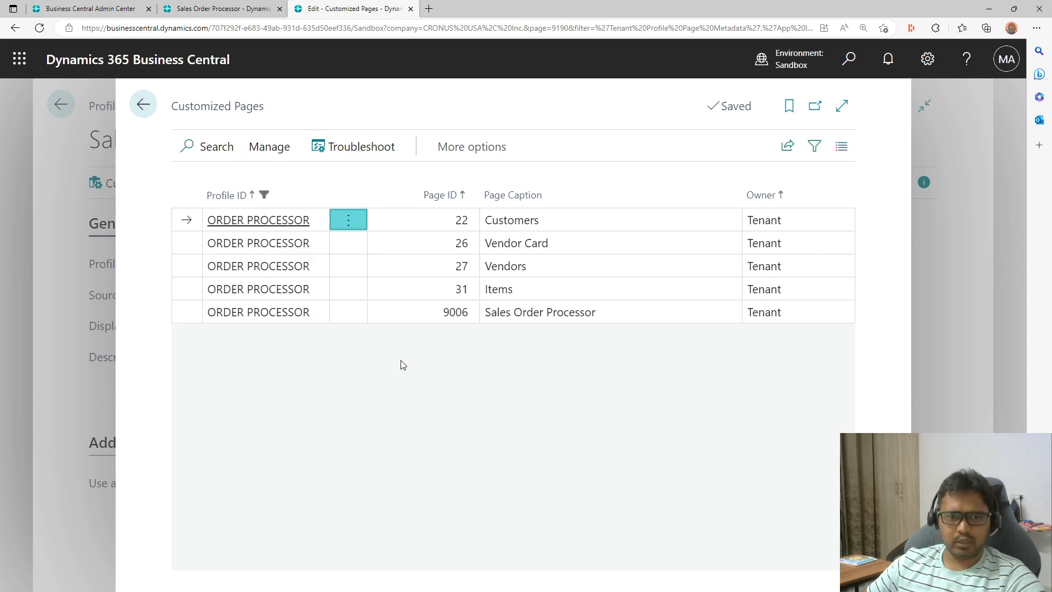
click(474, 159)
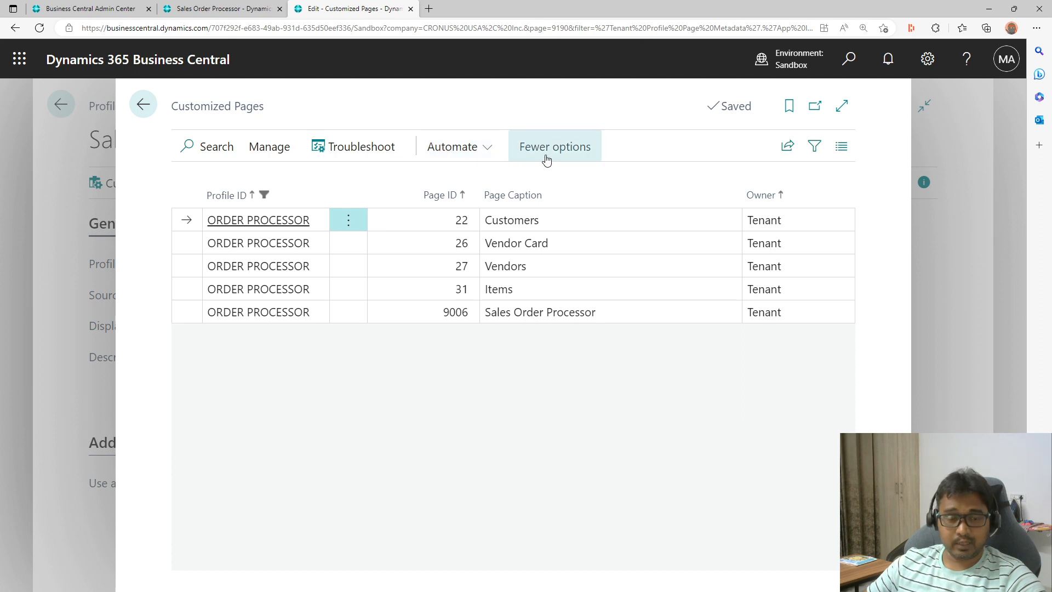
click(265, 151)
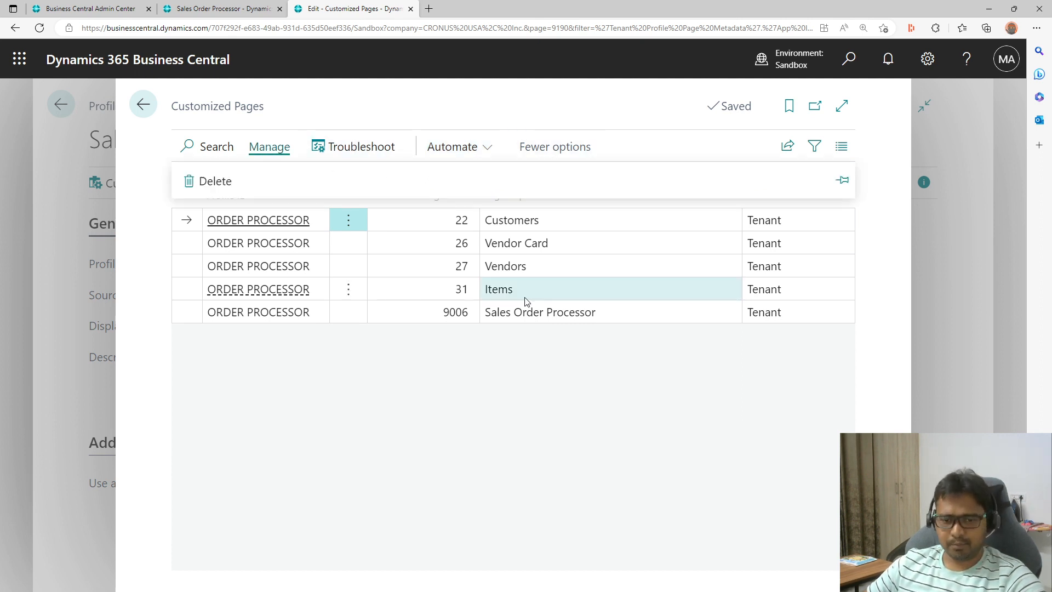
- Troubleshoot the customized pages, dismiss the scan message, and check the page health and Detected Problems
click(371, 159)
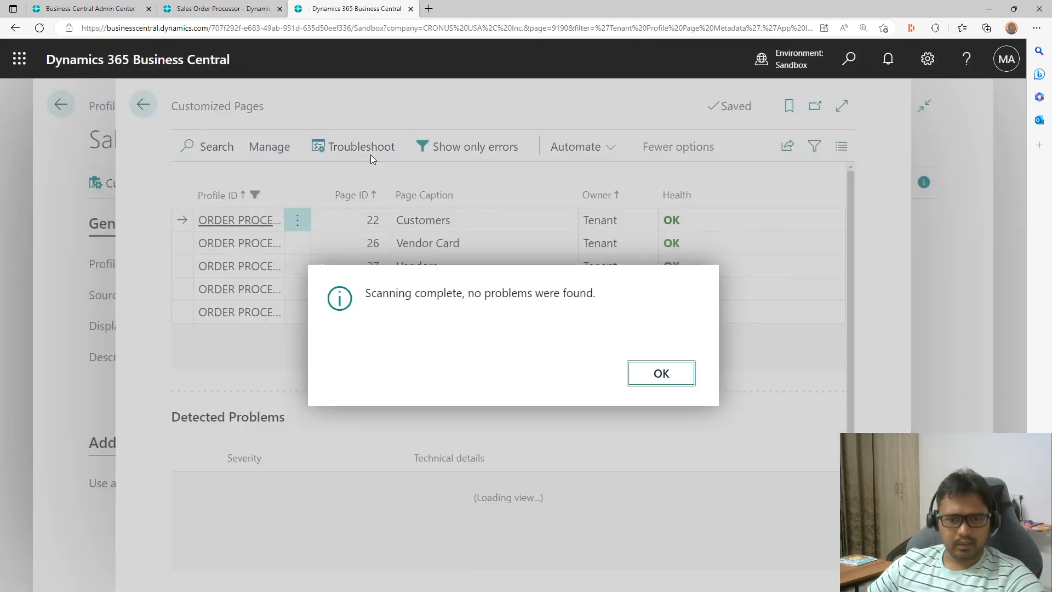
click(662, 372)
scroll(498, 539, down, 2)
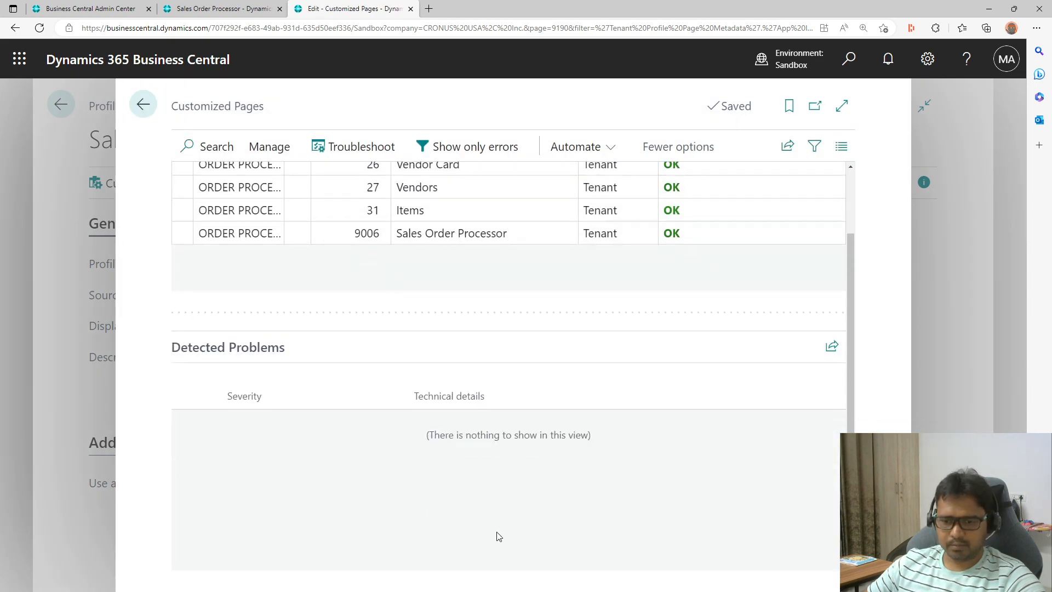
- Leave the customized pages, profile card and Profiles (Roles) list, and minimize the browser to show the presentation slide
click(144, 104)
click(58, 108)
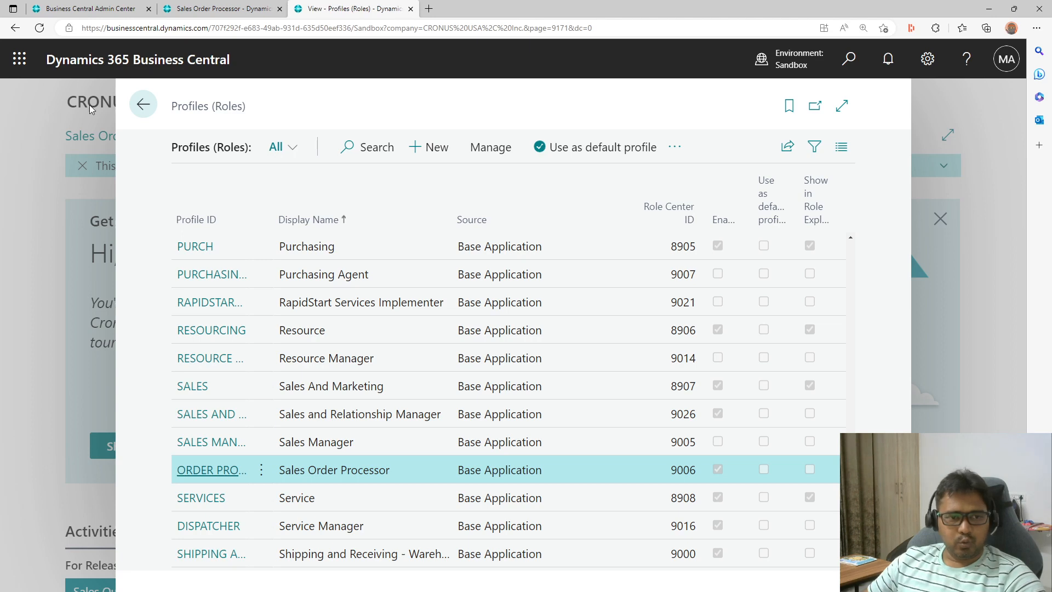
click(143, 104)
click(985, 11)
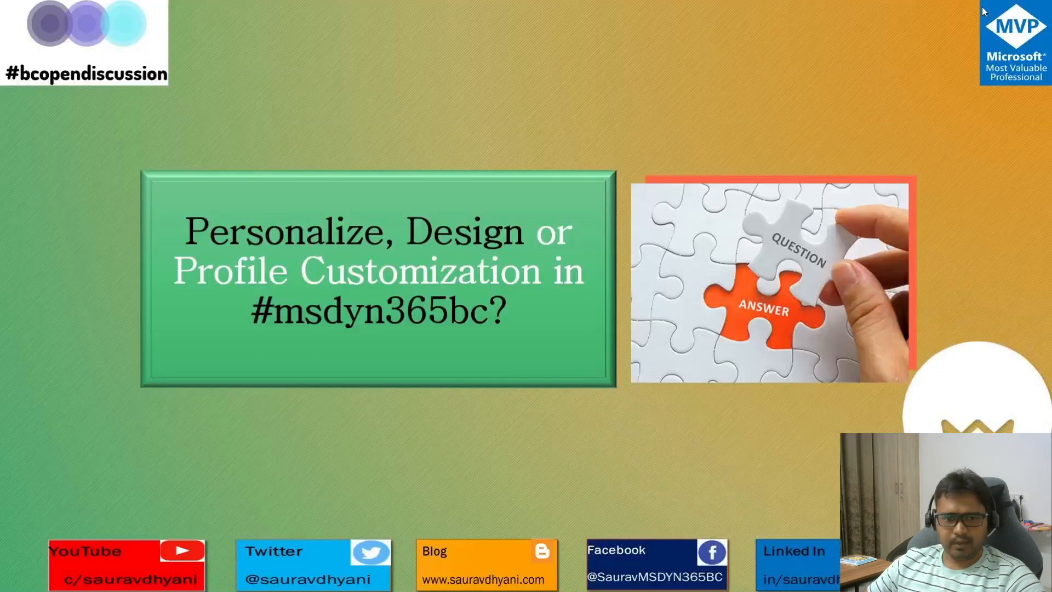